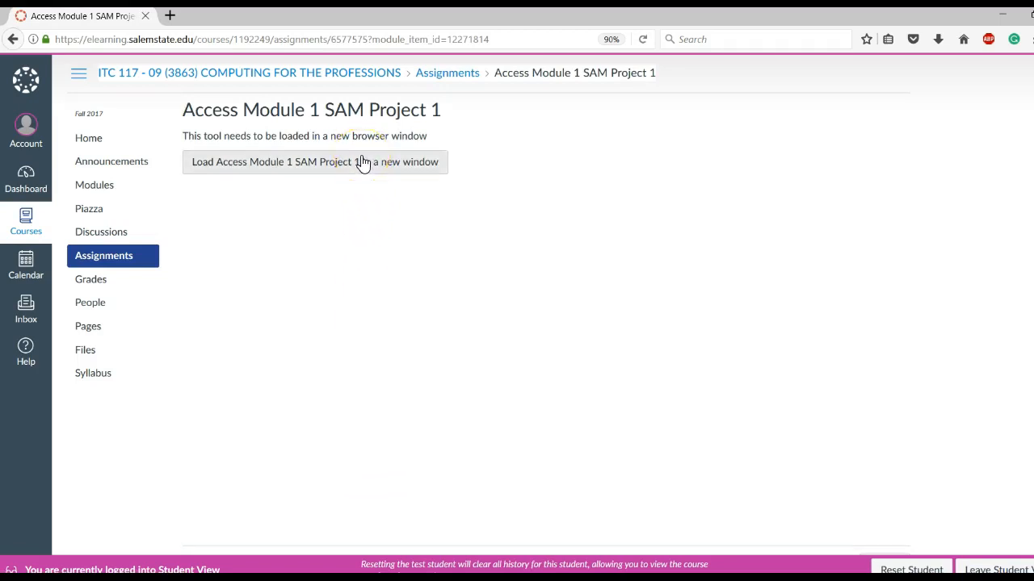
Step: Launch and start the Access Module 1 SAM Project 1 assignment, and choose to save its instructions file
left_click(362, 162)
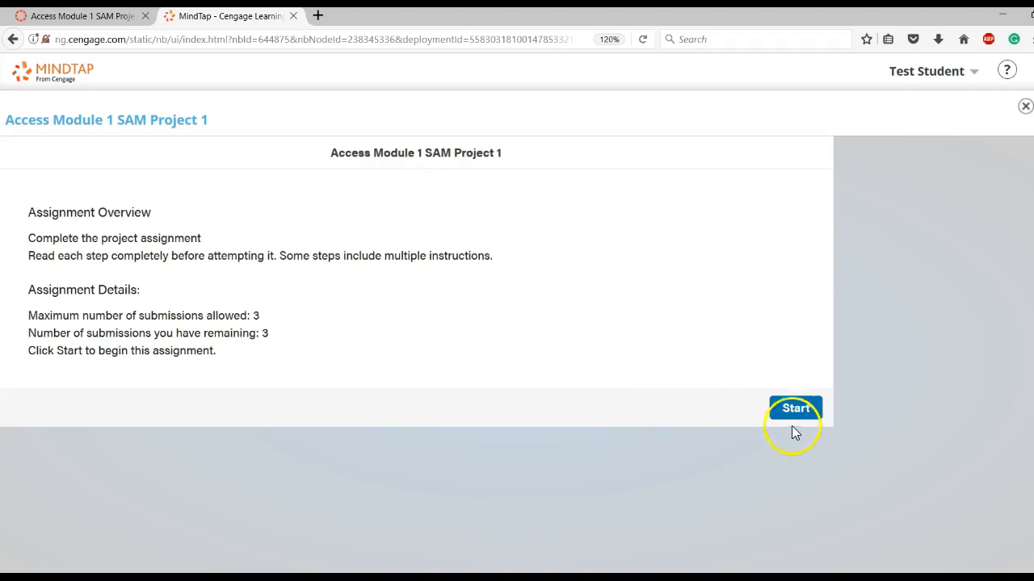
left_click(806, 412)
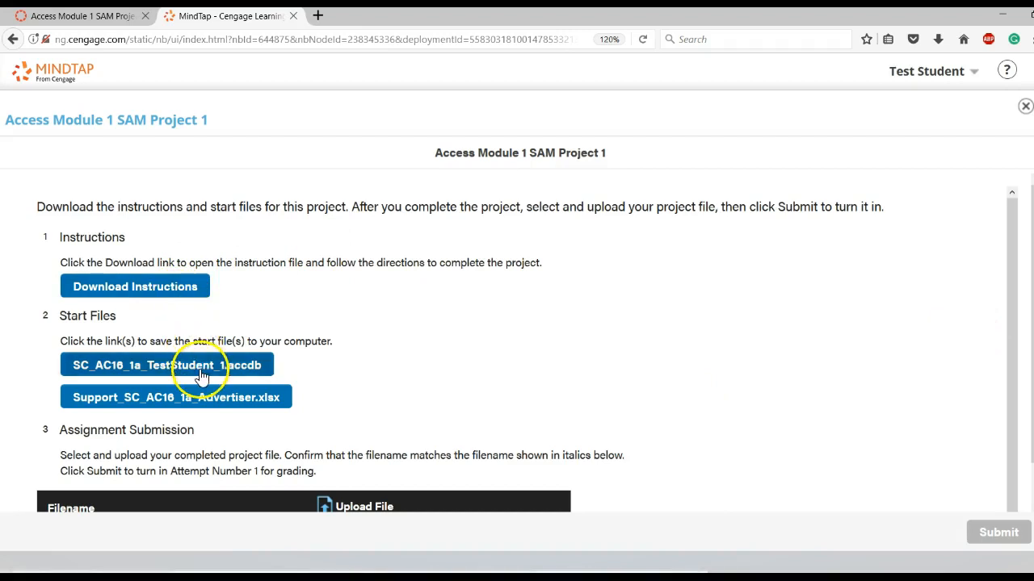
left_click(156, 285)
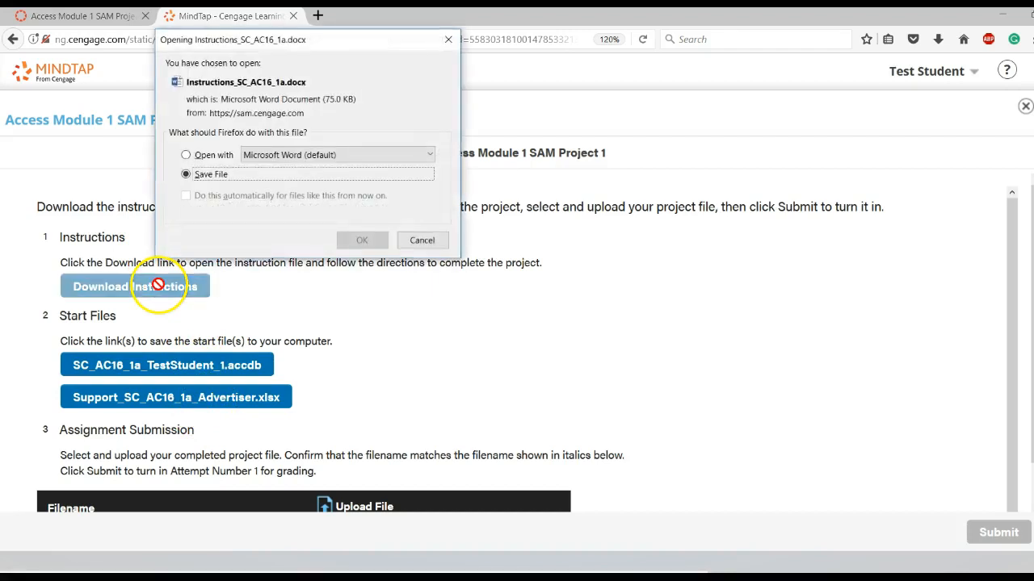
left_click(357, 242)
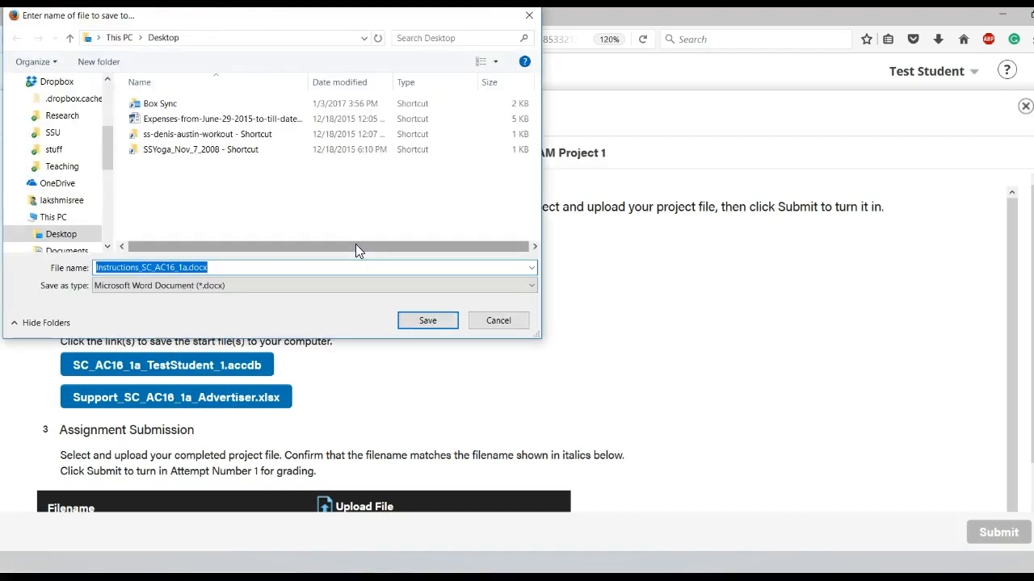
Step: Browse to the Dropbox save location Teaching > __Fall2017 > ITC117-09-online > ITC117-online for the instructions file
left_click_drag(109, 162, 113, 213)
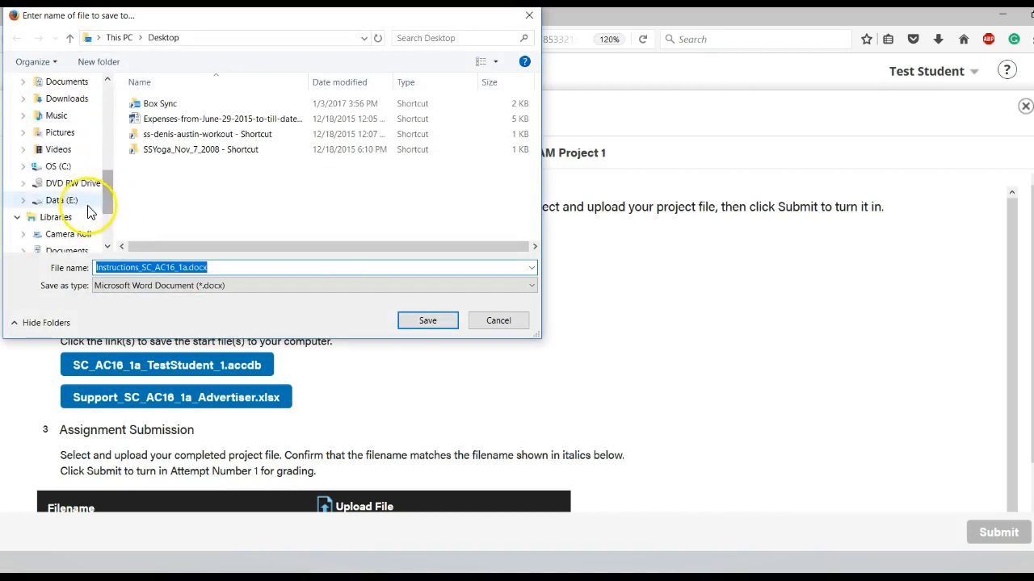
left_click(81, 201)
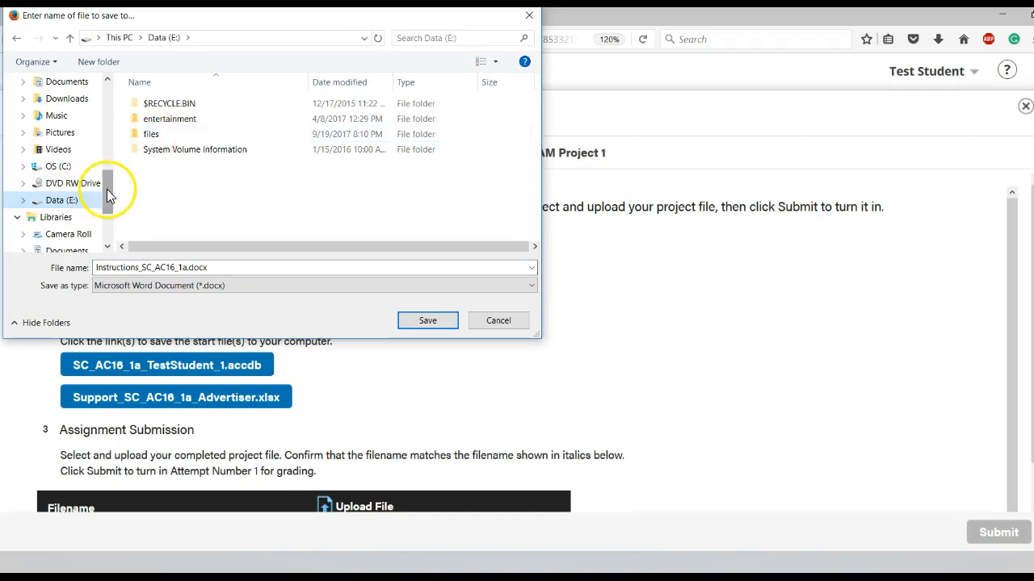
scroll(109, 85, "up", 5)
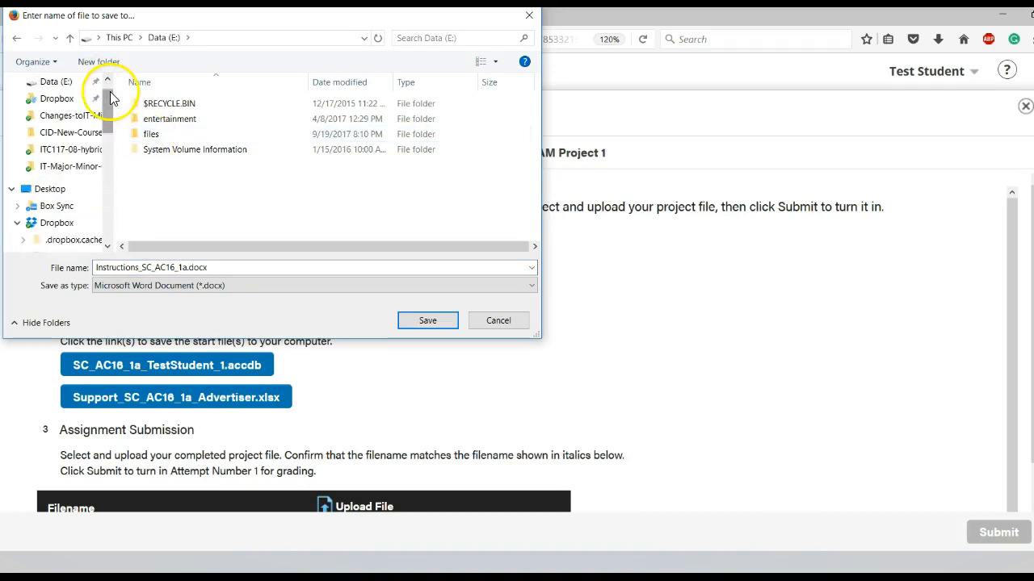
left_click(76, 103)
double_click(172, 165)
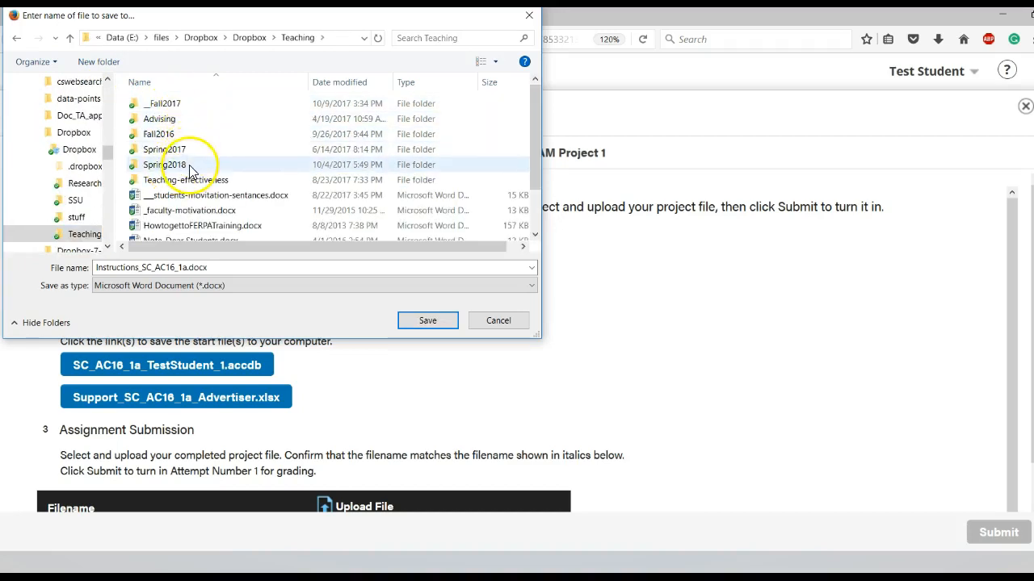
double_click(198, 105)
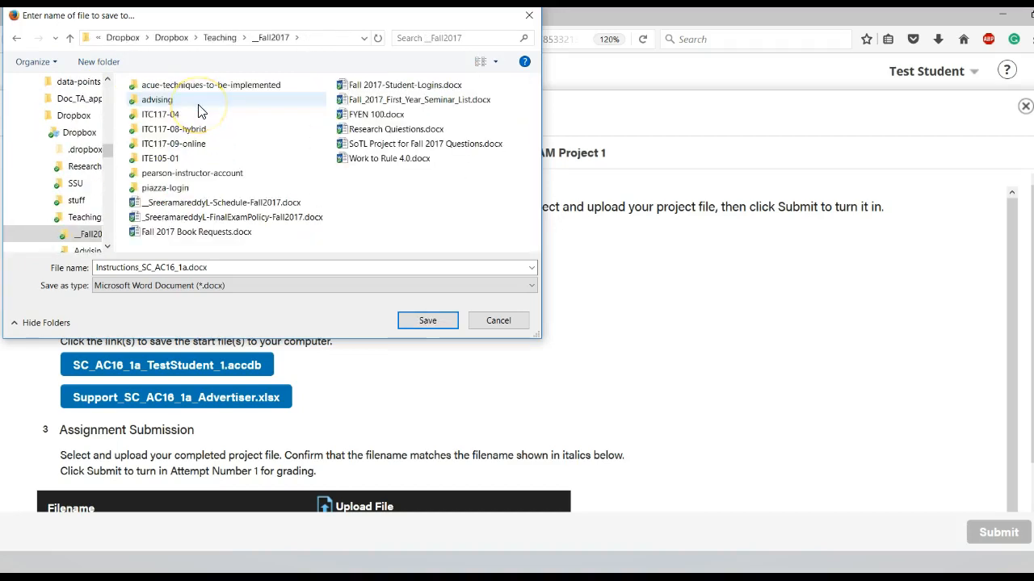
double_click(201, 145)
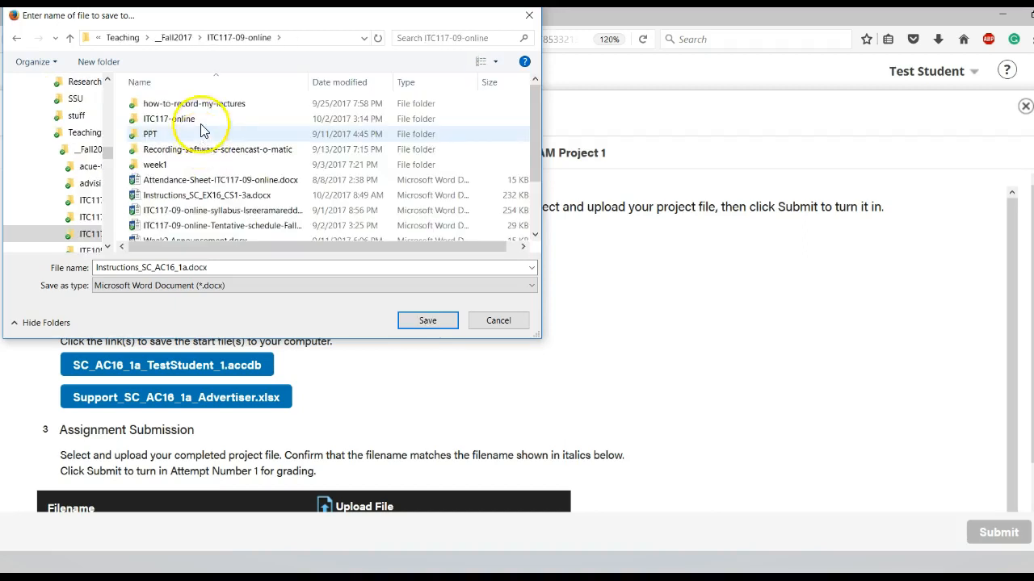
double_click(202, 125)
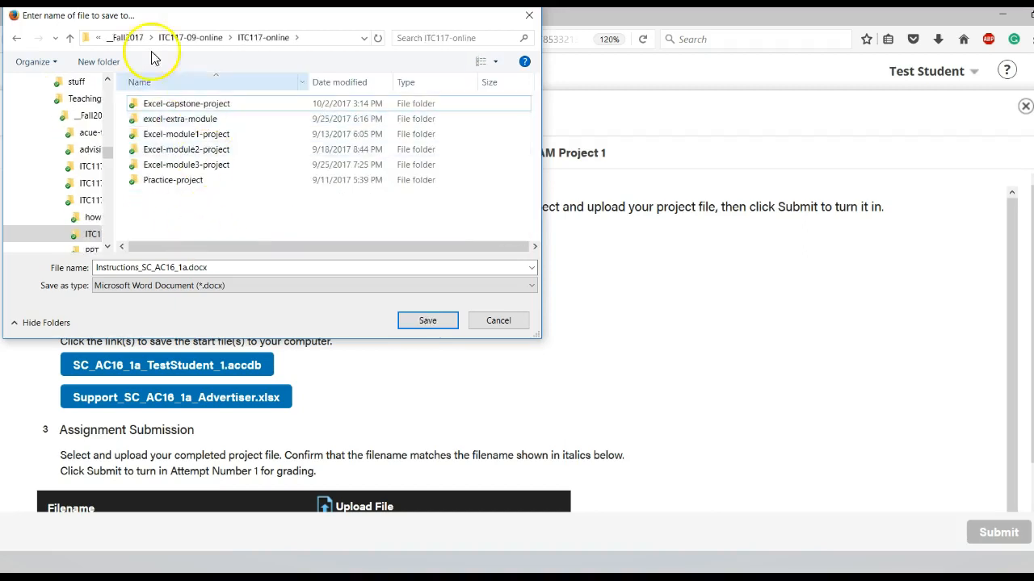
Step: Create a folder named access-module1-project and save Instructions_SC_AC16_1a.docx in it
left_click(92, 64)
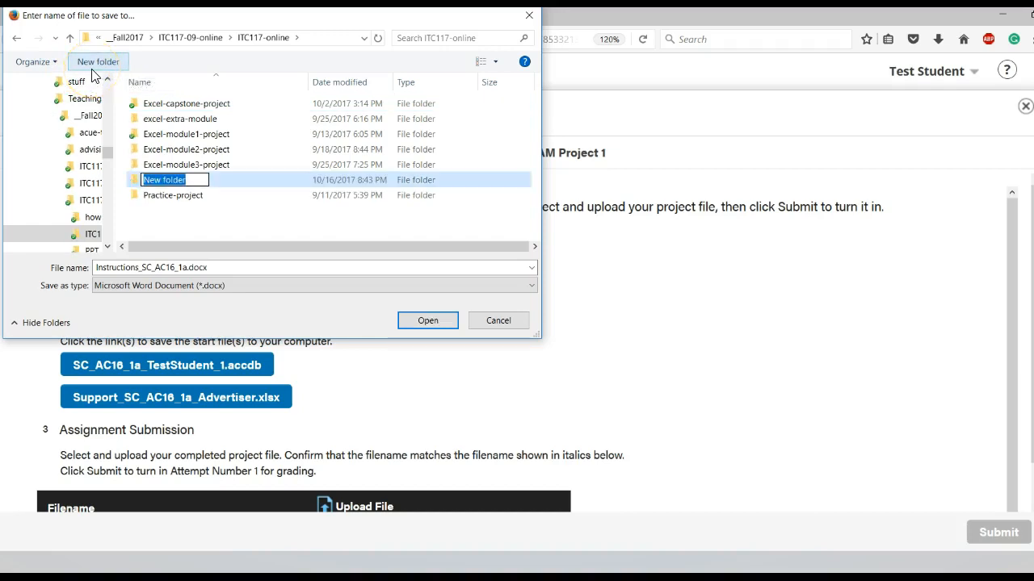
type("access-module1-project")
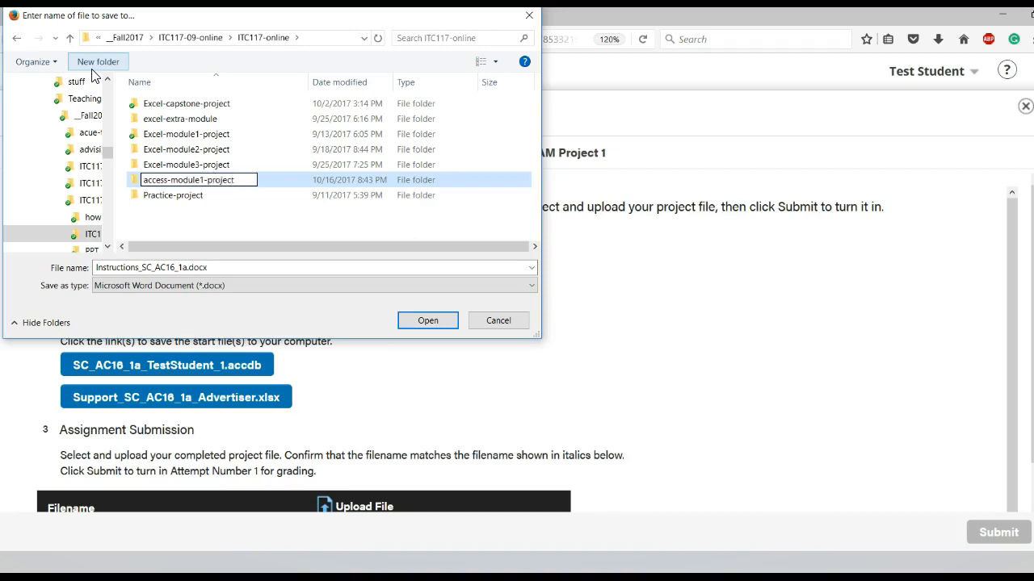
key("Return")
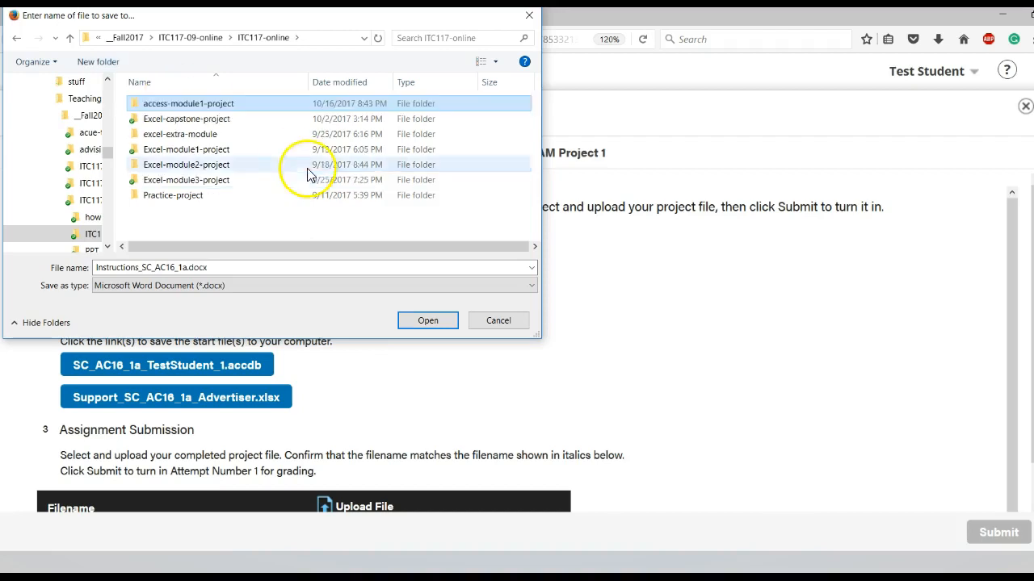
double_click(325, 110)
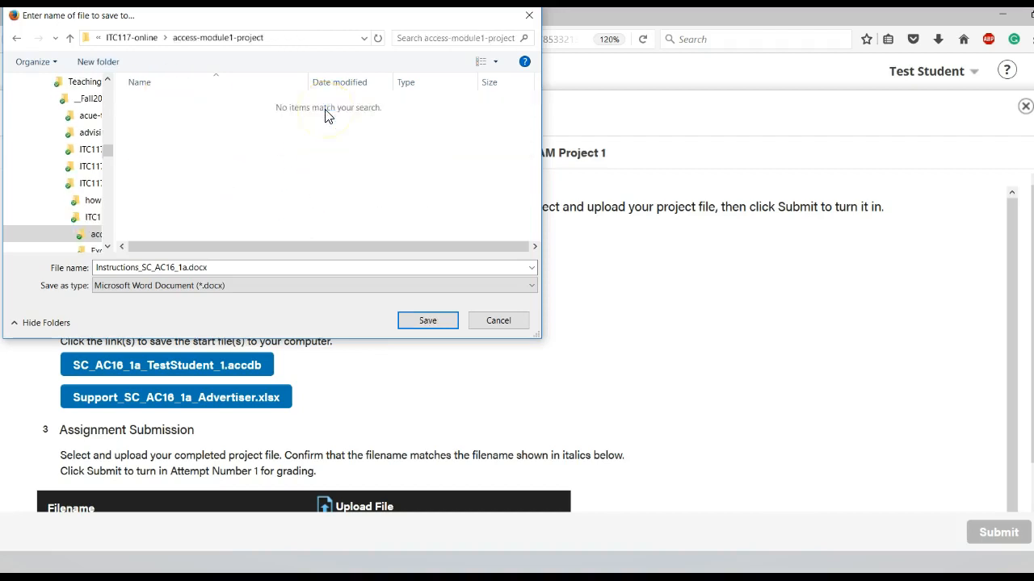
left_click(422, 321)
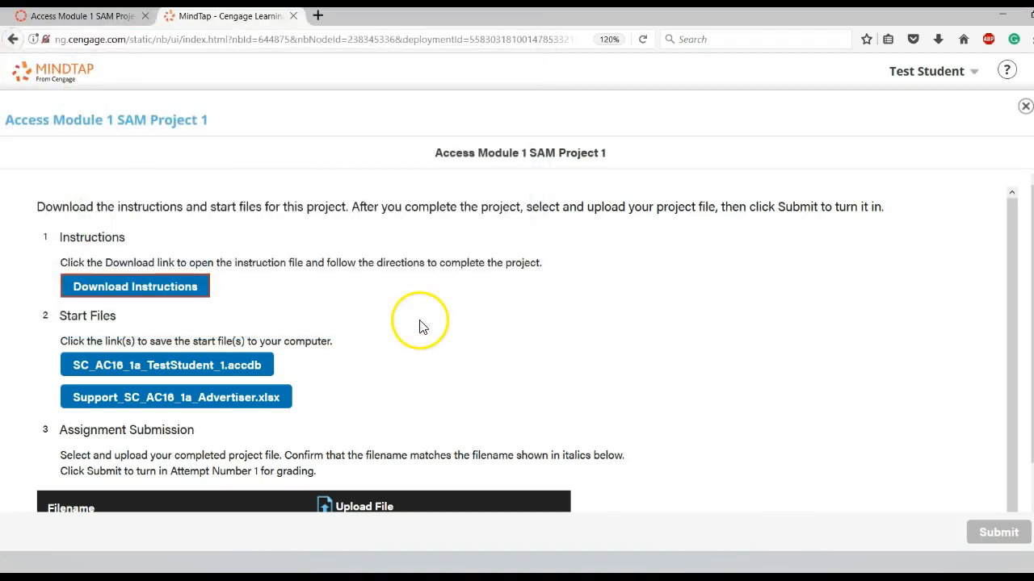
Step: Download the start database and save it as SC_AC16_1a_TestStudent_2.accdb in the access-module1-project folder
left_click(249, 367)
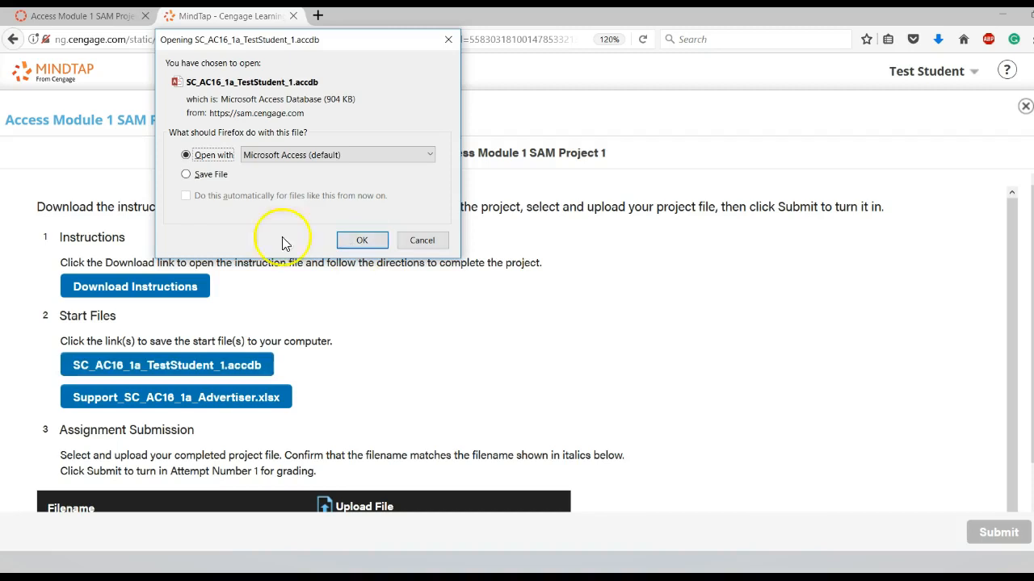
left_click(223, 177)
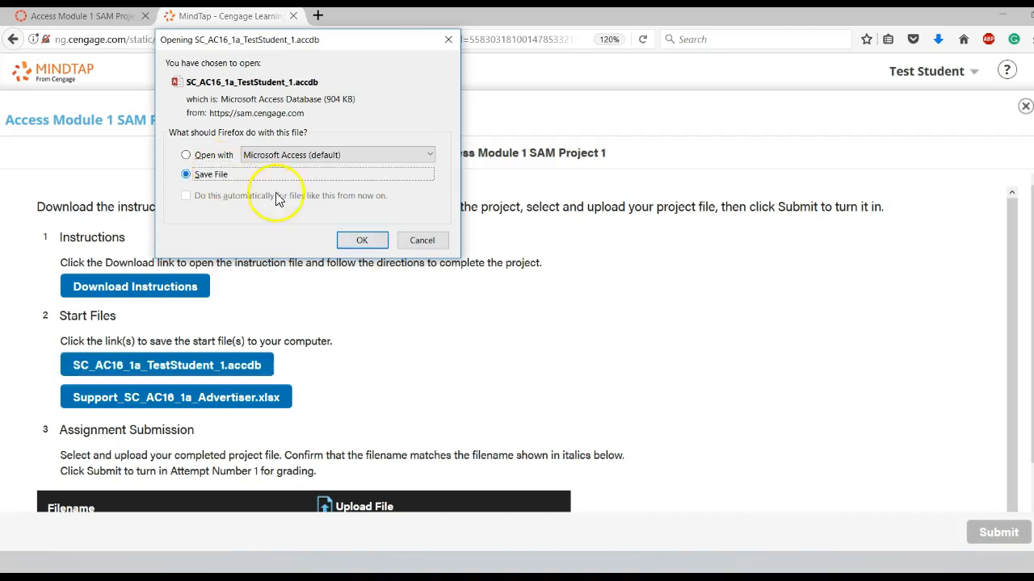
left_click(362, 240)
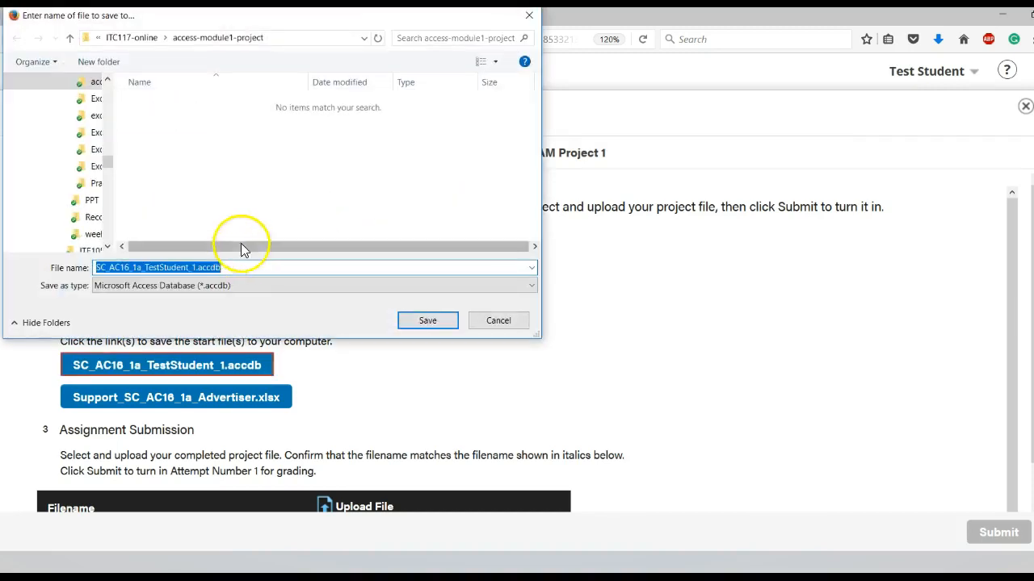
left_click(195, 269)
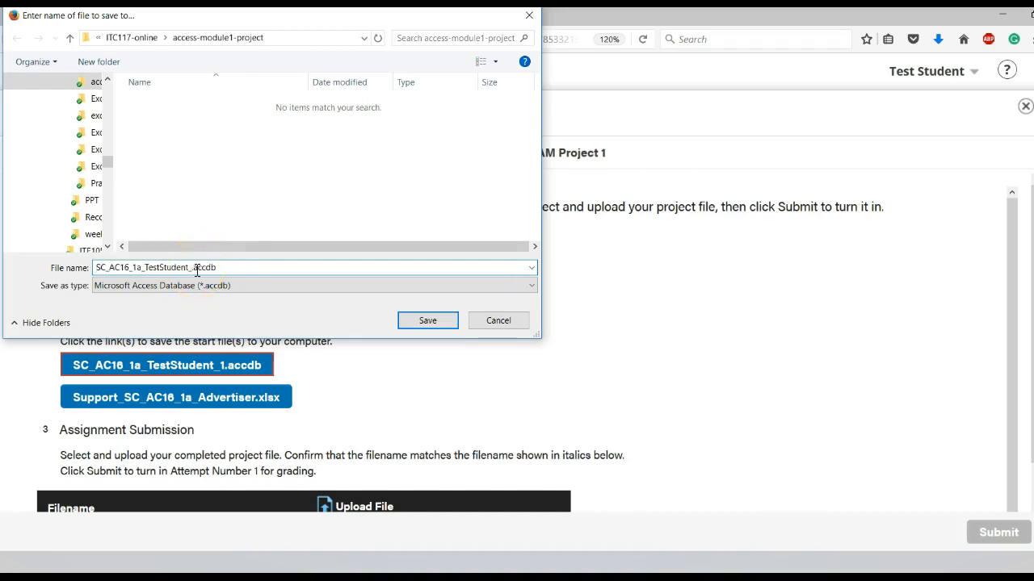
left_click(420, 321)
Step: Download the support workbook Support_SC_AC16_1a_Advertiser.xlsx into the access-module1-project folder
left_click(245, 400)
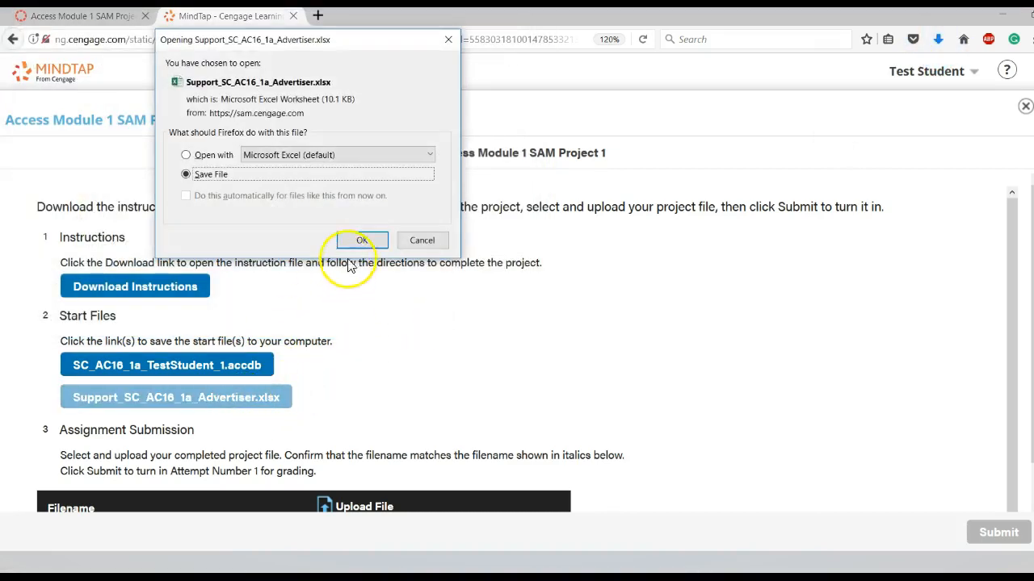
left_click(364, 234)
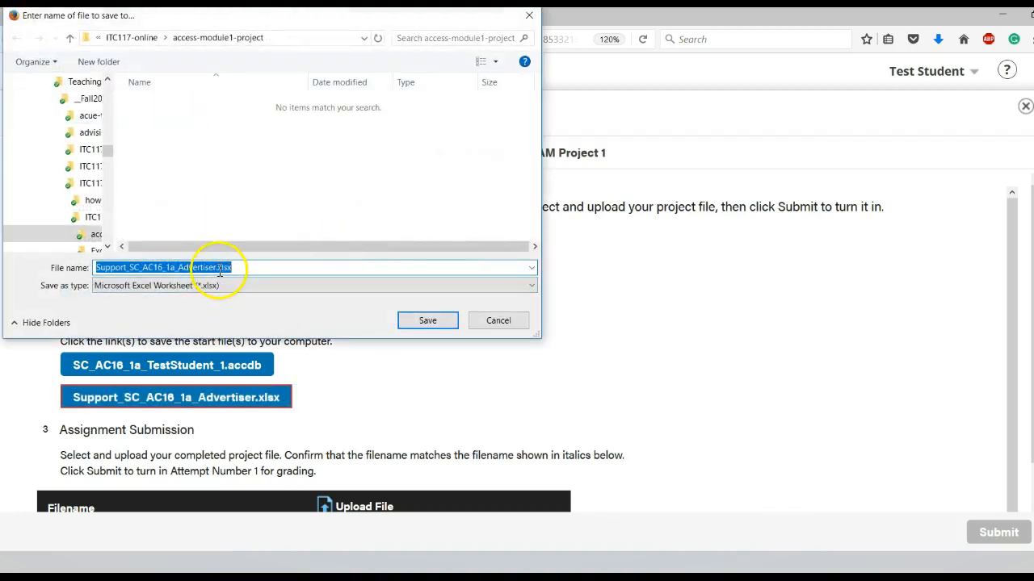
left_click(422, 321)
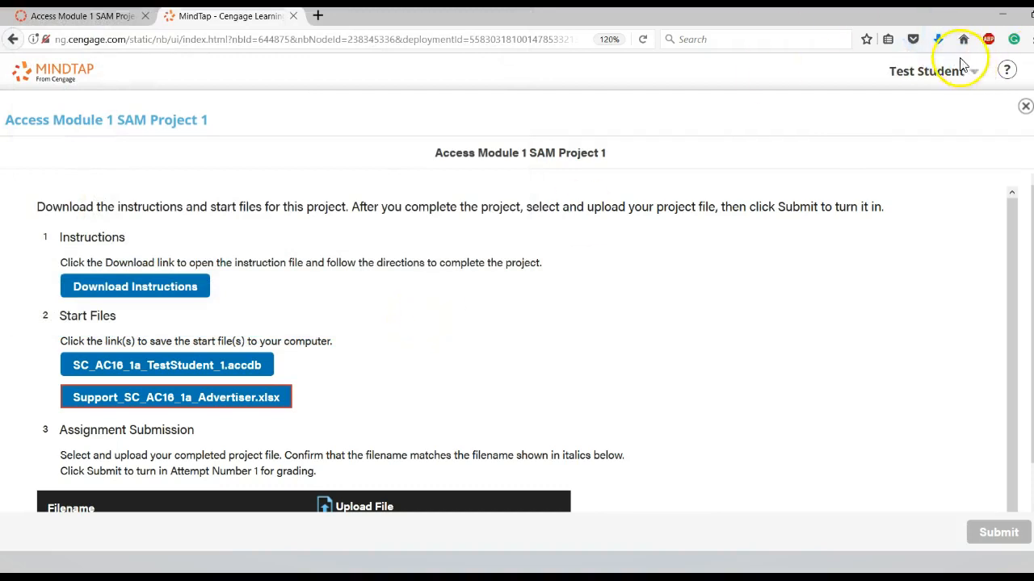
Step: Open the downloaded Instructions_SC_AC16_1a.docx in Word with editing enabled, and restore its window to a smaller size
left_click(942, 36)
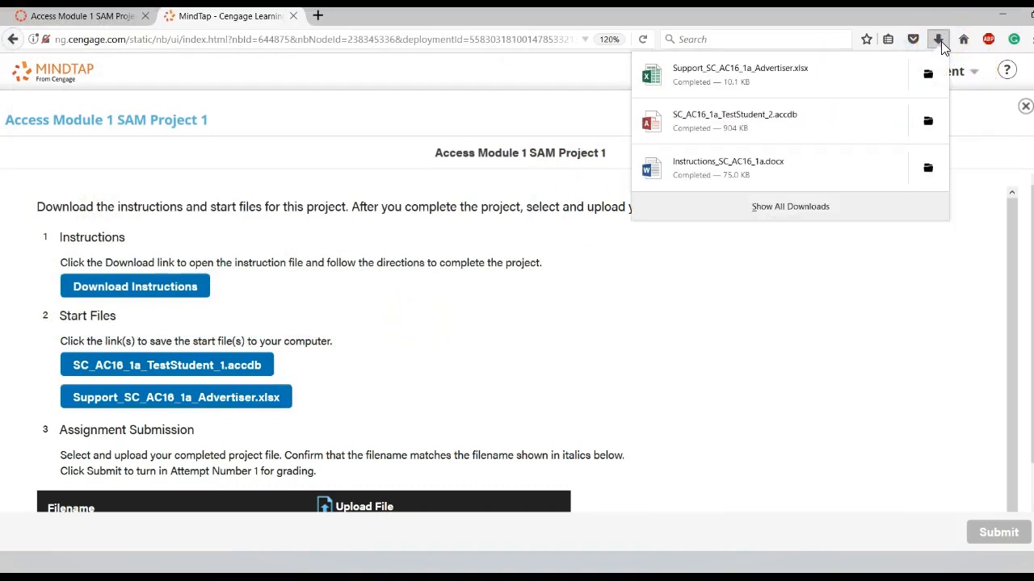
left_click(780, 175)
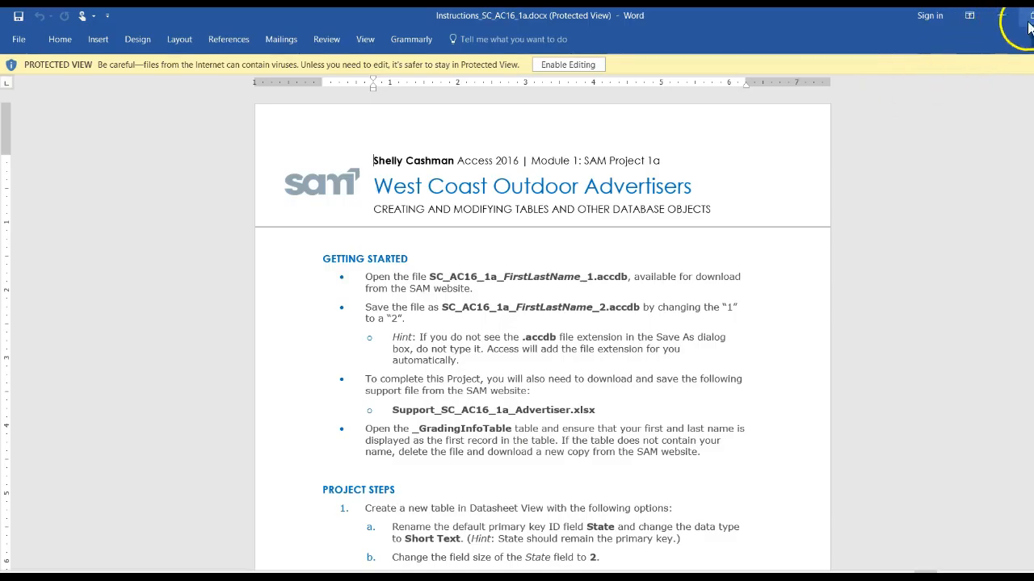
left_click(584, 65)
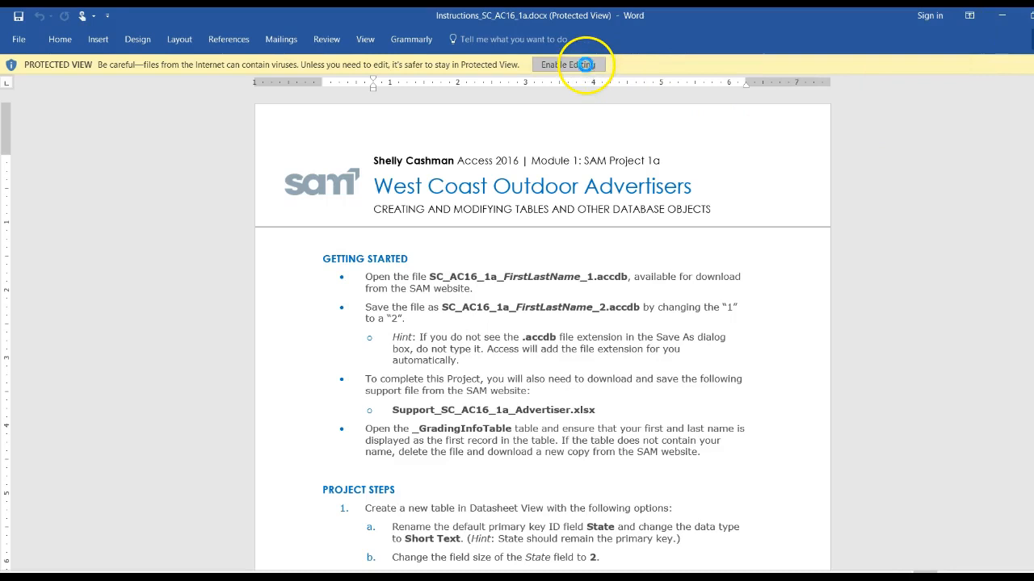
left_click(1029, 25)
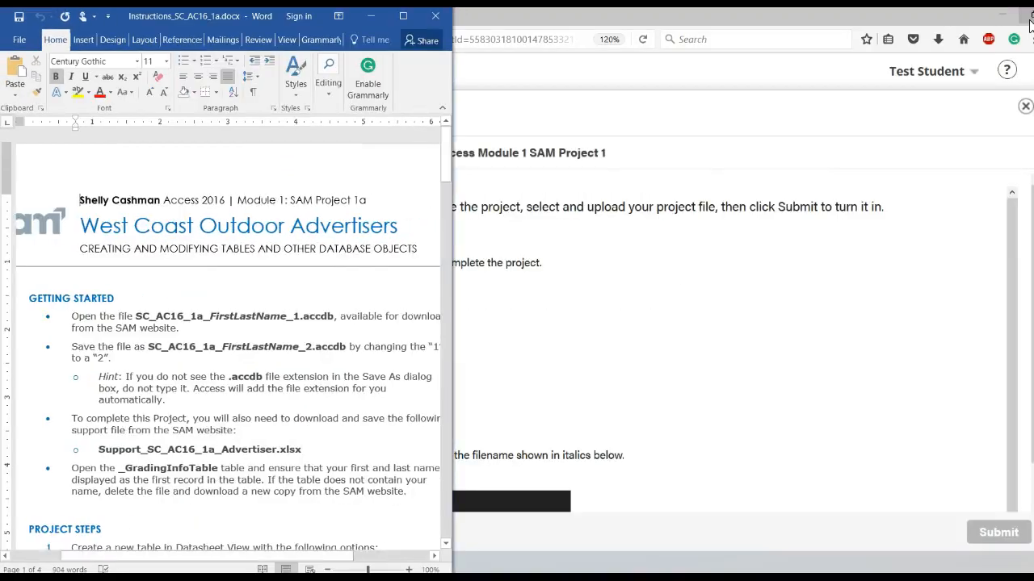
Step: Open the downloaded SC_AC16_1a_TestStudent_2.accdb in Access in a reduced window and enable its content
left_click(941, 42)
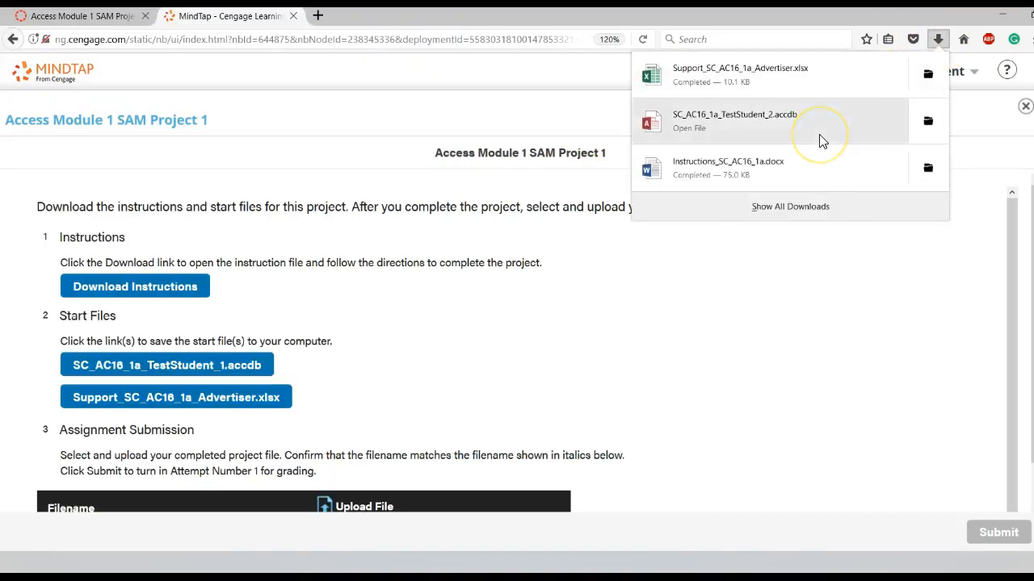
left_click(820, 141)
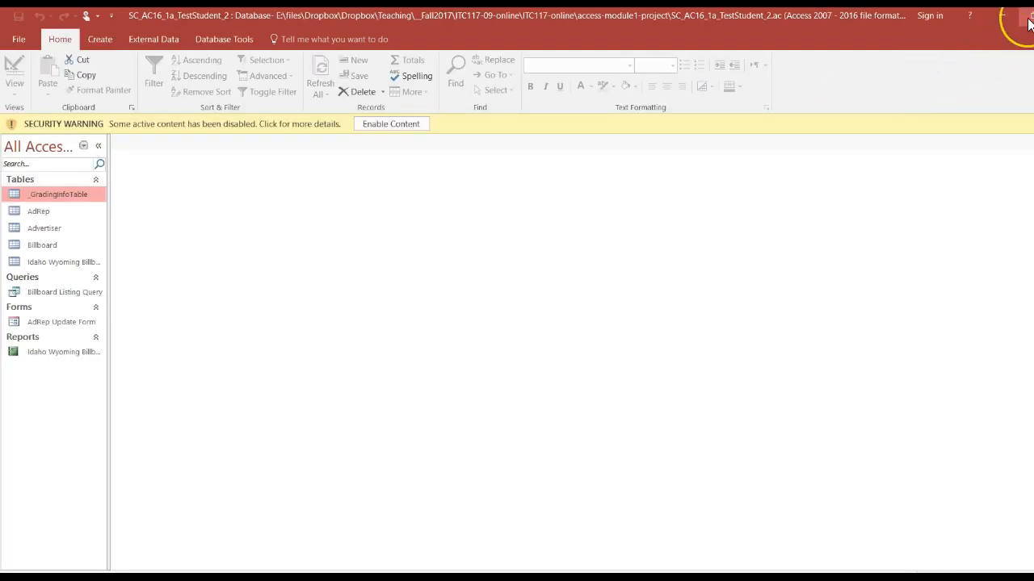
left_click(1029, 23)
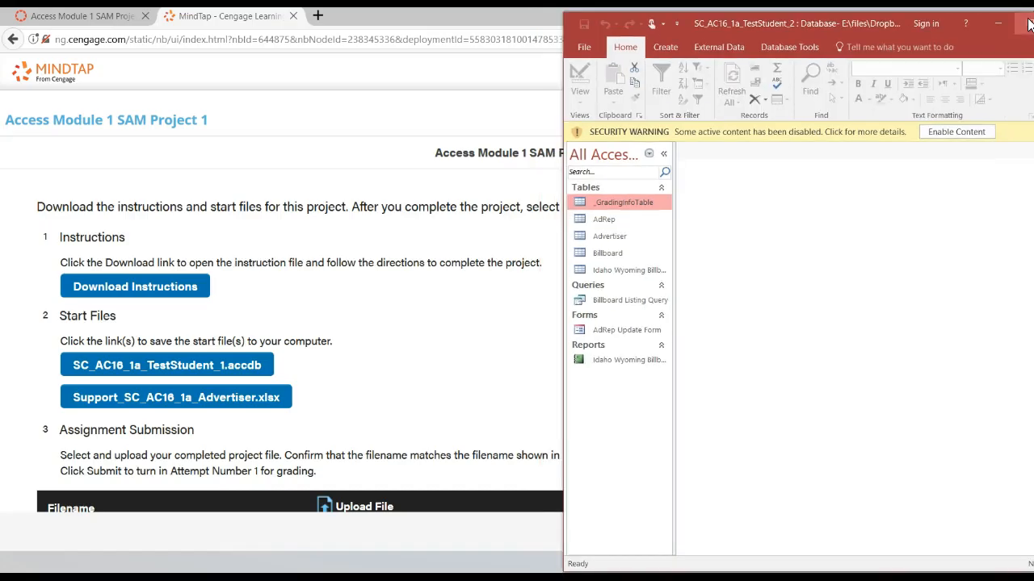
left_click(972, 137)
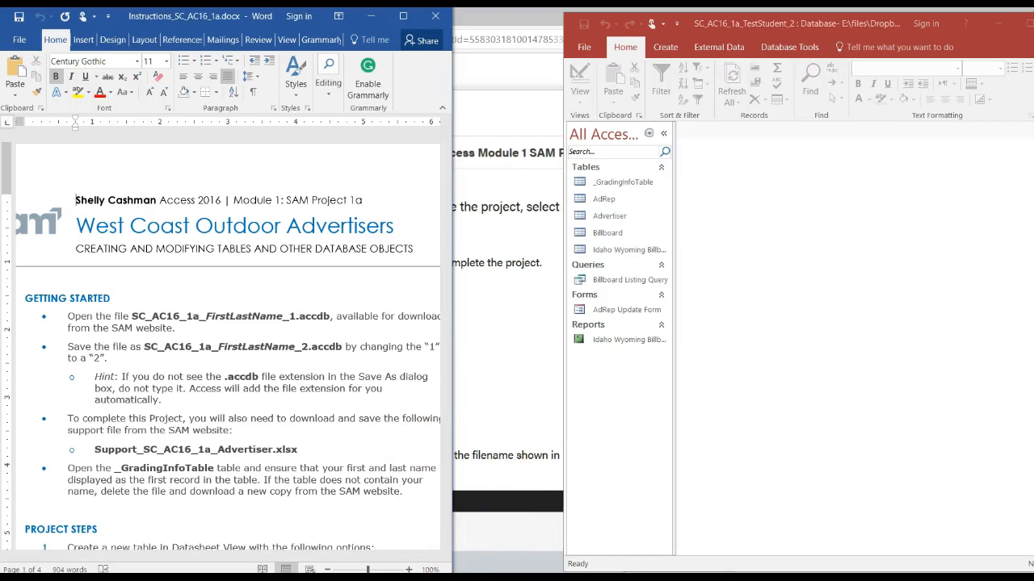
Step: Widen the Word and Access windows so they sit side by side, and show the Project Steps section of the instructions
left_click_drag(452, 396, 489, 397)
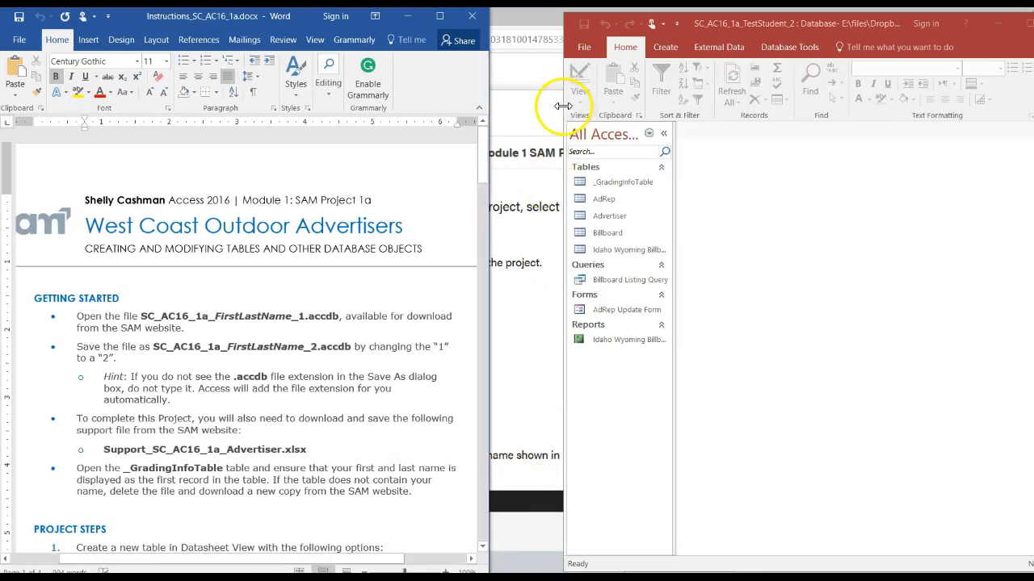
left_click_drag(562, 105, 529, 98)
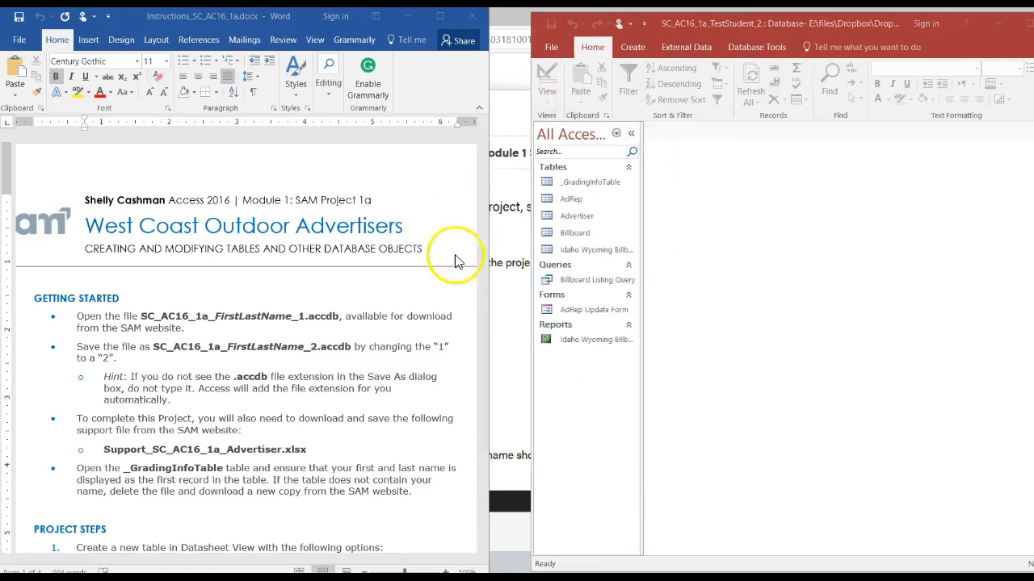
left_click(444, 423)
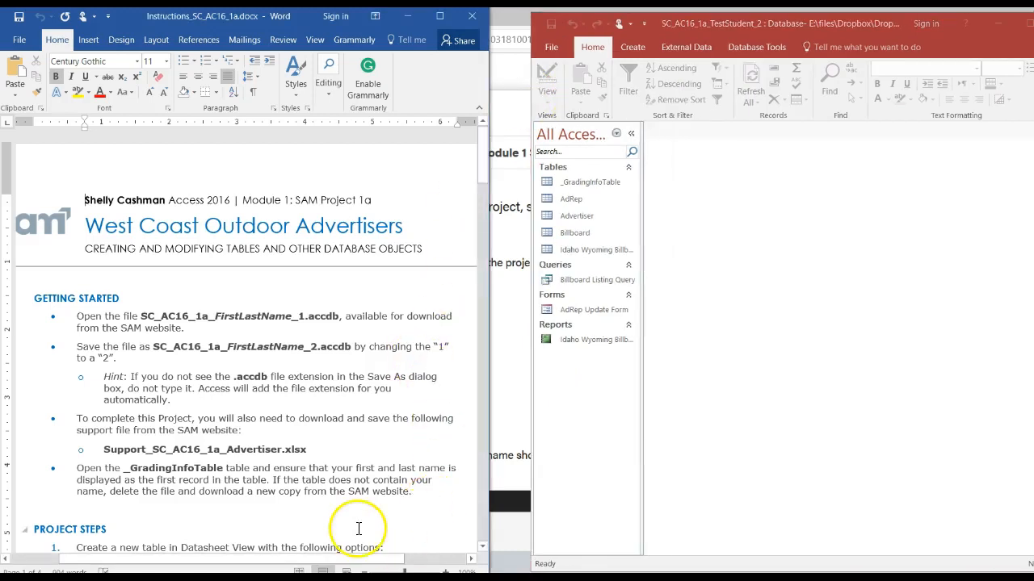
left_click_drag(482, 160, 489, 219)
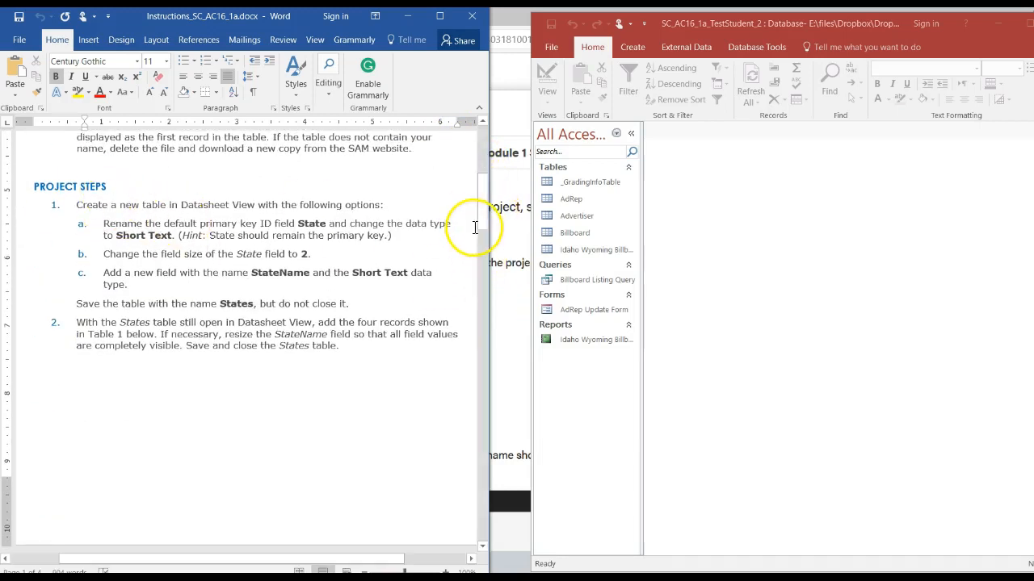
Step: Review the project title and Getting Started section at the beginning of the instructions document
left_click_drag(481, 230, 475, 165)
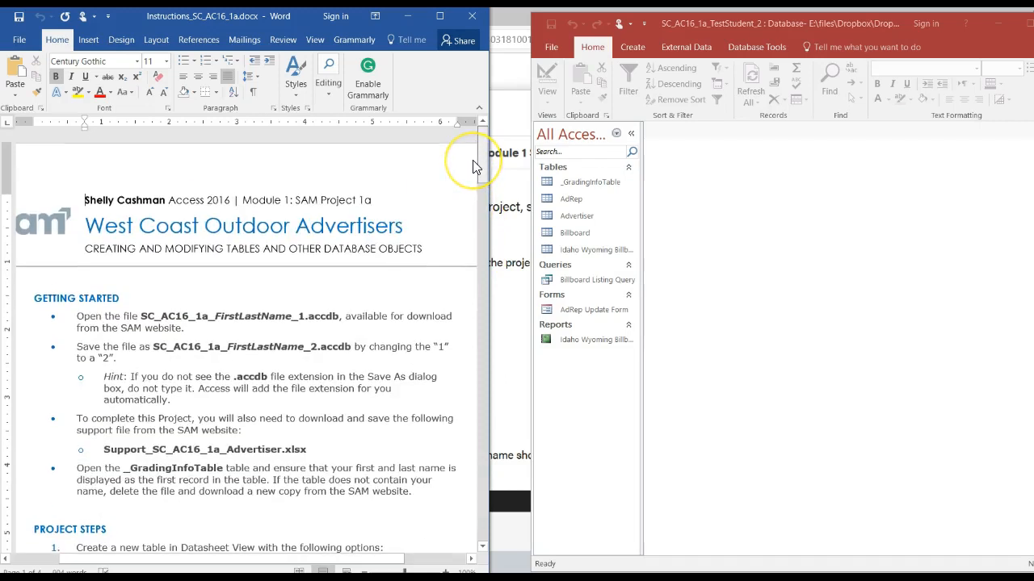
left_click(211, 229)
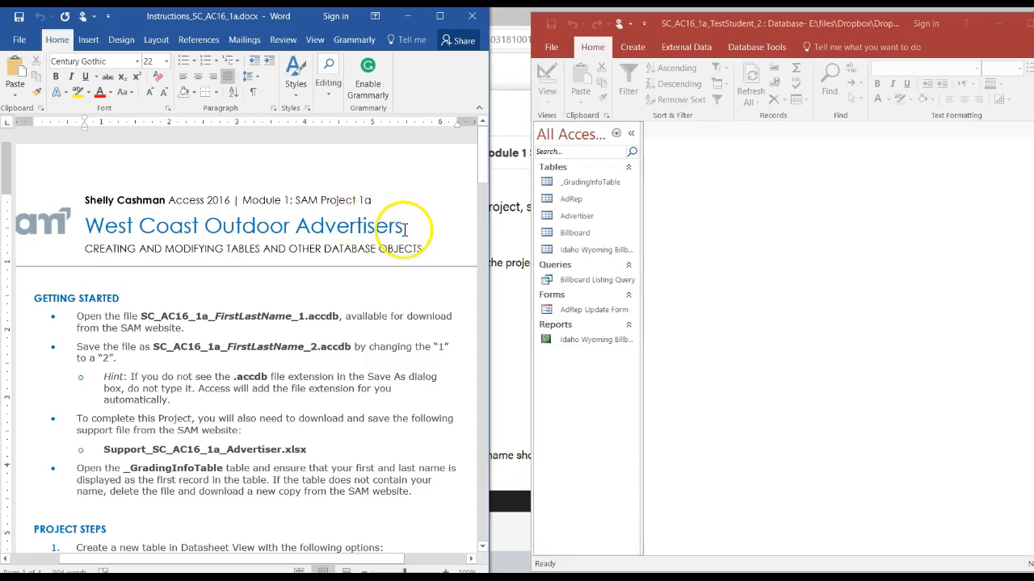
scroll(404, 229, "right", 2)
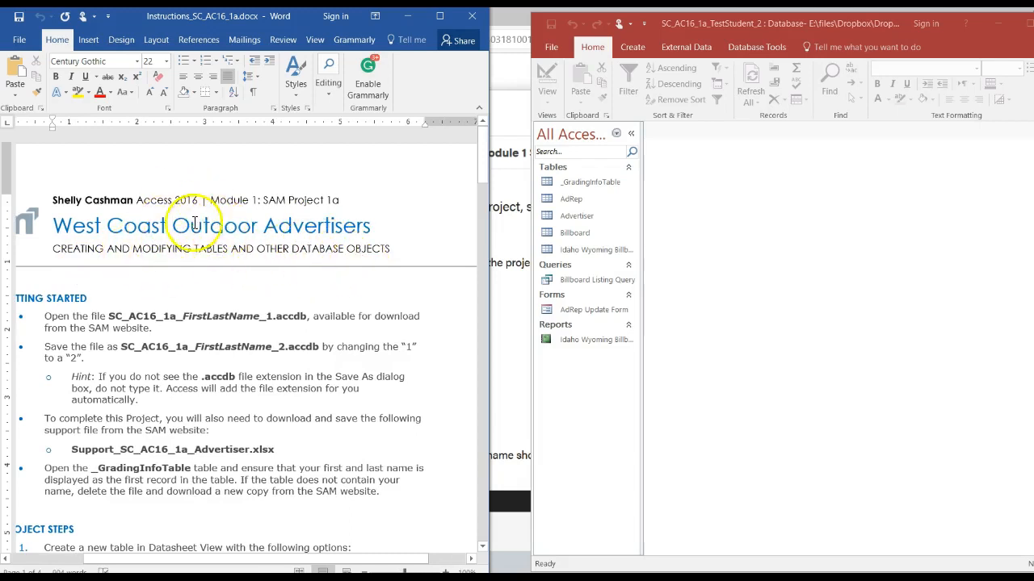
left_click_drag(180, 228, 284, 226)
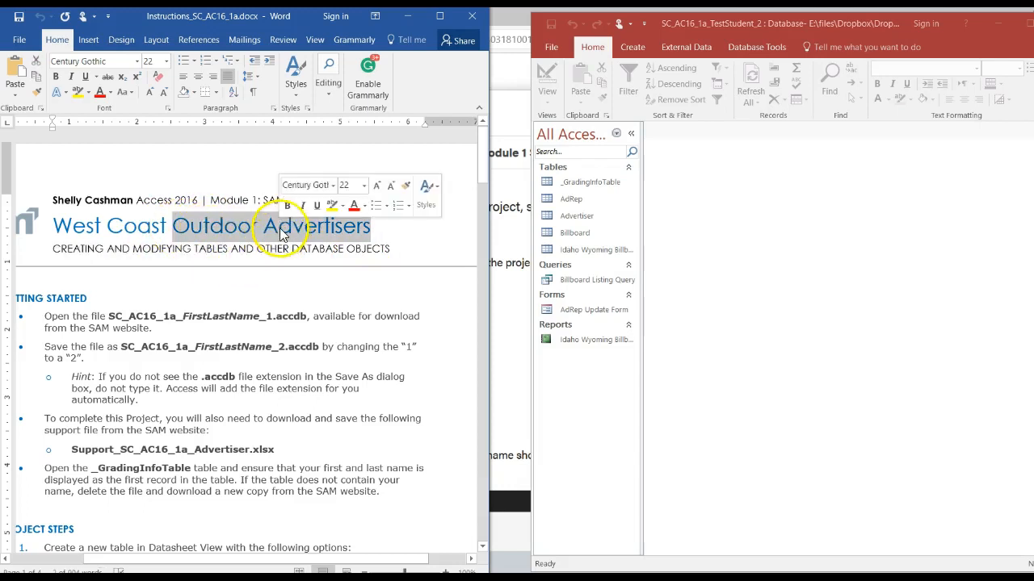
left_click(251, 290)
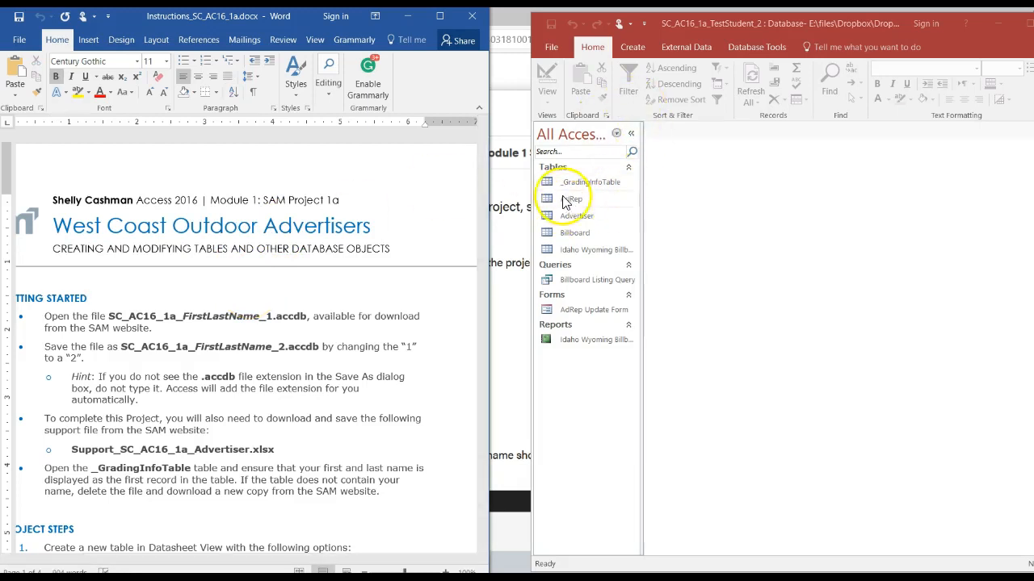
Step: Maximize the Access window and examine the new-database templates and the Blank database option, without creating a database
left_click_drag(807, 28, 779, 27)
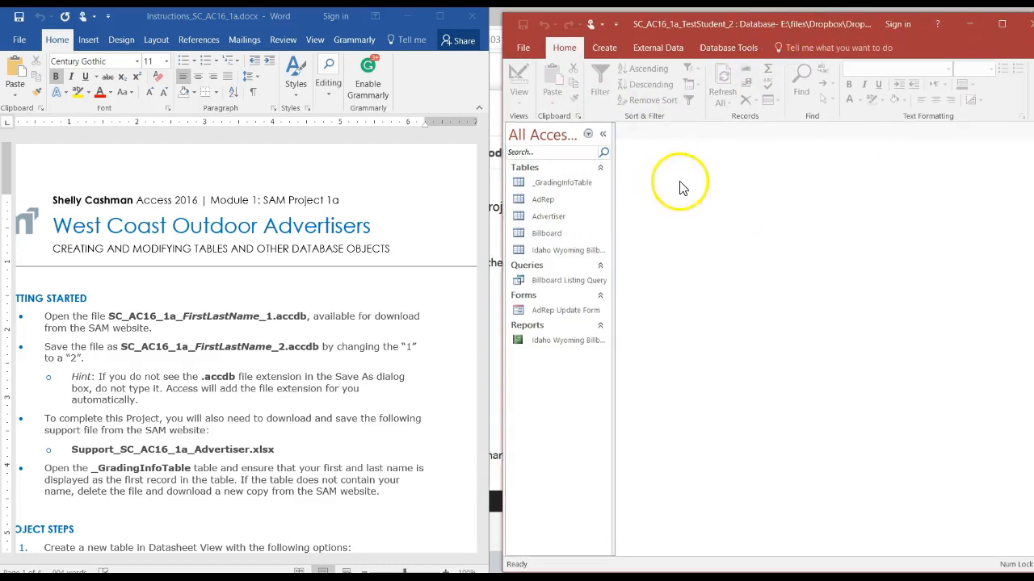
left_click(999, 24)
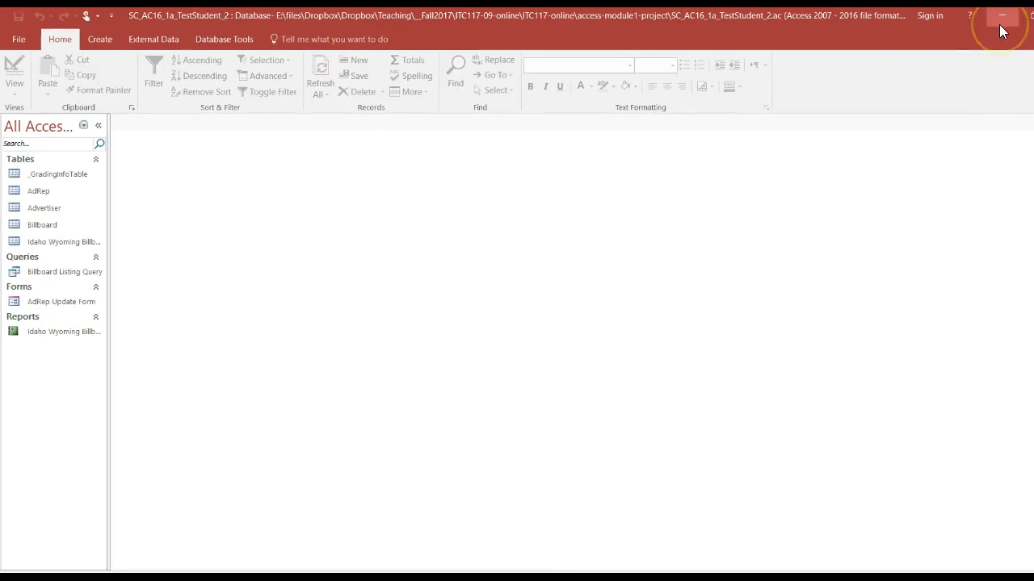
left_click(19, 40)
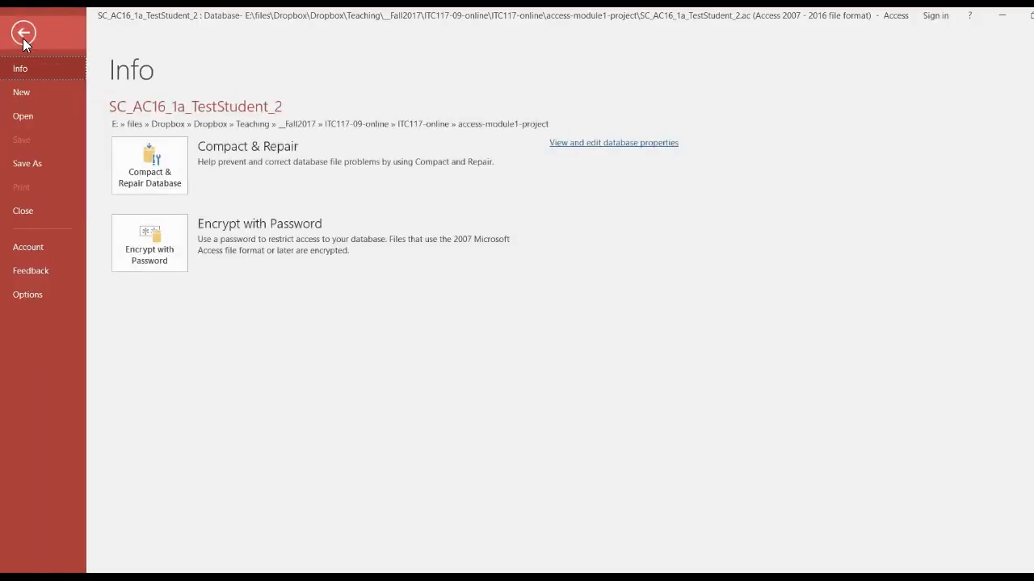
left_click(22, 93)
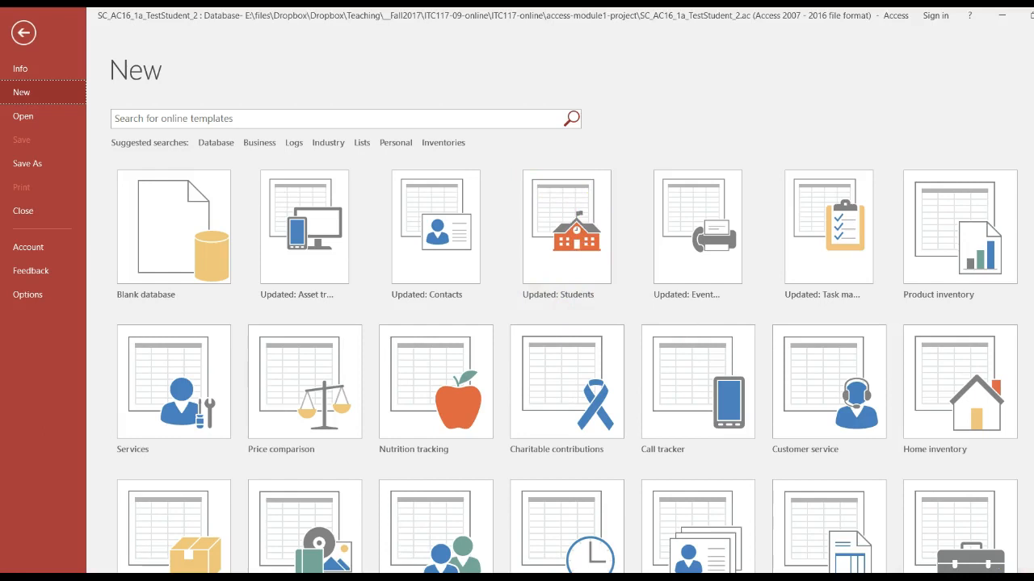
scroll(568, 366, "down", 3)
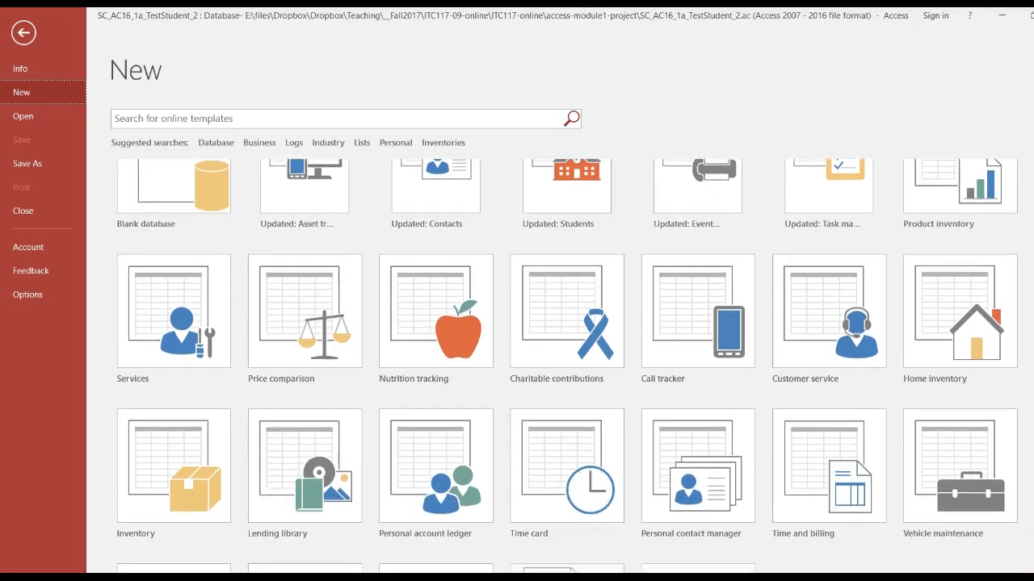
scroll(568, 366, "down", 2)
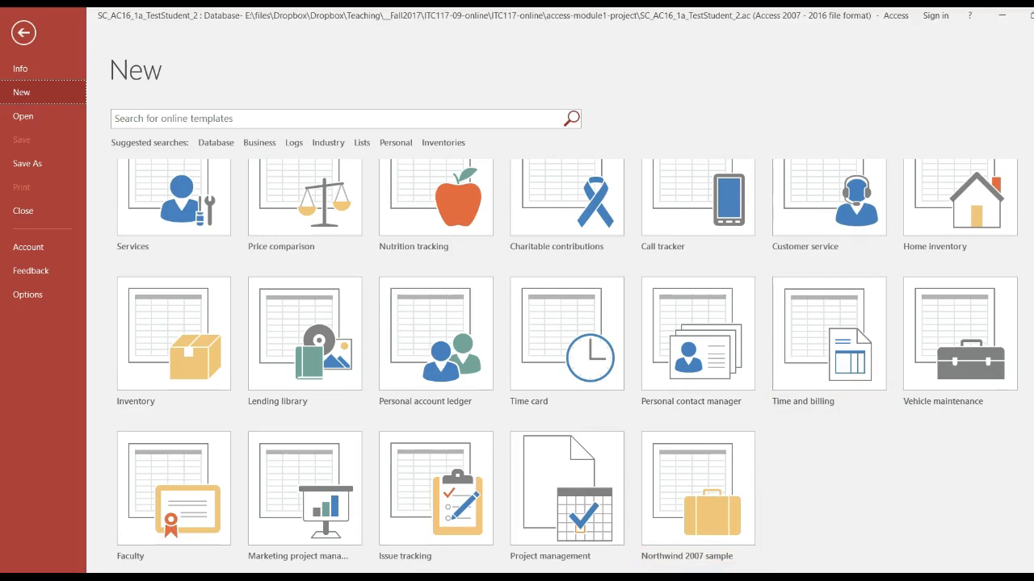
scroll(567, 366, "up", 3)
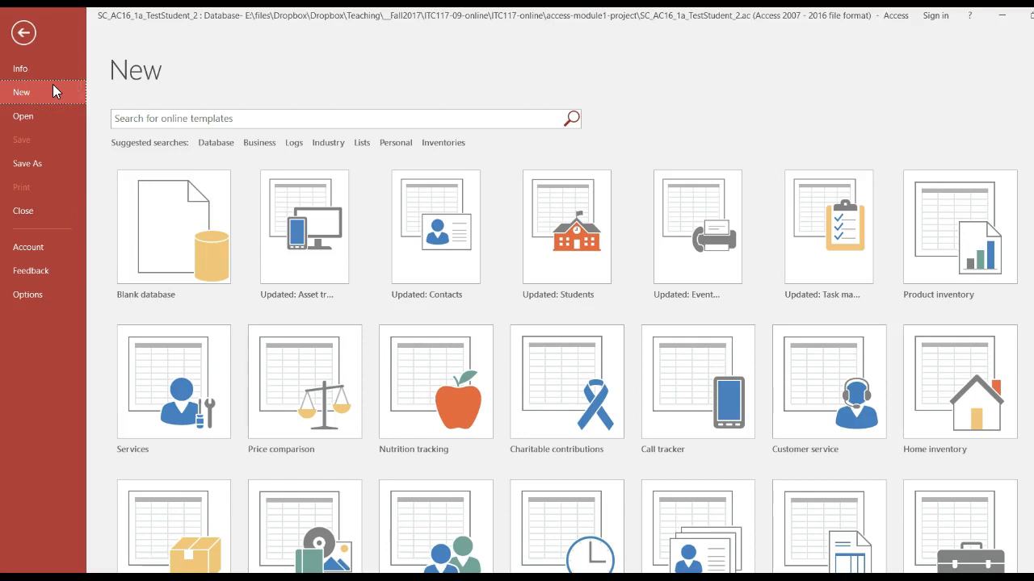
left_click(173, 244)
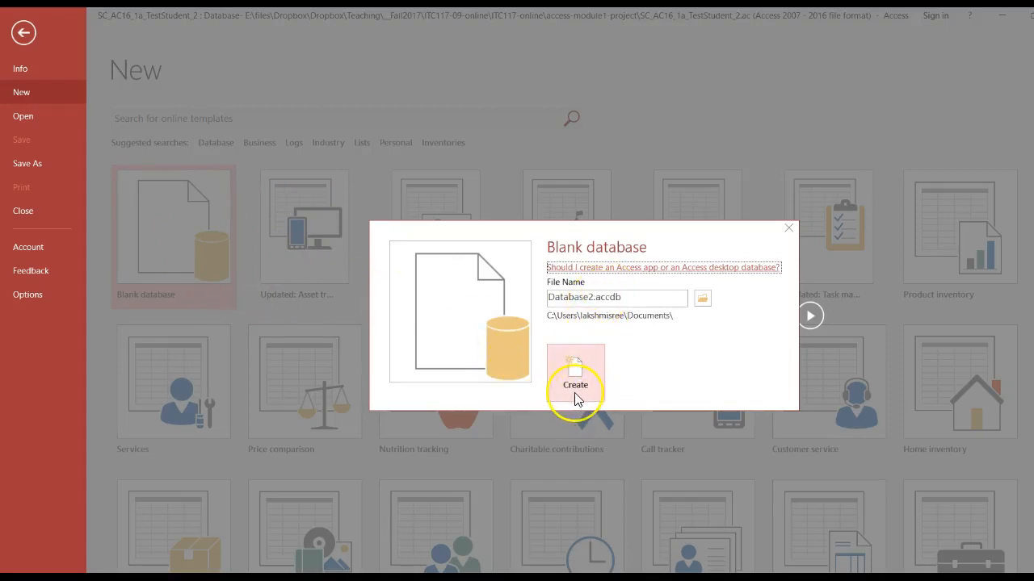
left_click(790, 235)
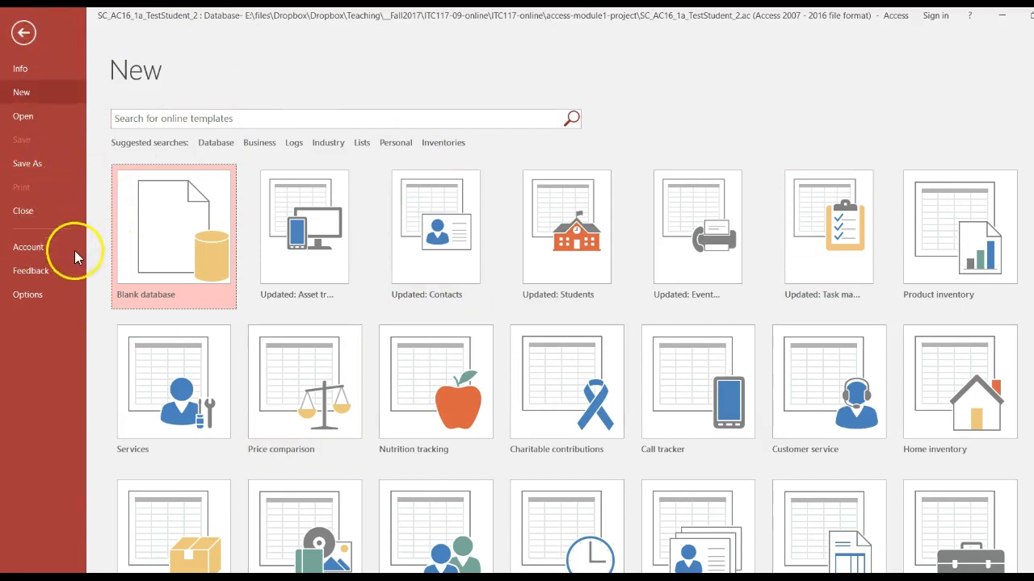
left_click(23, 34)
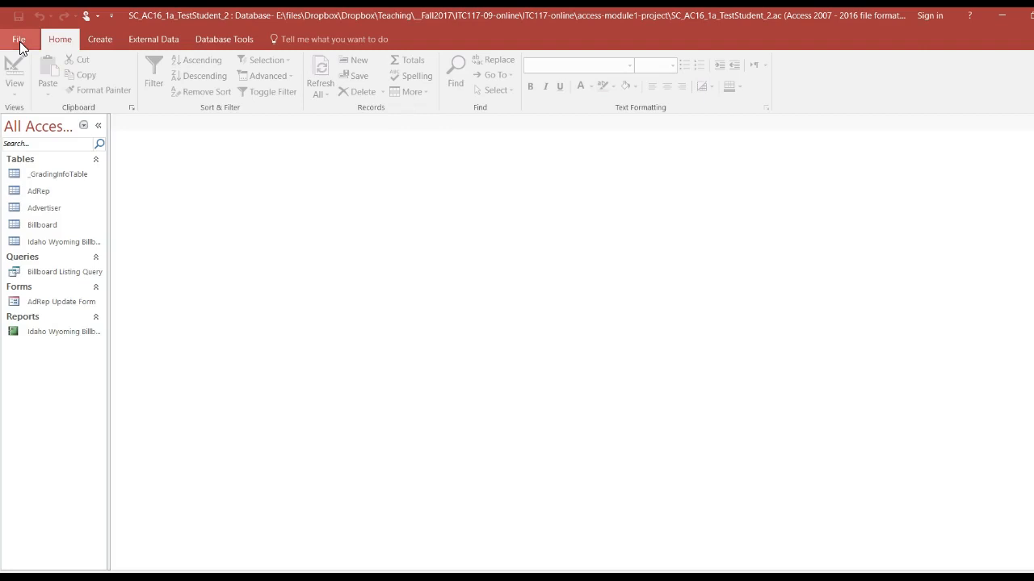
Step: Open the AdRep table in Datasheet View to examine its fields and records, and close it
left_click(64, 44)
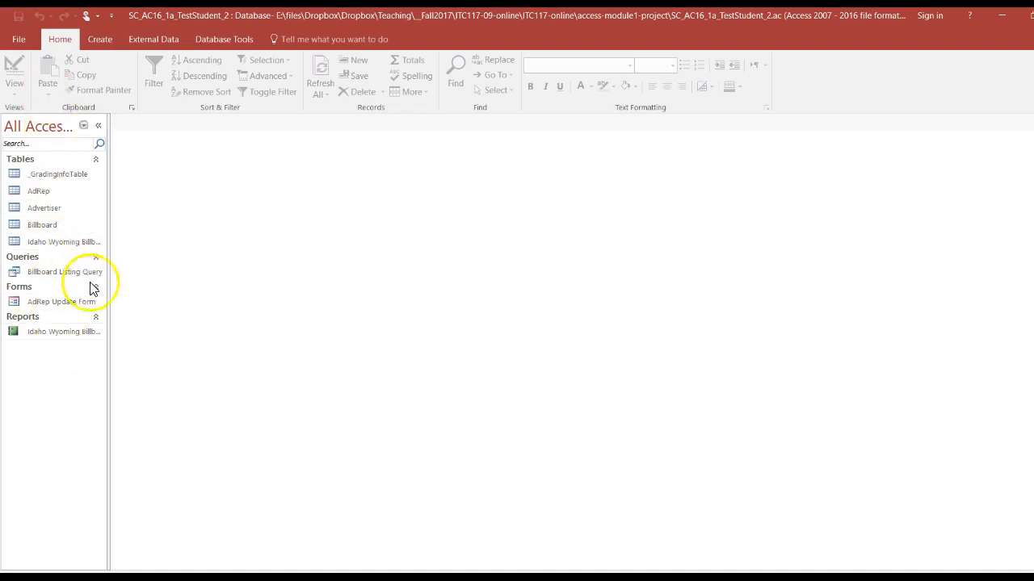
left_click(71, 176)
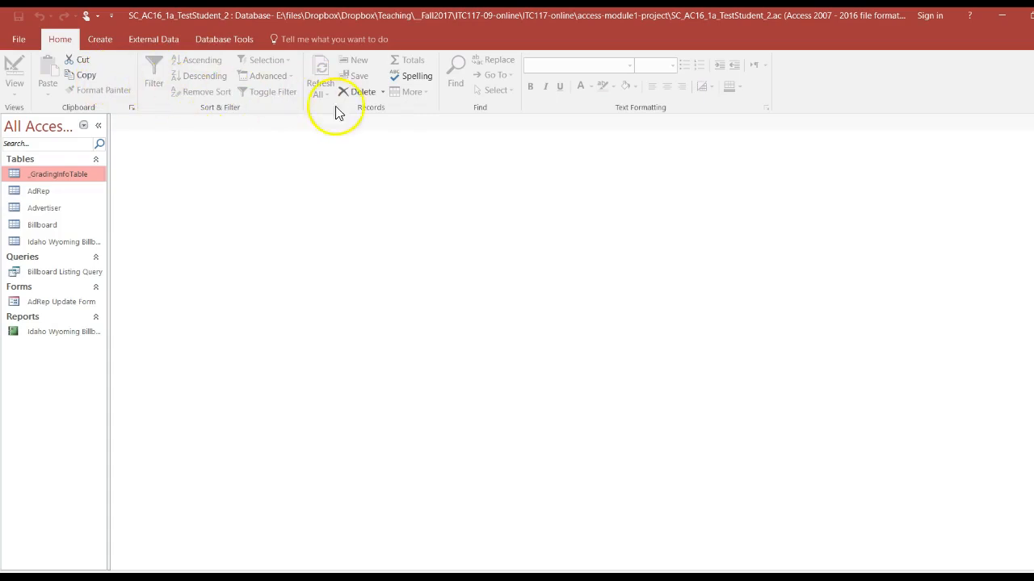
double_click(71, 192)
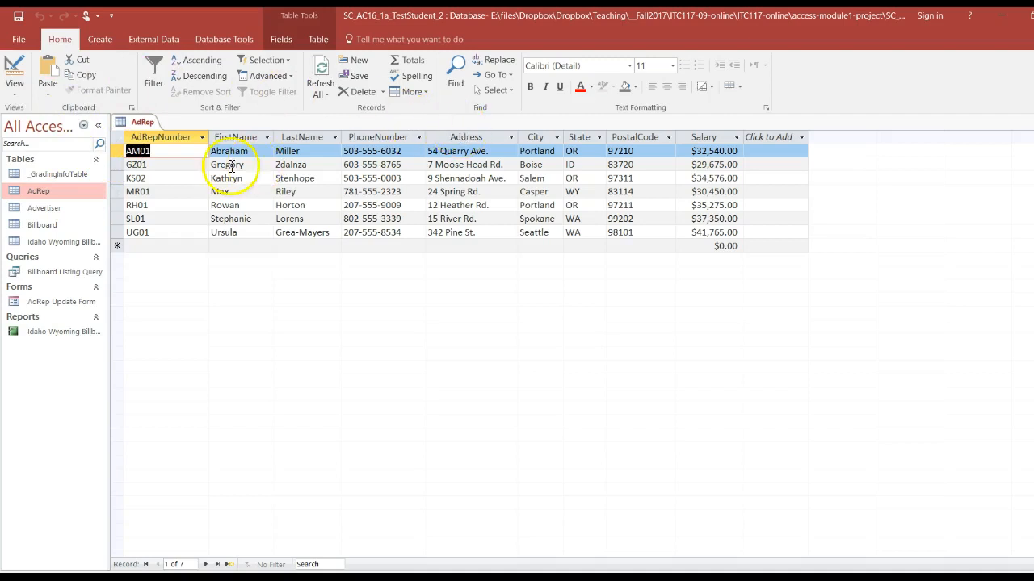
right_click(139, 123)
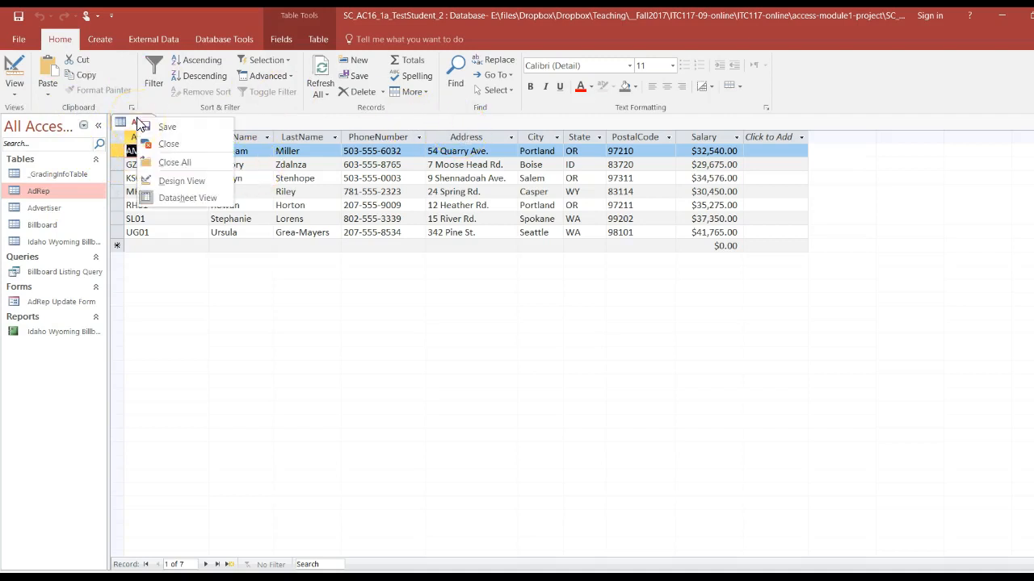
left_click(168, 145)
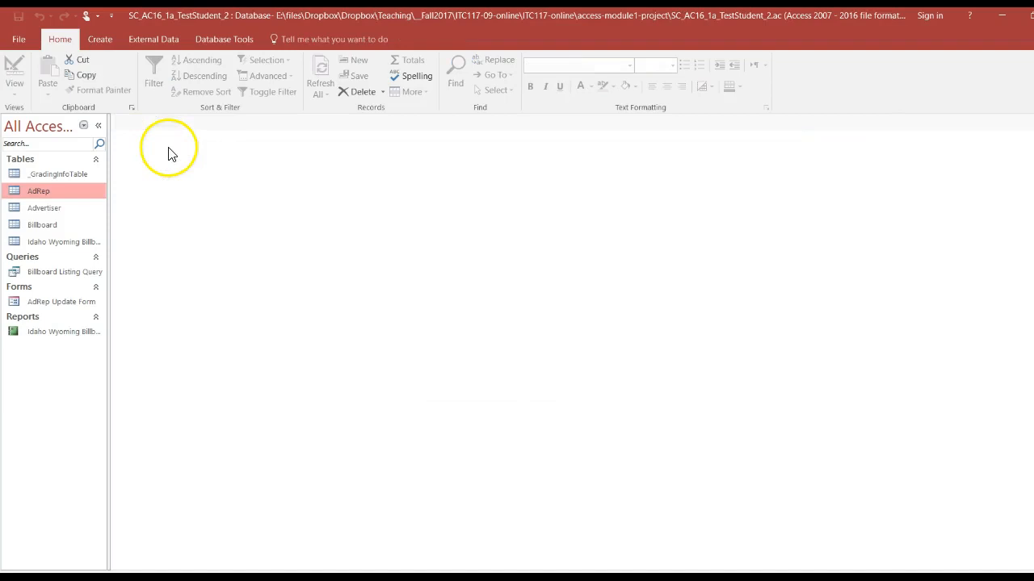
Step: Examine the Access commands for creating objects, importing and exporting external data, and managing database relationships
left_click(108, 41)
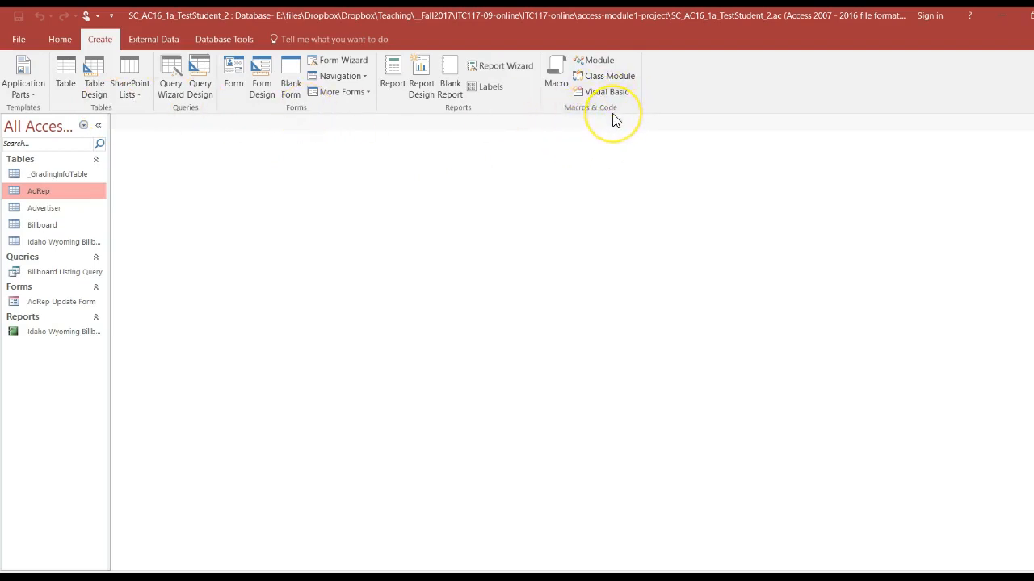
left_click(148, 41)
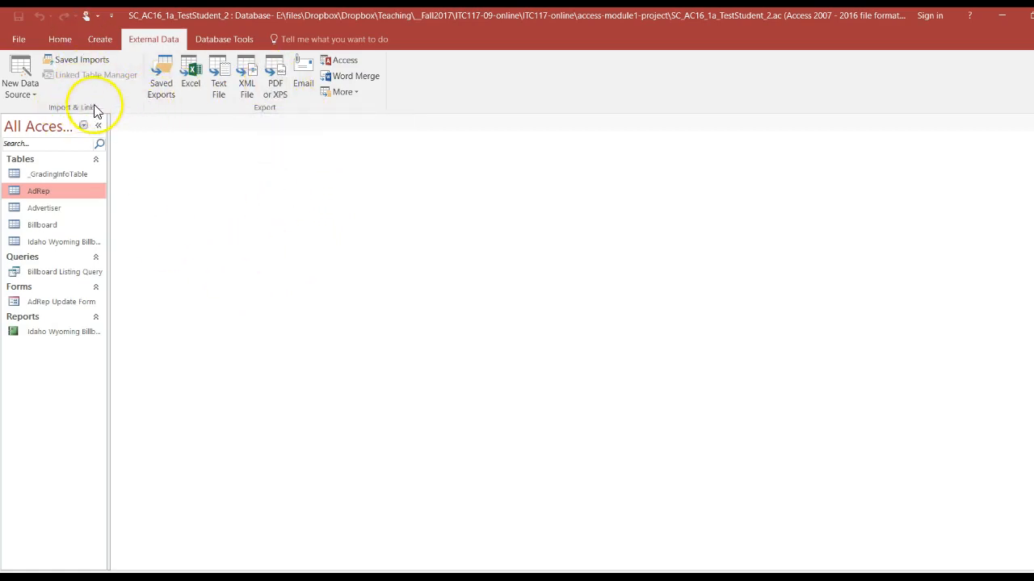
left_click(228, 42)
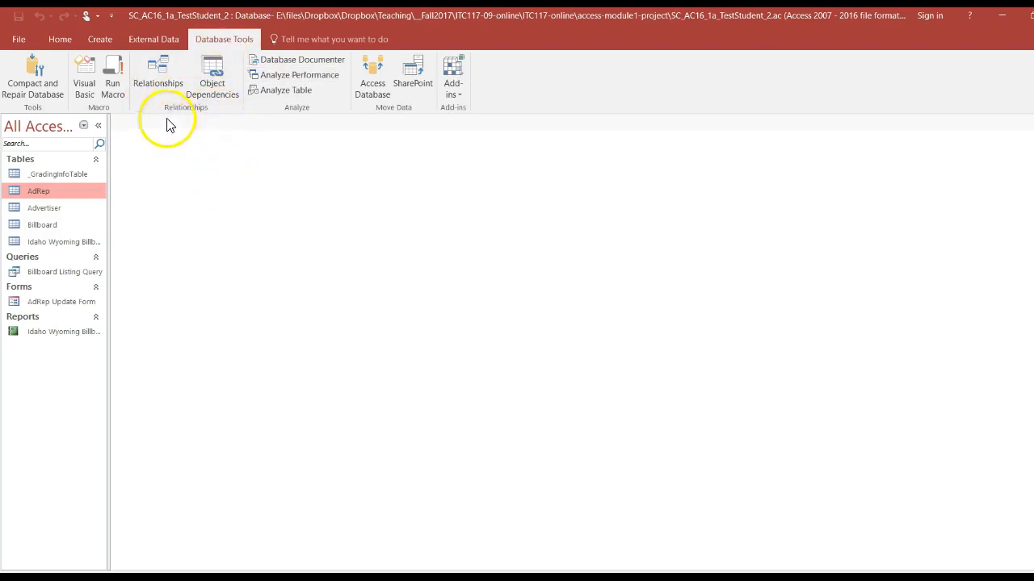
left_click(164, 65)
left_click(59, 42)
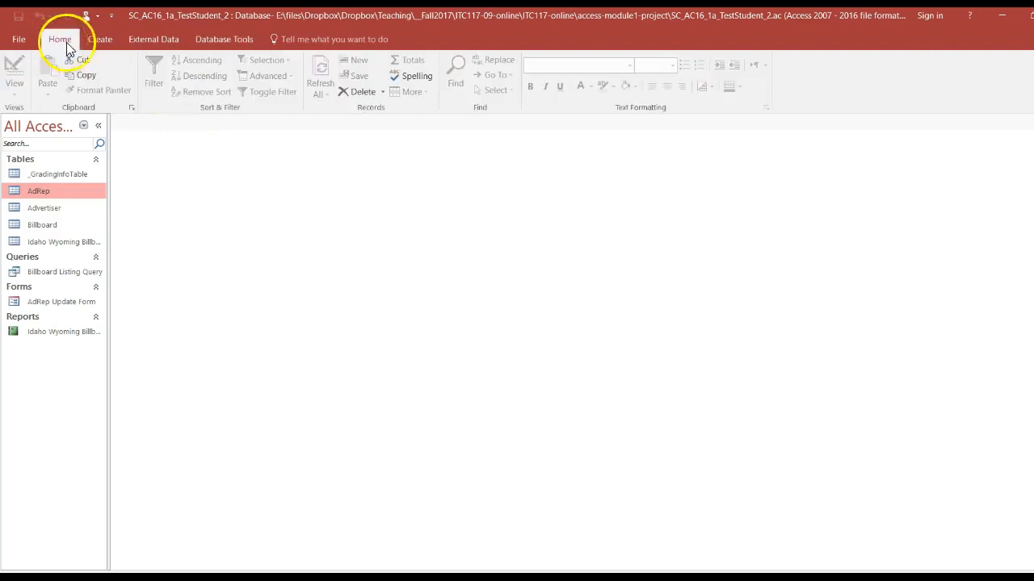
left_click(99, 41)
left_click(144, 41)
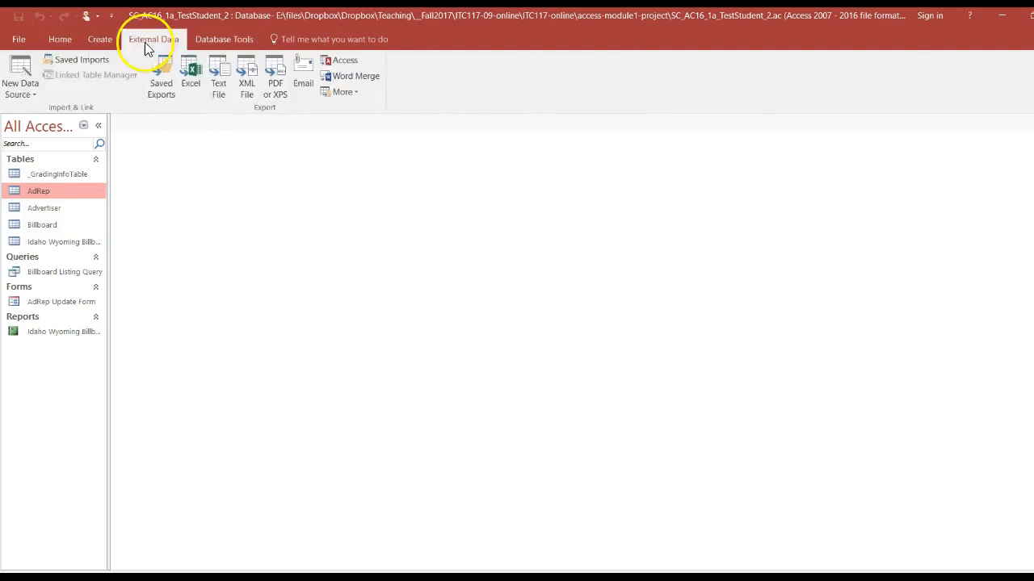
left_click(214, 42)
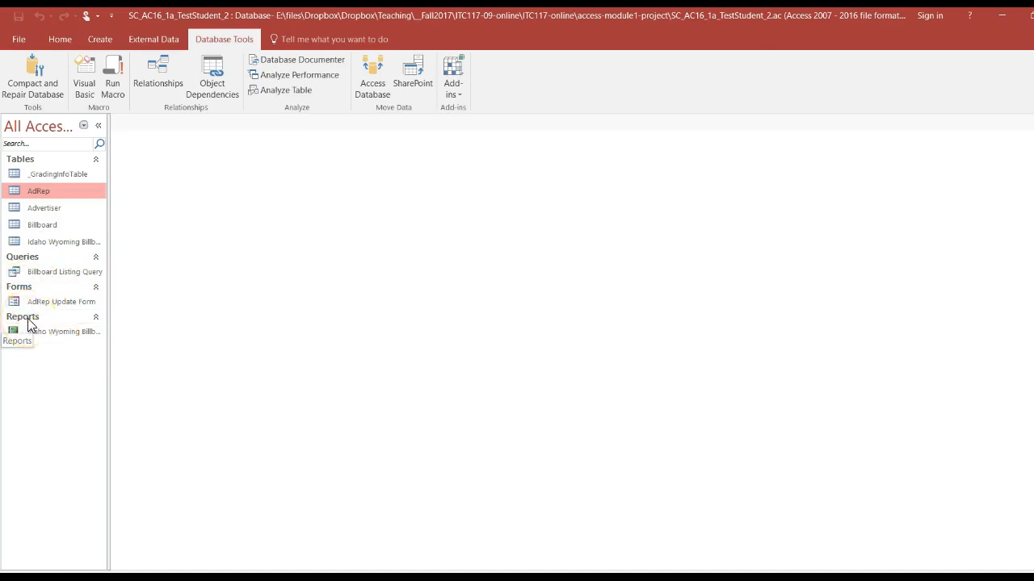
left_click(60, 379)
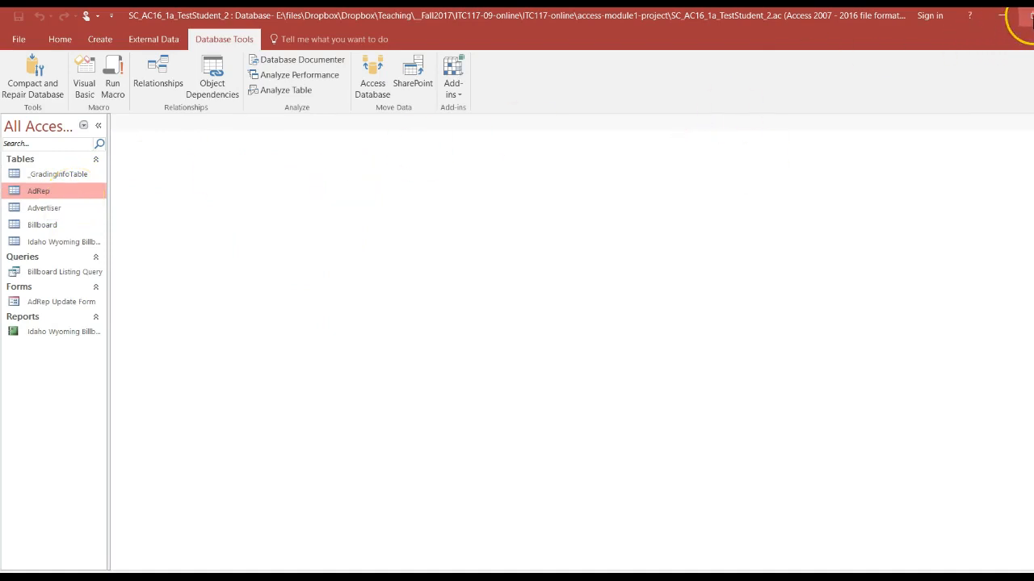
Step: Restore the reduced Access window beside Word and show project steps 1 and 2 in the instructions
left_click(1031, 18)
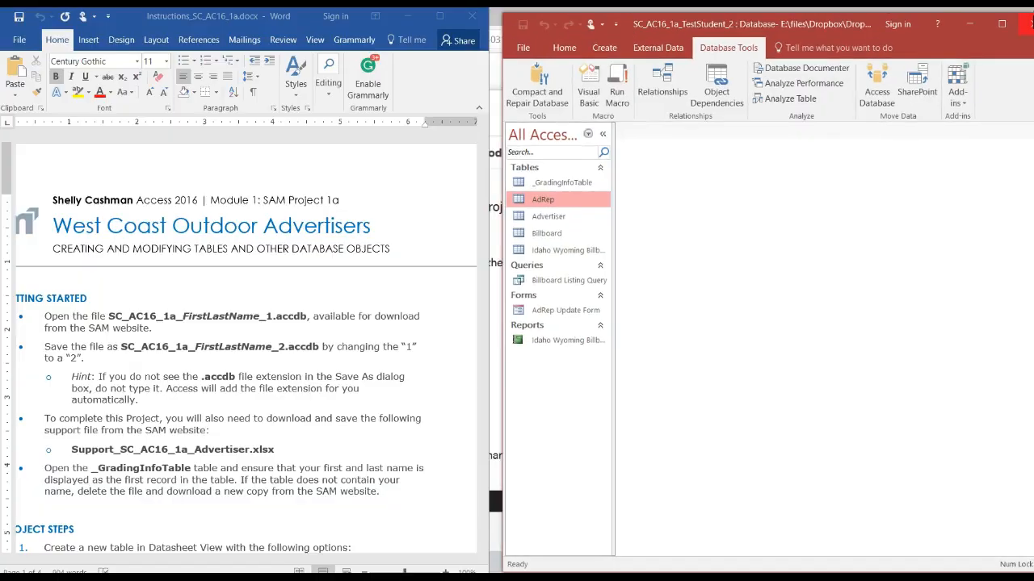
left_click(453, 538)
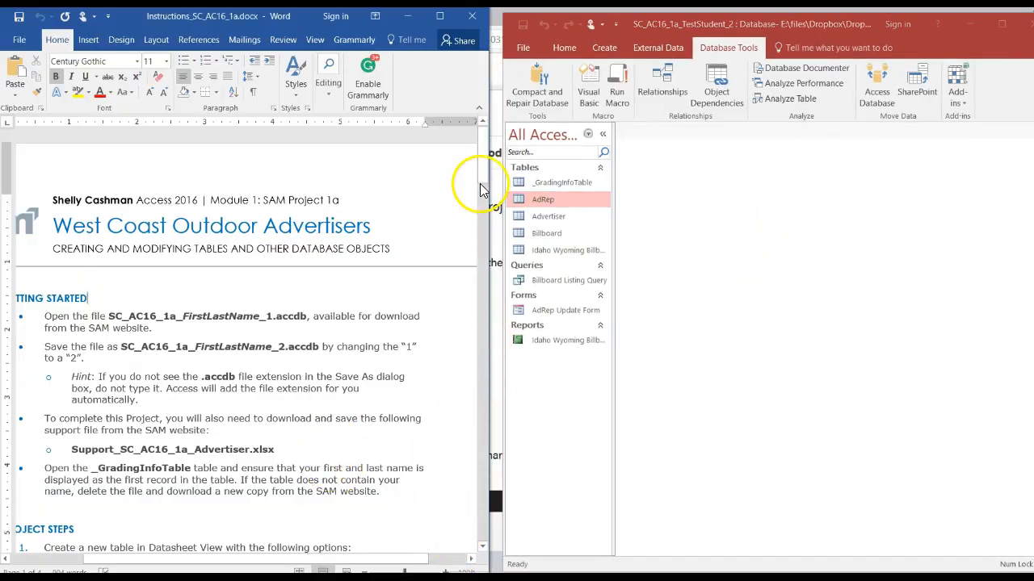
left_click_drag(480, 188, 495, 214)
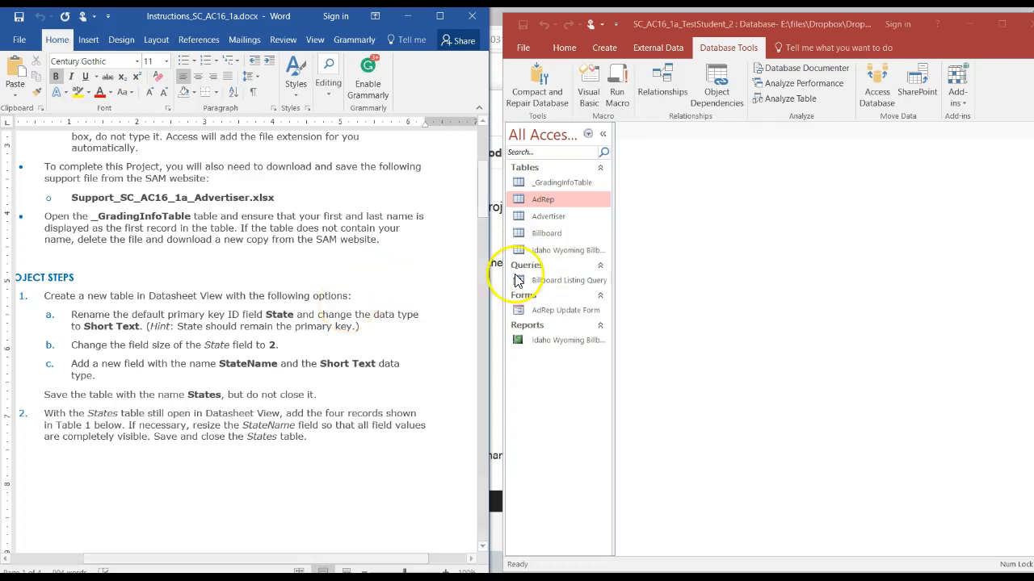
Step: Open _GradingInfoTable to check the student name in its first record, and close the table
left_click(563, 185)
double_click(563, 185)
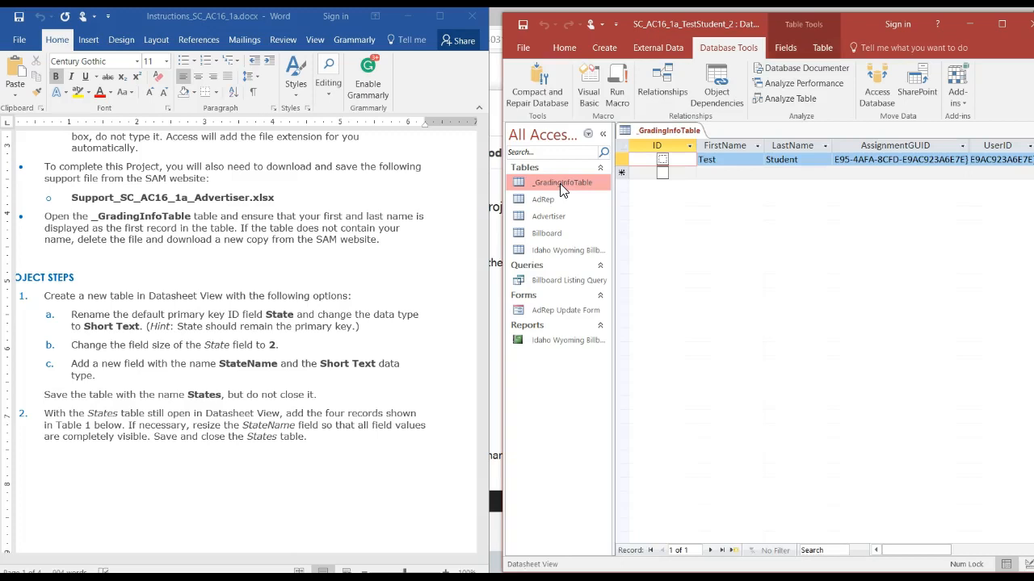
right_click(664, 134)
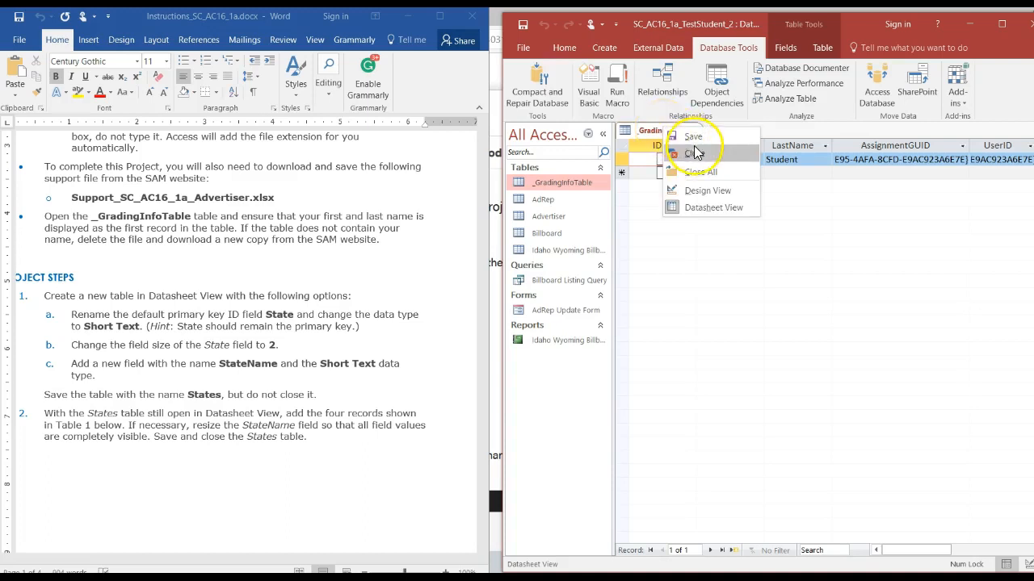
left_click(694, 153)
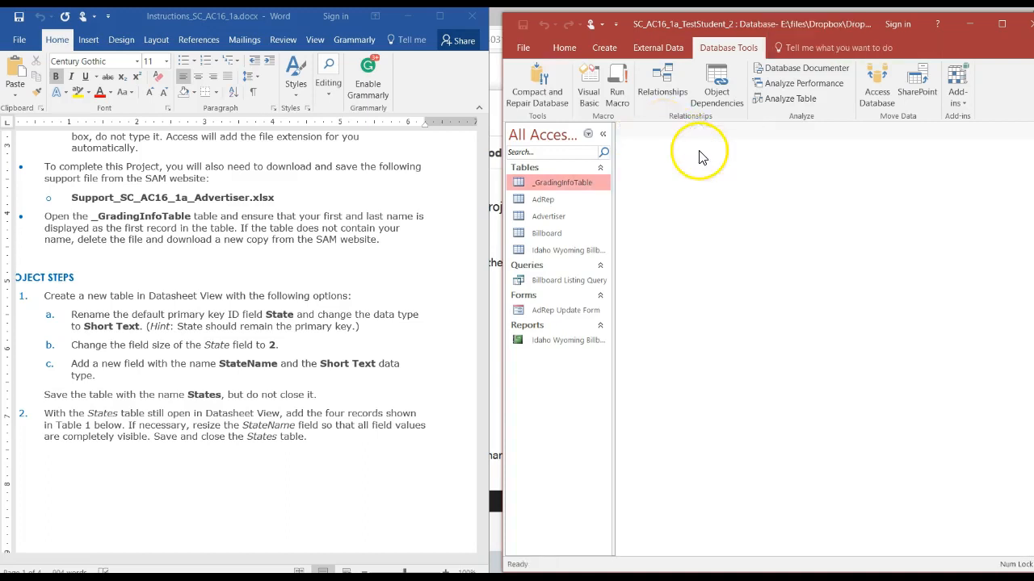
Step: Create a new blank table in Datasheet View in the SC_AC16_1a_TestStudent_2 database
left_click(570, 203)
left_click(578, 184)
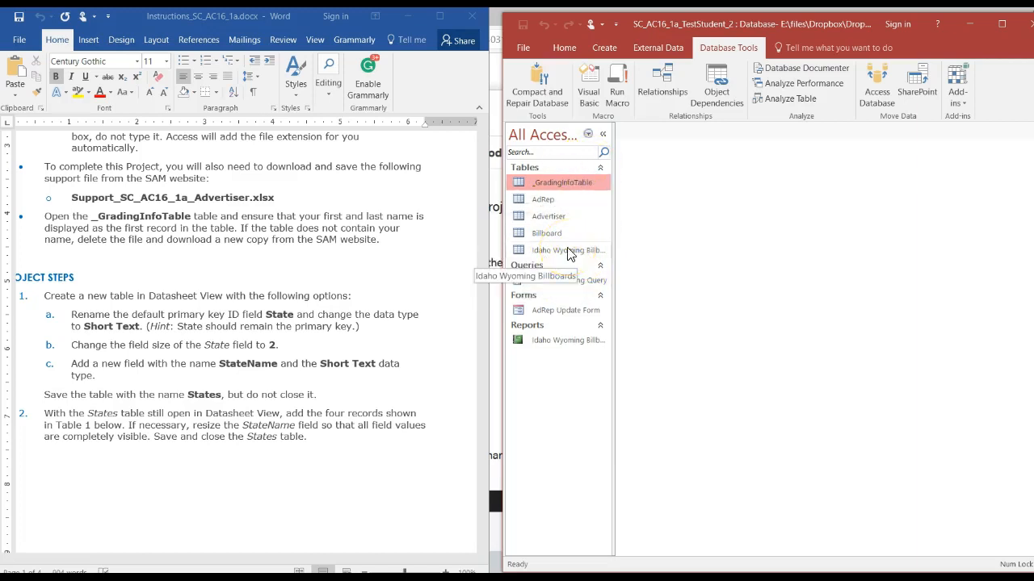
left_click(610, 47)
left_click(574, 99)
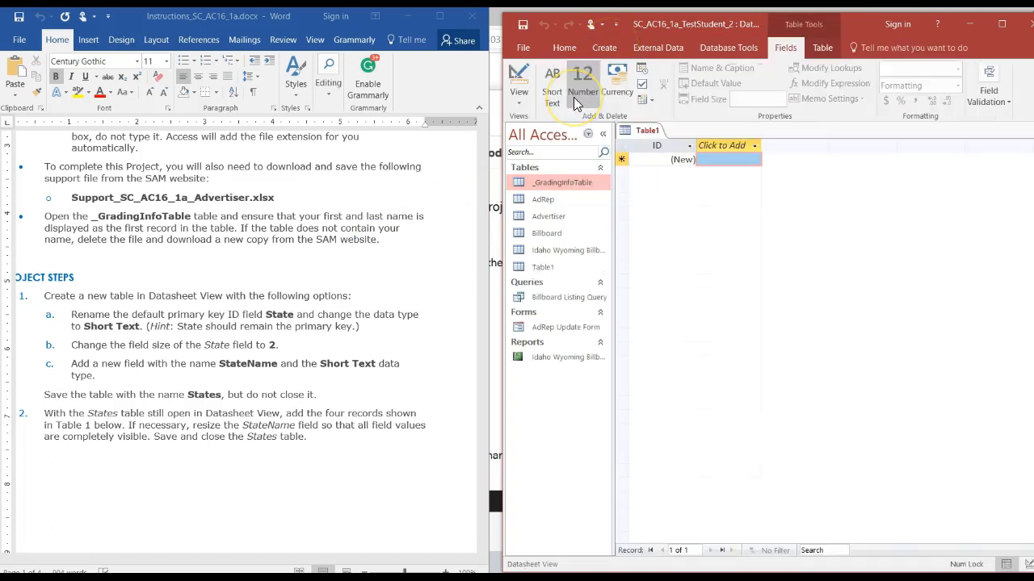
Step: Rename the new table's default primary key field ID to State
left_click(648, 133)
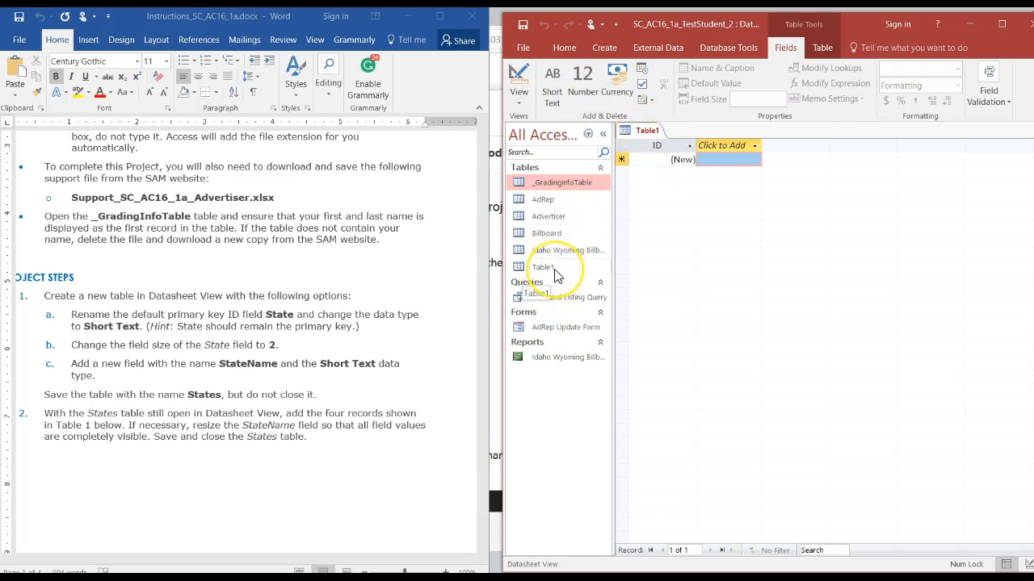
left_click(646, 136)
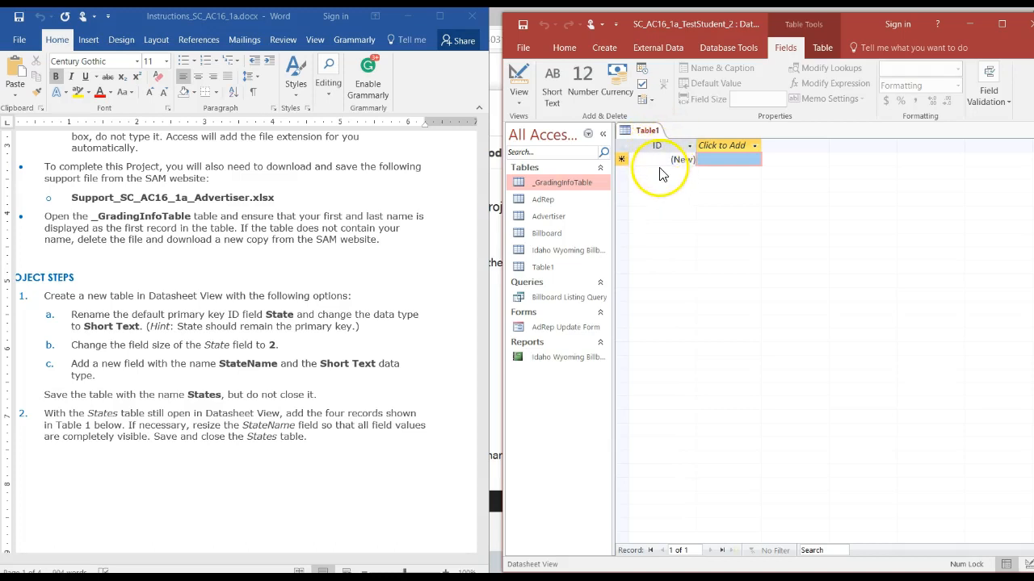
left_click(662, 162)
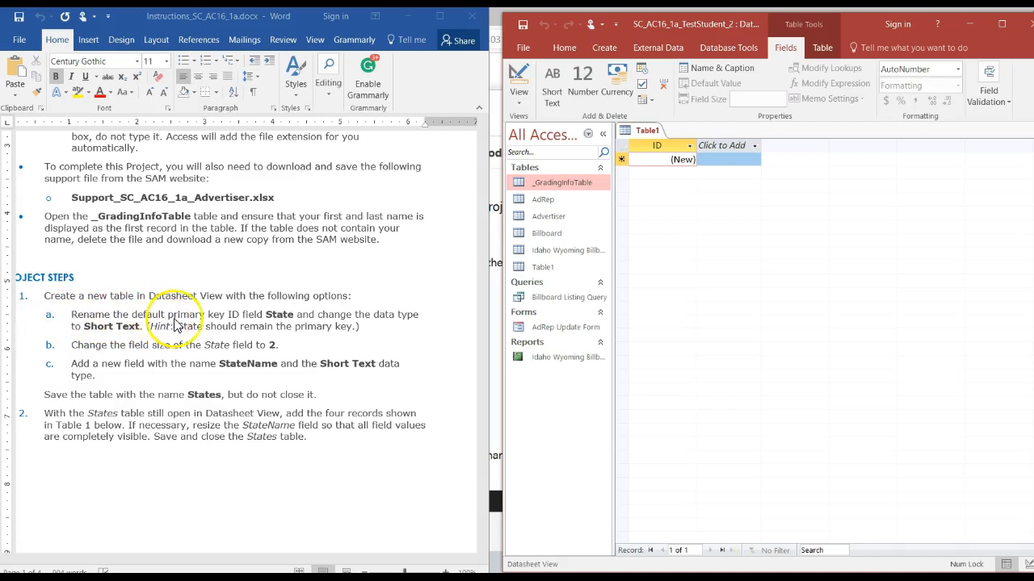
double_click(658, 145)
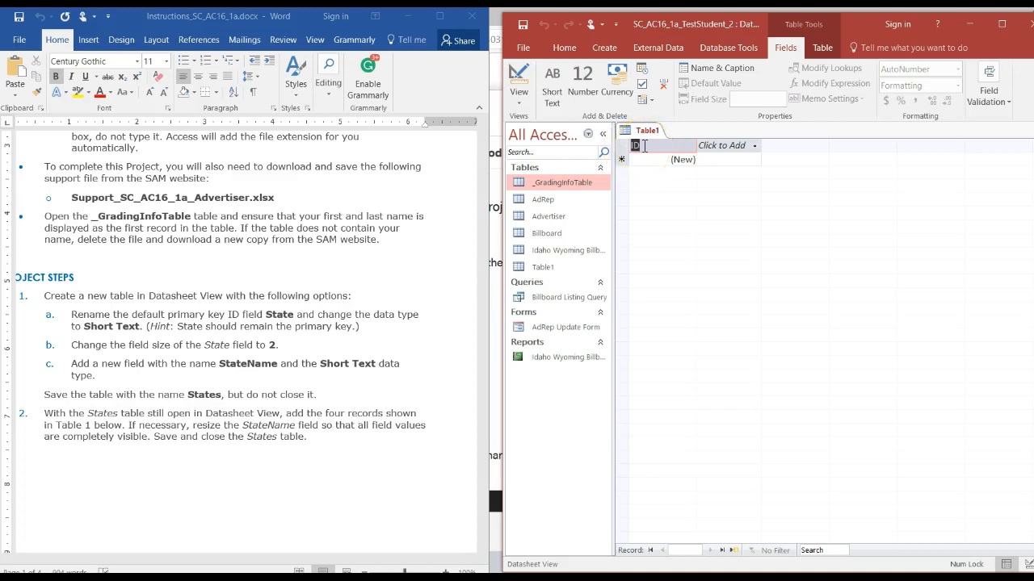
type("State")
left_click(663, 161)
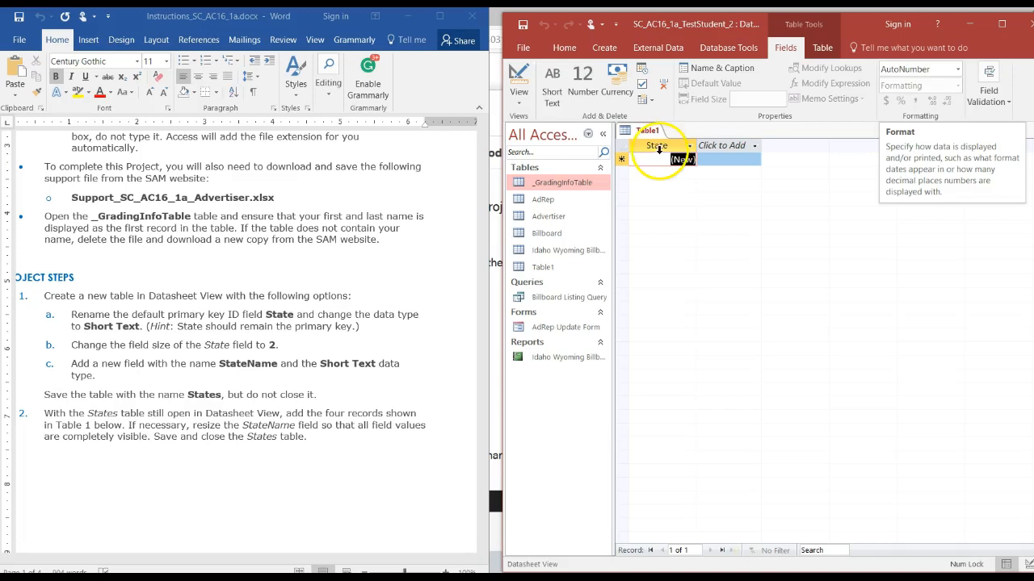
Step: Change the State field's data type to Short Text and set its field size to 2
left_click(658, 160)
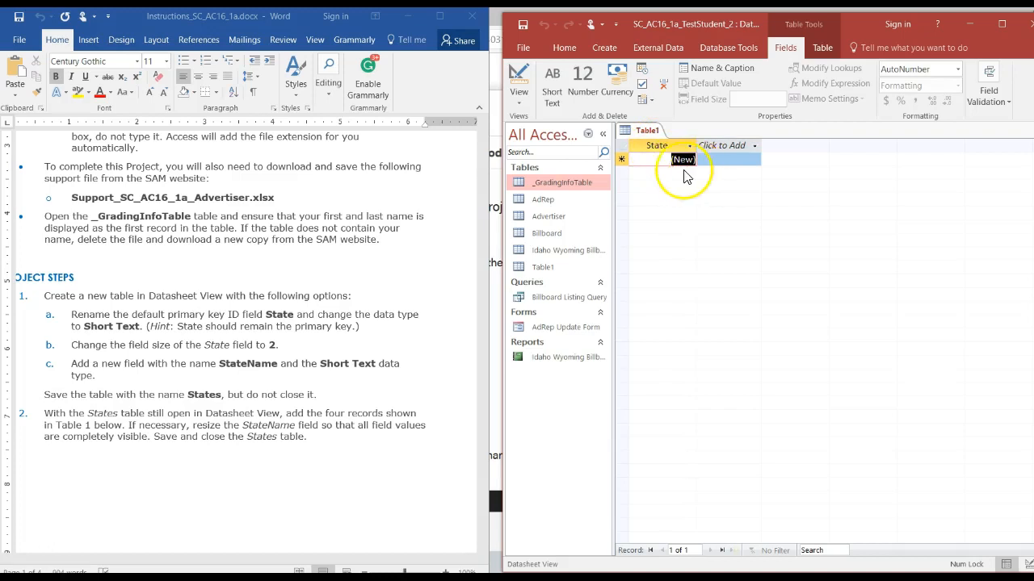
left_click(959, 71)
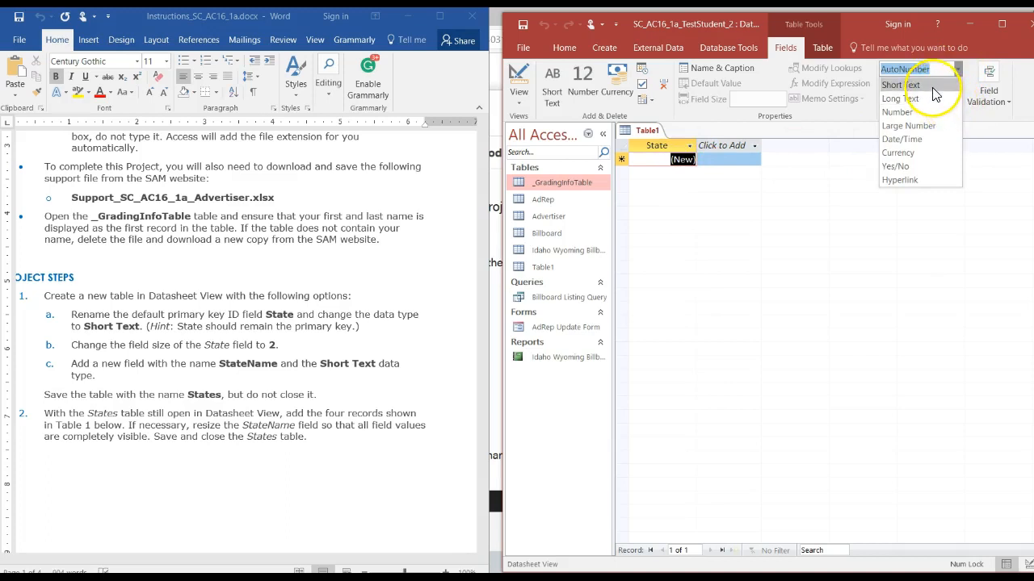
left_click(932, 86)
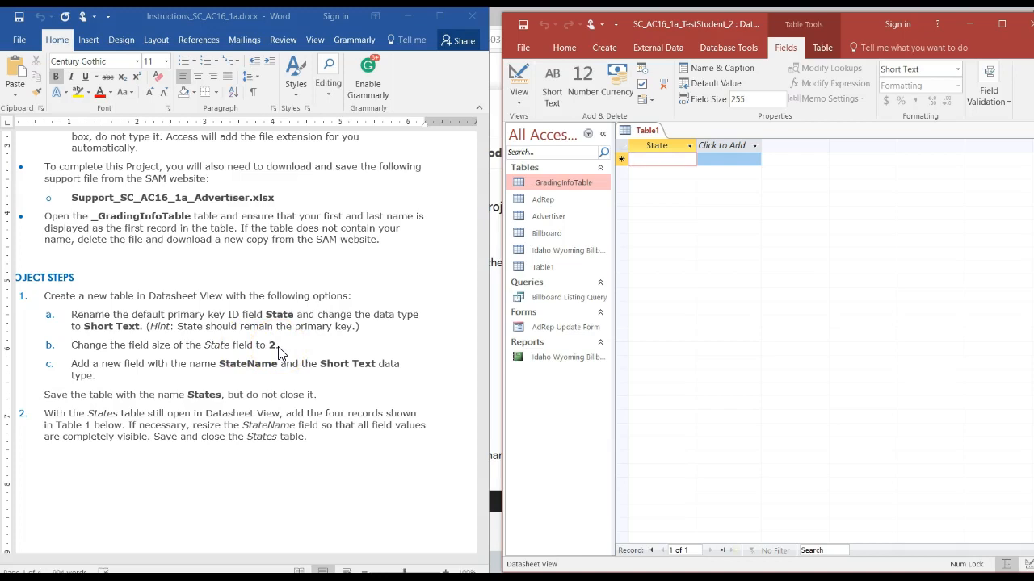
left_click(754, 101)
key("BackSpace")
type("2")
Step: Add a Short Text field named StateName after the State field
left_click(754, 147)
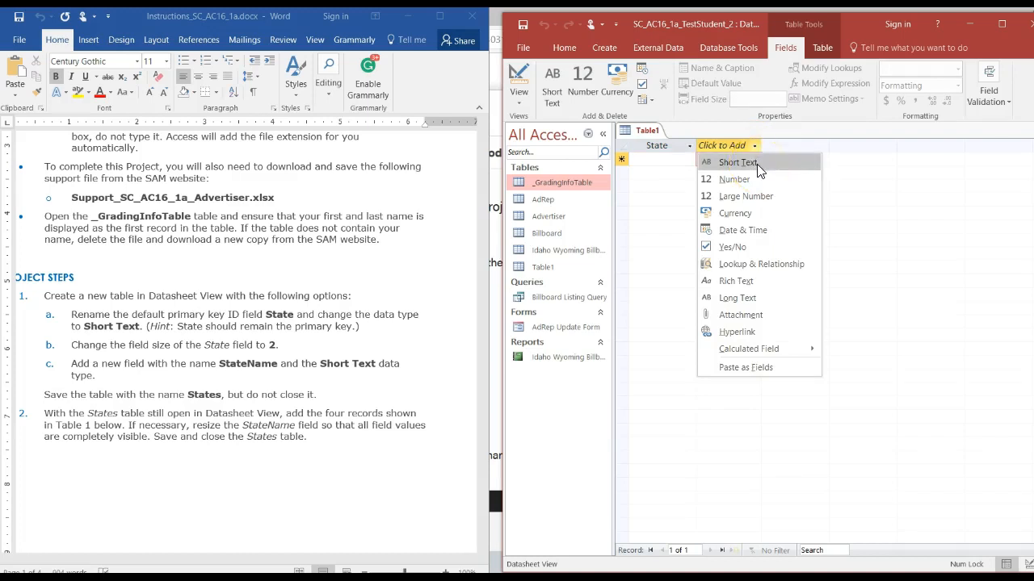
left_click(757, 167)
left_click(717, 146)
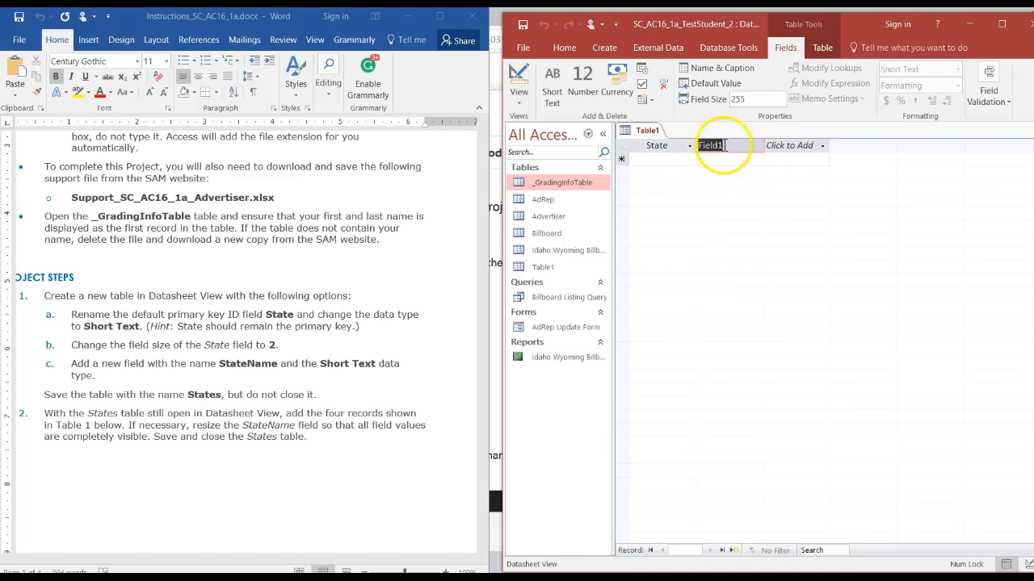
left_click_drag(732, 145, 691, 153)
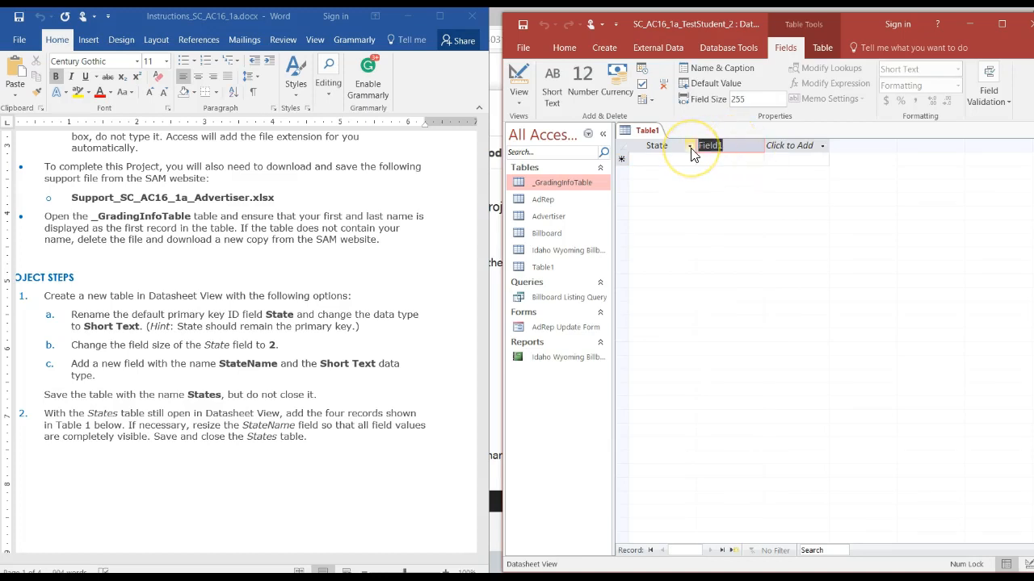
type("StateName")
left_click(519, 108)
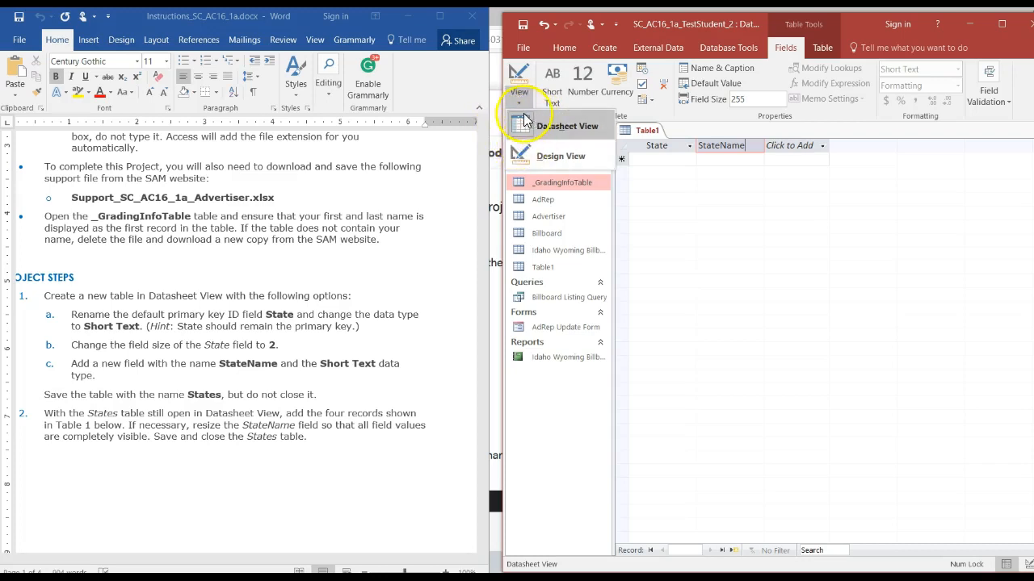
left_click(552, 129)
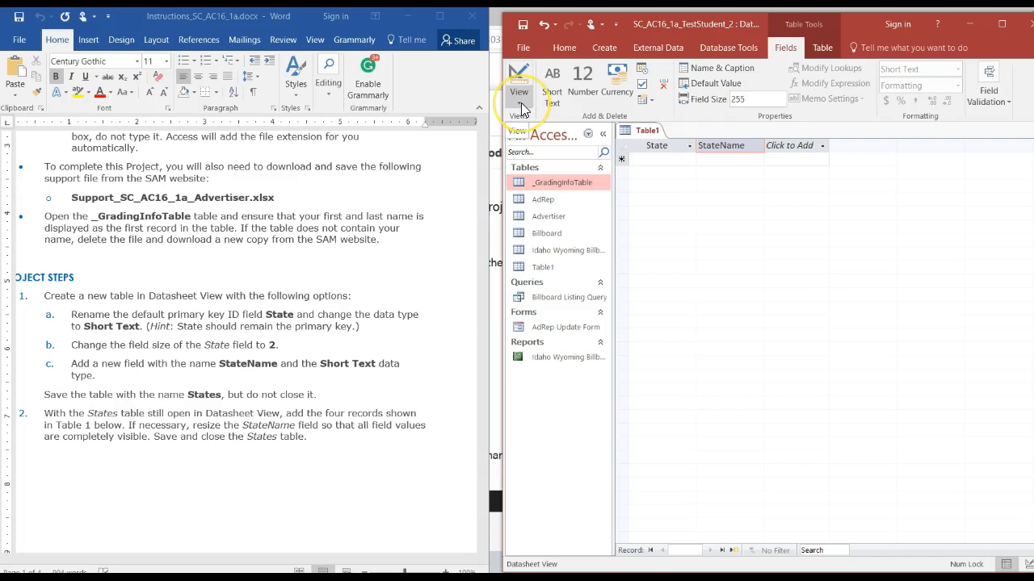
left_click(519, 107)
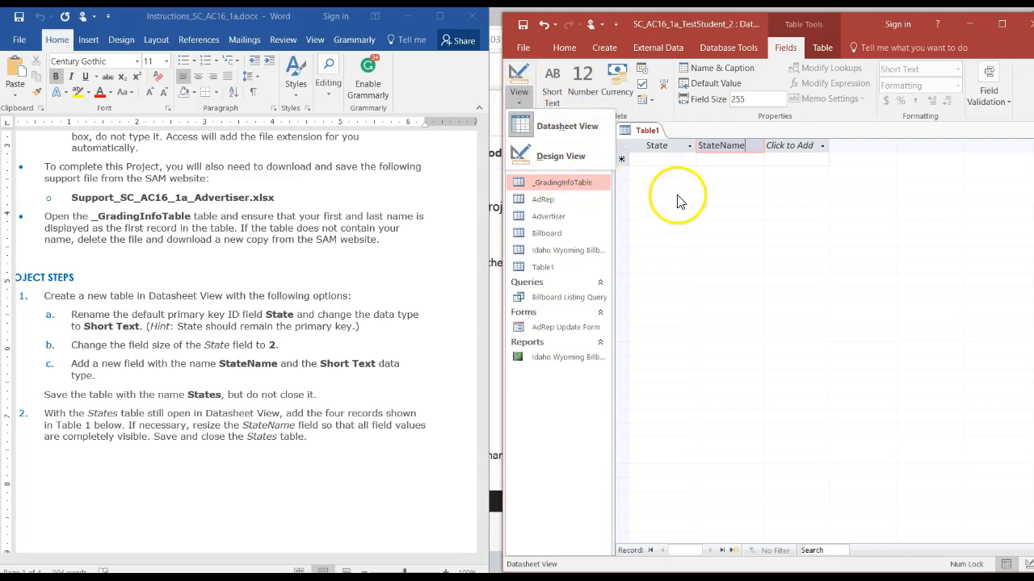
left_click(652, 132)
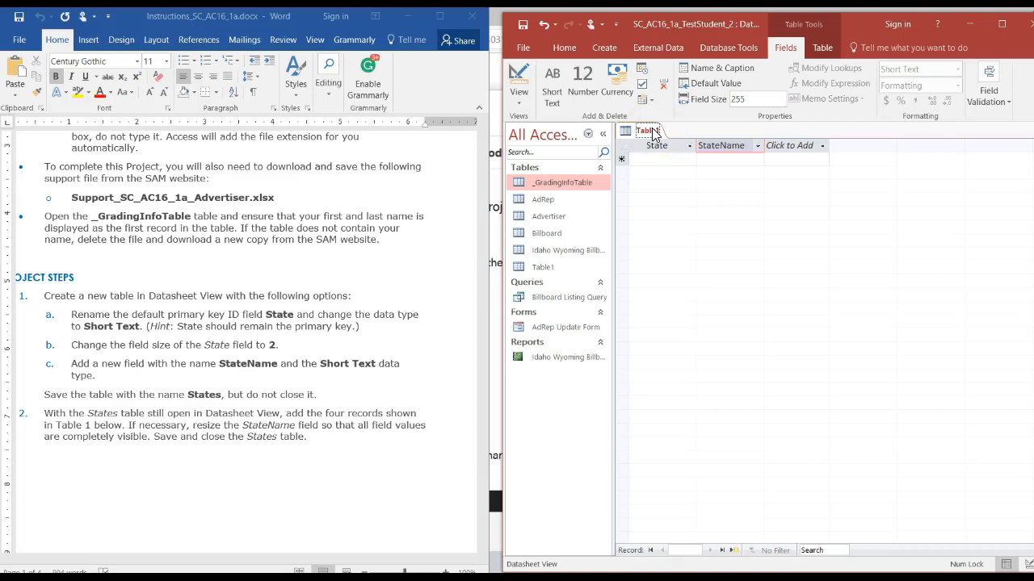
left_click(524, 26)
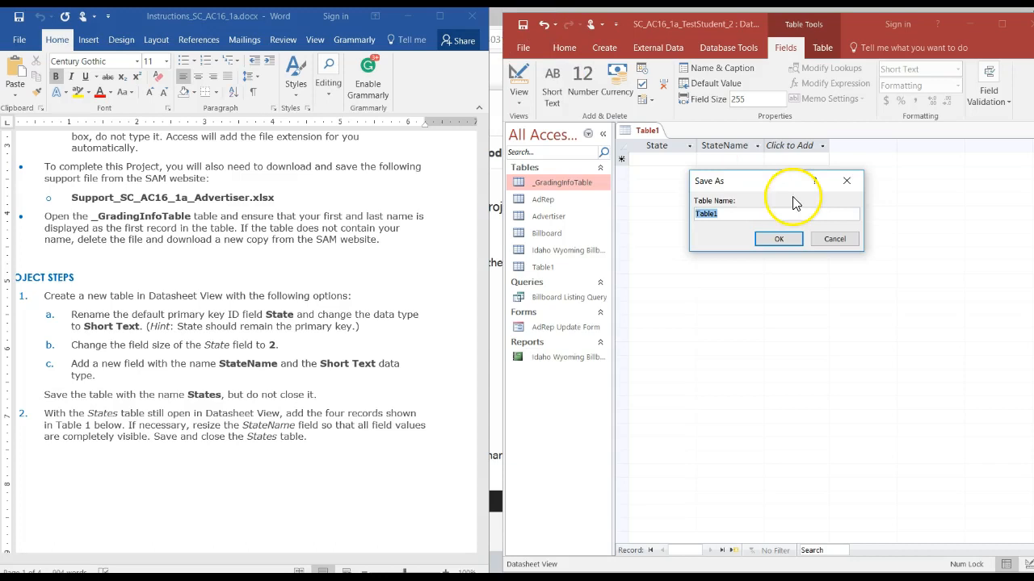
left_click(836, 241)
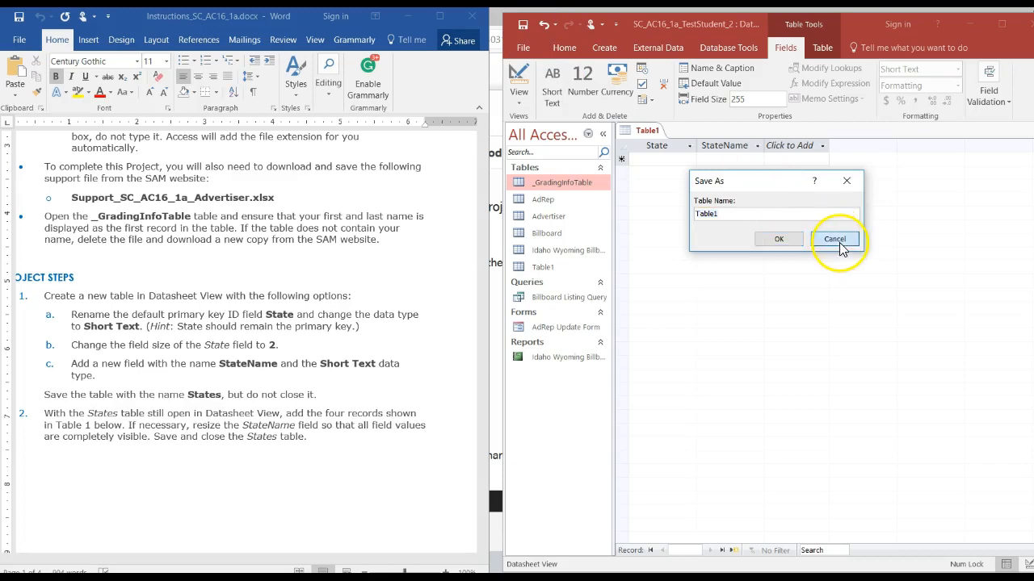
right_click(648, 135)
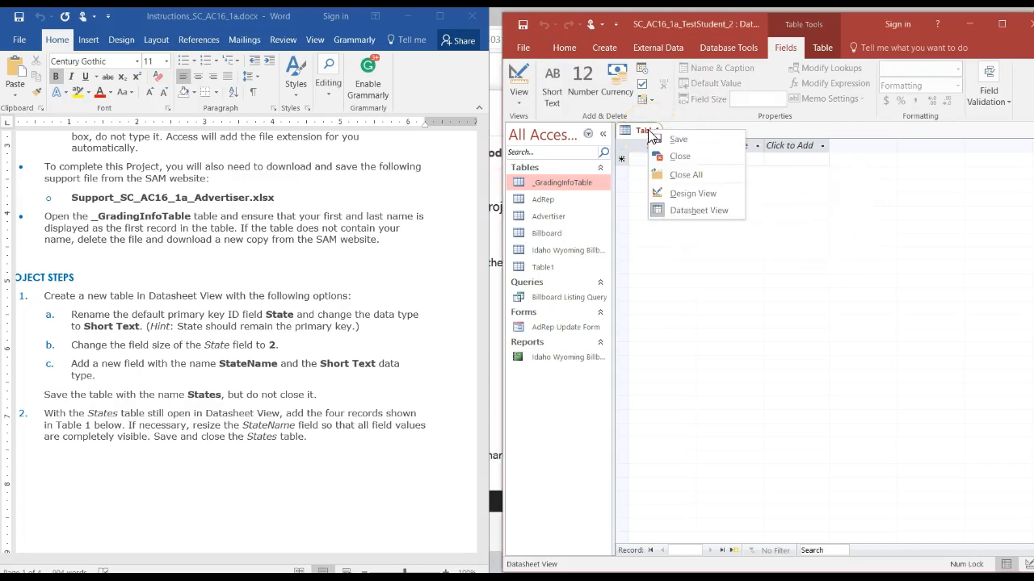
left_click(655, 140)
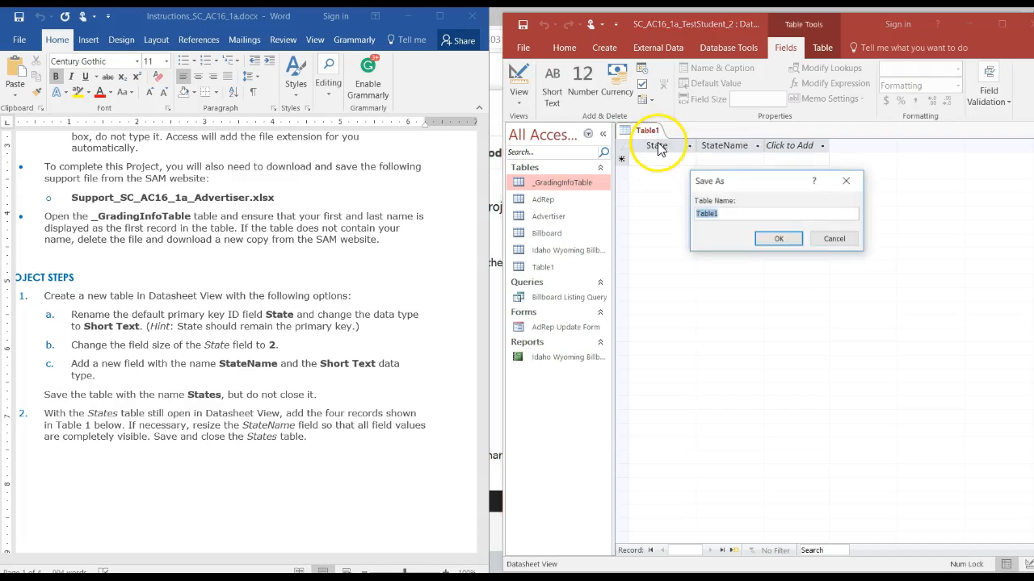
left_click(838, 239)
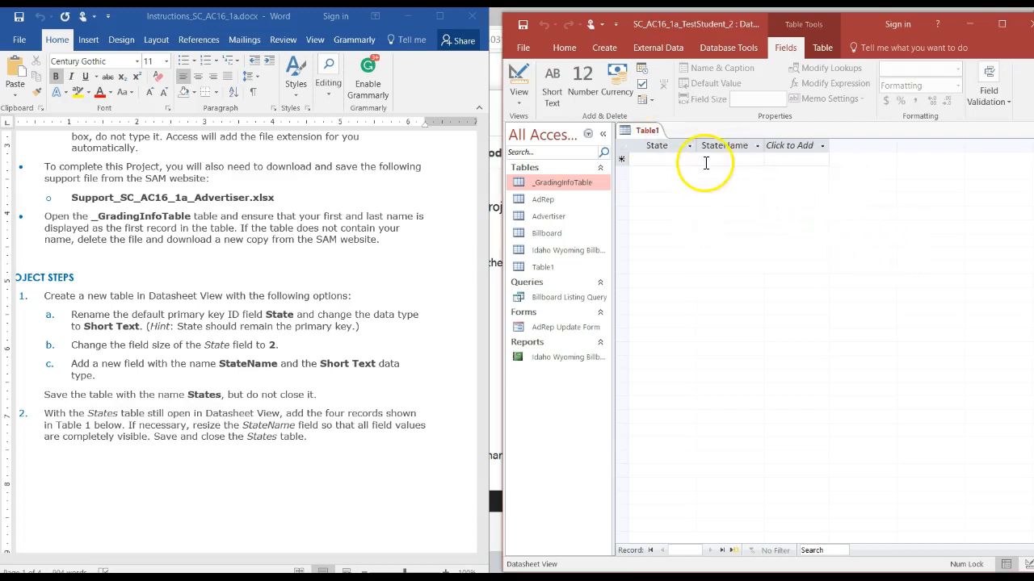
Step: Save the new table with the name States and leave it open in Datasheet View
right_click(646, 139)
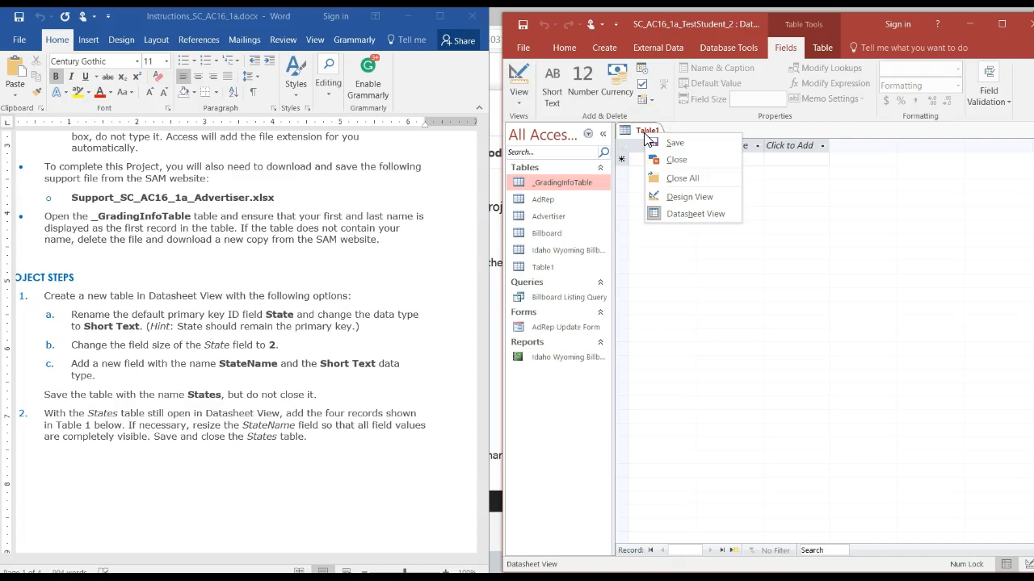
left_click(676, 144)
left_click(676, 143)
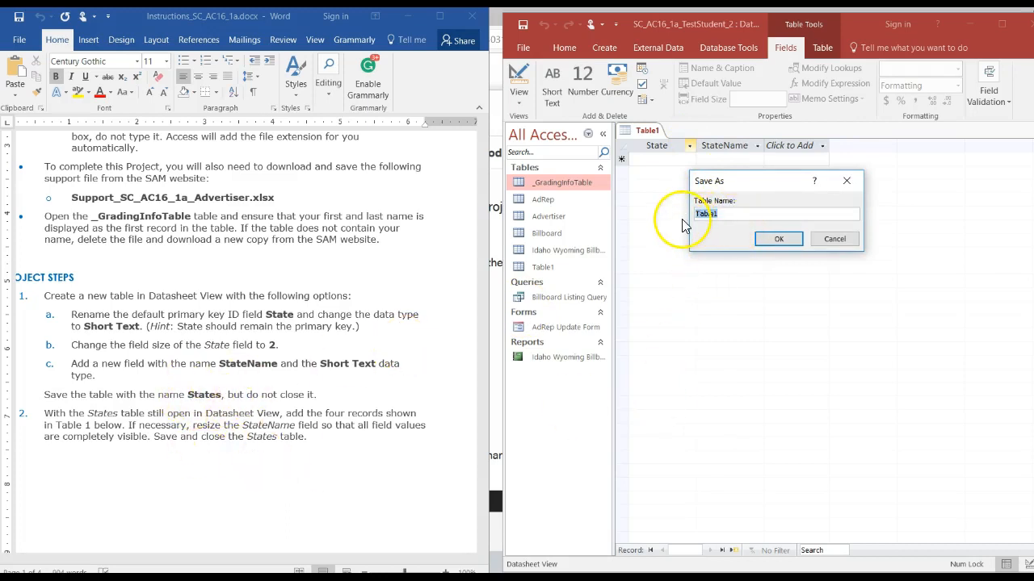
type("States")
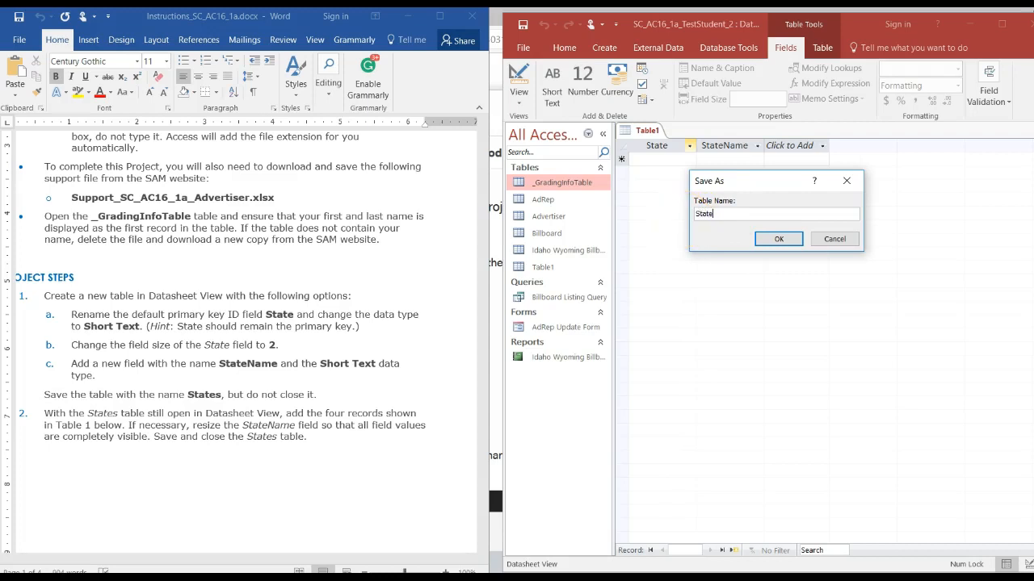
left_click(778, 239)
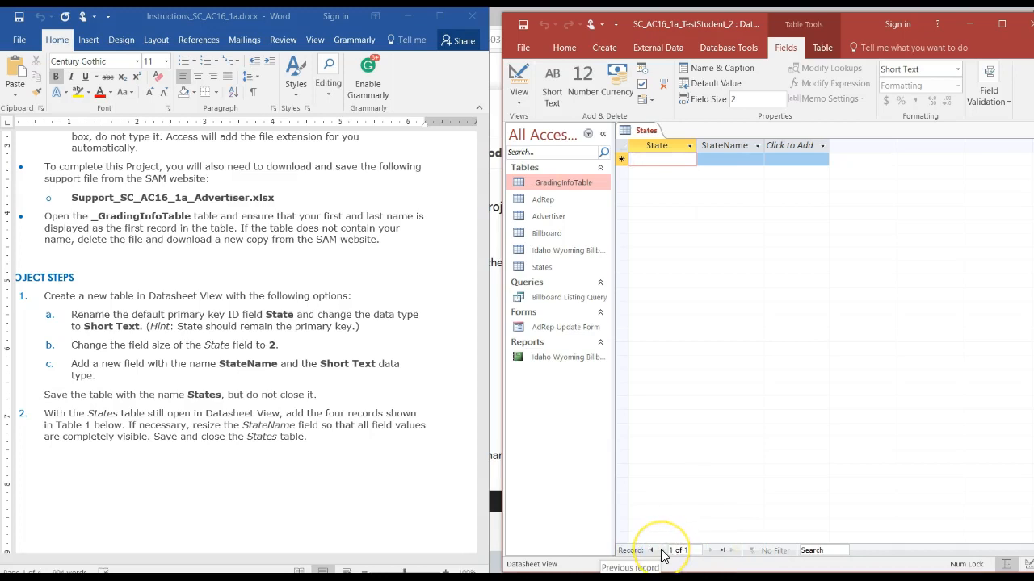
left_click(710, 553)
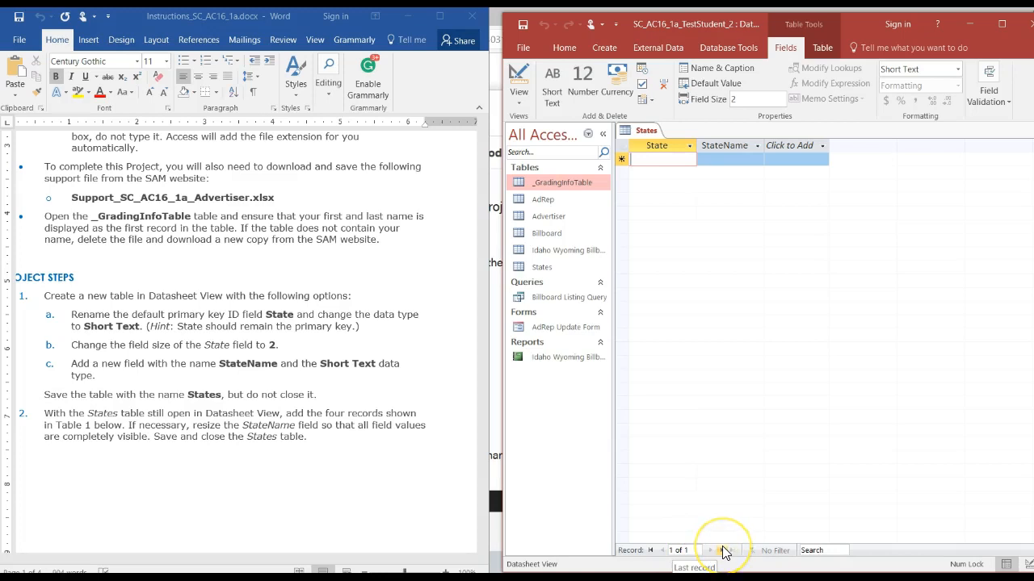
left_click(735, 551)
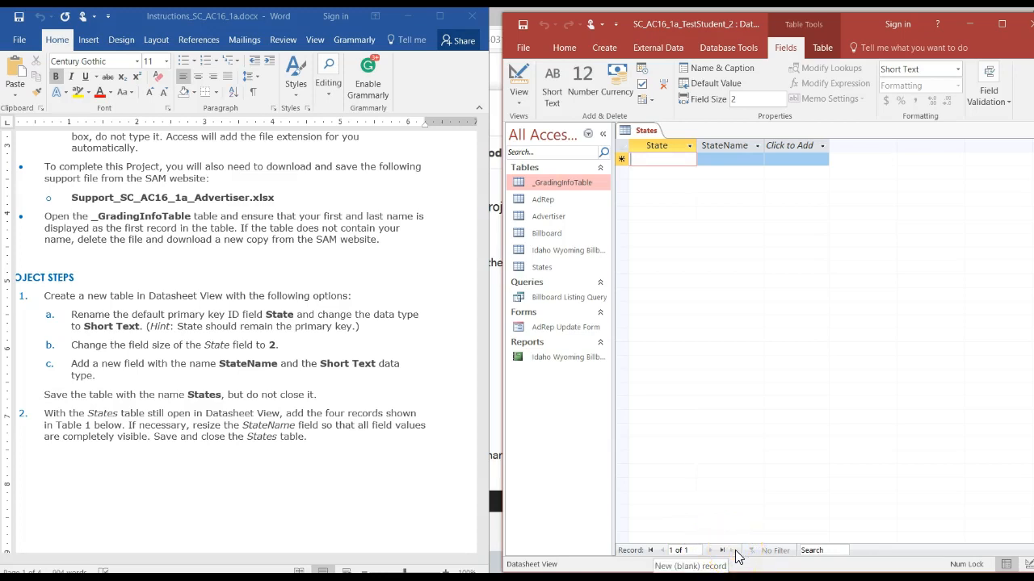
left_click(648, 161)
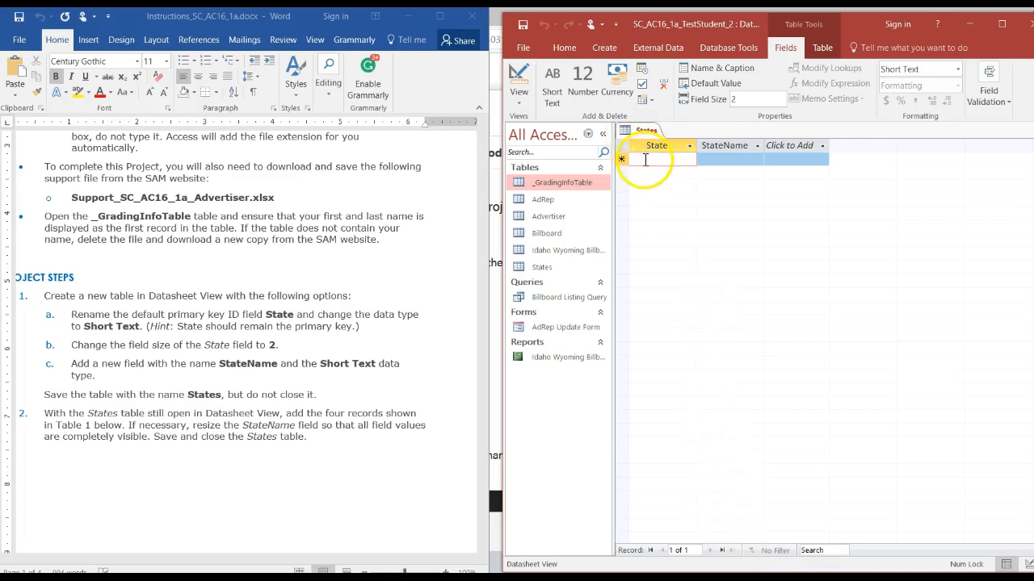
Step: Enter the first record from Table 1 of the instructions in the States table: State ID, StateName Idaho
left_click(426, 369)
left_click_drag(483, 203, 488, 262)
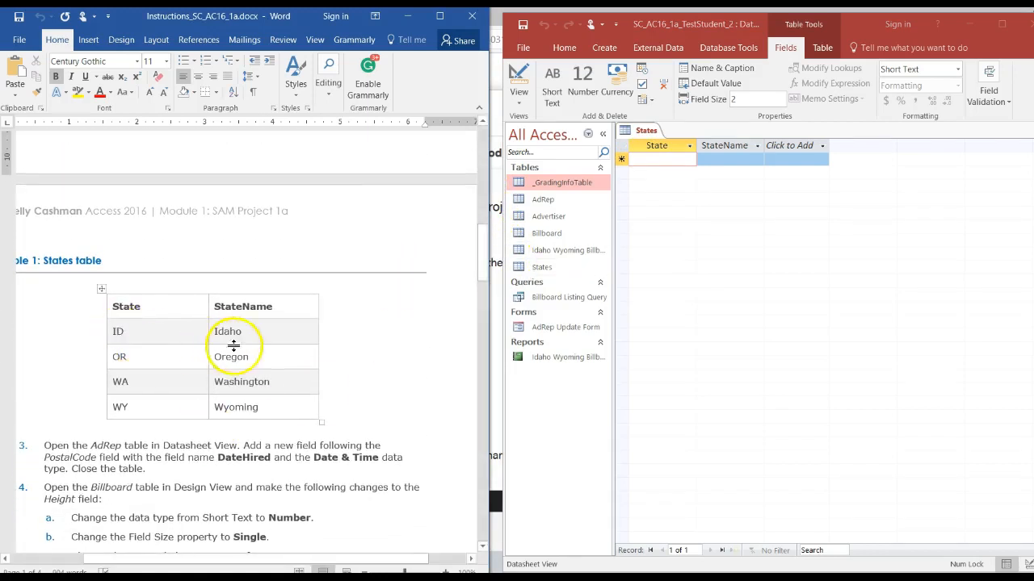
left_click(656, 168)
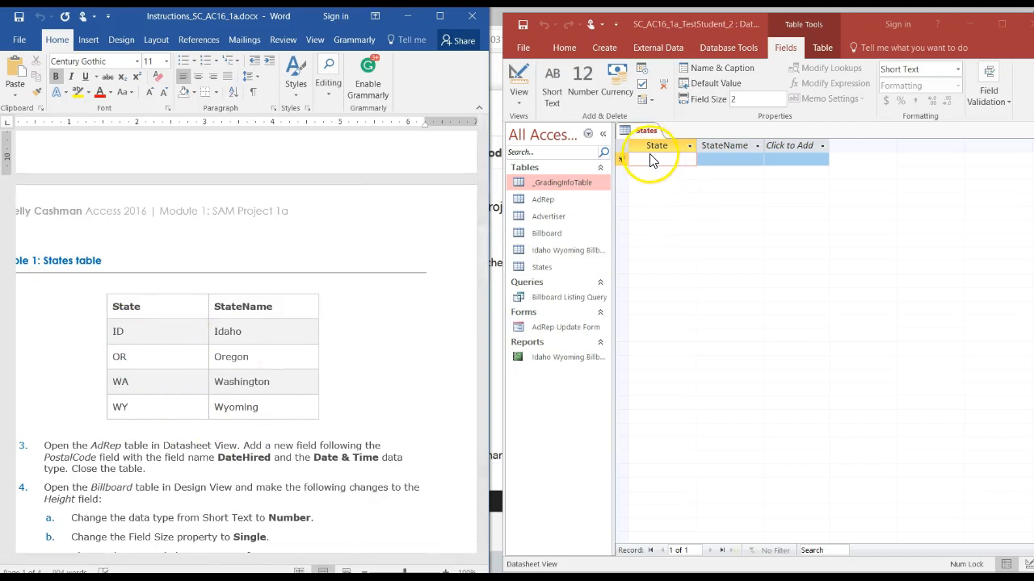
left_click(653, 161)
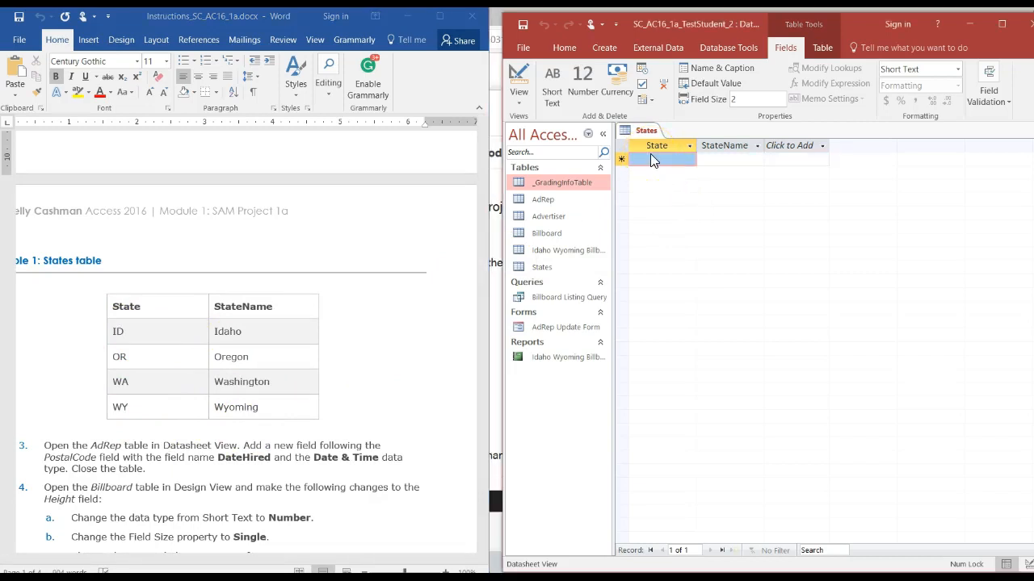
left_click(654, 160)
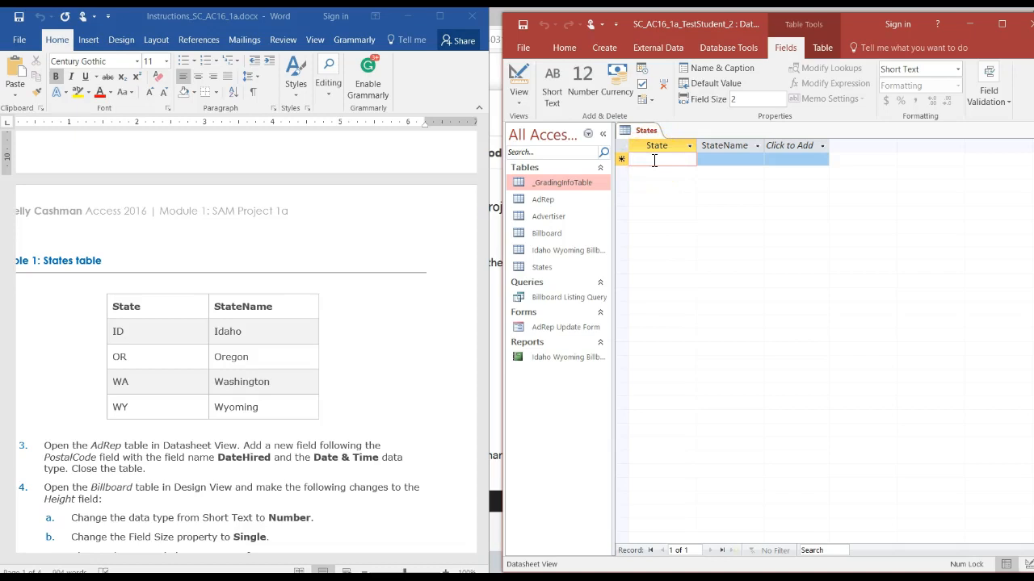
type("ID")
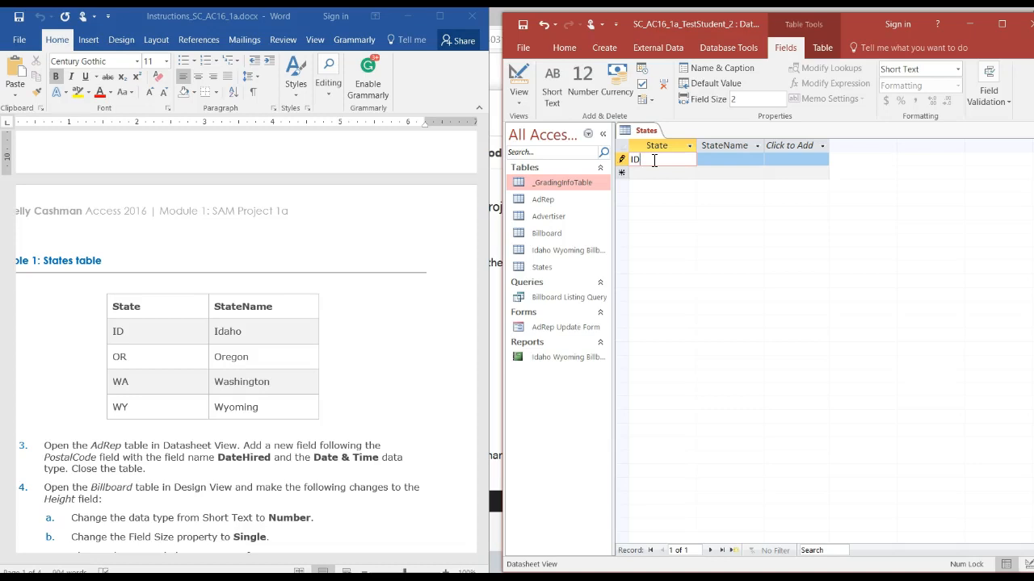
key("Tab")
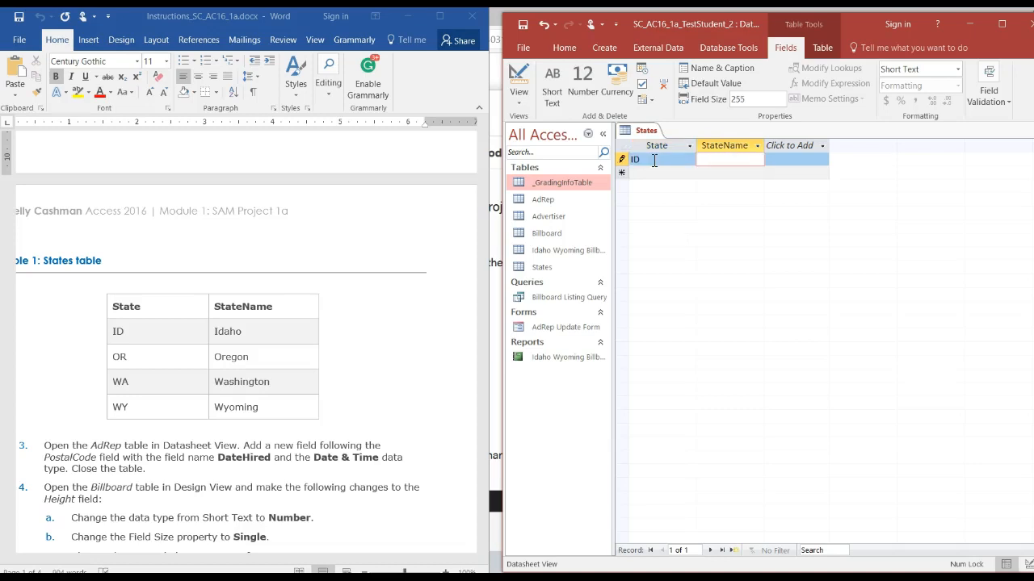
type("Idaho")
key("Tab")
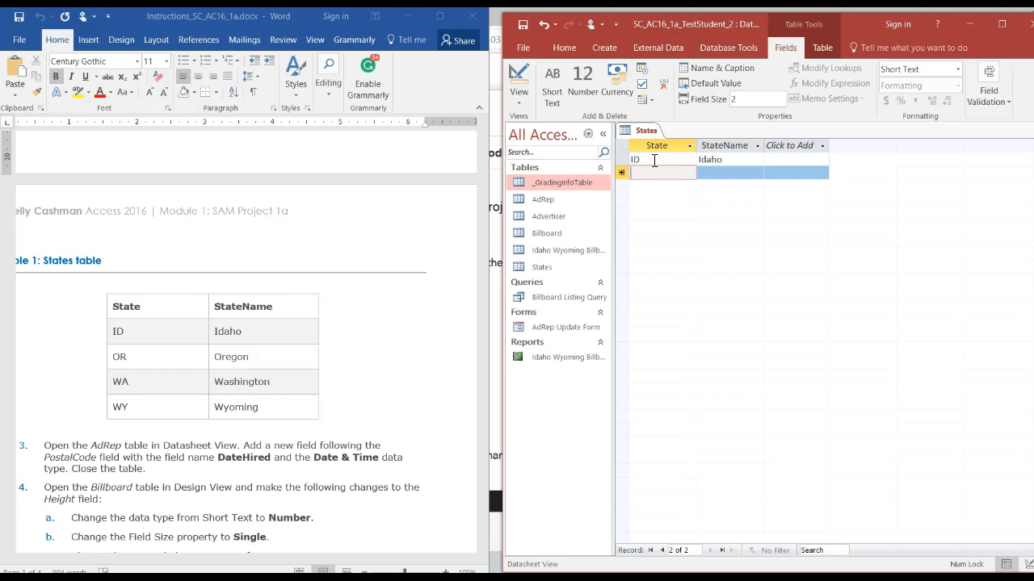
Step: Enter the second record in the States table: State OR, StateName Oregon
type("OR")
key("Tab")
type("Or")
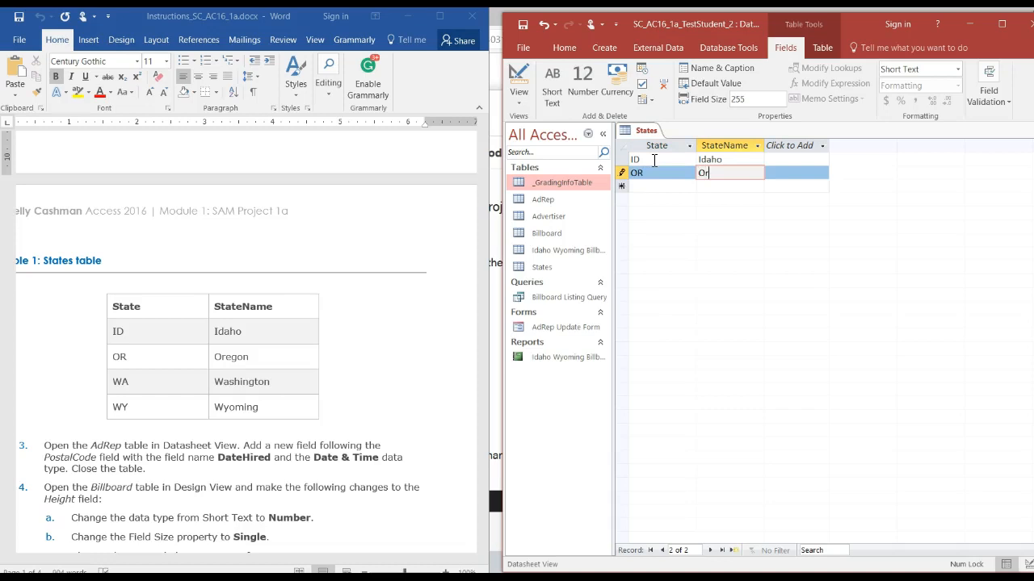
type("egon")
key("Tab")
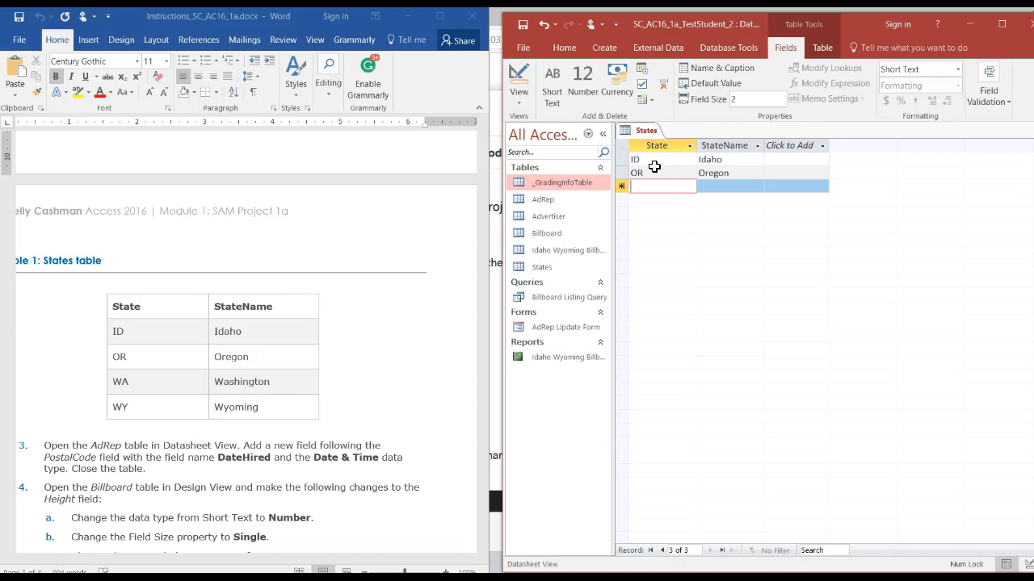
Step: Enter the third record in the States table: State WA, StateName Washington
type("WA")
key("Tab")
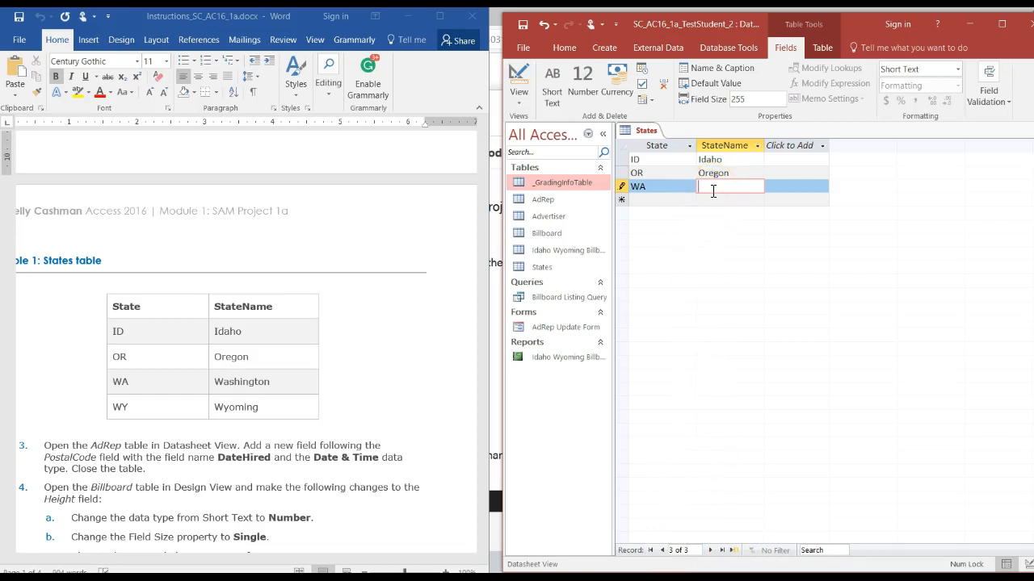
type("Washington")
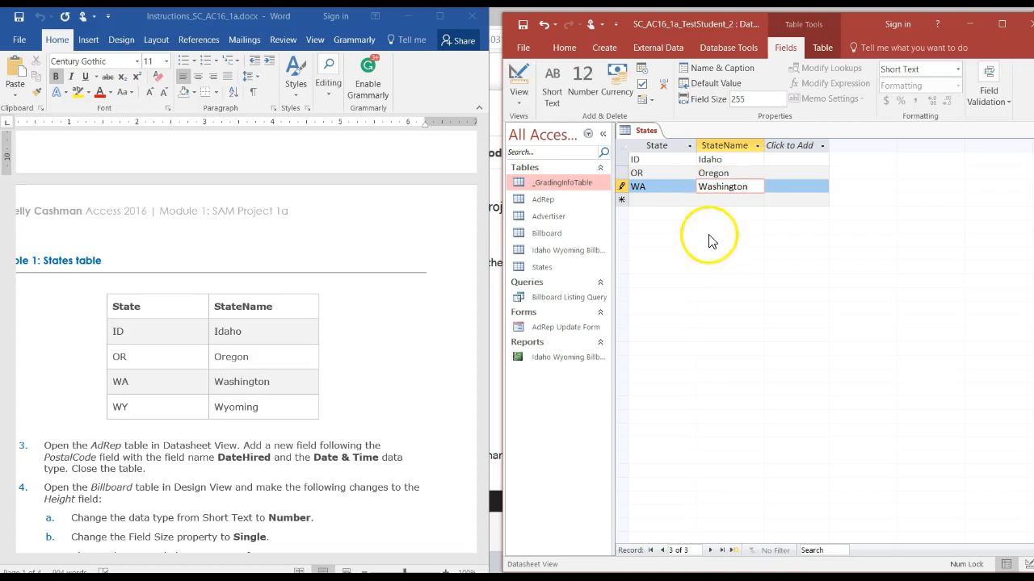
left_click(681, 201)
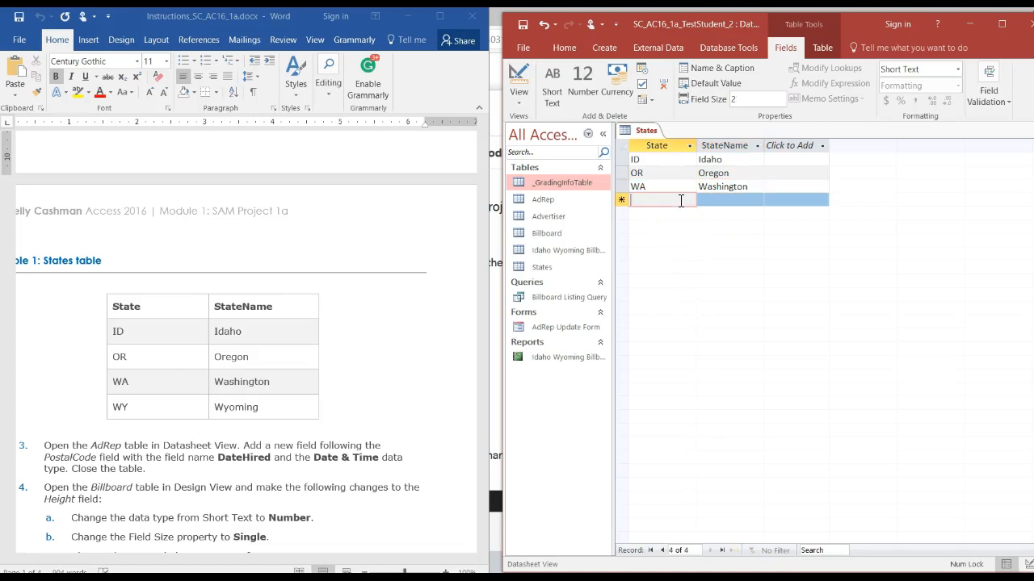
Step: Enter the fourth record in the States table, State WY with StateName Wyoming, and save the table
type("WY")
key("Tab")
type("Wyoming")
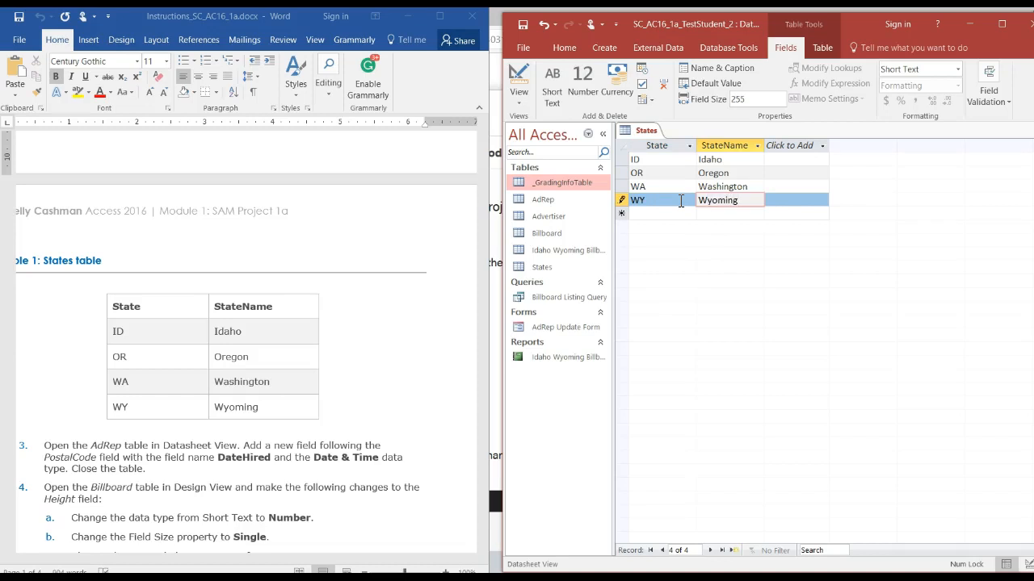
right_click(646, 131)
left_click(667, 136)
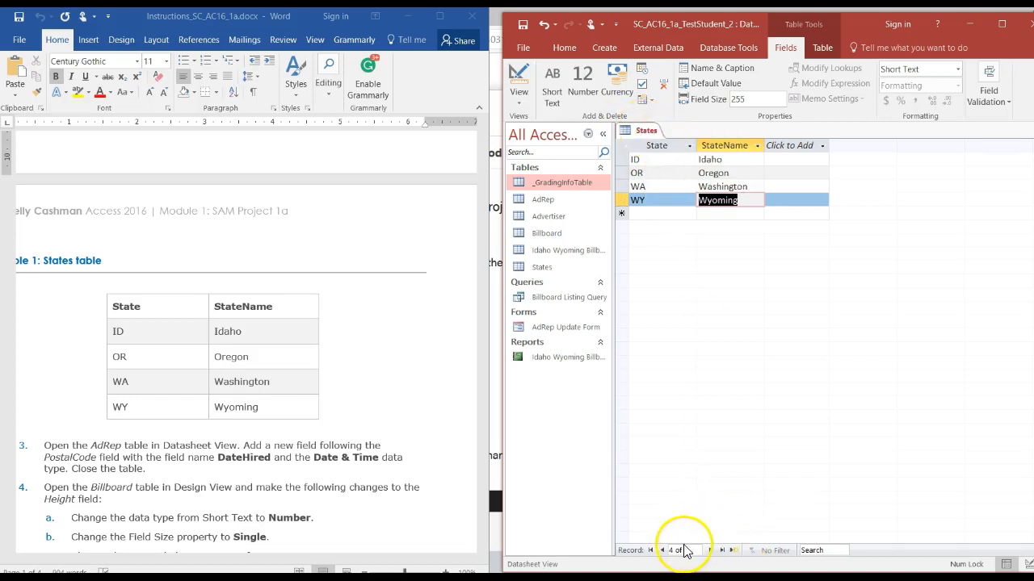
Step: Close the States table
left_click(647, 134)
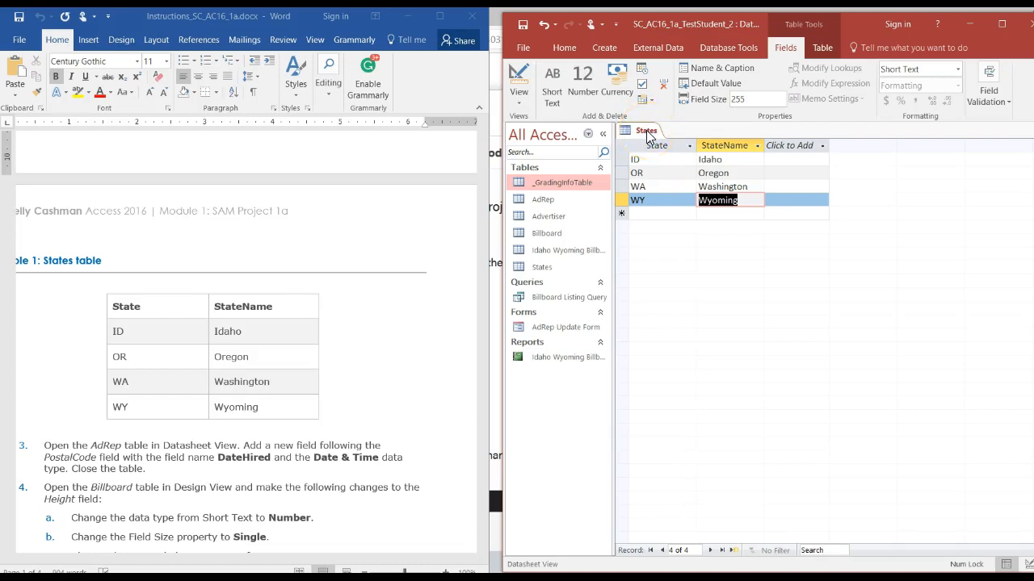
right_click(647, 134)
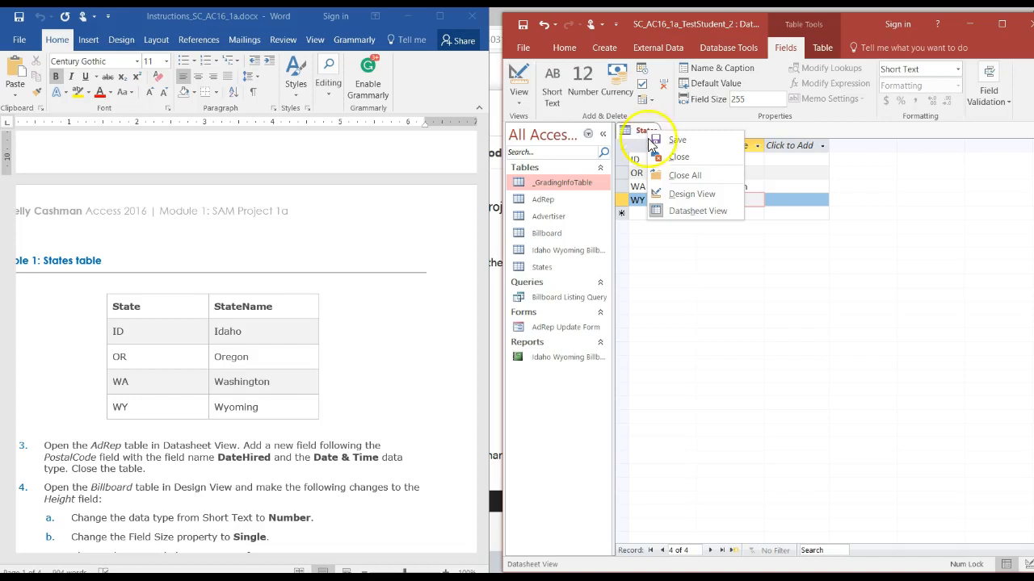
left_click(662, 159)
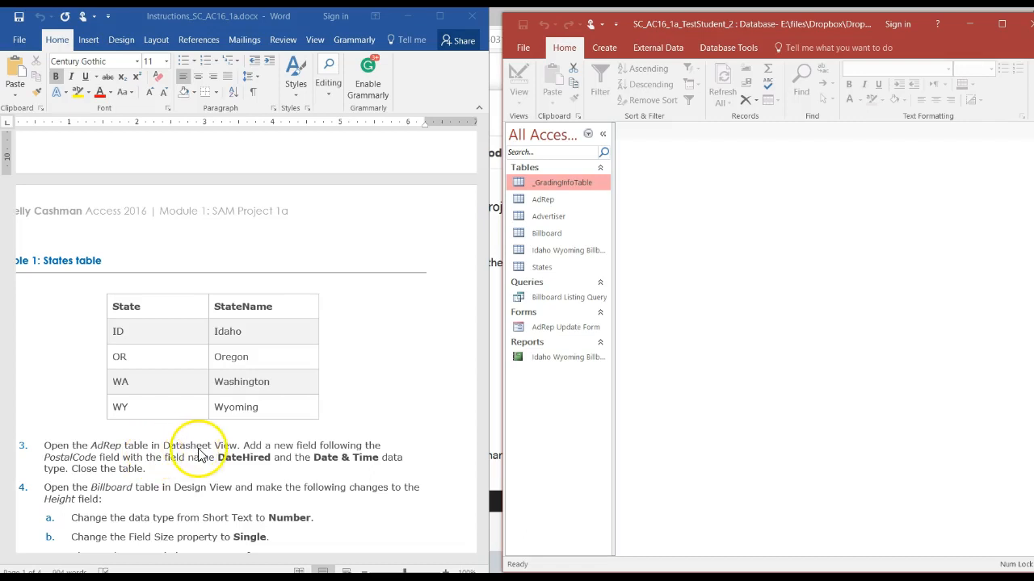
Step: Open the AdRep table in Datasheet View and look over its fields to locate PostalCode
double_click(529, 208)
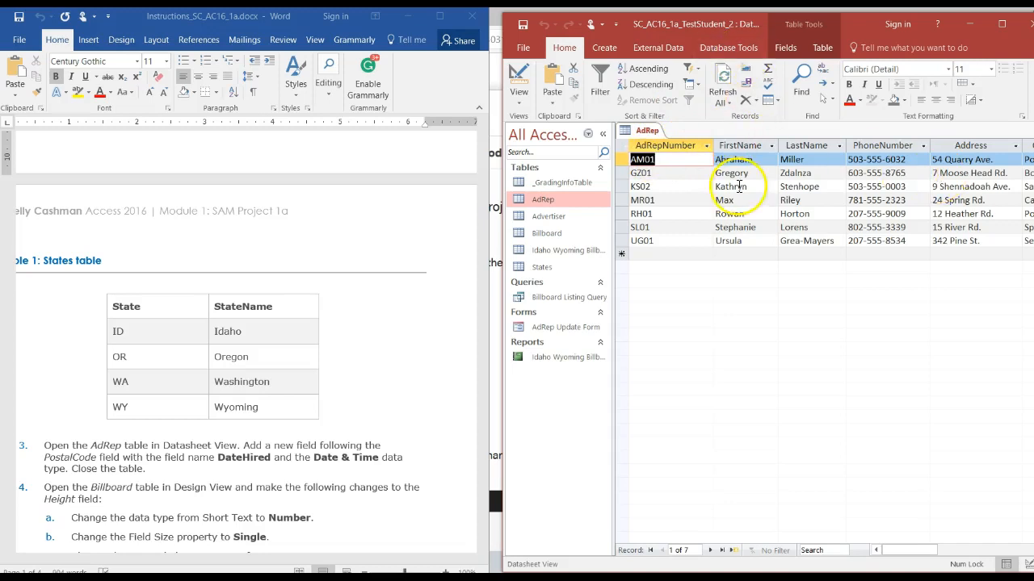
left_click(1006, 30)
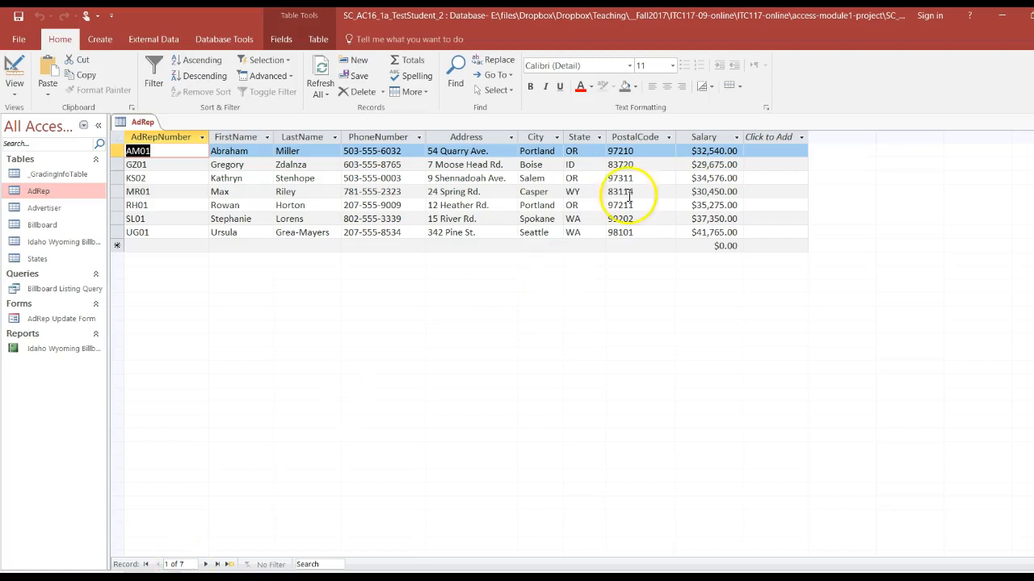
left_click(1029, 31)
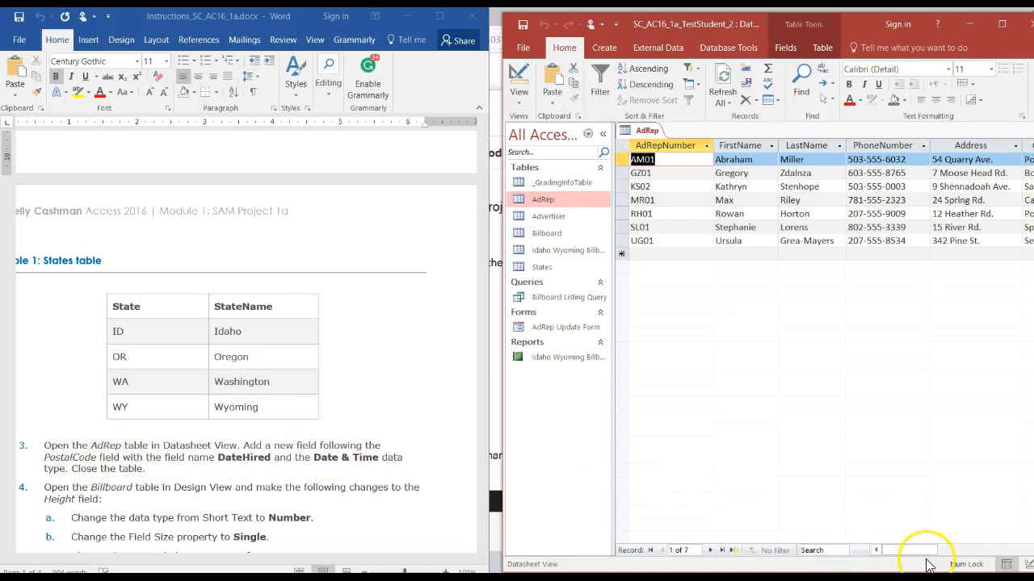
Step: Insert a new field between the PostalCode and Salary fields of the AdRep table
left_click_drag(915, 557, 950, 556)
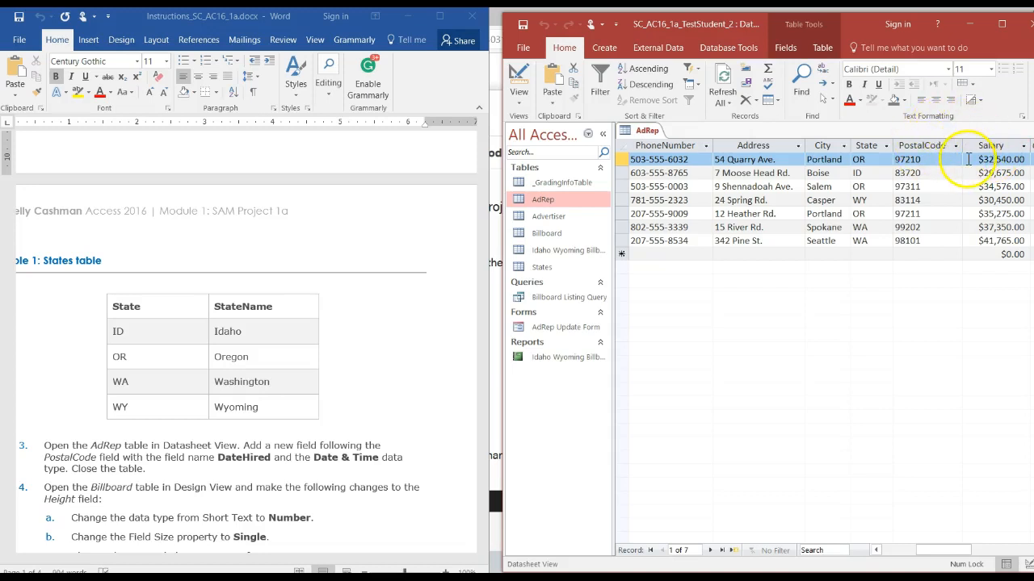
left_click(1023, 147)
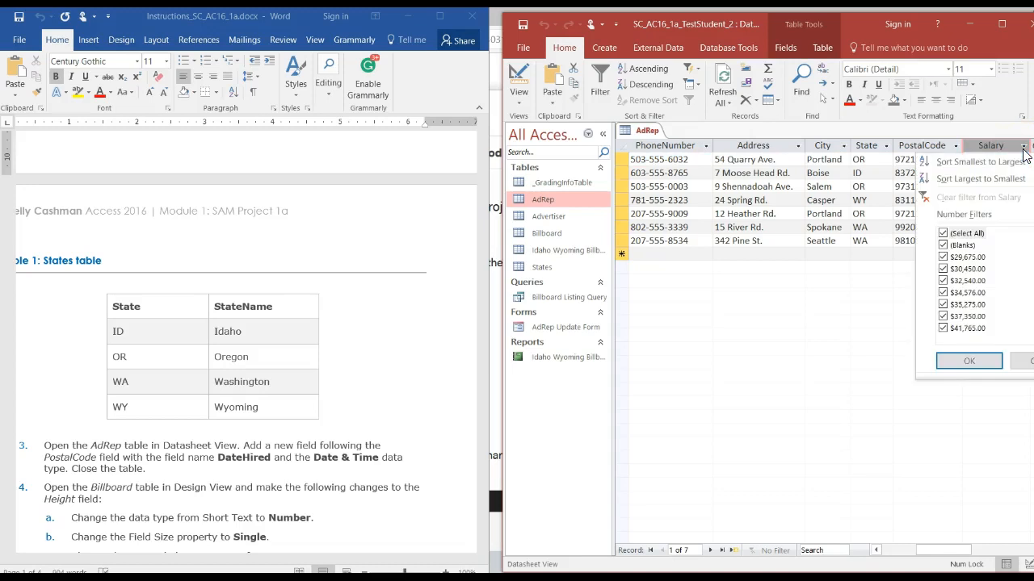
left_click(1024, 361)
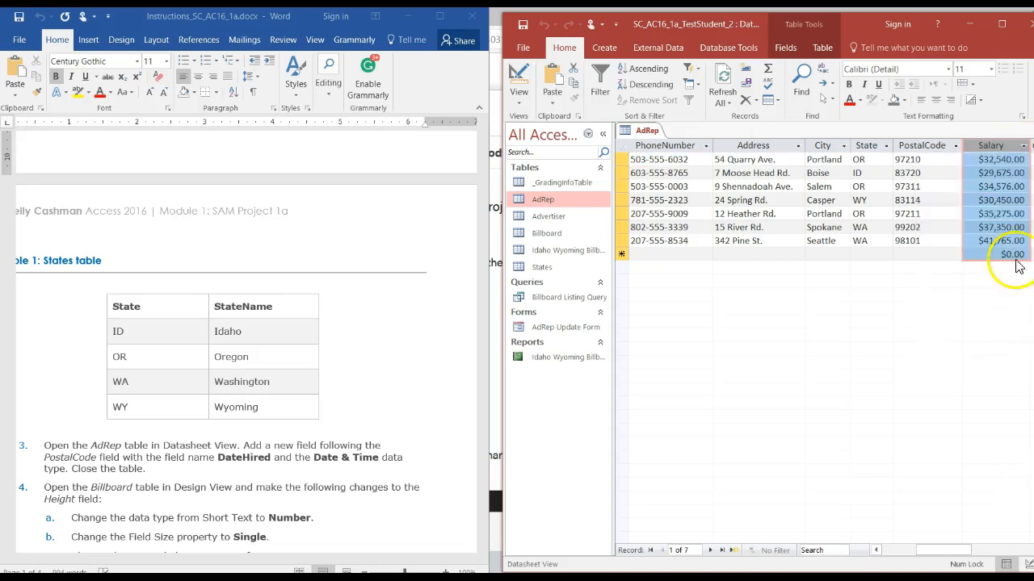
right_click(1024, 151)
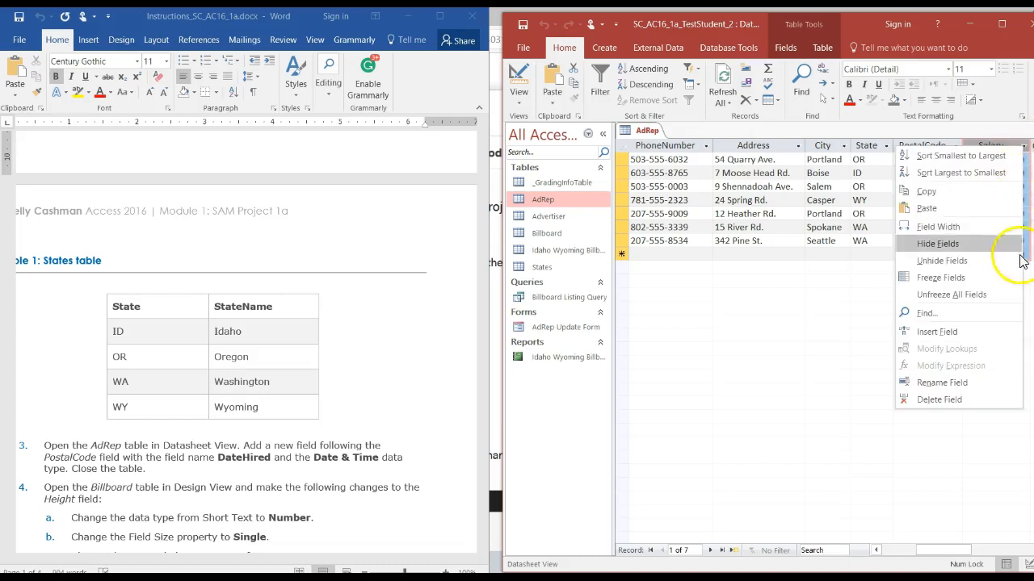
left_click(993, 336)
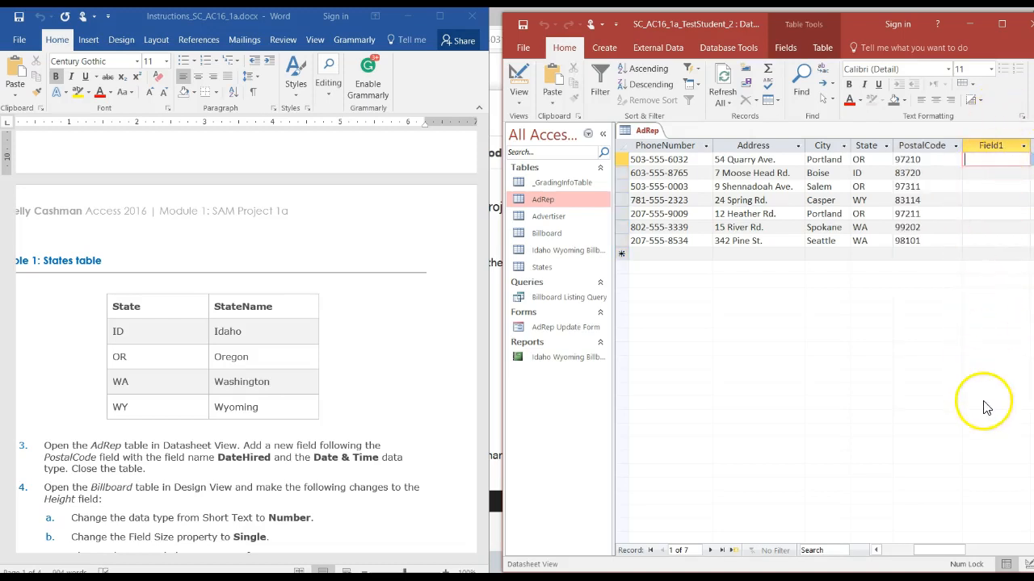
Step: Rename the new field after PostalCode as DateHired and save the AdRep table
left_click(1032, 550)
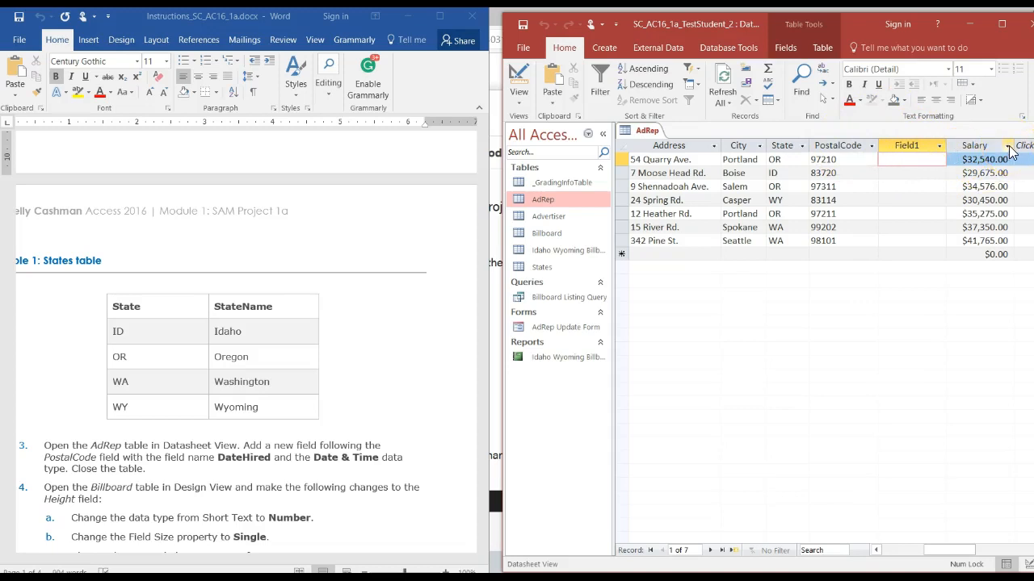
double_click(920, 144)
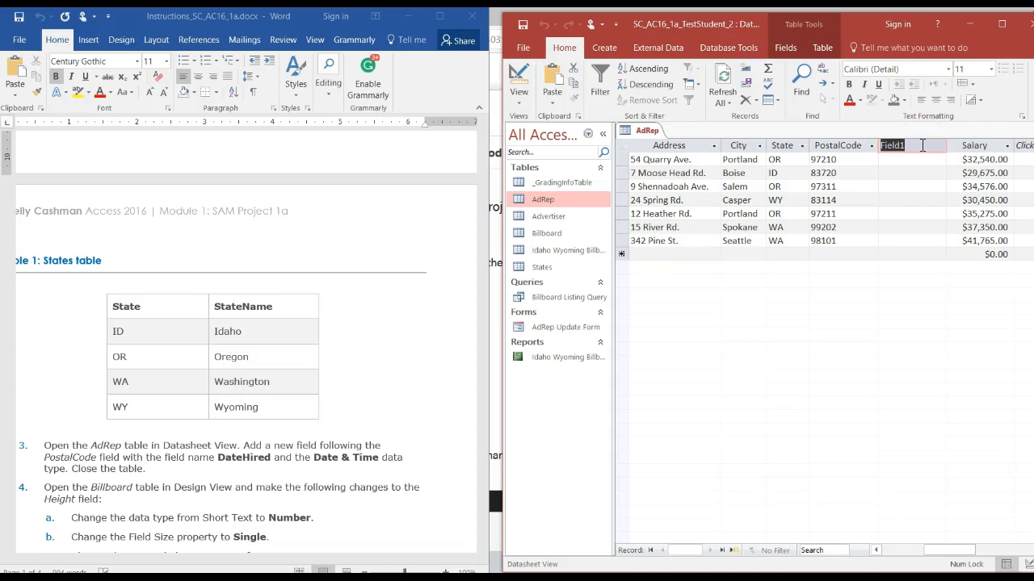
type("DateHir")
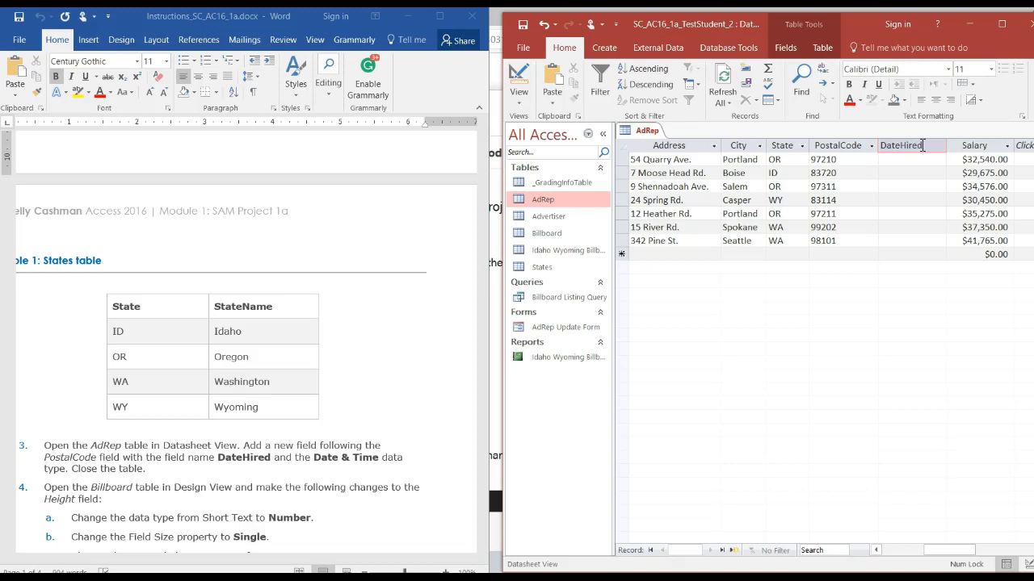
left_click(924, 159)
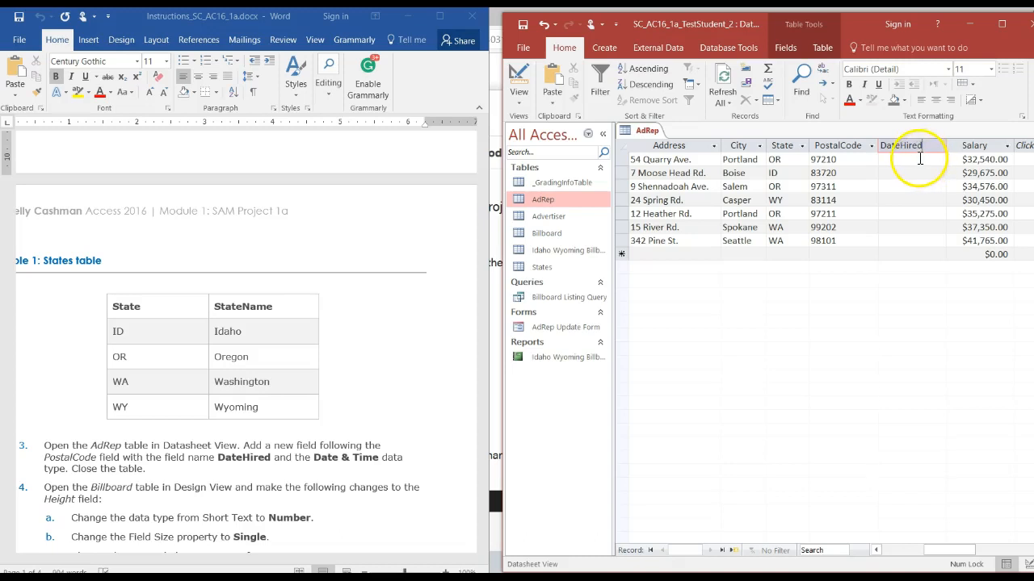
key("ctrl+s")
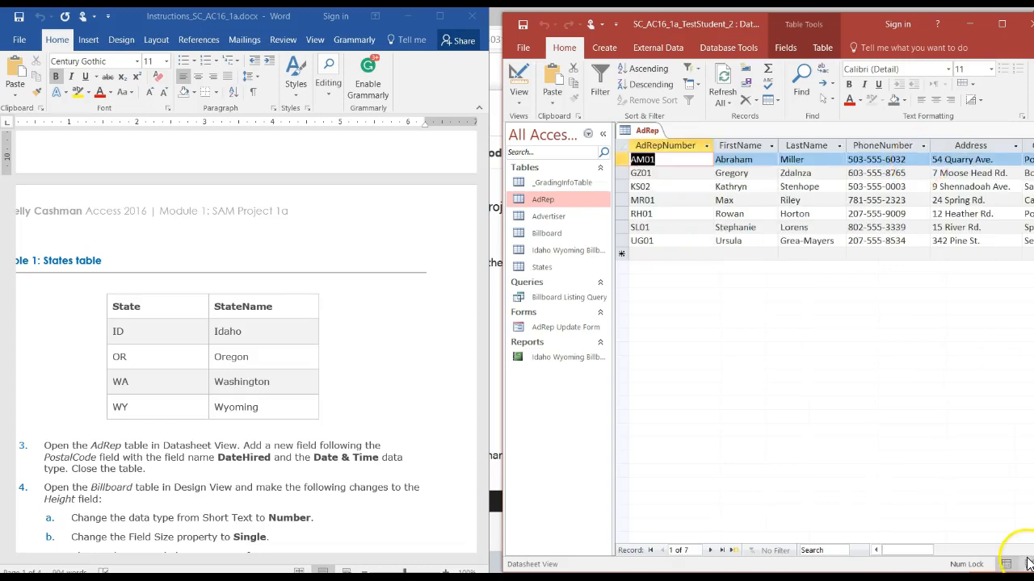
Step: Change the DateHired field's data type to Date/Time and save the table
left_click(1033, 550)
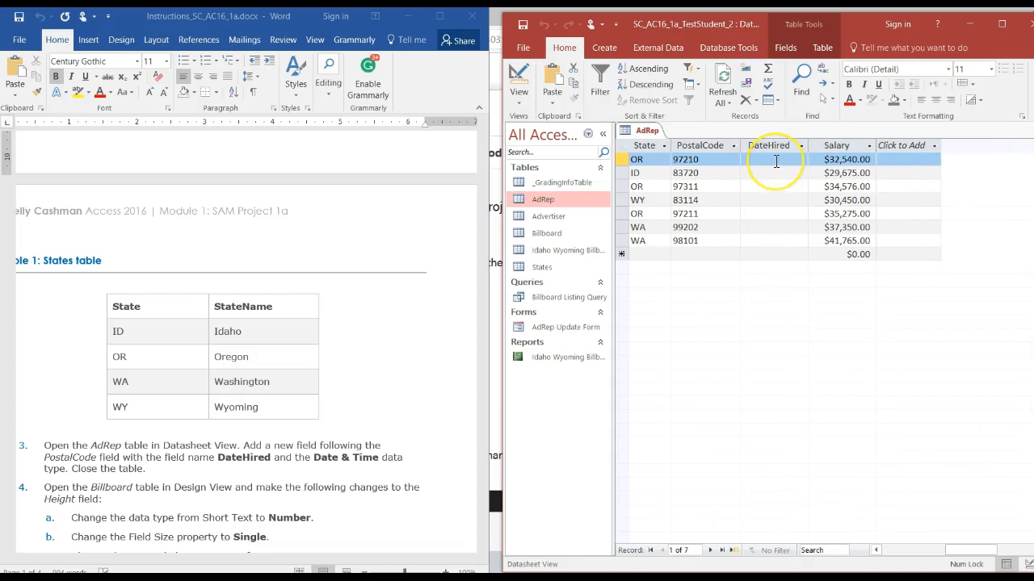
left_click(776, 162)
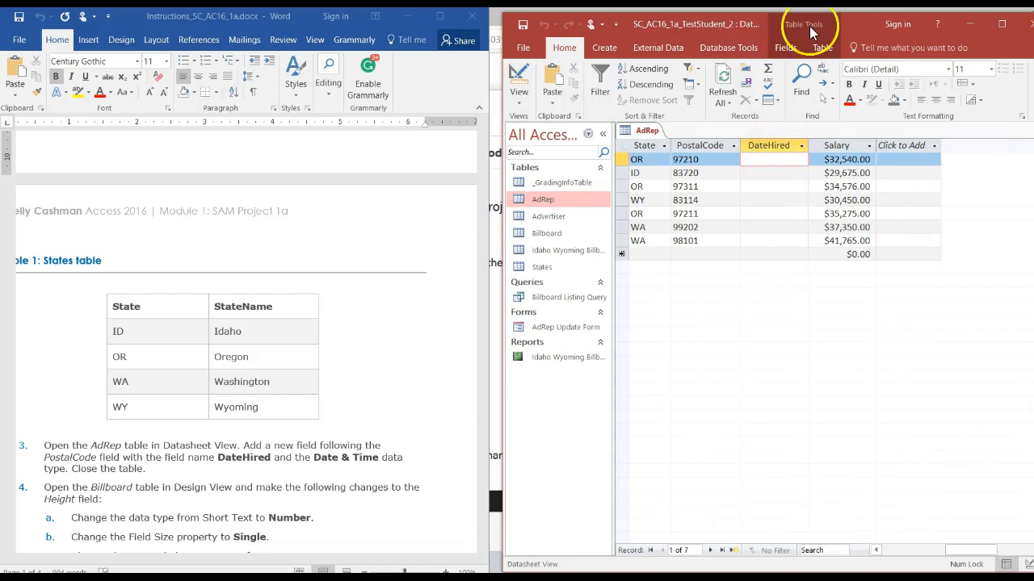
left_click(786, 47)
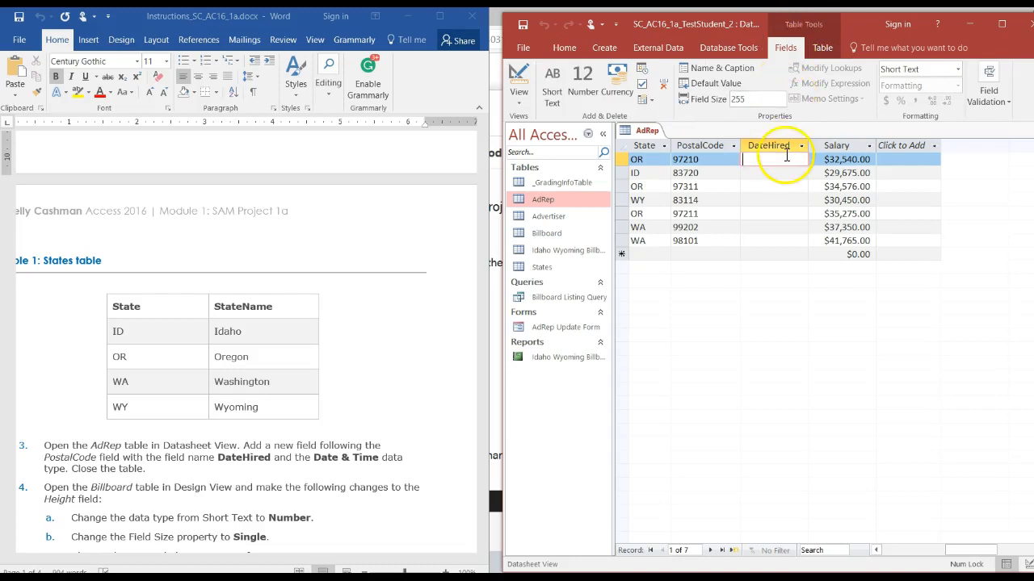
left_click(956, 70)
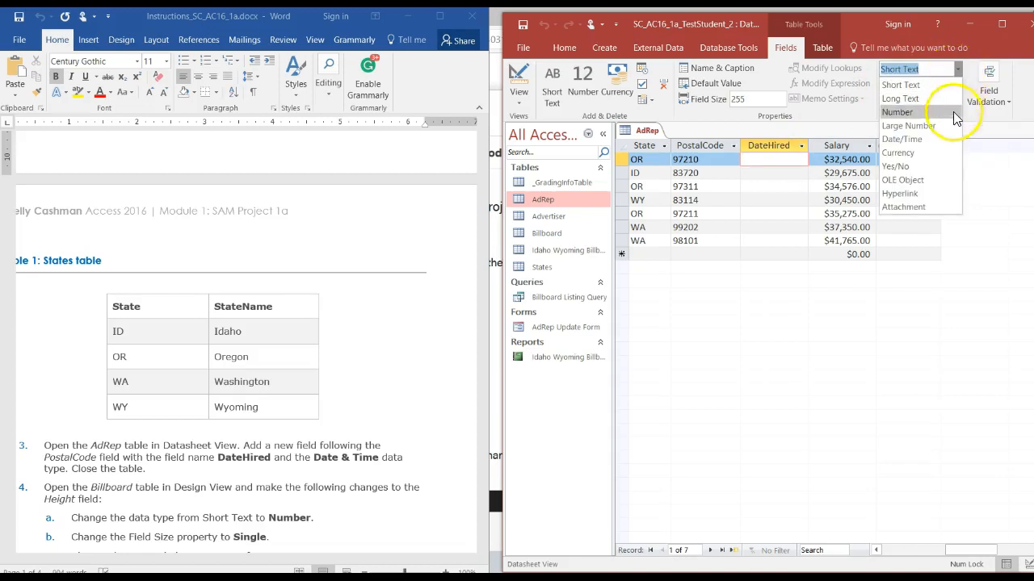
left_click(954, 137)
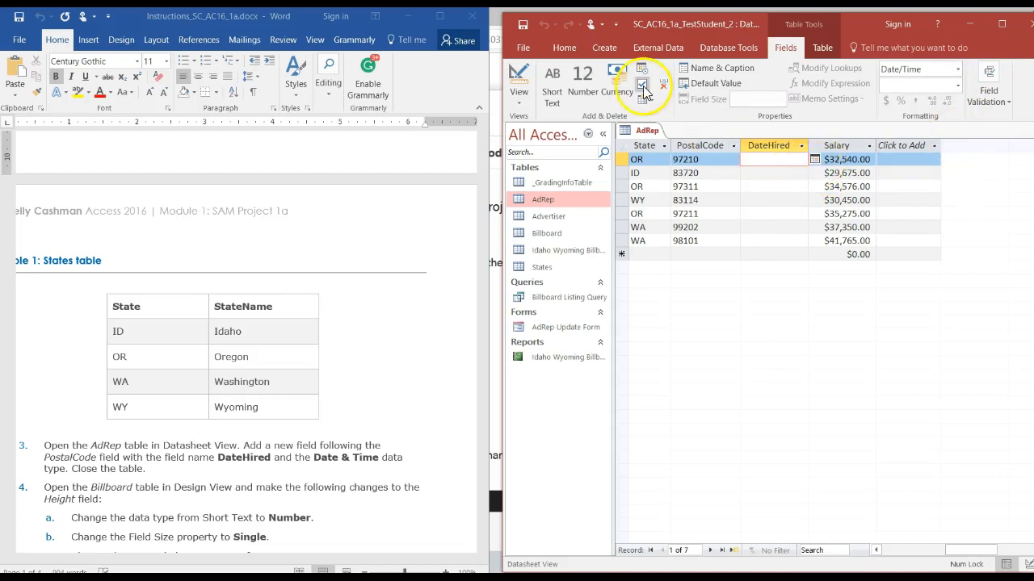
left_click(524, 26)
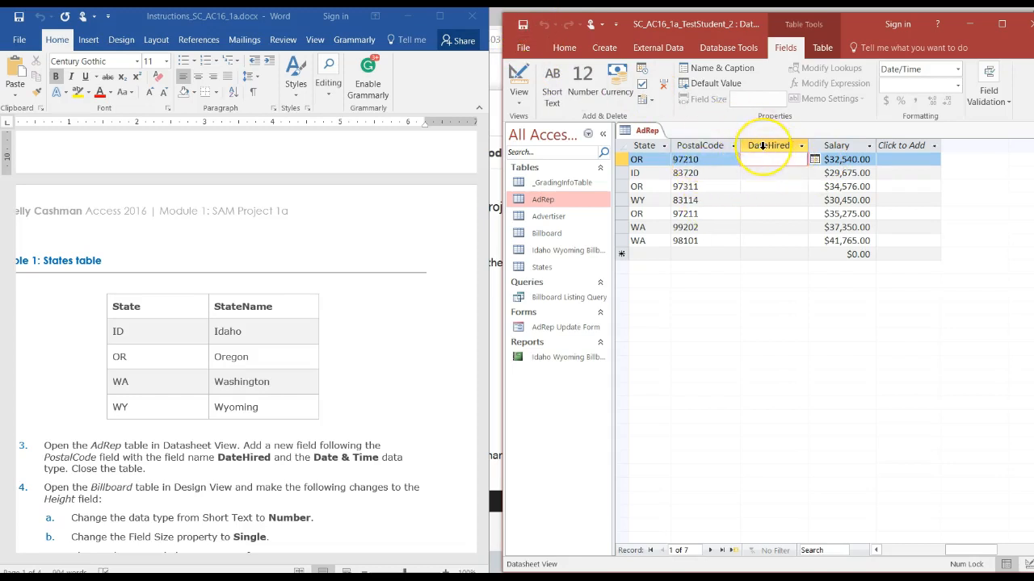
Step: Save the AdRep table once more and close it
right_click(644, 137)
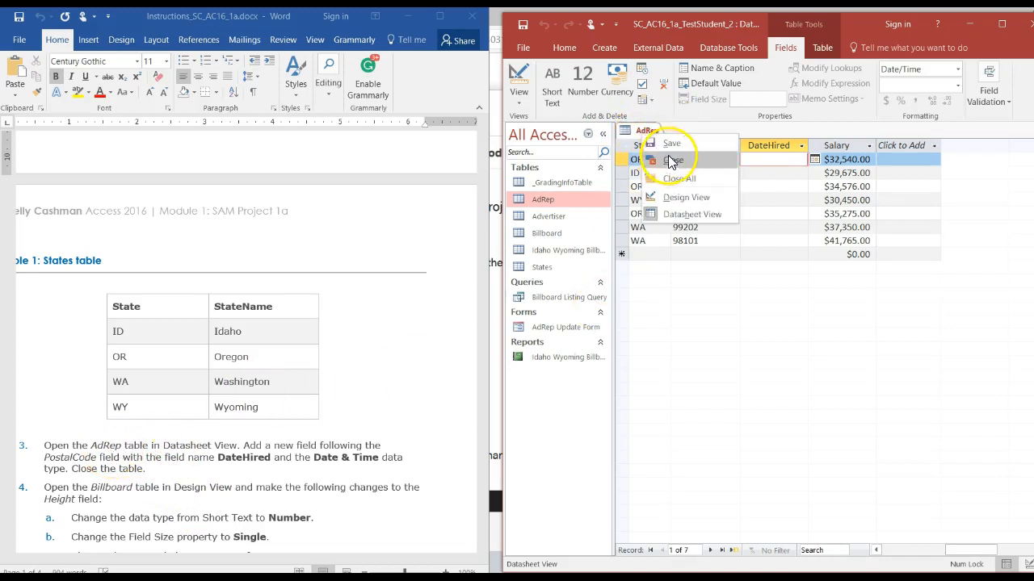
left_click(656, 142)
right_click(650, 138)
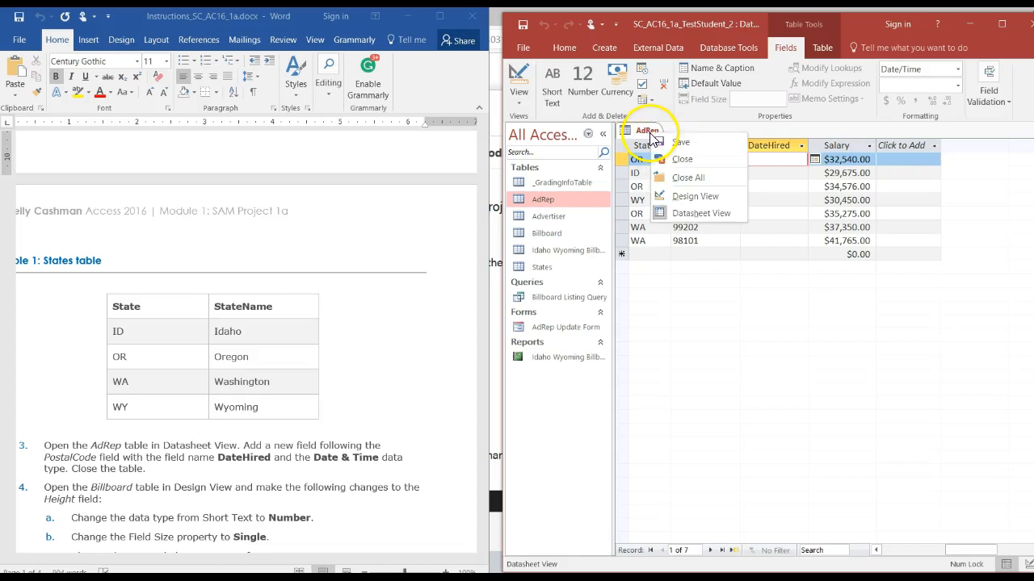
left_click(670, 160)
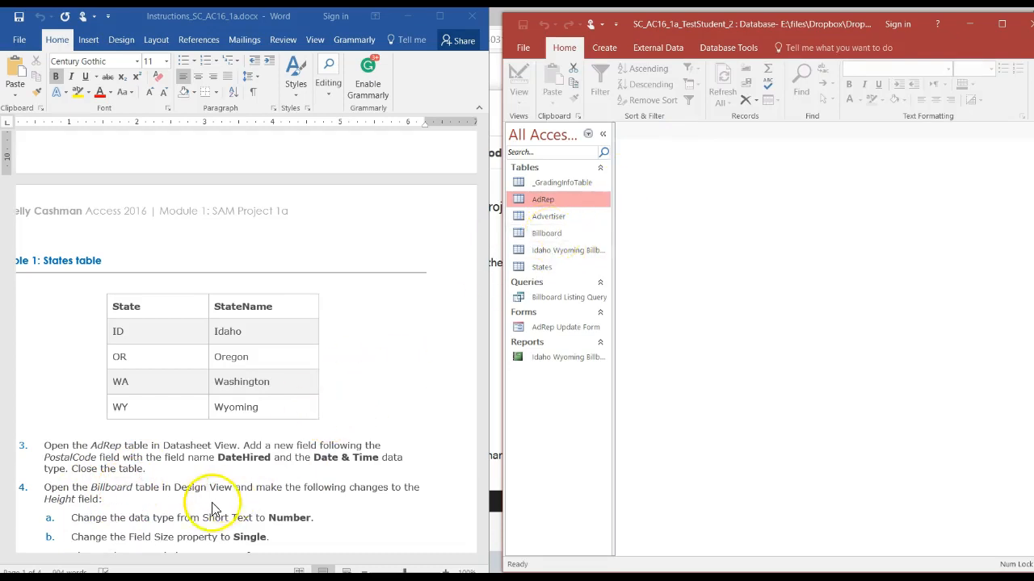
Step: Open the Billboard table in Design View
left_click(541, 233)
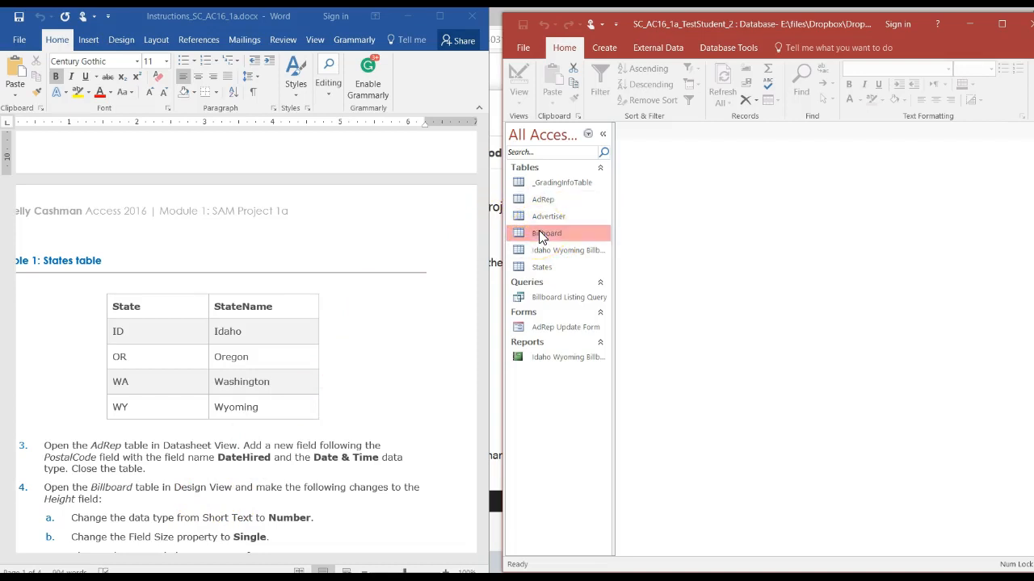
right_click(538, 232)
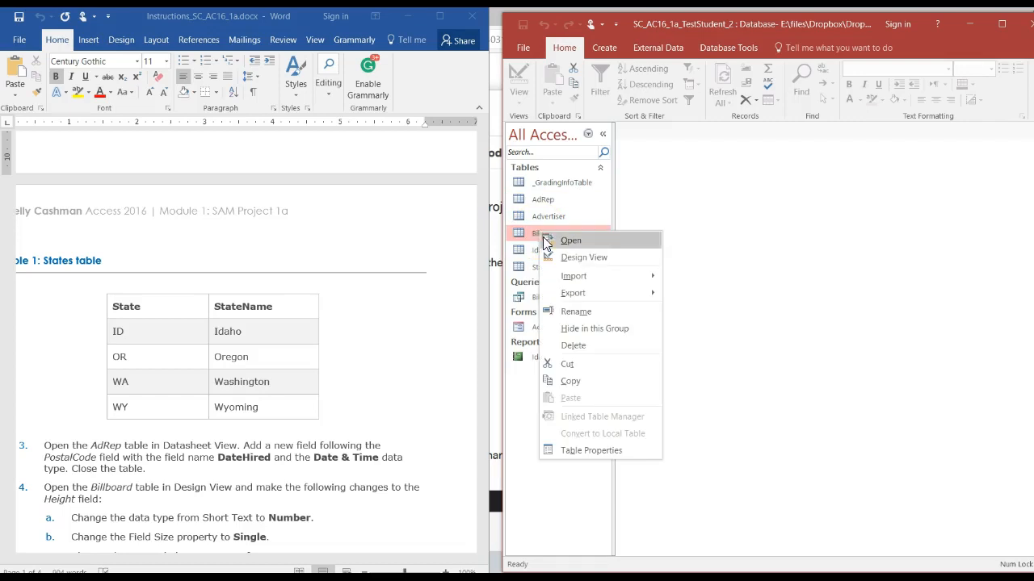
left_click(556, 260)
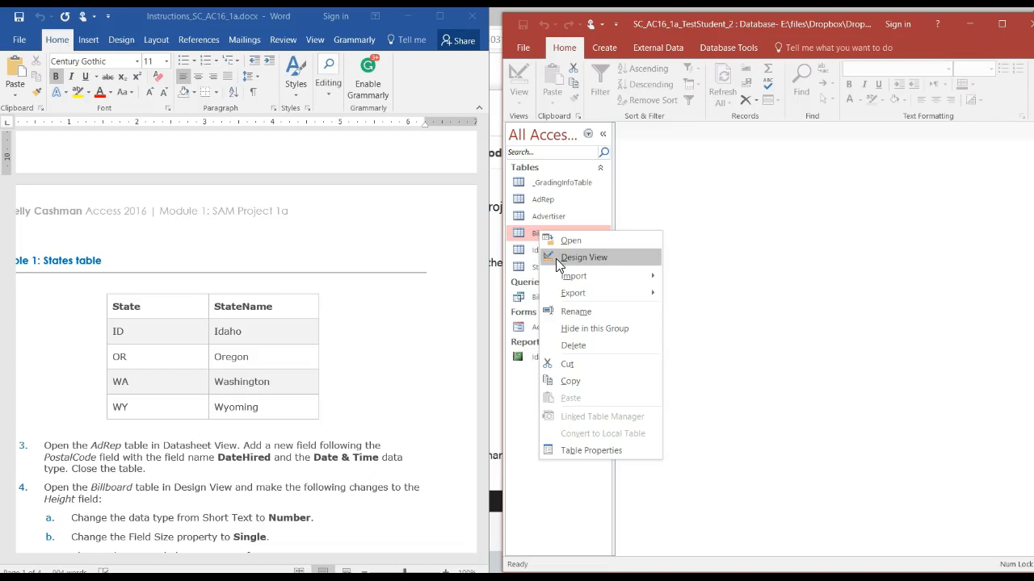
Step: Open the Billboard table's design, switch it to Datasheet View, and return it to Design View
left_click(556, 260)
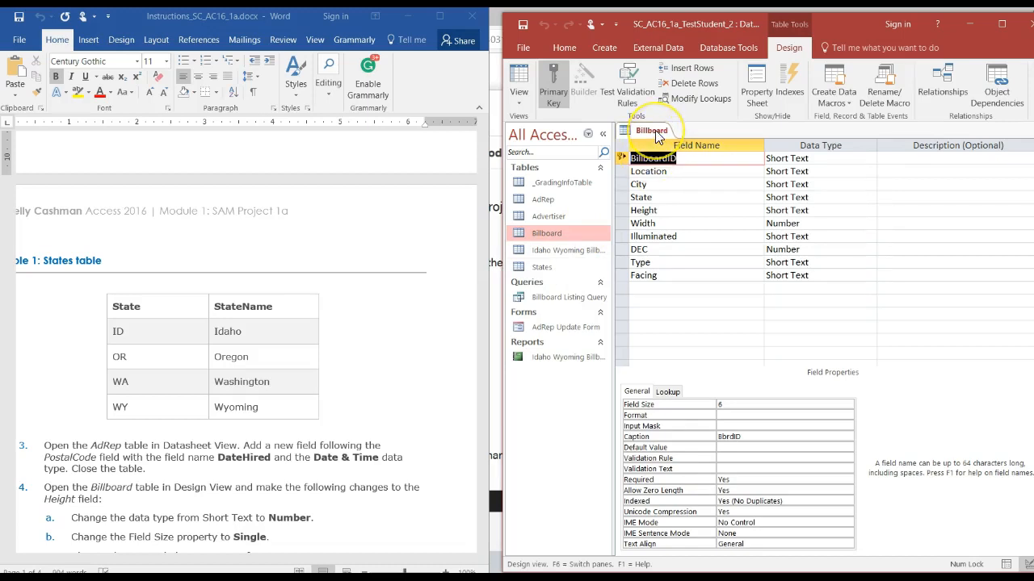
left_click(522, 111)
left_click(531, 118)
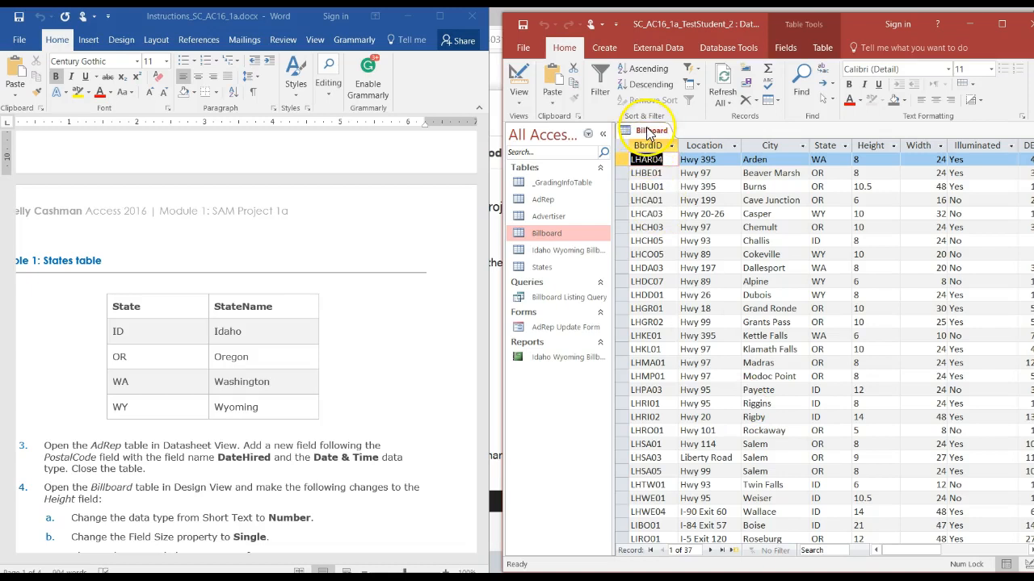
left_click(521, 104)
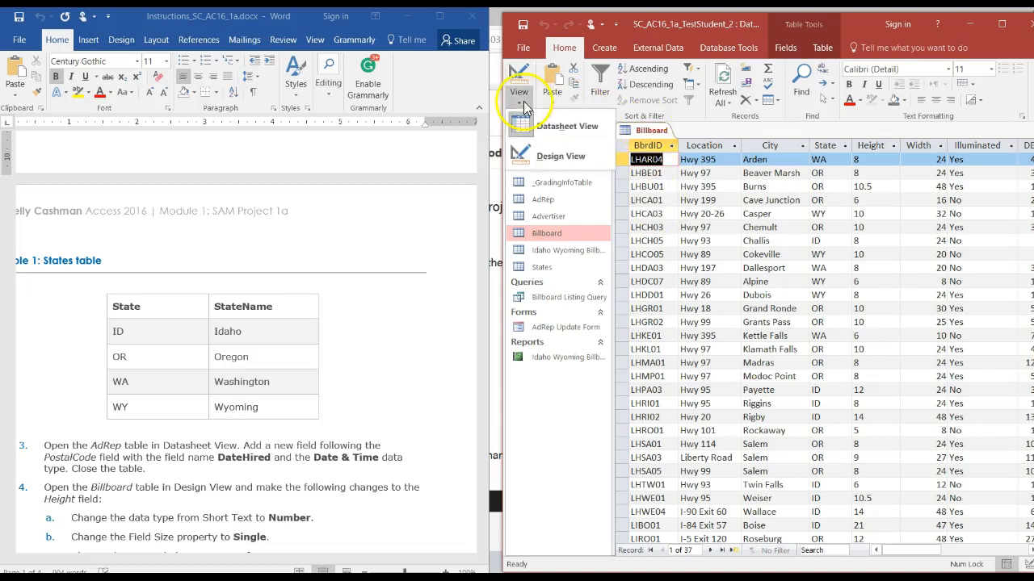
left_click(556, 156)
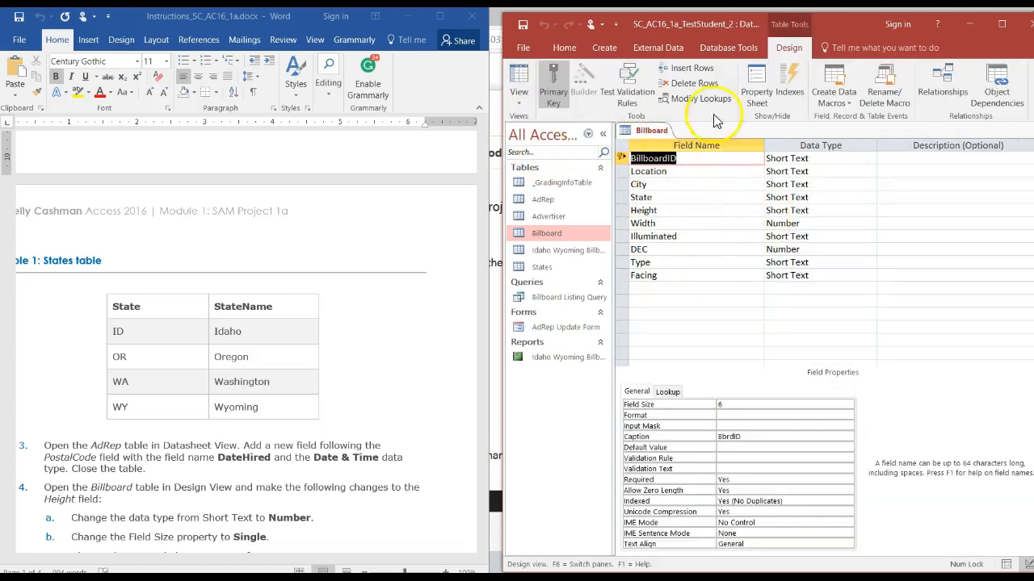
Step: Examine the field names, data types and description column of the Billboard table in Design View
left_click(686, 172)
left_click(695, 194)
left_click(704, 224)
left_click(713, 245)
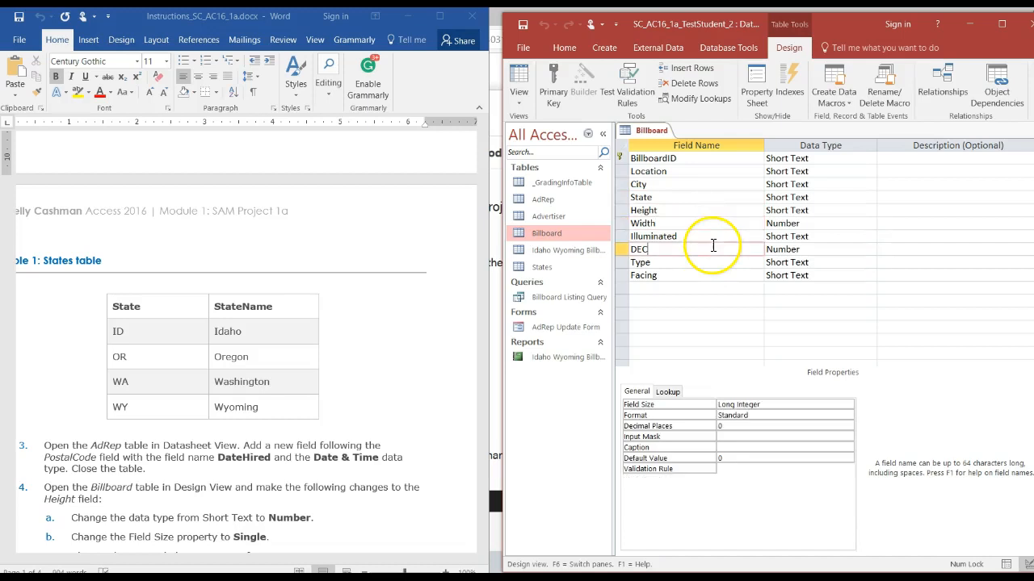
left_click(835, 159)
left_click(854, 235)
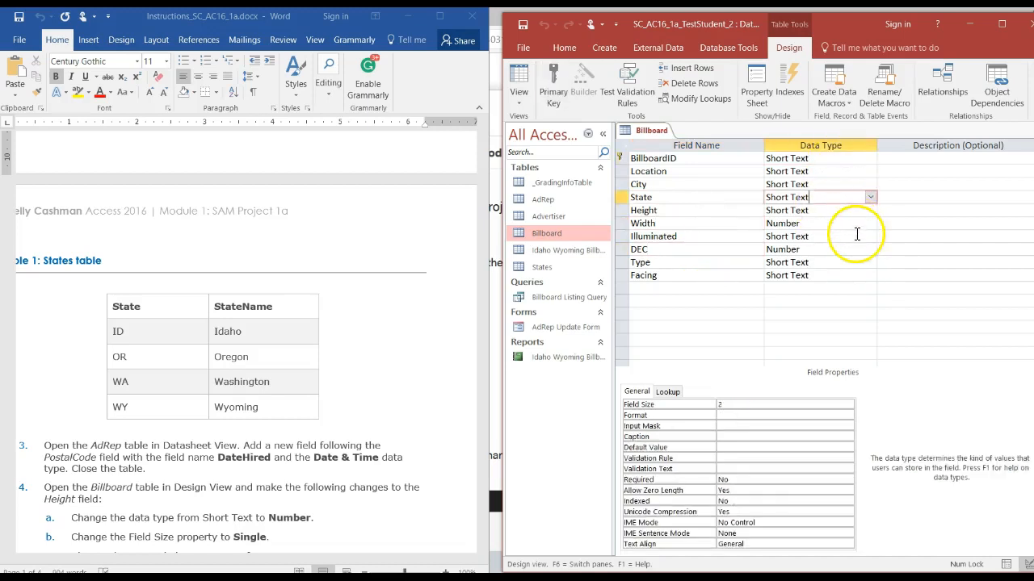
left_click(926, 158)
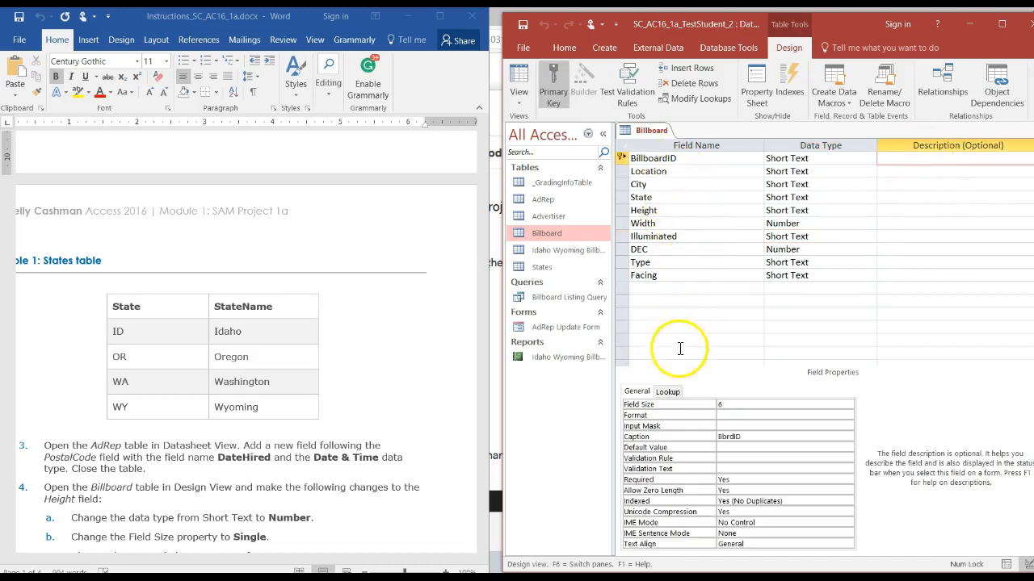
left_click(681, 158)
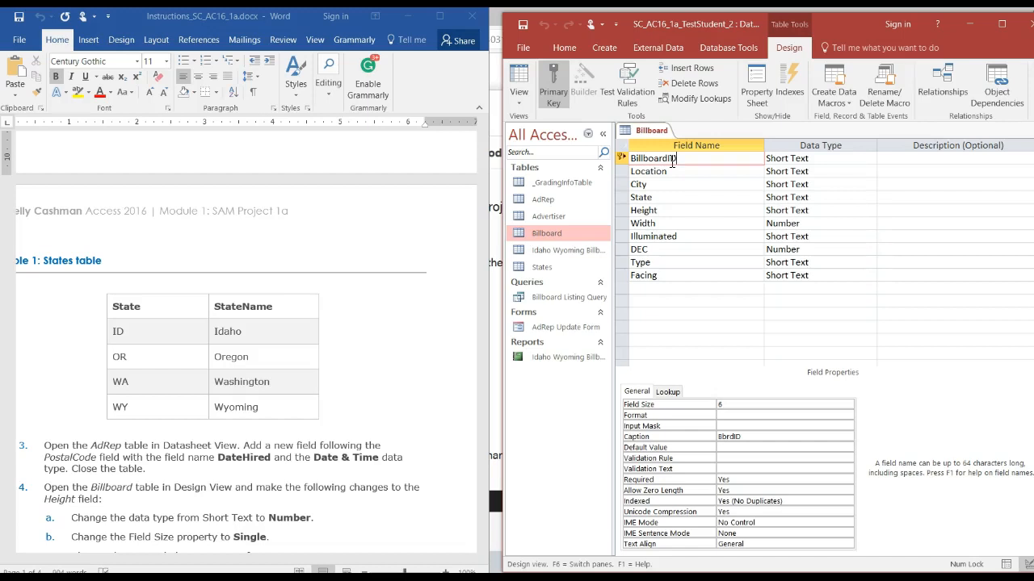
Step: Switch the Billboard table to Datasheet View and examine the ID values of its records one after another
left_click(527, 102)
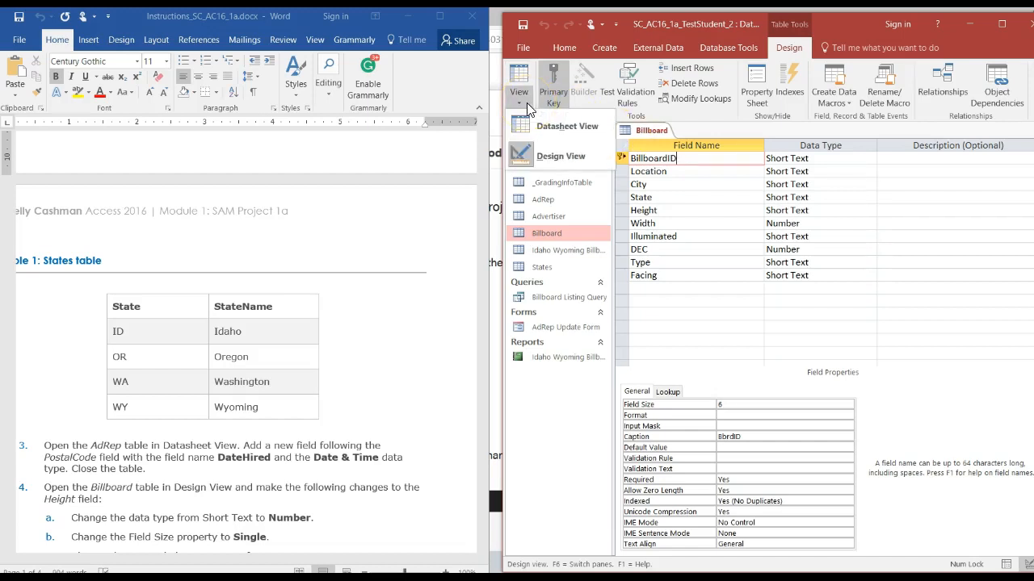
left_click(543, 126)
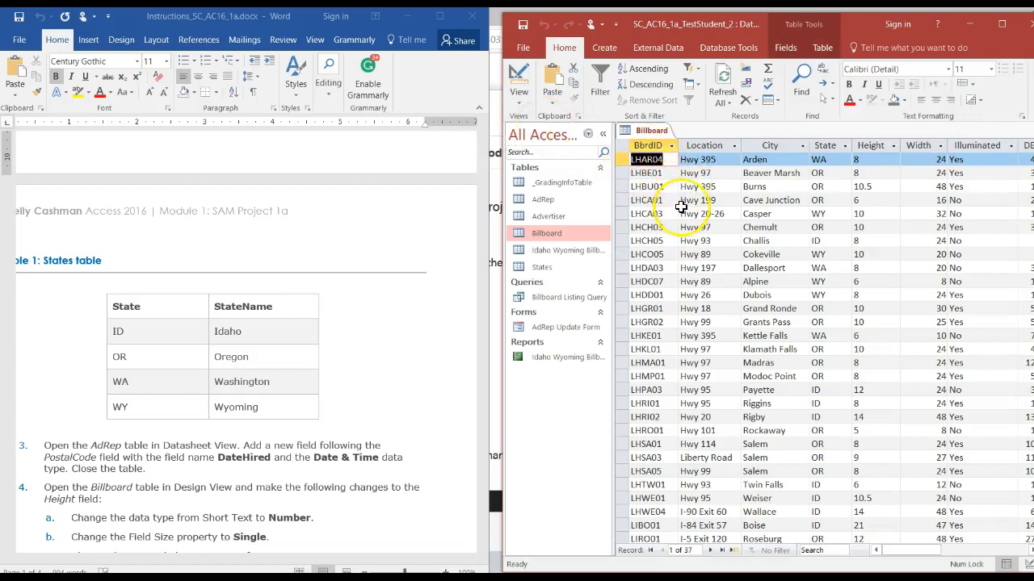
left_click(666, 160)
left_click(659, 173)
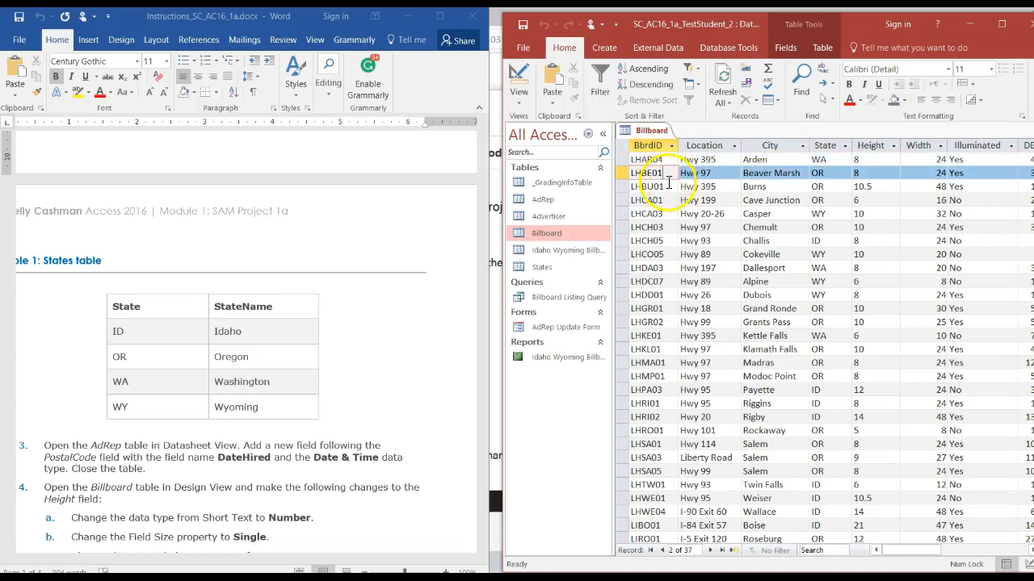
left_click(669, 186)
left_click(658, 213)
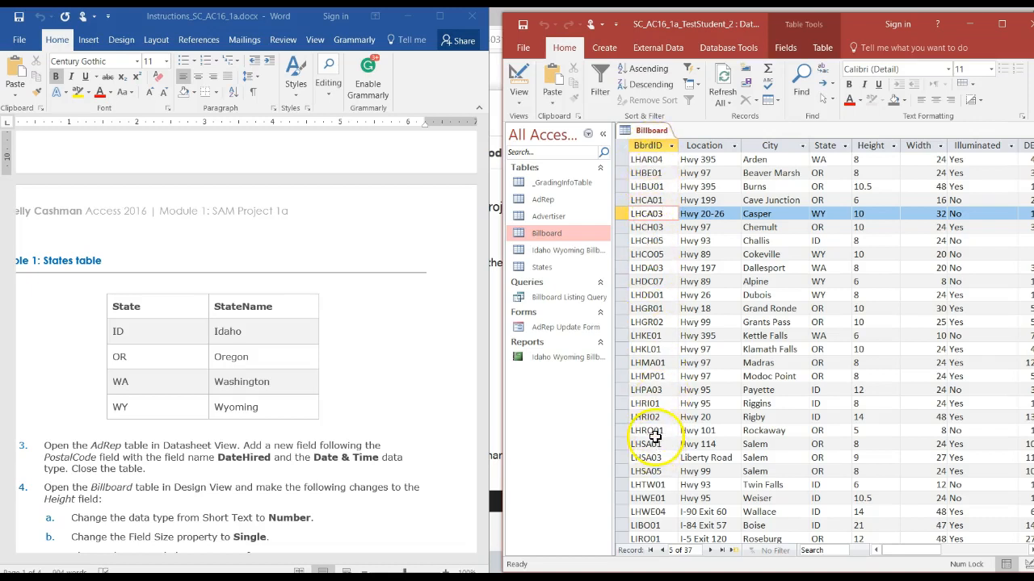
left_click(658, 227)
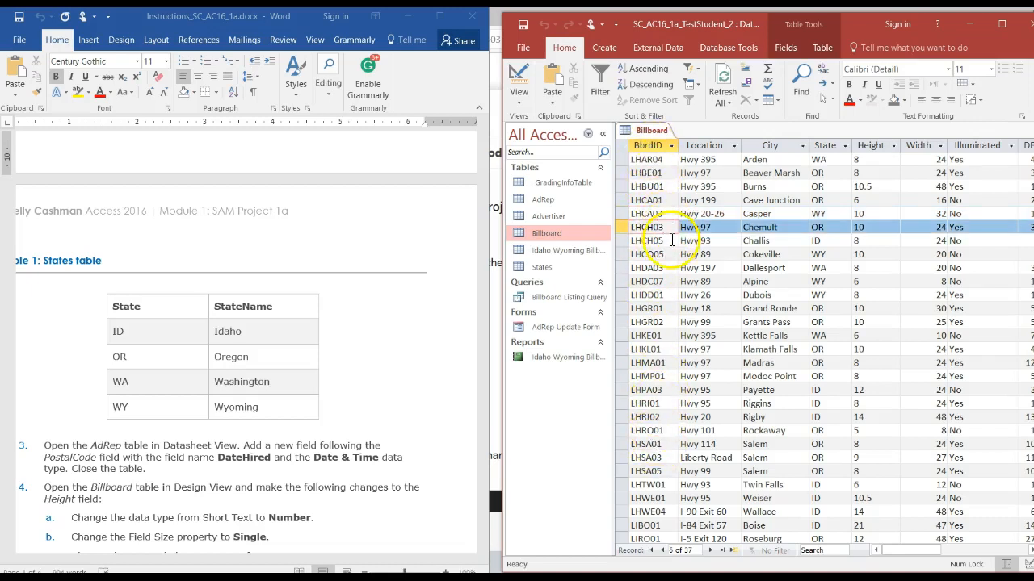
left_click(671, 240)
left_click(671, 254)
double_click(670, 281)
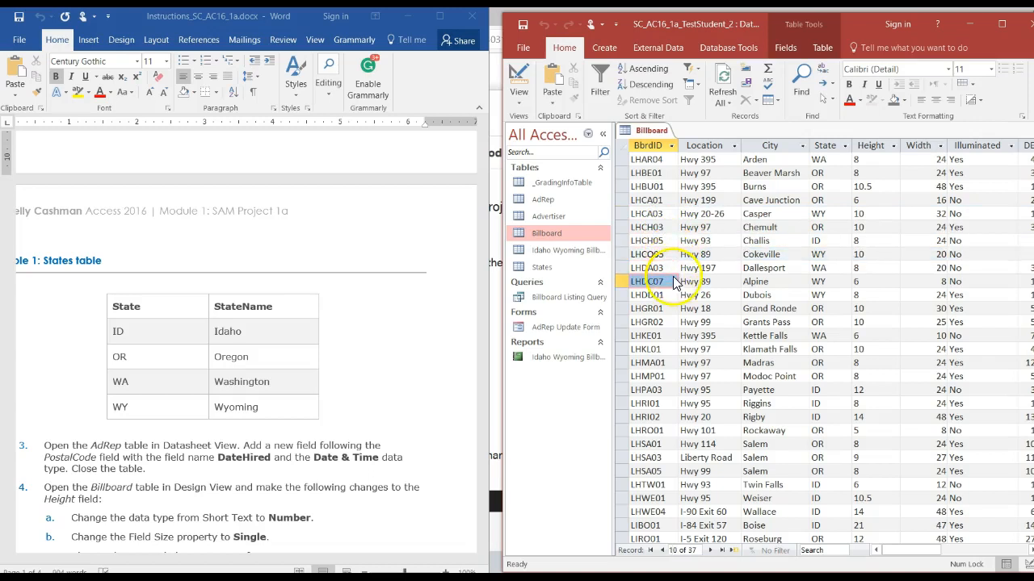
left_click(672, 295)
left_click(671, 310)
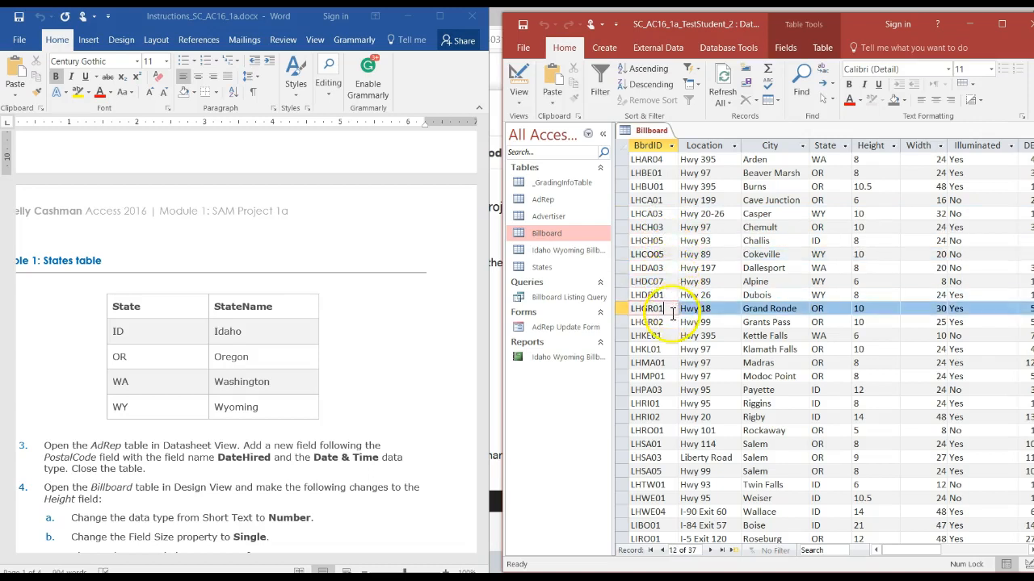
left_click(672, 322)
left_click(669, 336)
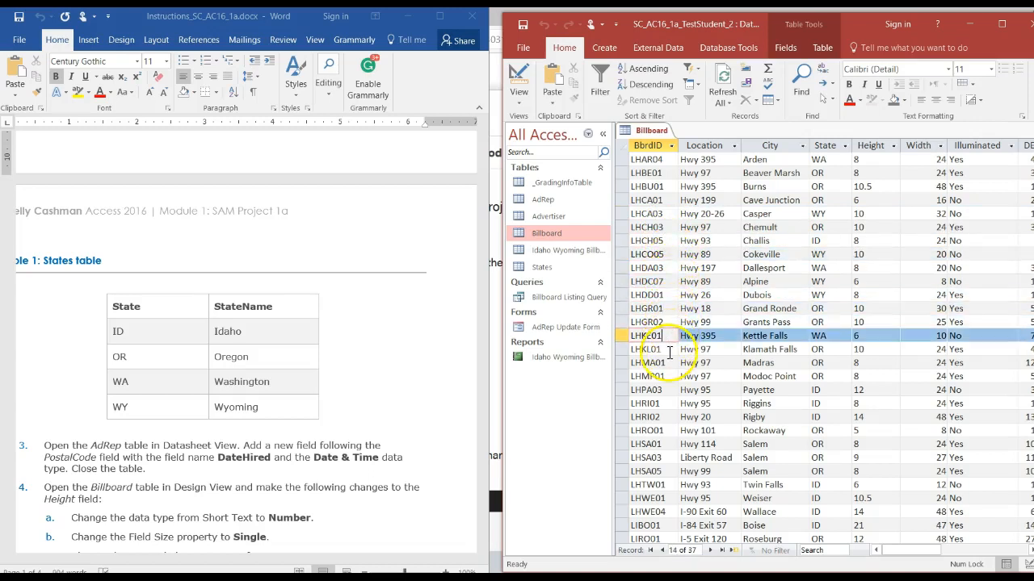
left_click(670, 350)
left_click(669, 364)
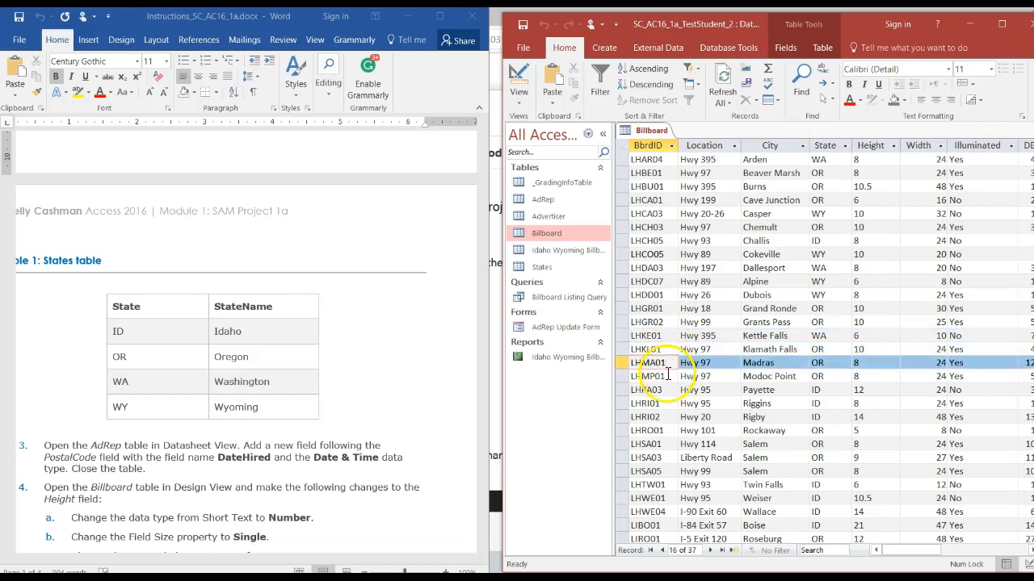
left_click(669, 376)
left_click(667, 403)
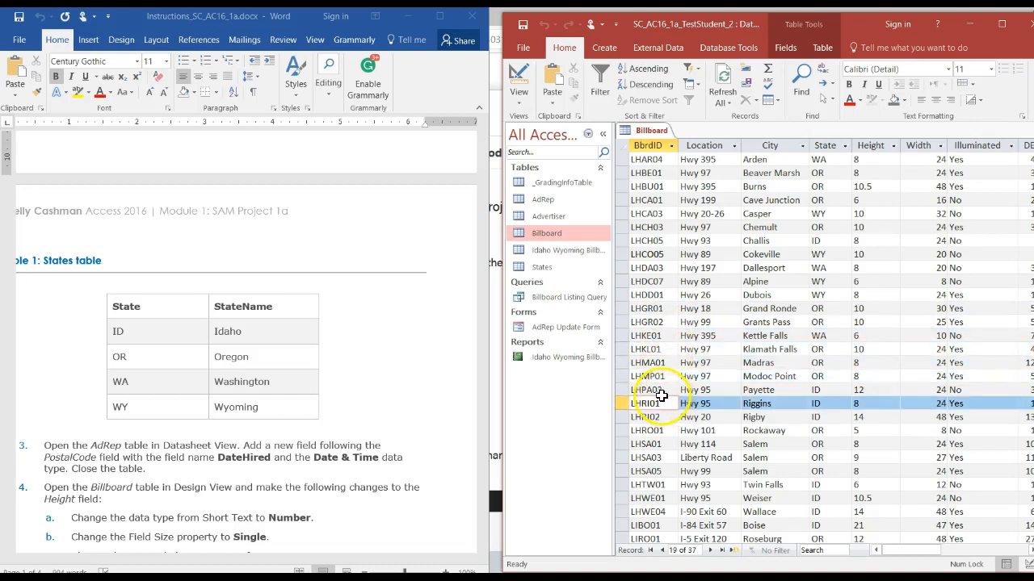
left_click(656, 390)
left_click(668, 403)
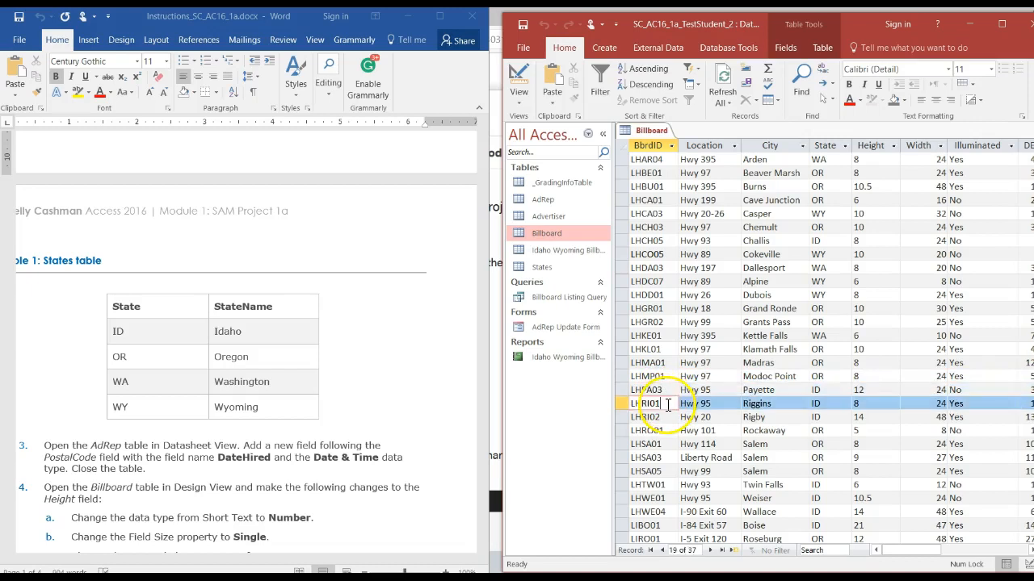
left_click(667, 417)
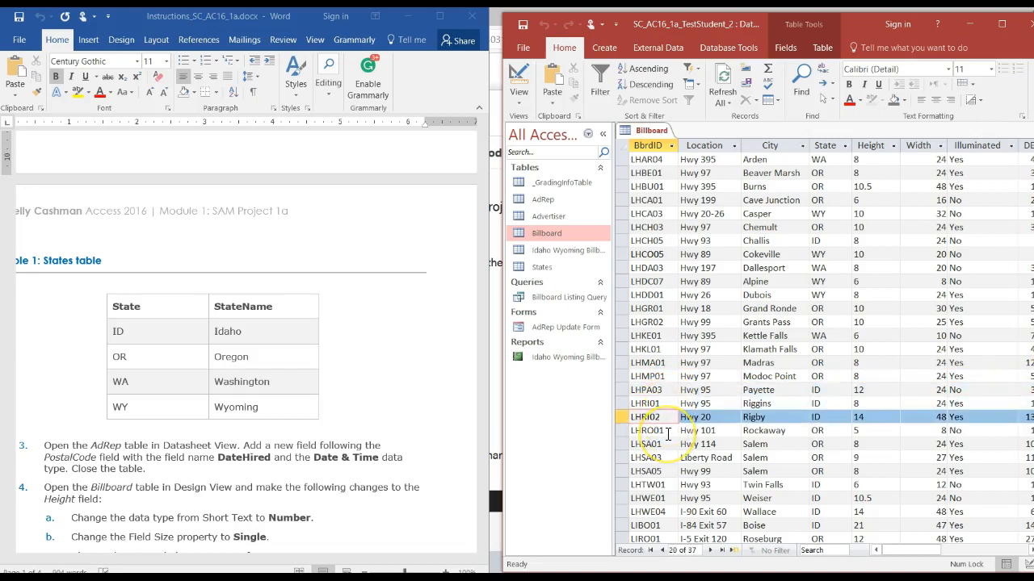
left_click(668, 432)
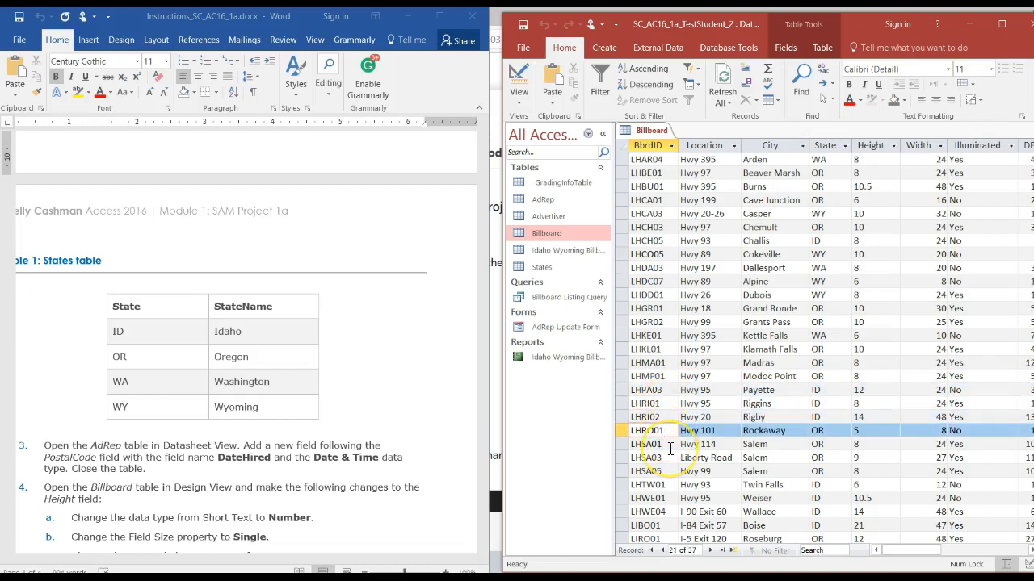
left_click(670, 446)
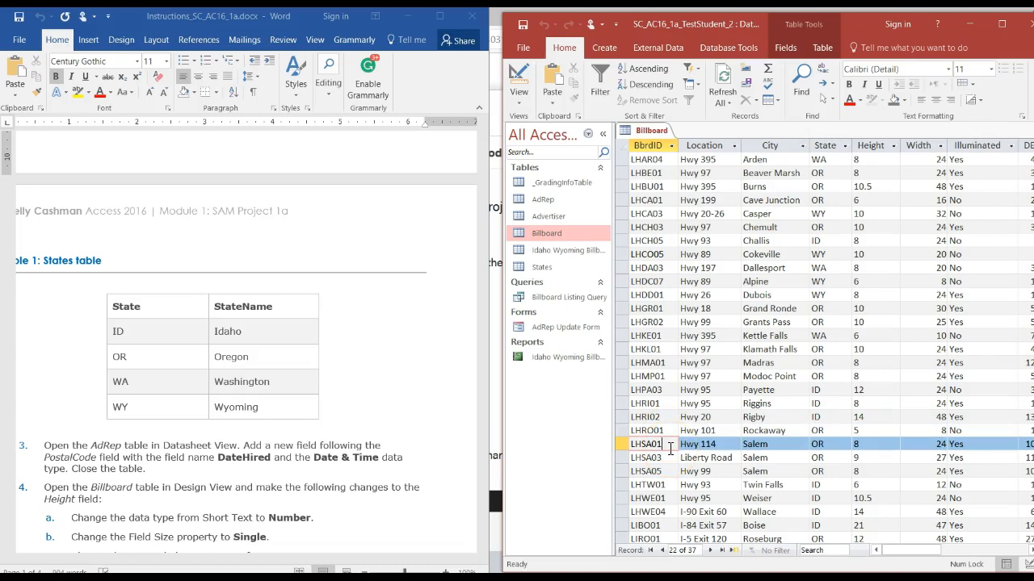
left_click(669, 458)
left_click(670, 471)
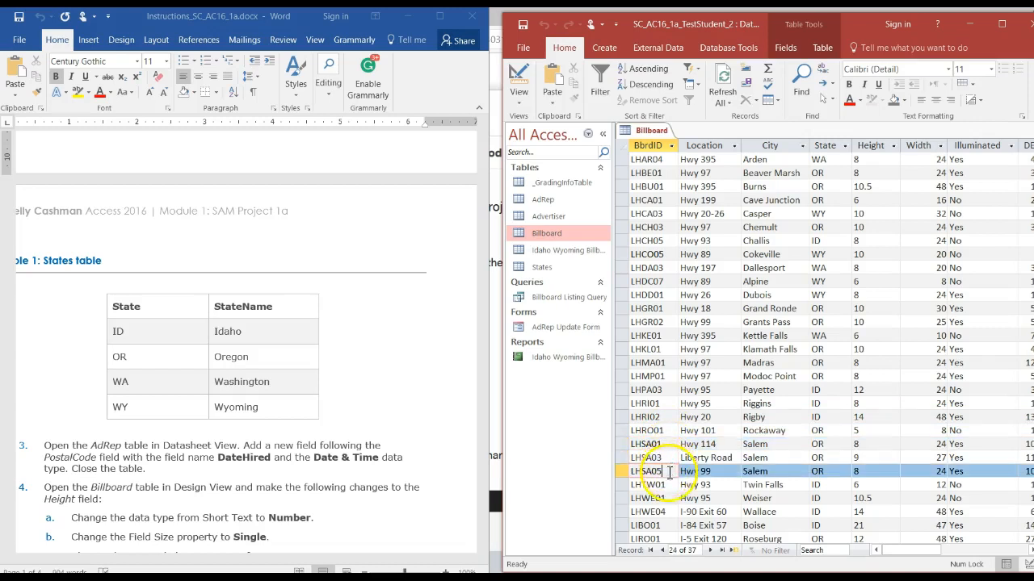
left_click(668, 484)
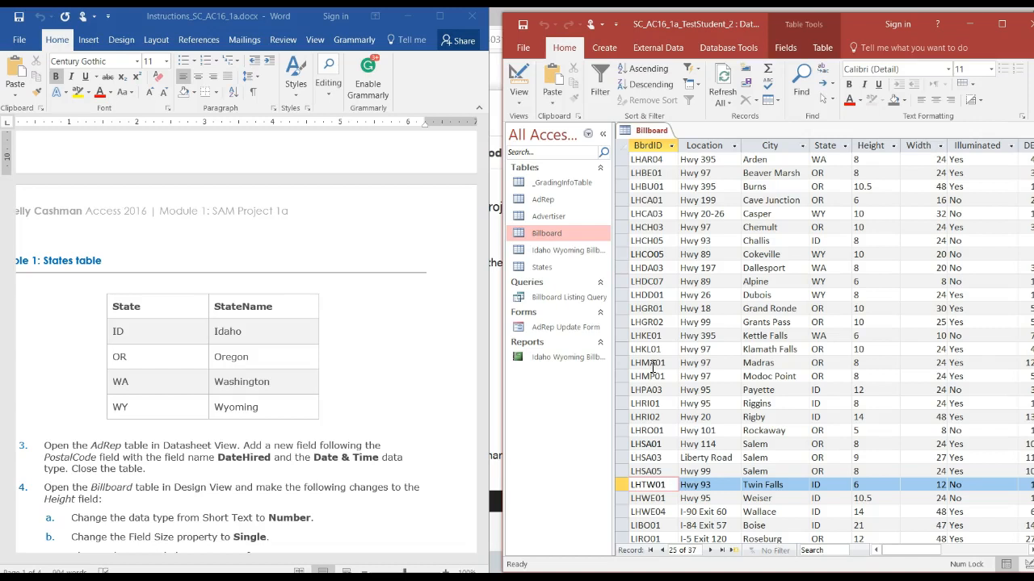
Step: Return the Billboard table from its datasheet to Design View
left_click(652, 133)
left_click(518, 91)
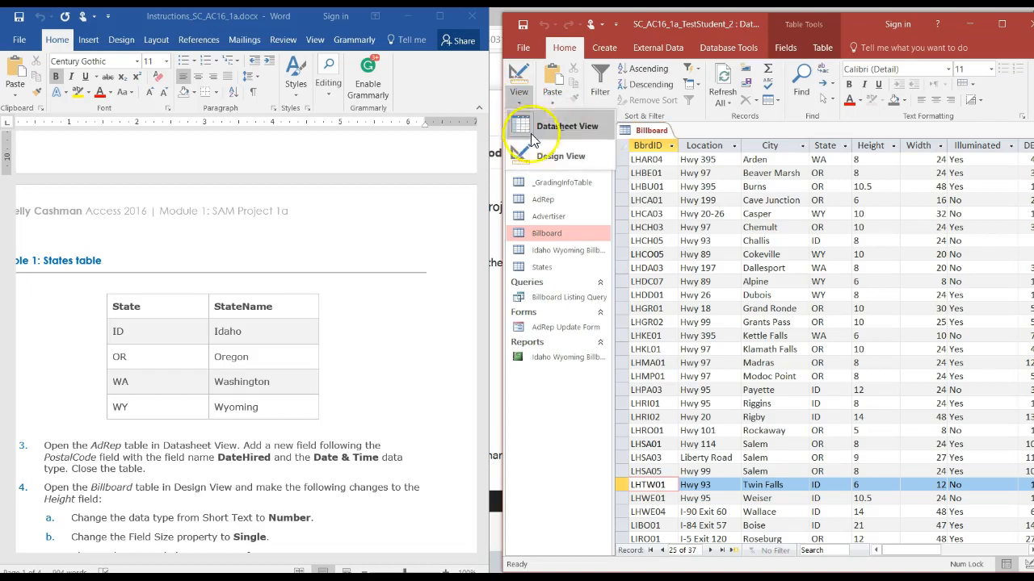
left_click(547, 157)
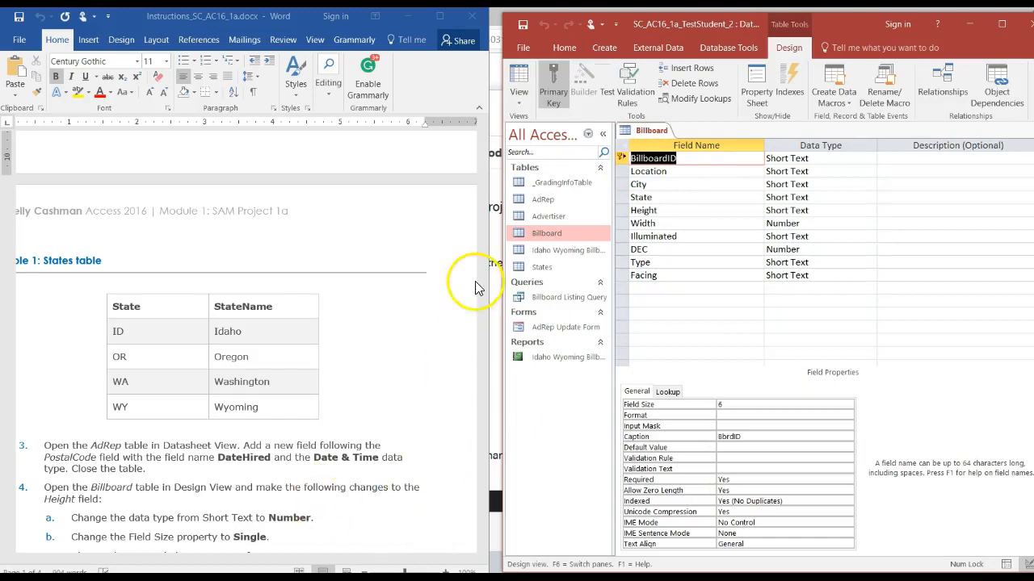
Step: Switch to the Word instructions and read the changes required for the Billboard table's Height field
left_click(482, 257)
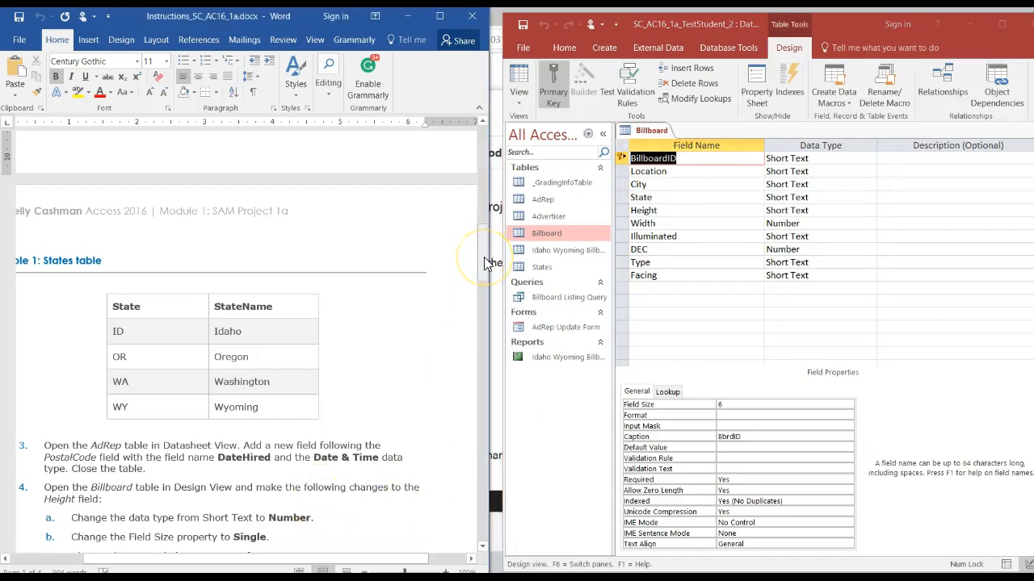
left_click_drag(484, 257, 502, 300)
left_click_drag(334, 286, 243, 243)
left_click(306, 279)
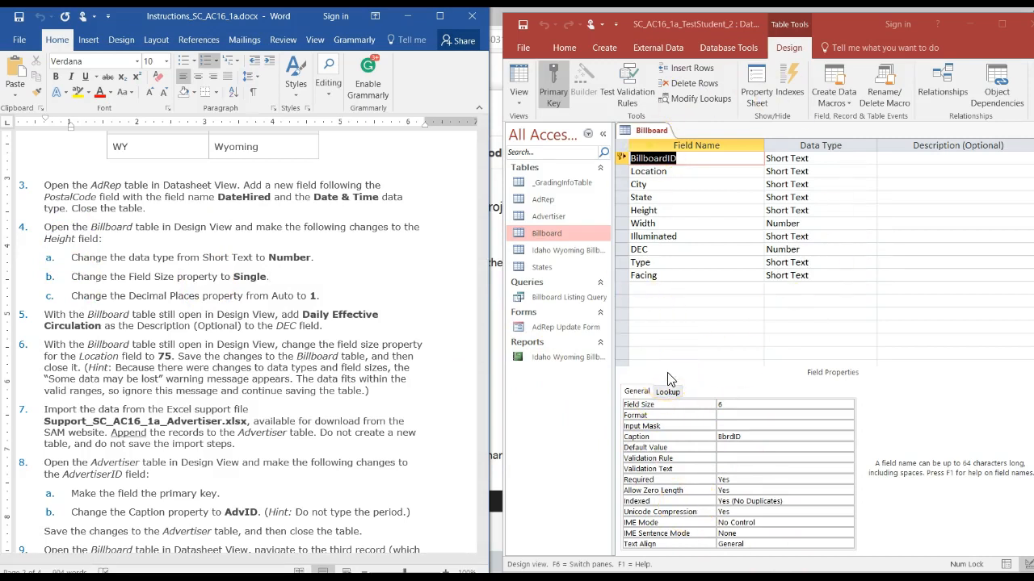
Step: Switch back to Access and review the Billboard table's field names from Location down to Facing
left_click(693, 171)
left_click(706, 184)
left_click(706, 210)
left_click(722, 236)
left_click(722, 261)
left_click(696, 276)
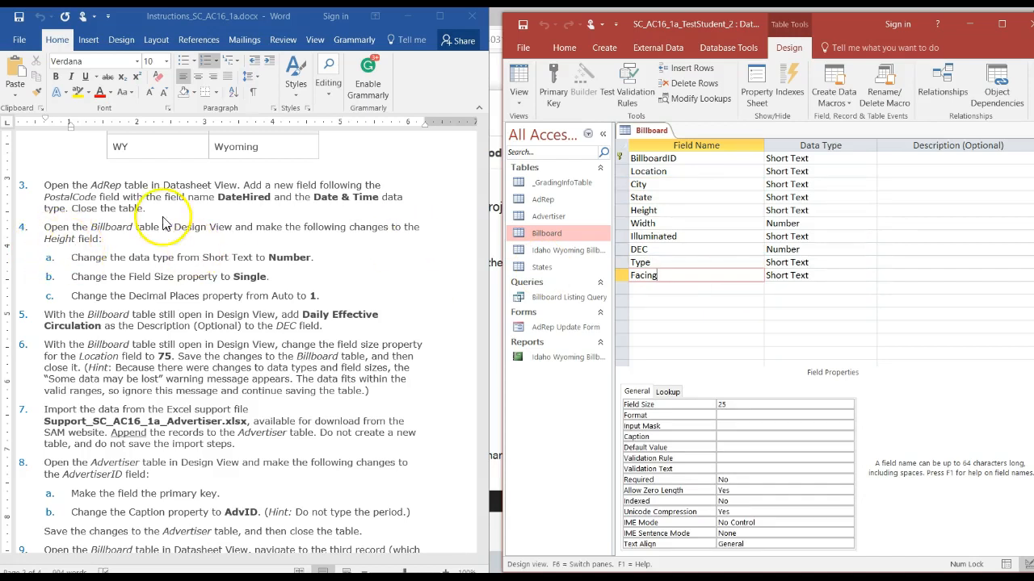
Step: Change the Height field's data type to Number in the Billboard table
left_click(712, 211)
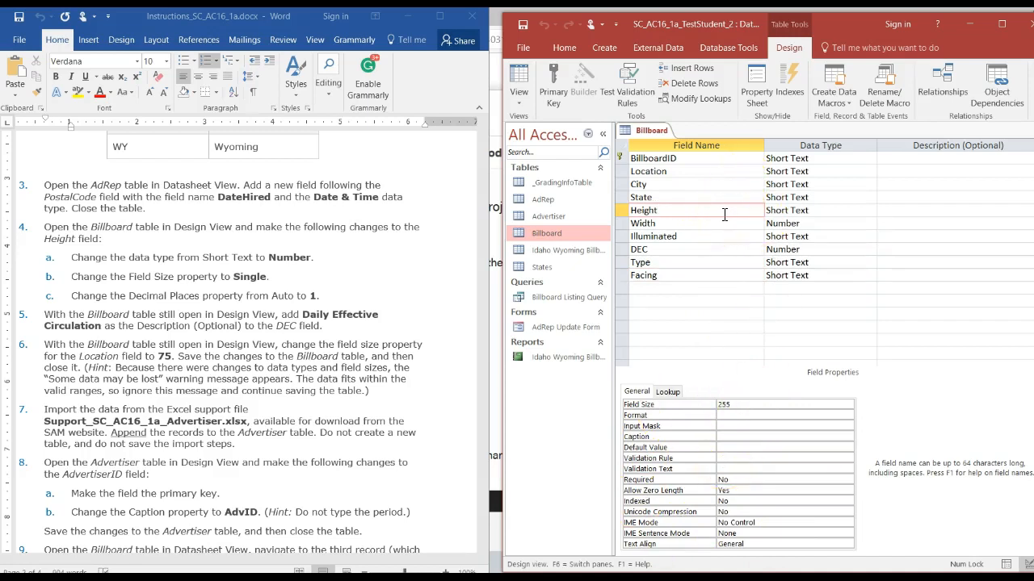
left_click(822, 209)
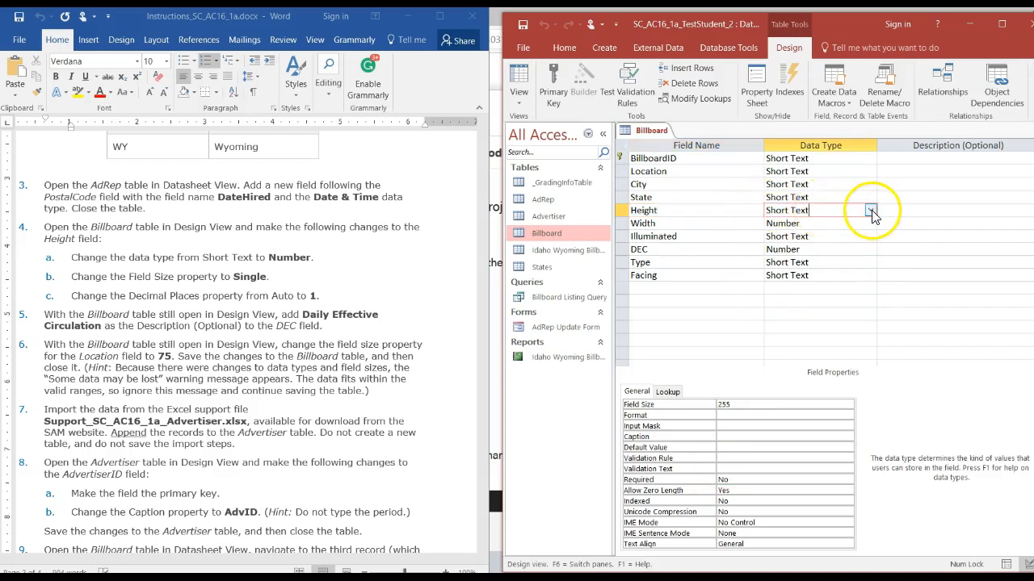
left_click(871, 212)
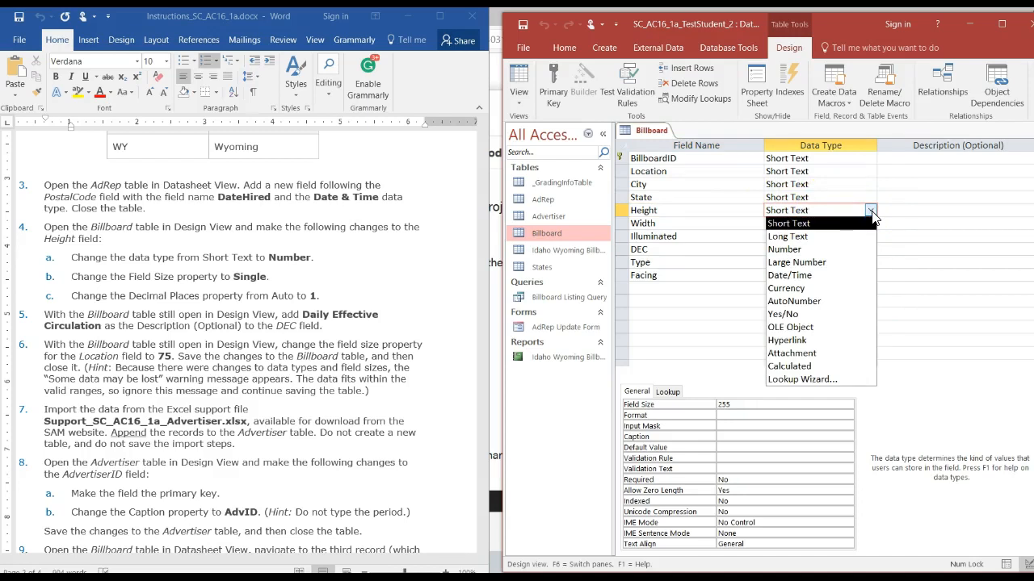
left_click(863, 249)
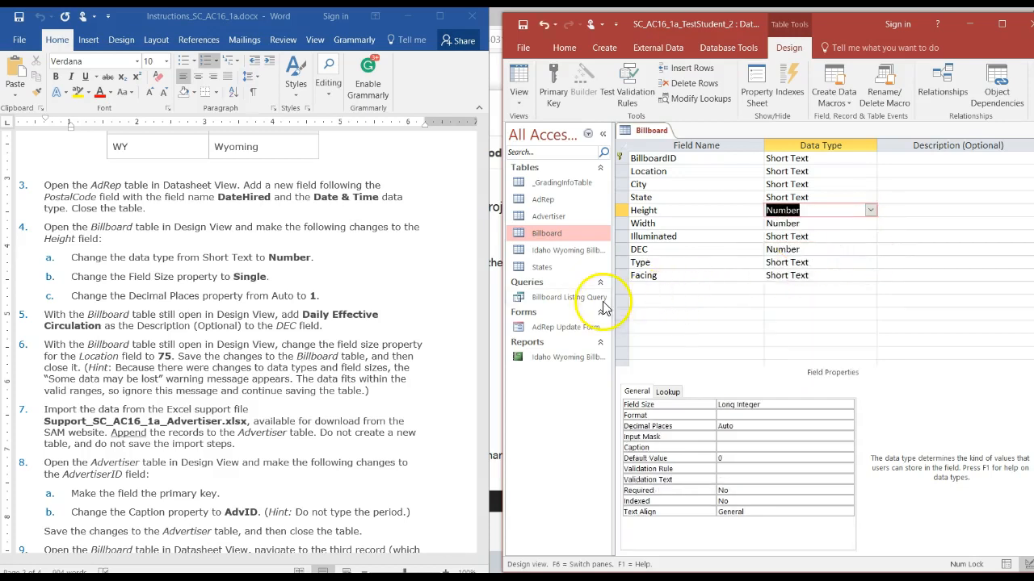
Step: Set the Height field's Field Size property to Single in the Billboard table
left_click(682, 209)
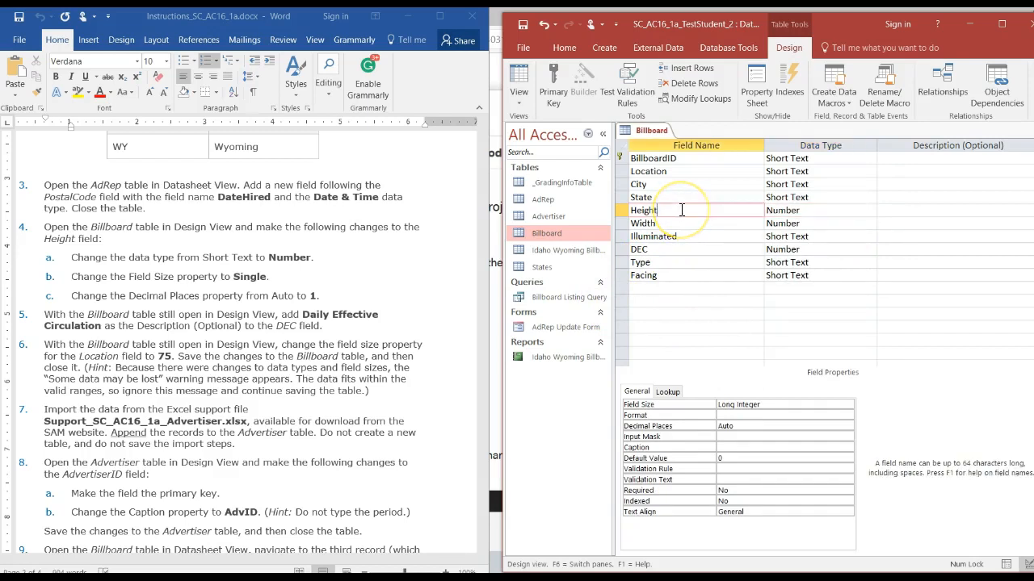
left_click(763, 404)
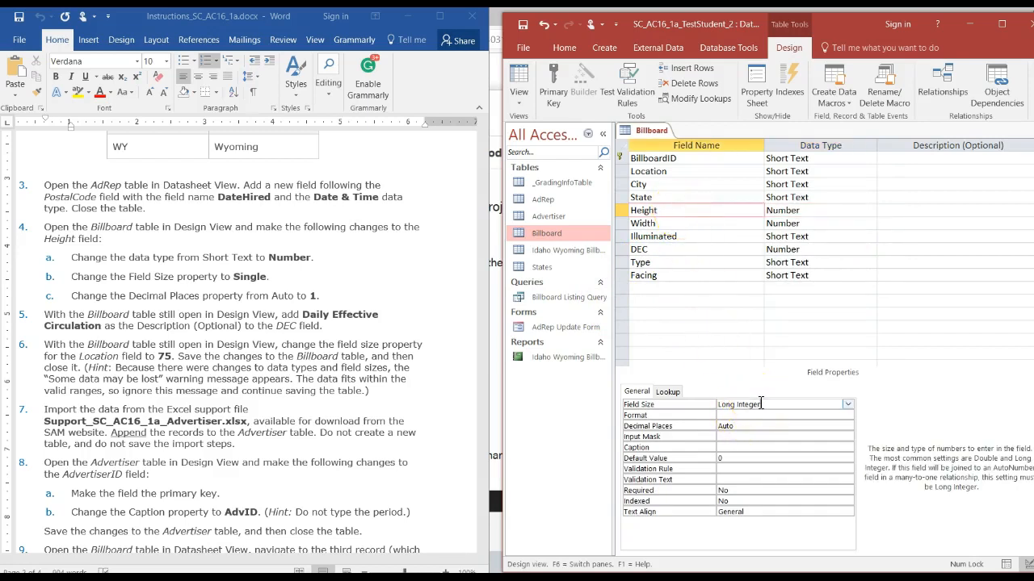
left_click(847, 404)
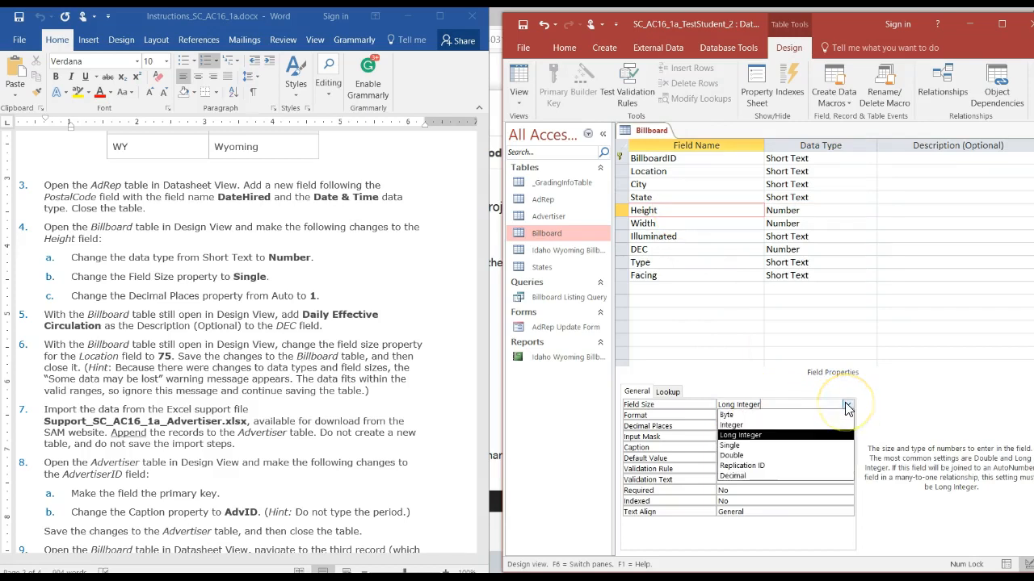
left_click(810, 452)
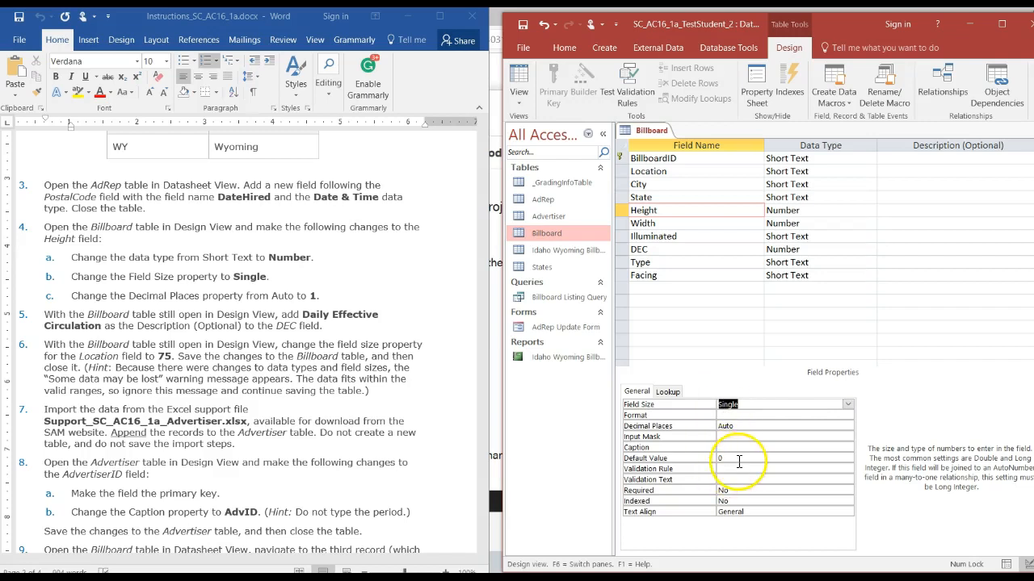
Step: Set the Height field's Decimal Places property to 1
left_click(747, 435)
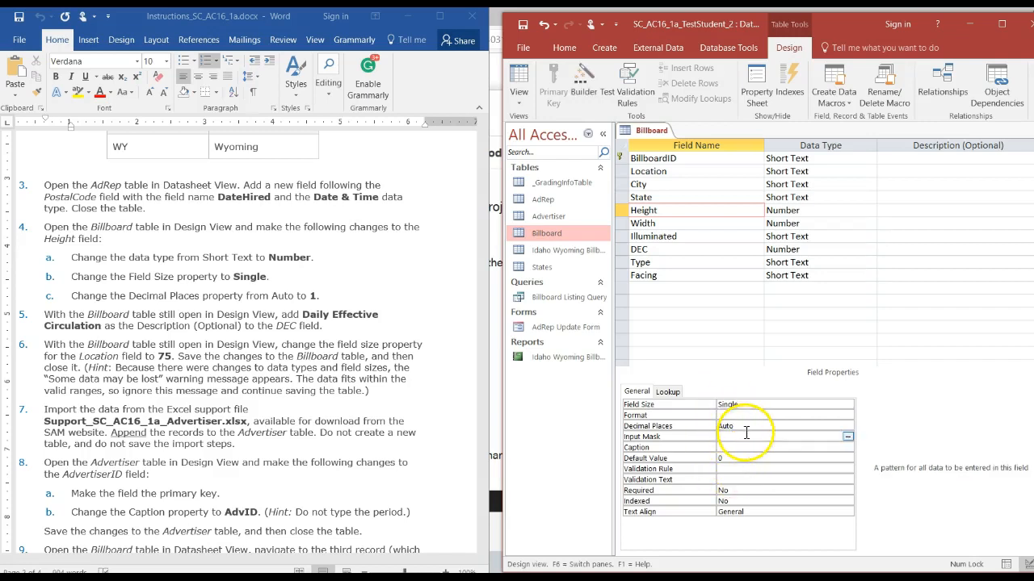
left_click(755, 425)
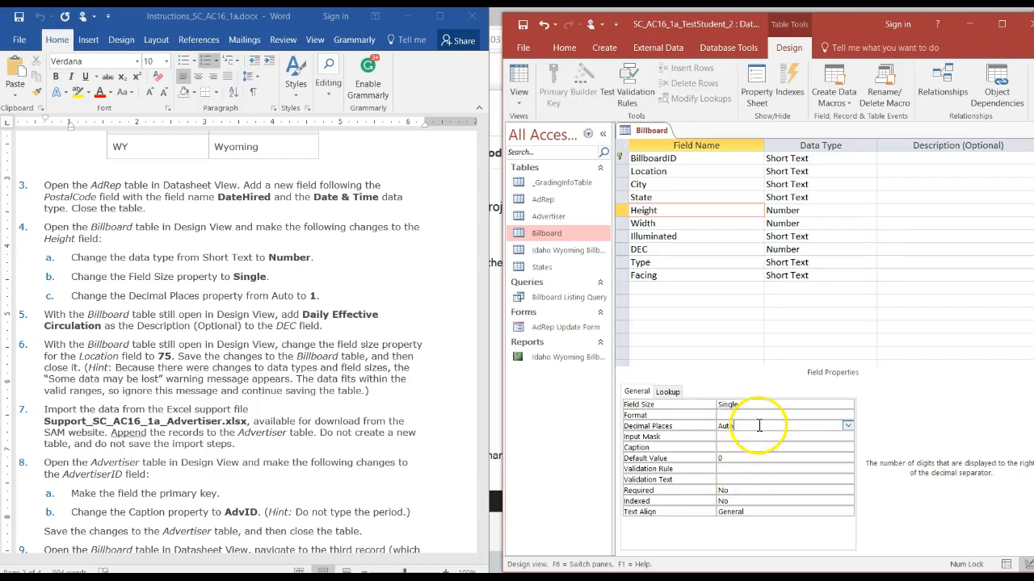
left_click(848, 428)
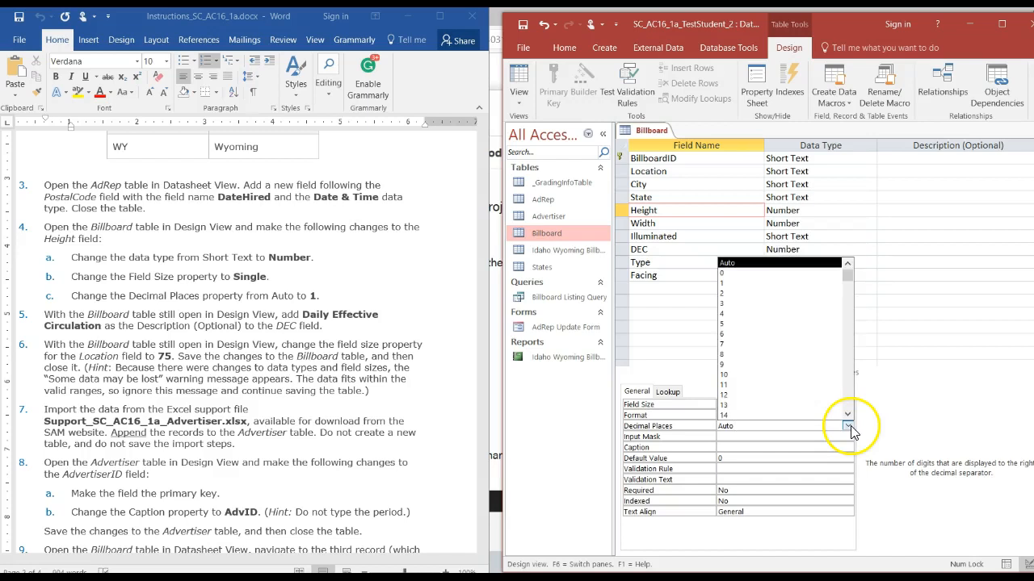
left_click(756, 285)
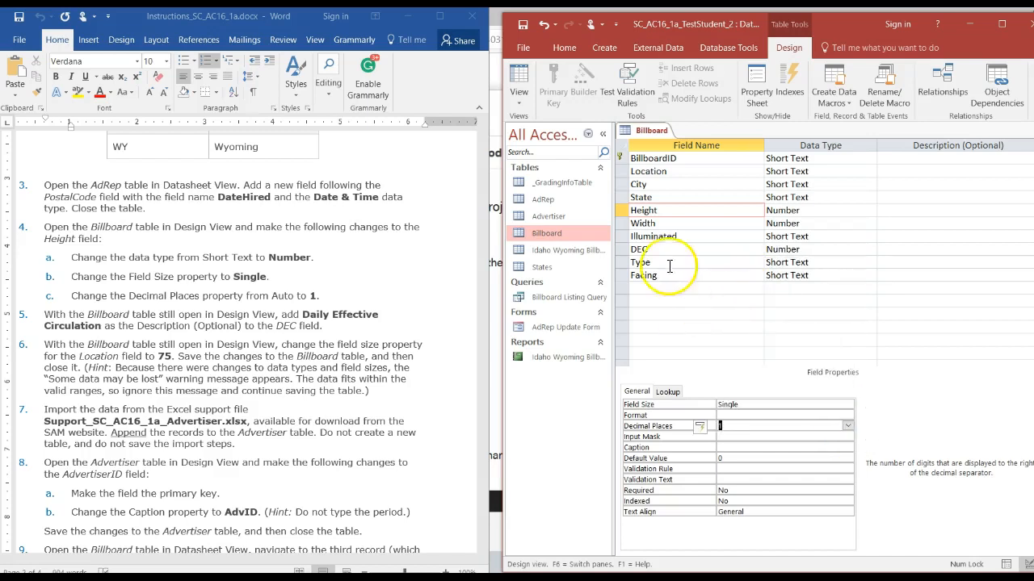
Step: Save the Billboard table's design changes, accepting the possible data loss
right_click(650, 135)
left_click(663, 131)
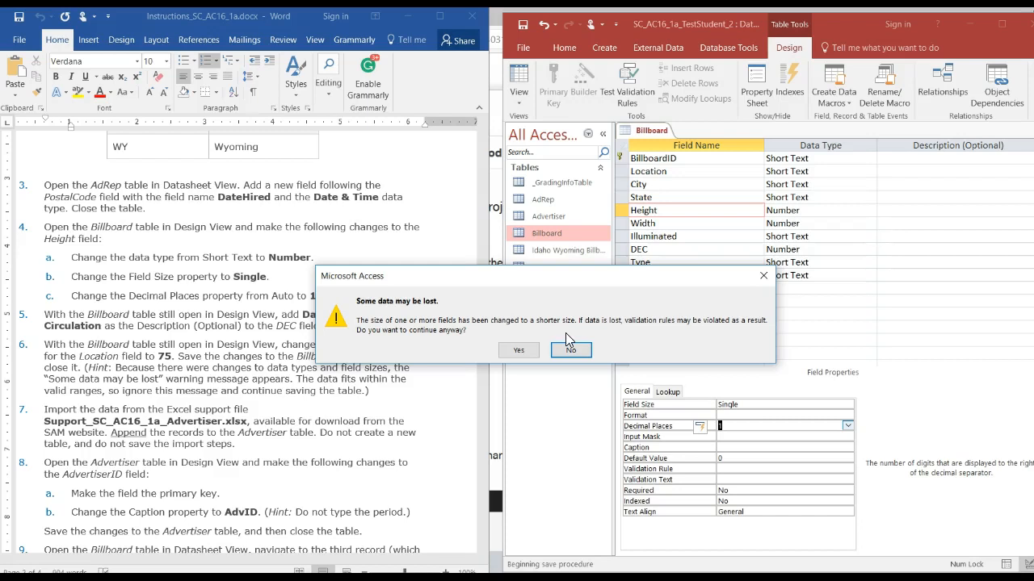
left_click(509, 353)
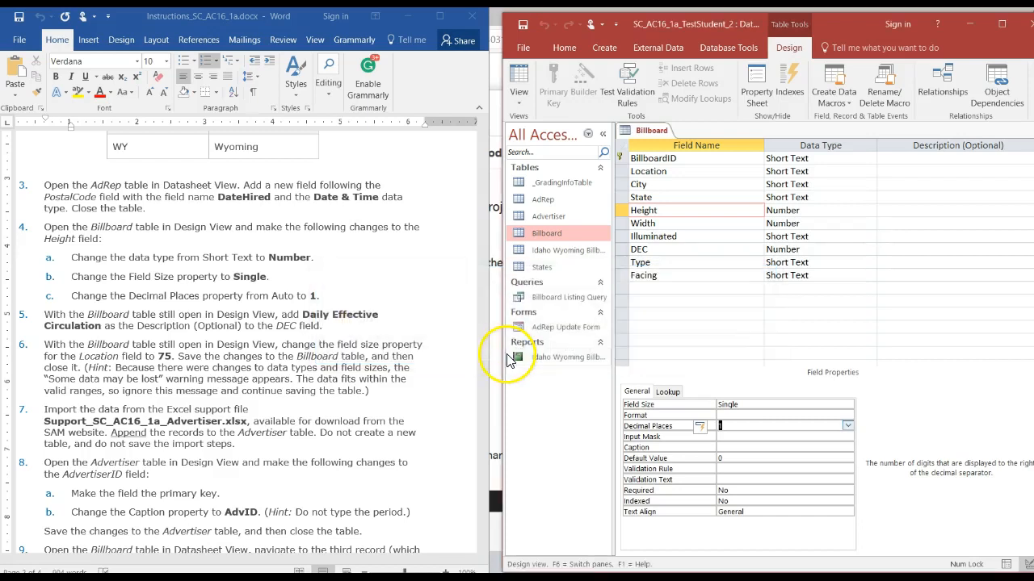
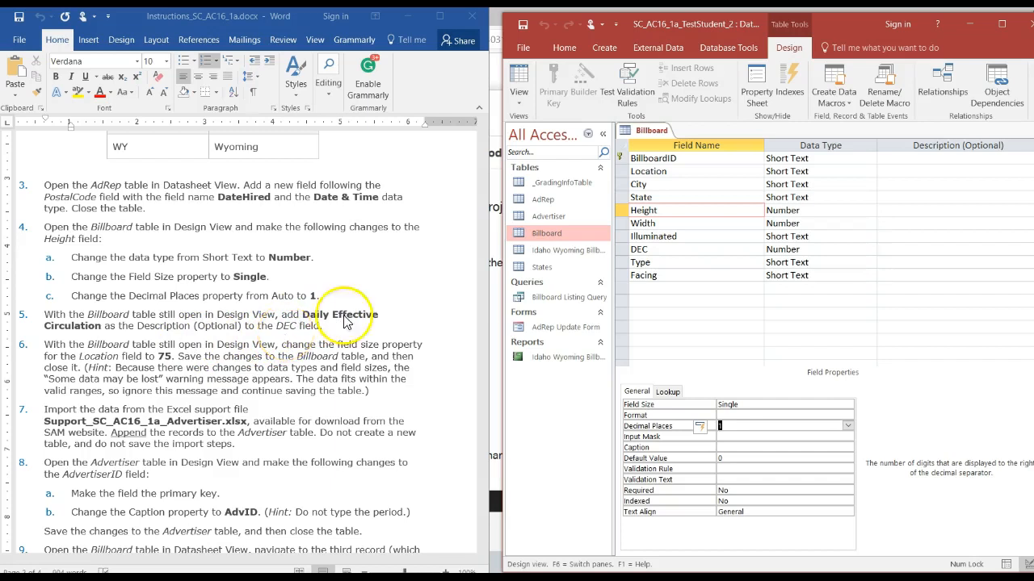
Step: Copy "Daily Effective Circulation" from the Word instructions into the DEC field's description and save the Billboard table
left_click(677, 256)
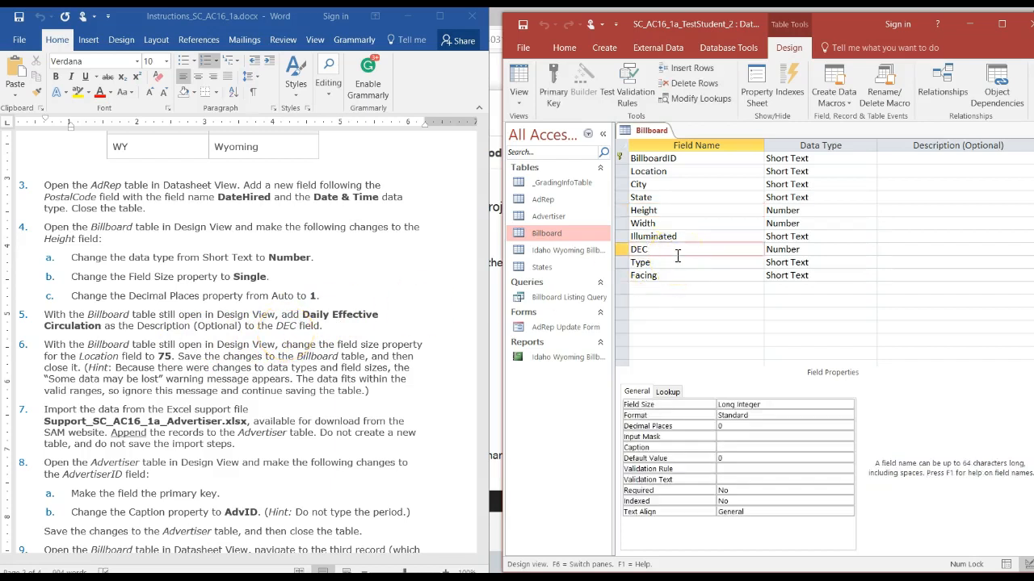
left_click(886, 253)
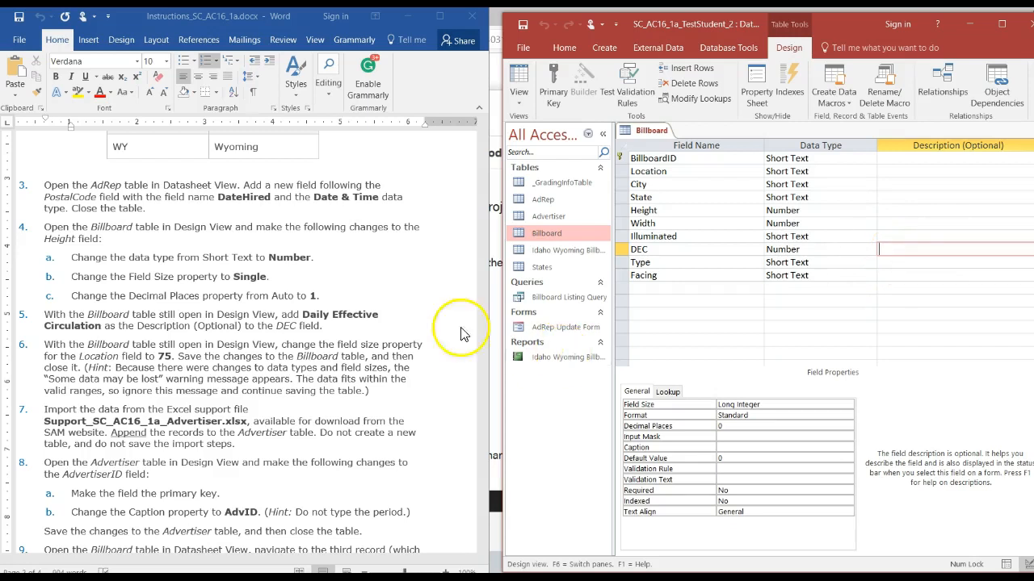
left_click(305, 319)
left_click_drag(302, 315, 275, 345)
left_click_drag(230, 314, 103, 332)
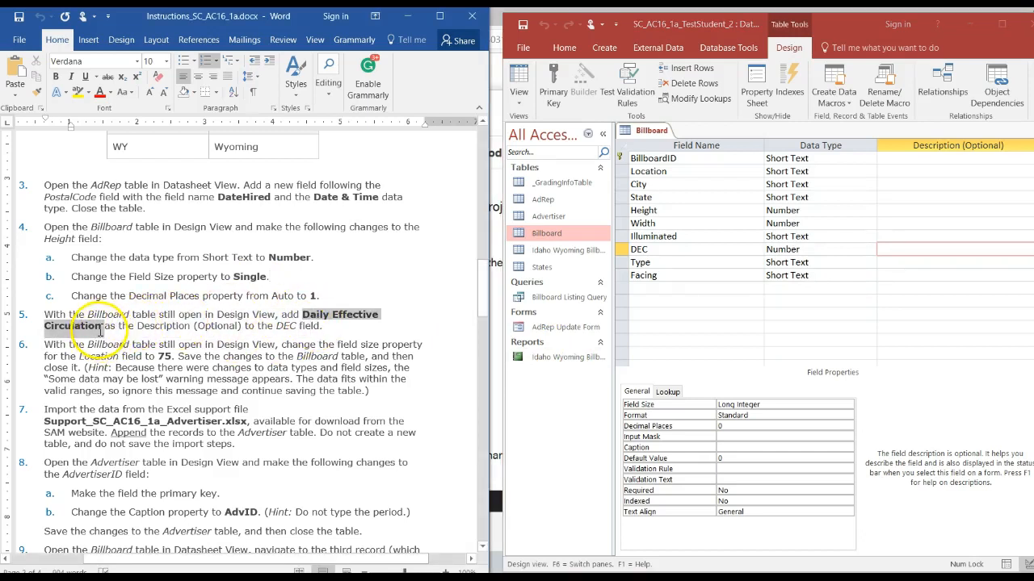
key("ctrl+c")
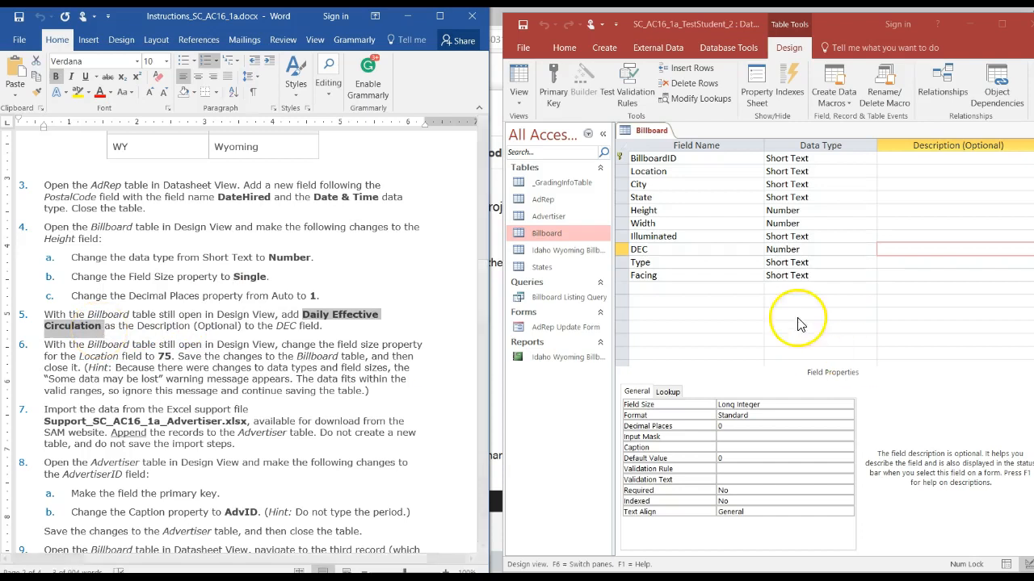
left_click(895, 248)
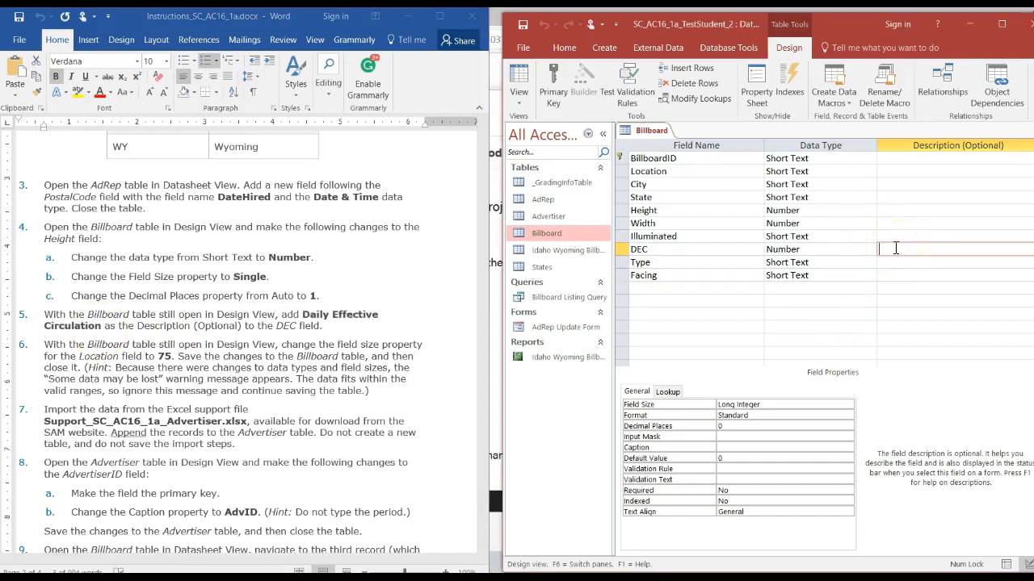
key("ctrl+v")
left_click(523, 27)
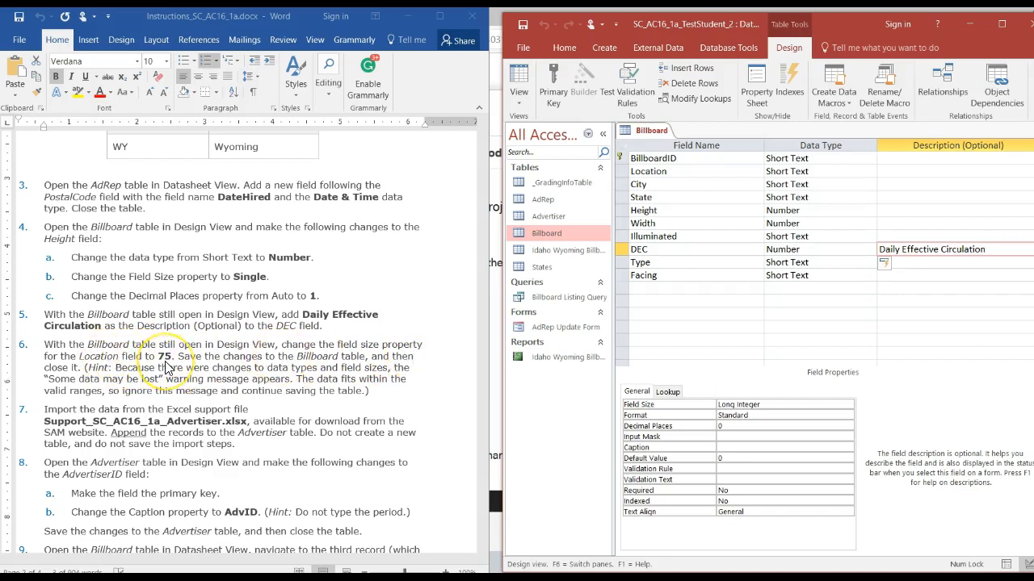
Step: Set the Location field's Field Size property to 75 in the Billboard table
left_click(681, 171)
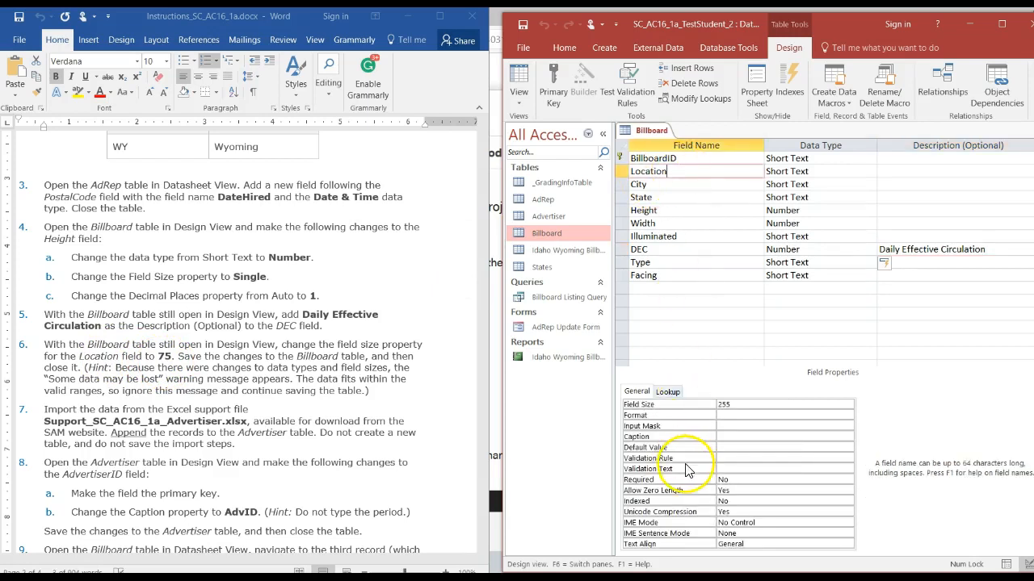
left_click(734, 407)
key("BackSpace")
key("BackSpace")
key("BackSpace")
type("75")
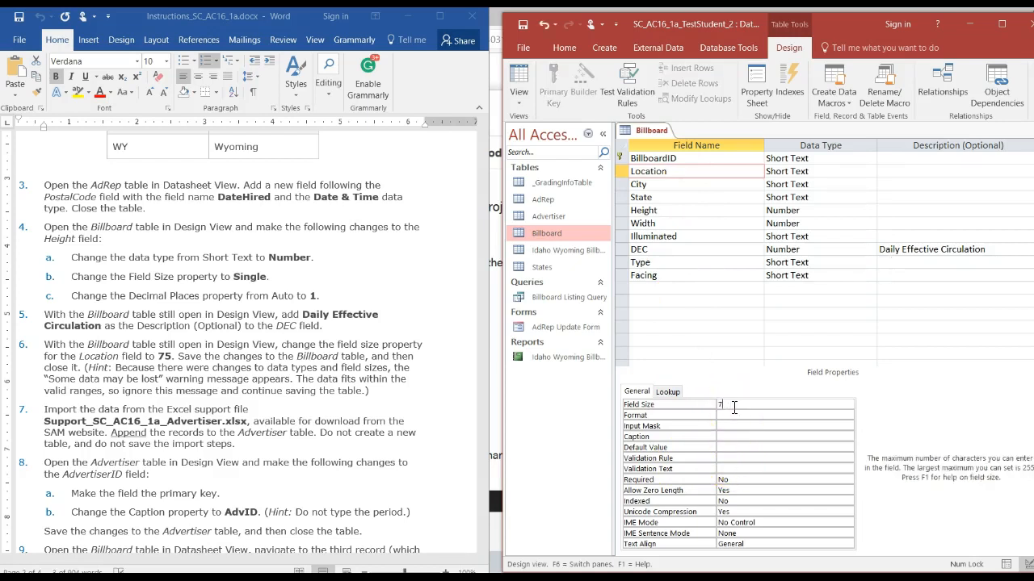
left_click(730, 409)
Step: Save the Billboard table, accepting the possible data loss, and close it
right_click(659, 134)
left_click(673, 140)
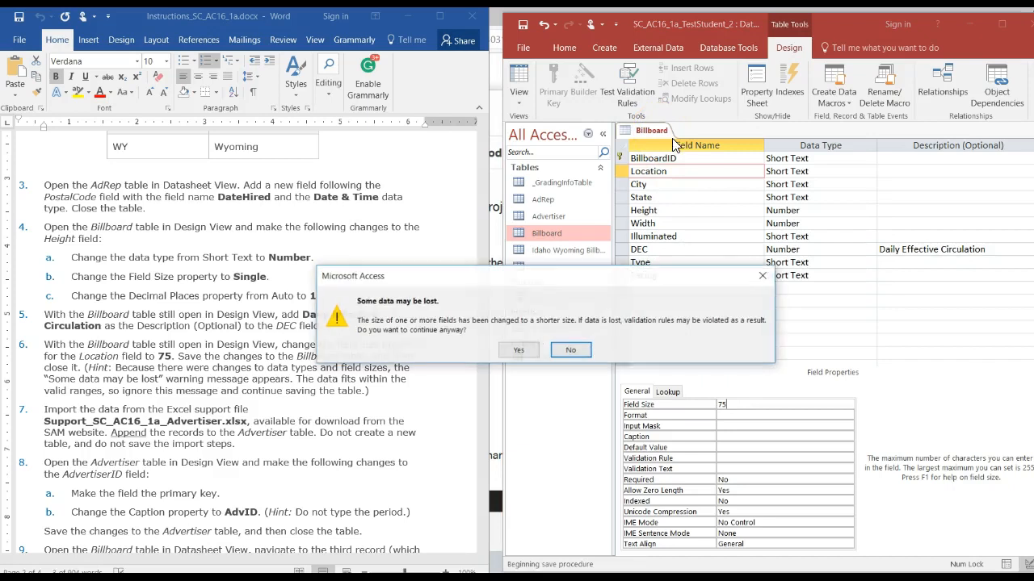
left_click(530, 353)
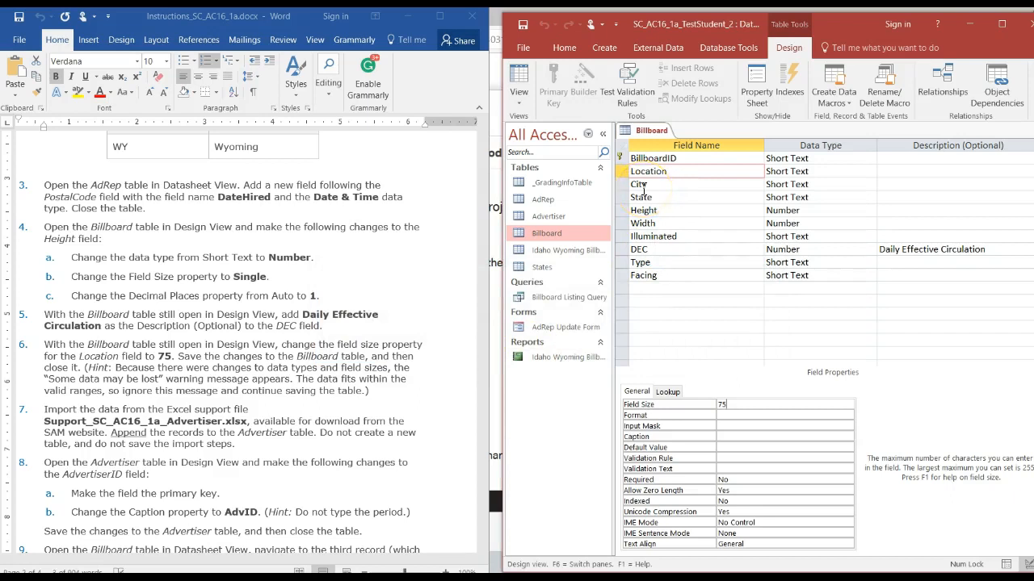
right_click(656, 134)
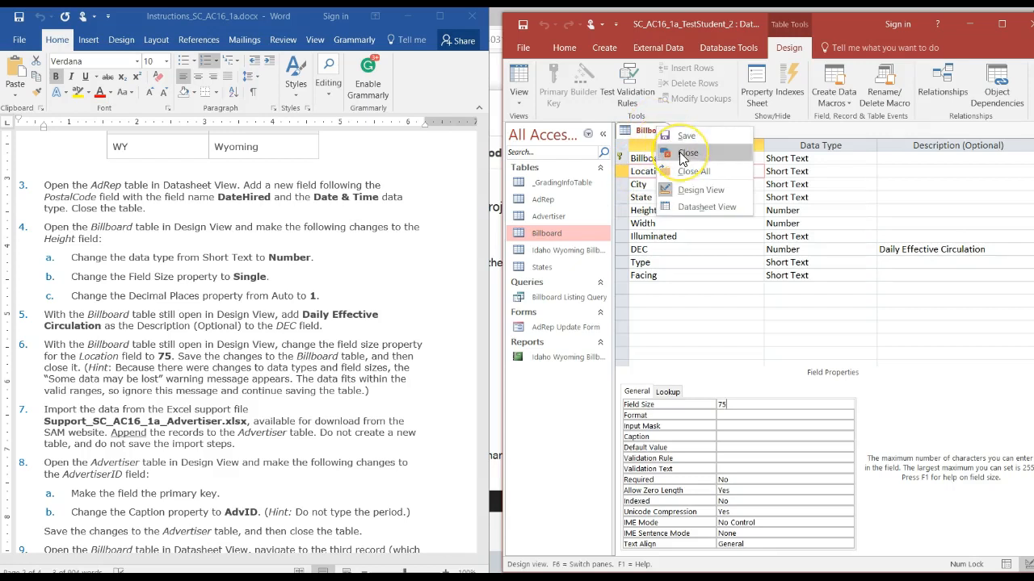
left_click(682, 155)
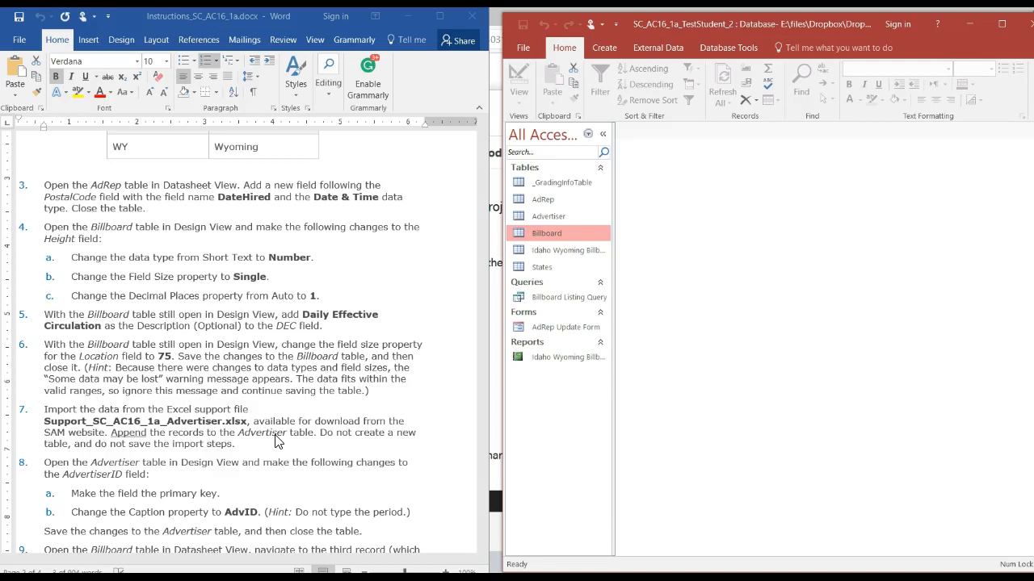
Step: Open the Advertiser table in Datasheet View, and in File Explorer go to __Fall2017\ITC117-09-online\ITC117-online\access-module1-project
double_click(553, 220)
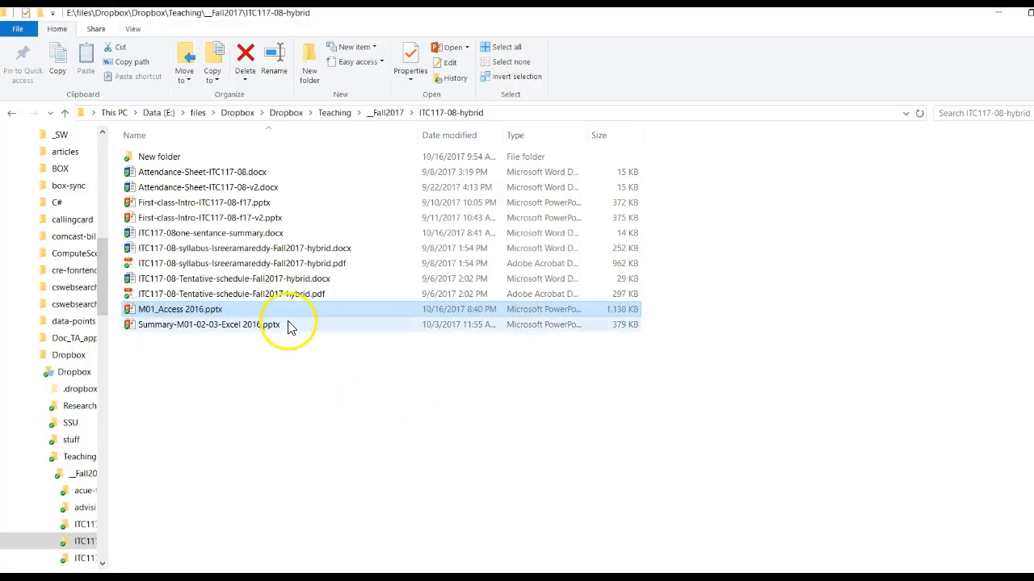
left_click(386, 113)
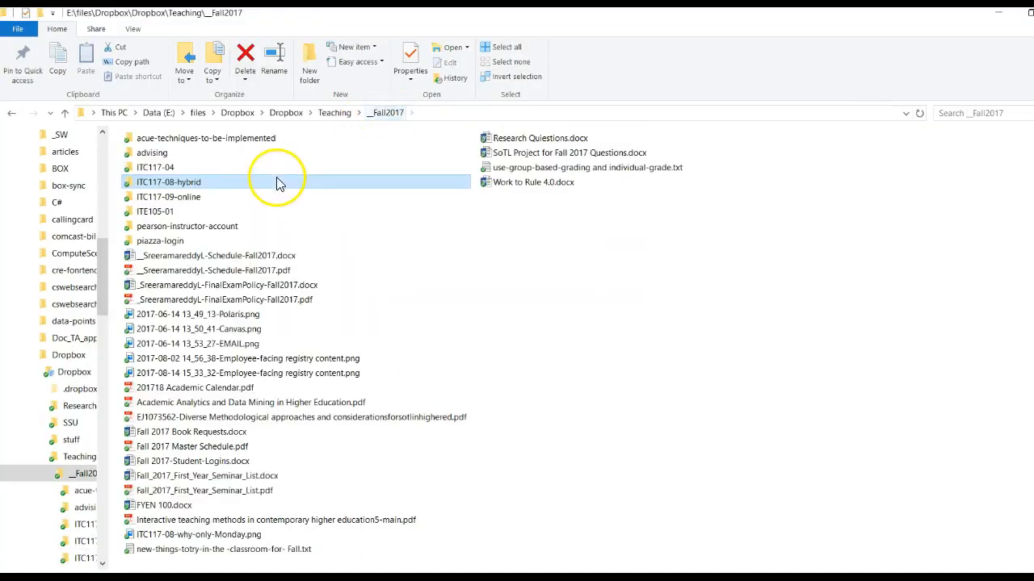
double_click(240, 201)
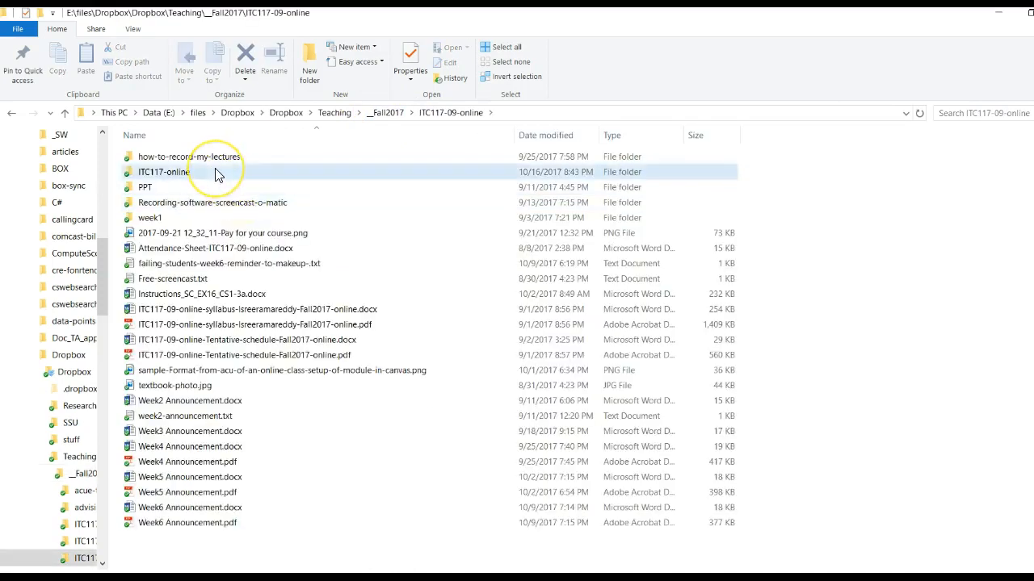
double_click(219, 171)
double_click(228, 159)
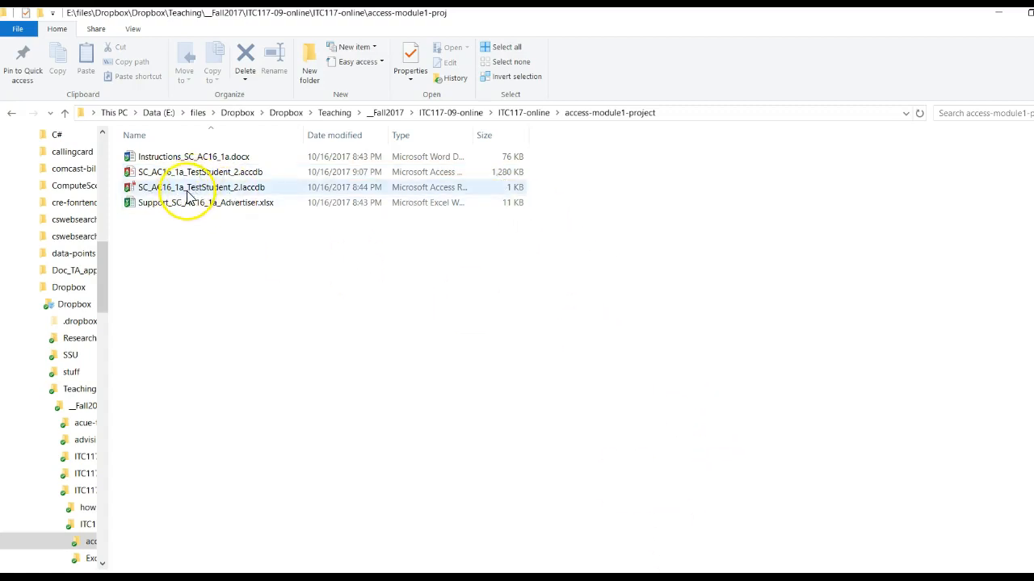
Step: Open Support_SC_AC16_1a_Advertiser.xlsx in Excel with editing enabled and compare its data with the Advertiser table in Access
mouse_move(188, 197)
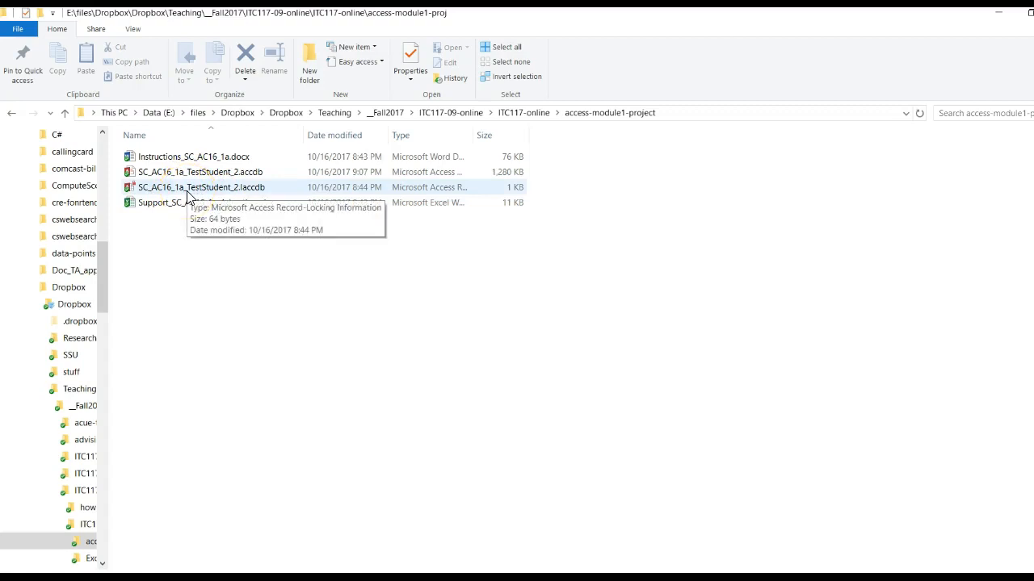
left_click(170, 175)
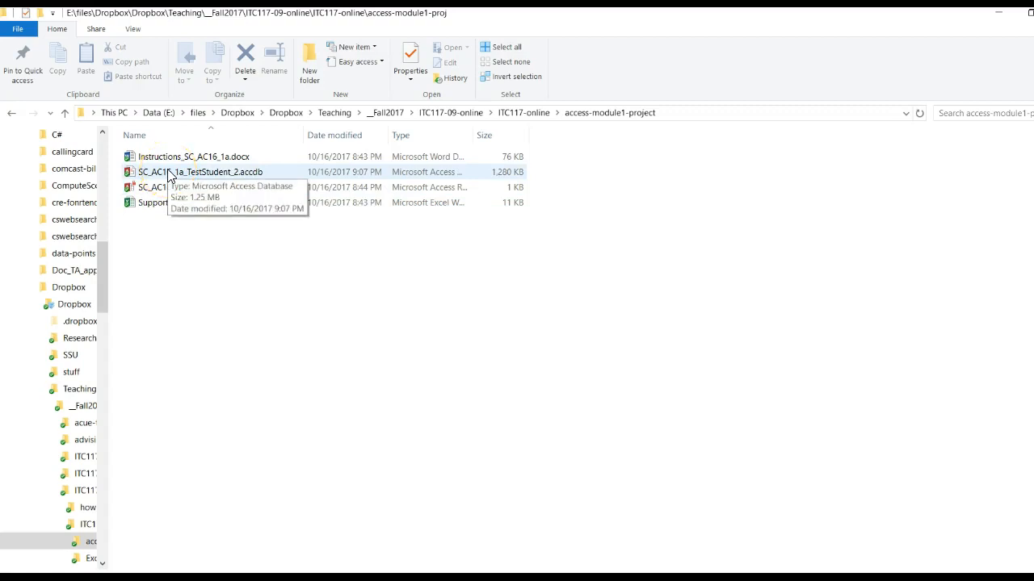
left_click(188, 178)
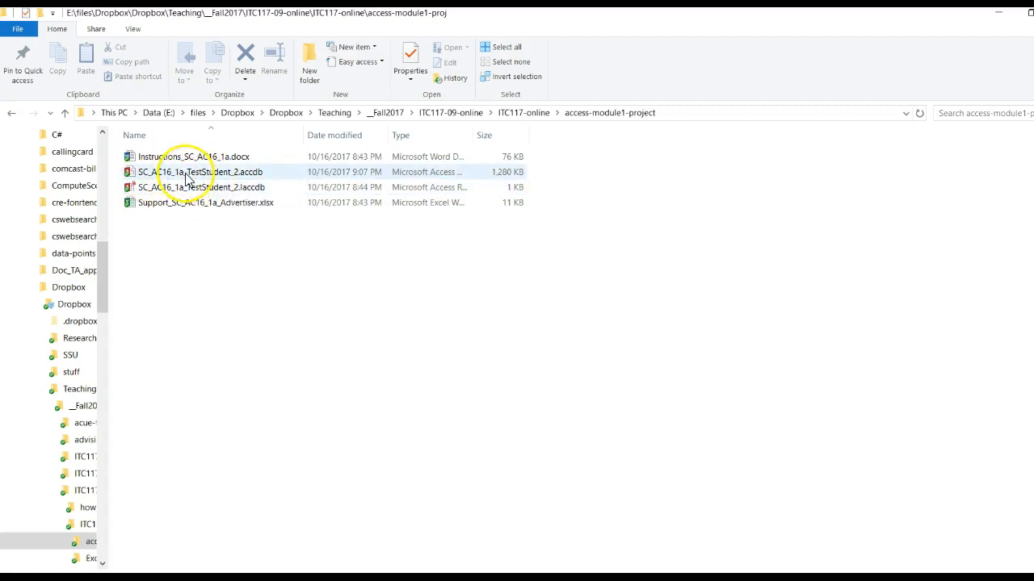
left_click(226, 293)
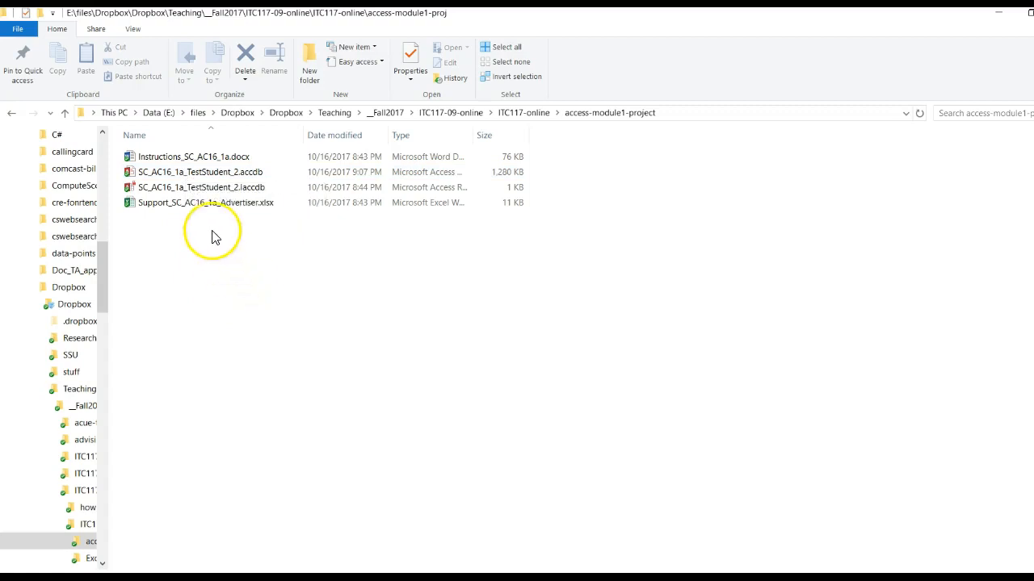
double_click(185, 207)
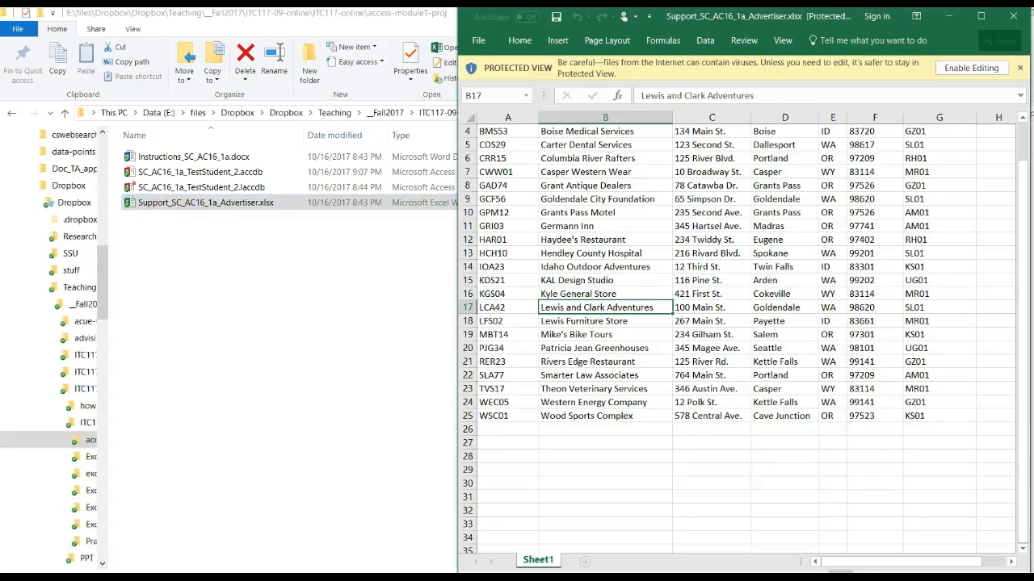
left_click(965, 71)
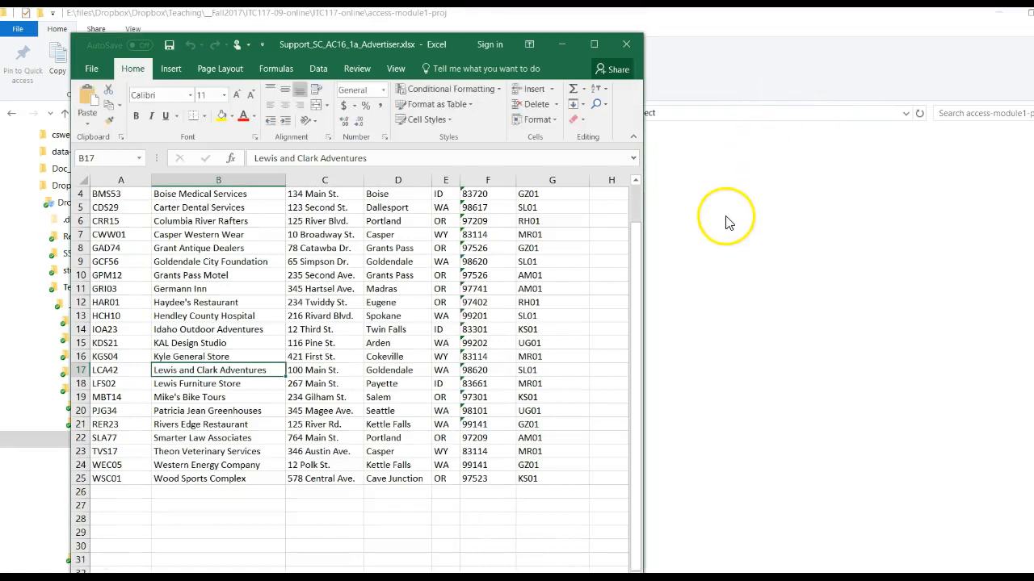
key("alt+Tab")
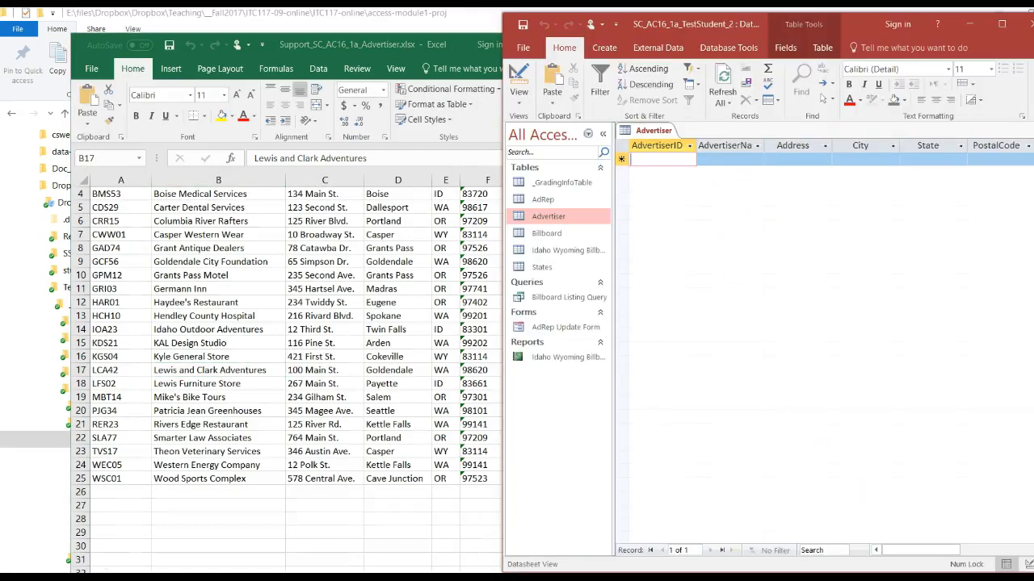
key("alt+Tab")
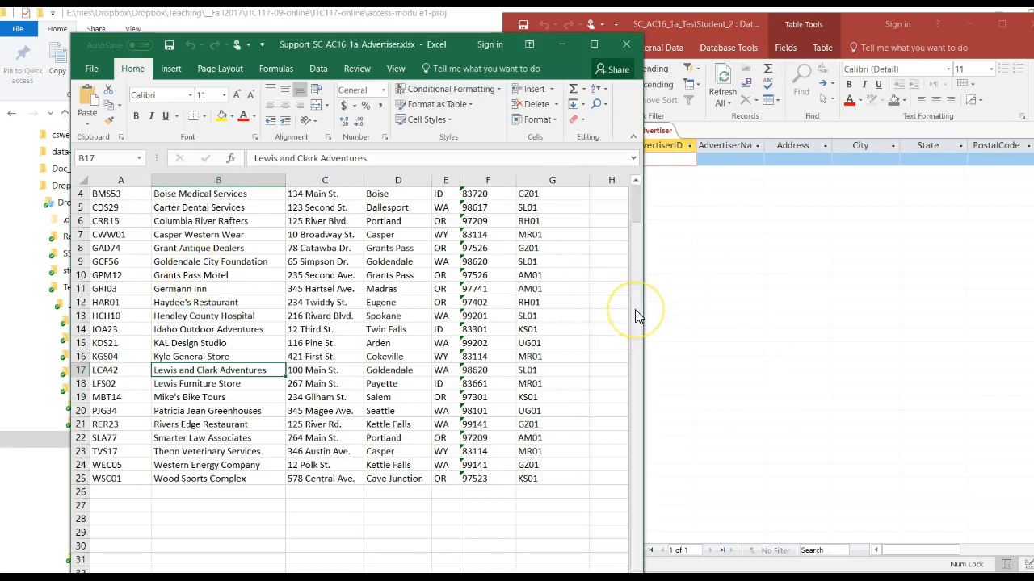
Step: Compare the column headings in the Excel support workbook with the Advertiser table's fields, from AdvertiserID through AdRepNumber
scroll(638, 226, "up", 1)
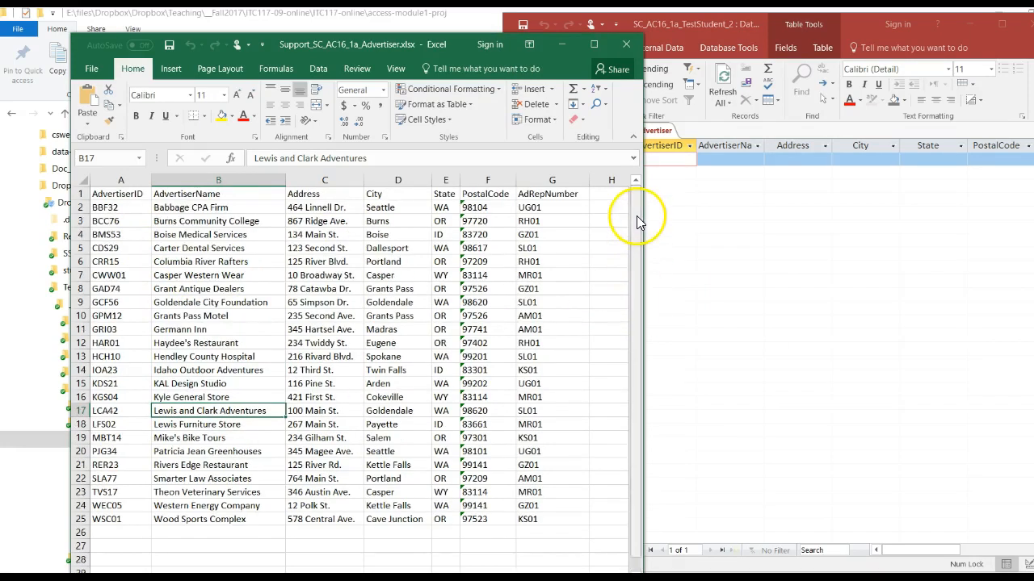
left_click(106, 195)
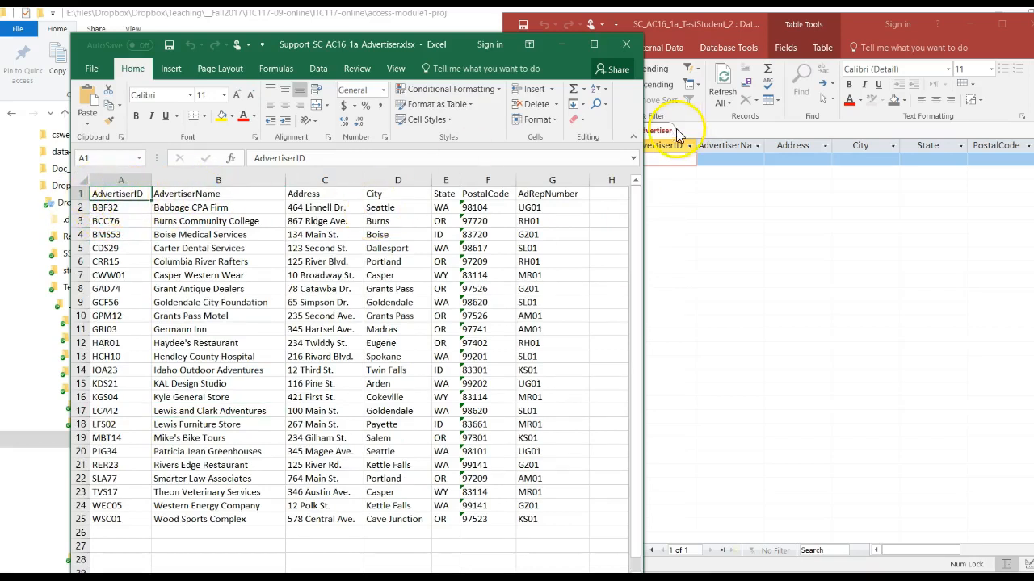
left_click(678, 145)
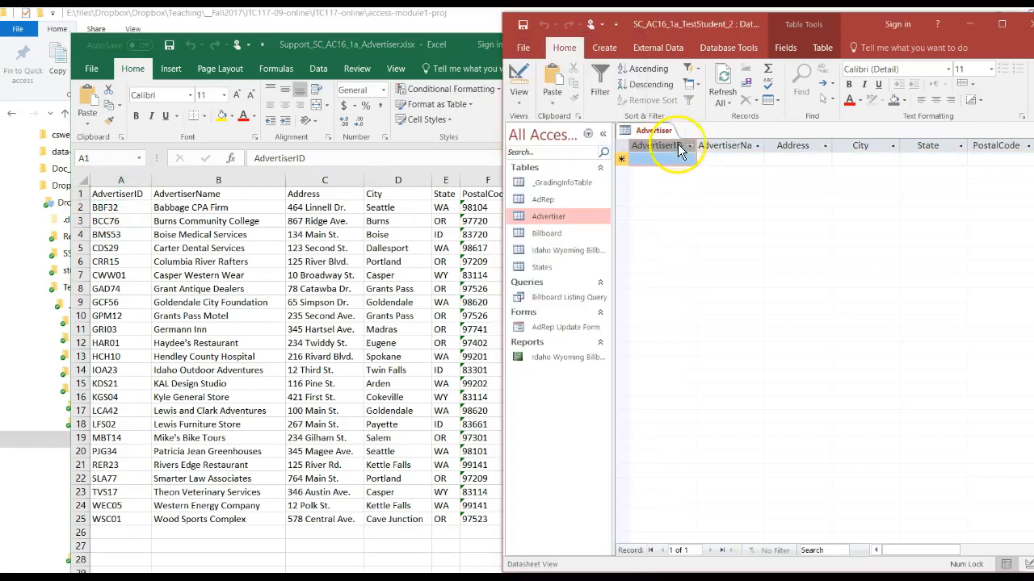
double_click(764, 143)
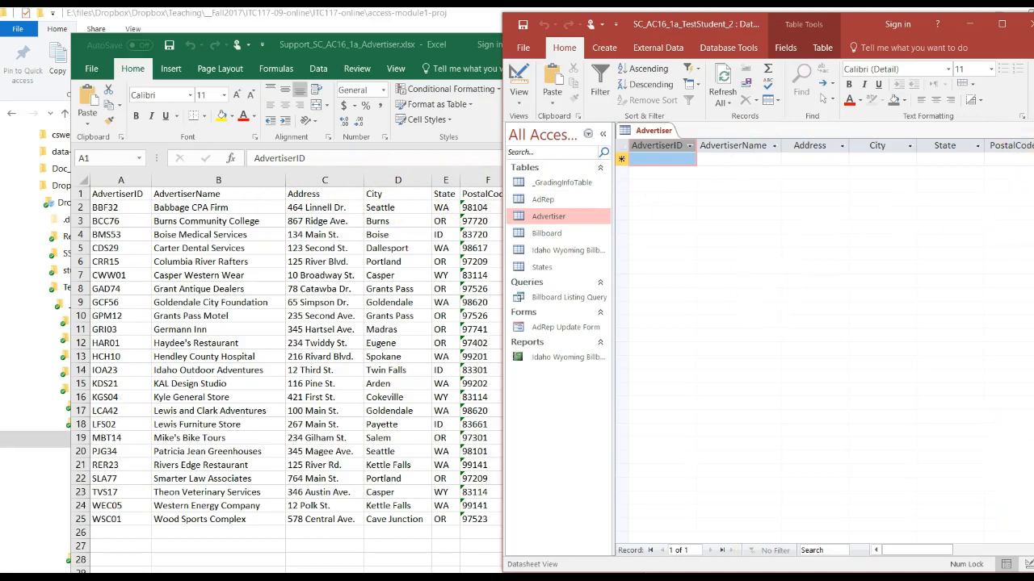
left_click(1032, 550)
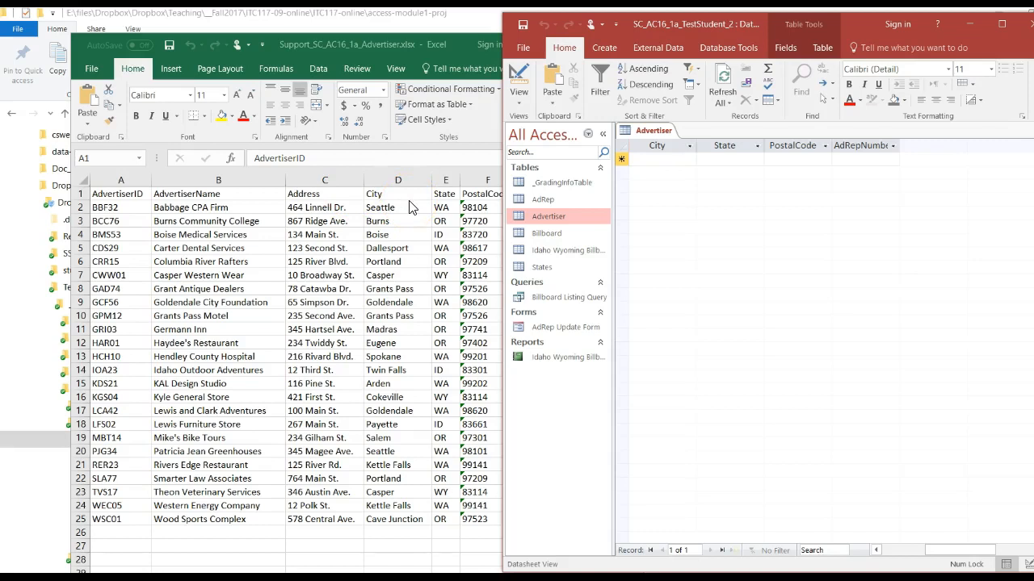
left_click(82, 194)
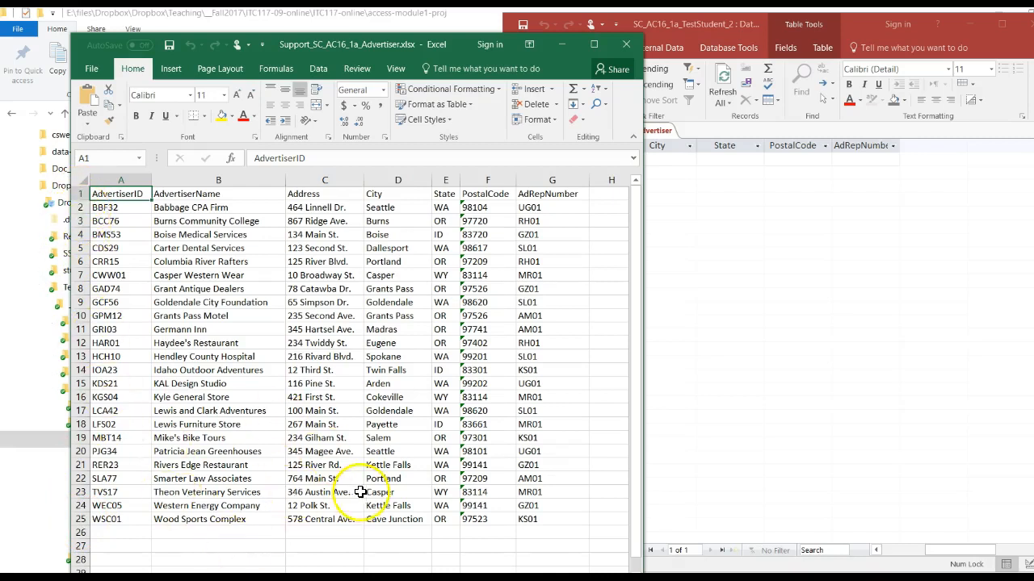
left_click(811, 382)
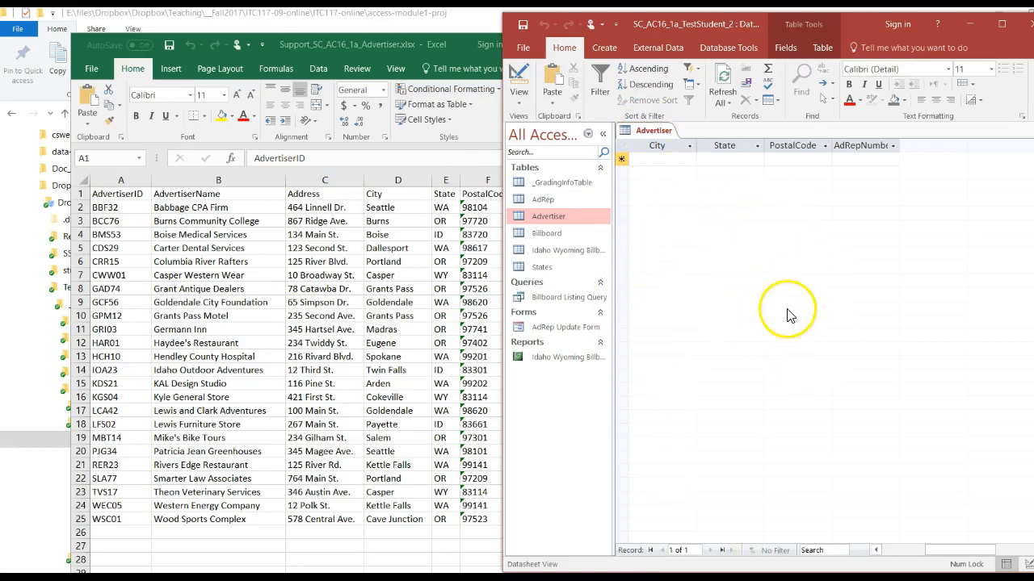
left_click(474, 156)
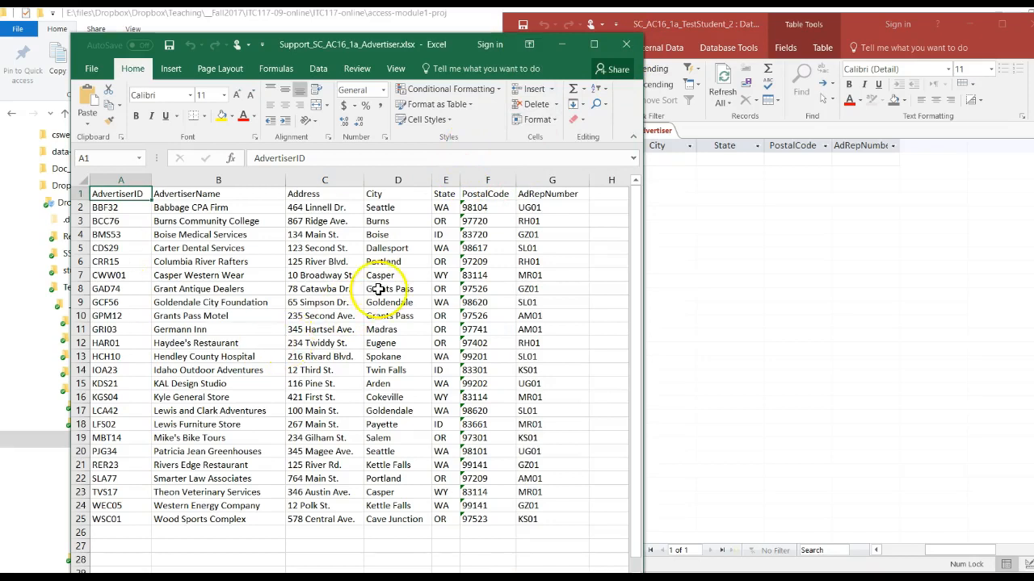
Step: Close the Excel support workbook, and close the Advertiser table in Access without saving its layout changes
left_click(621, 49)
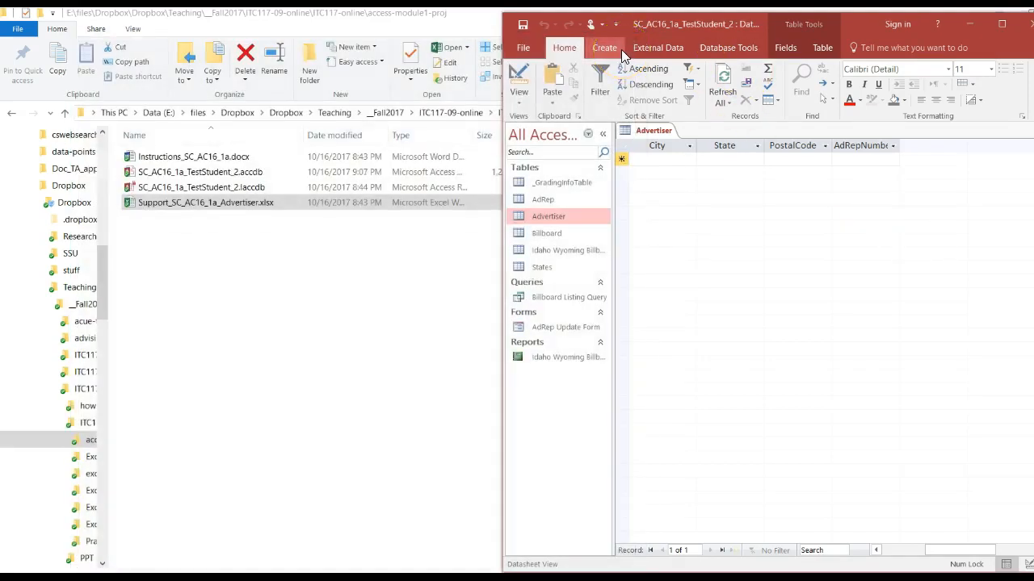
left_click(655, 134)
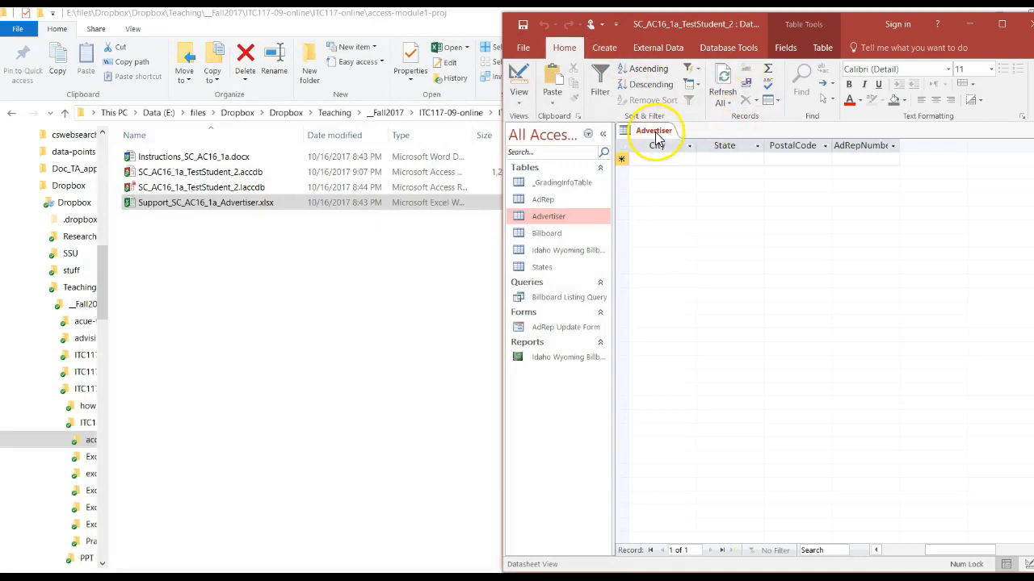
right_click(656, 136)
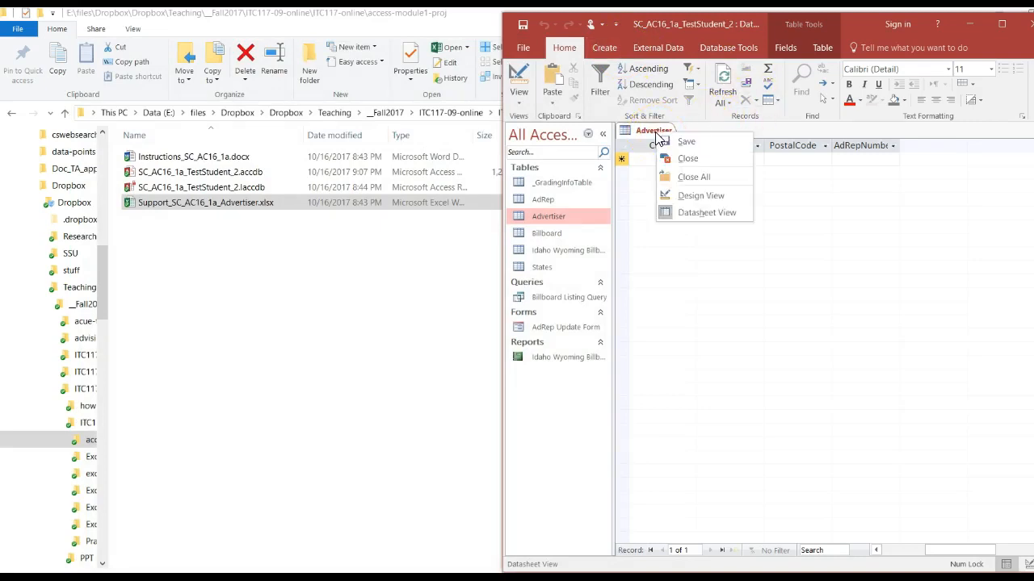
left_click(685, 160)
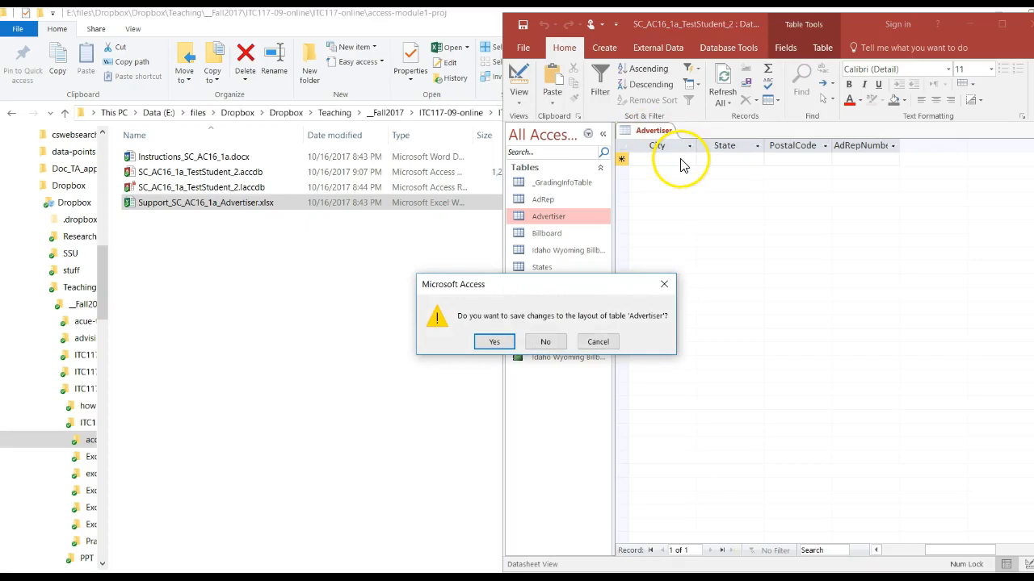
left_click(544, 343)
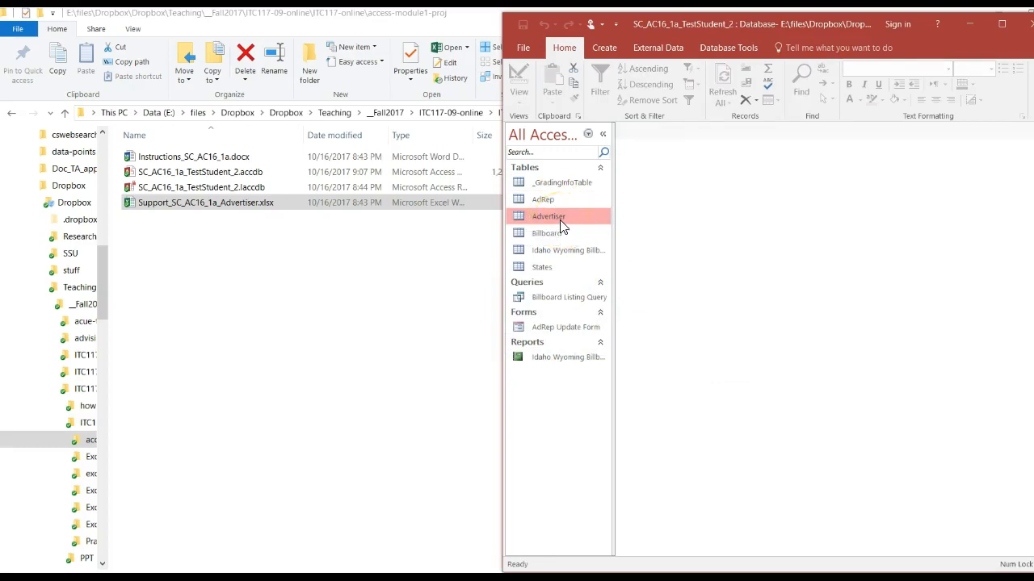
Step: Maximize the Access window and start an import of external data from an Excel file
left_click(660, 48)
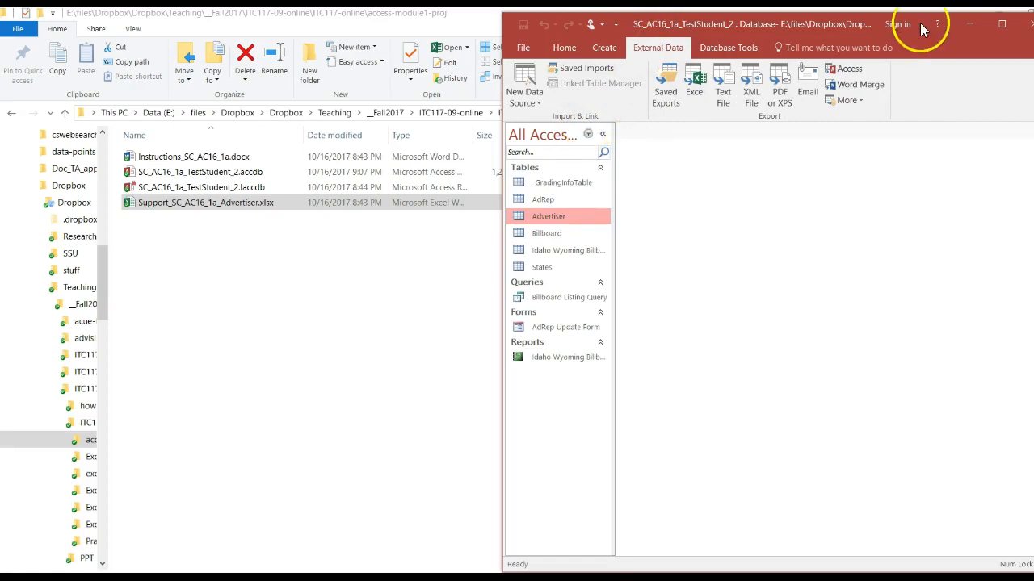
left_click(1001, 26)
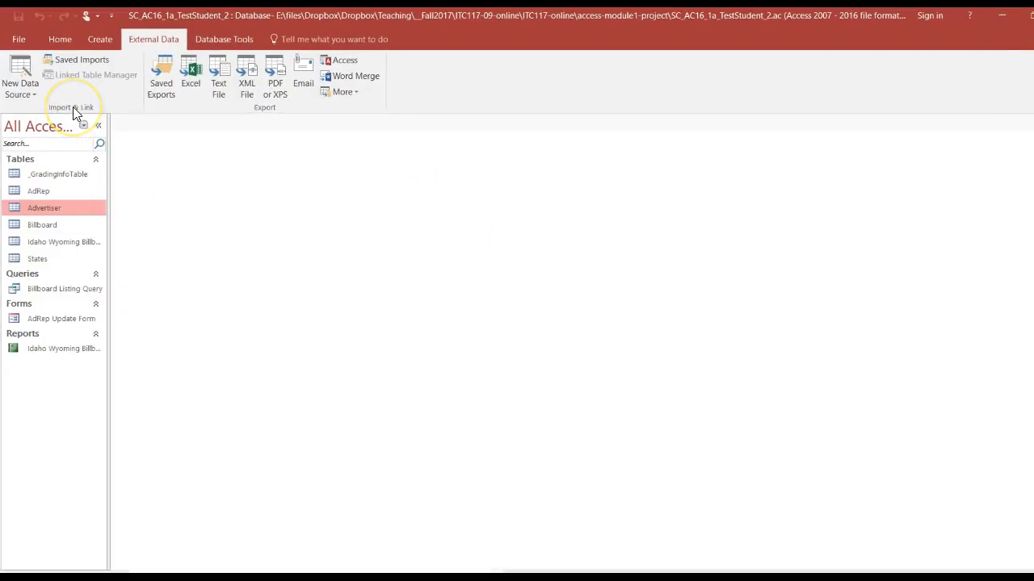
left_click(34, 97)
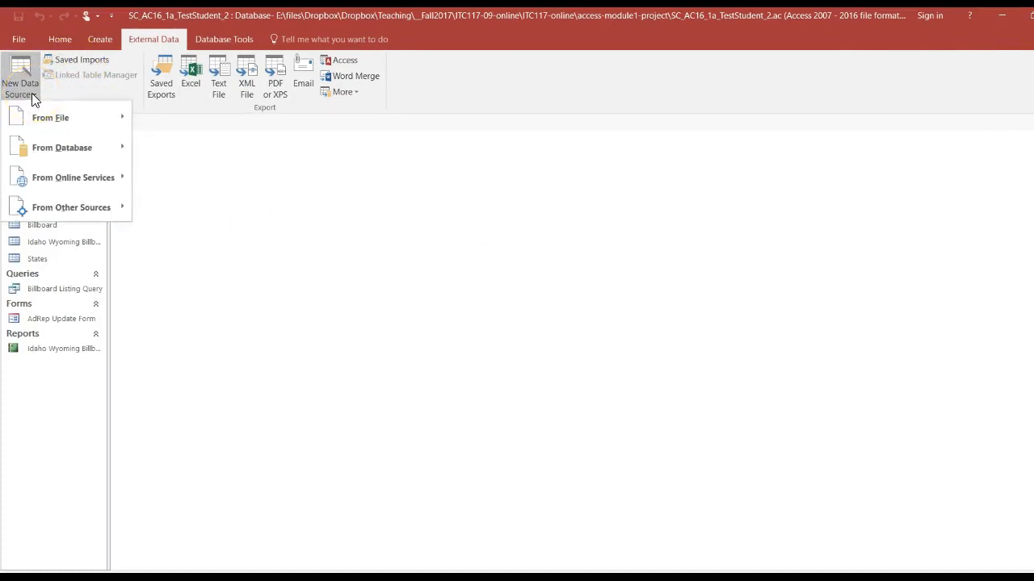
mouse_move(52, 119)
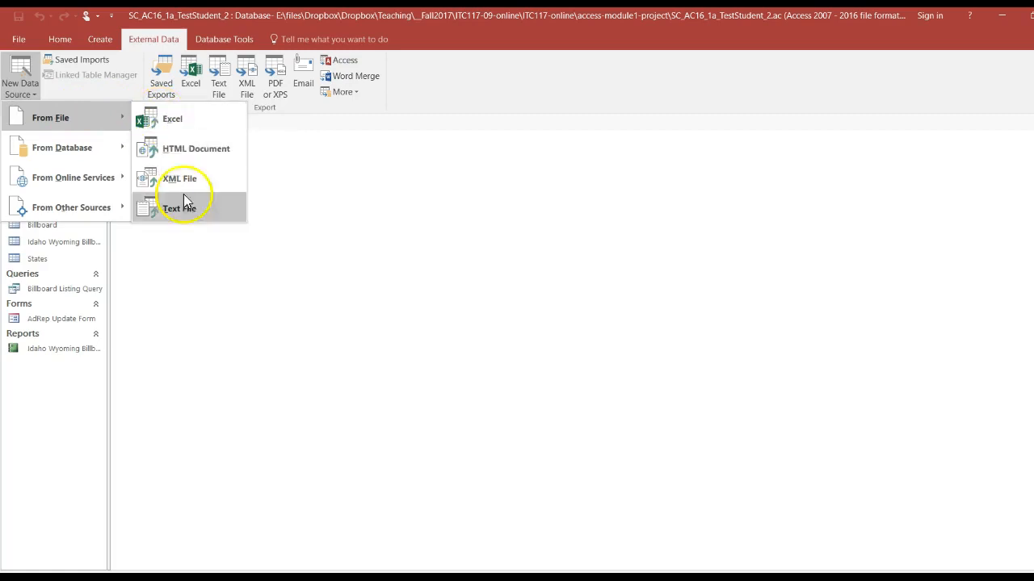
left_click(178, 125)
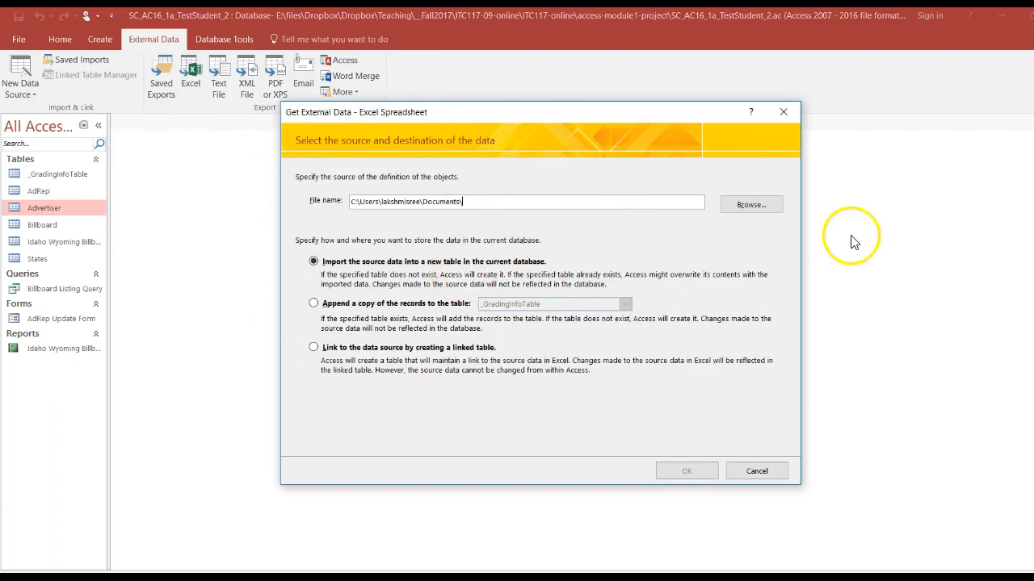
Step: Choose Support_SC_AC16_1a_Advertiser.xlsx from Dropbox\Teaching\__Fall2017\ITC117-09-online\ITC117-online\access-module1-project as the import source
left_click(746, 209)
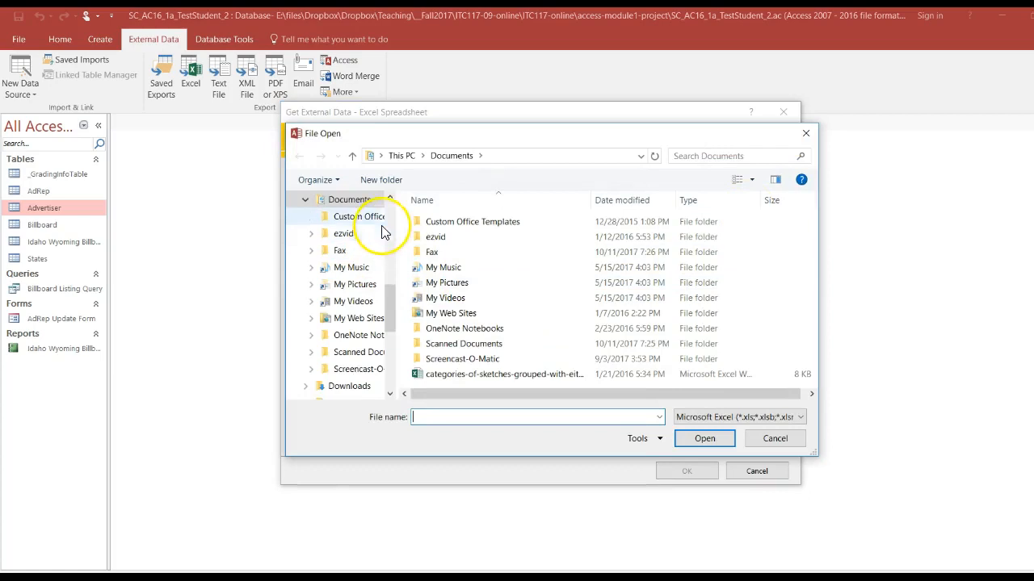
scroll(390, 210, "up", 5)
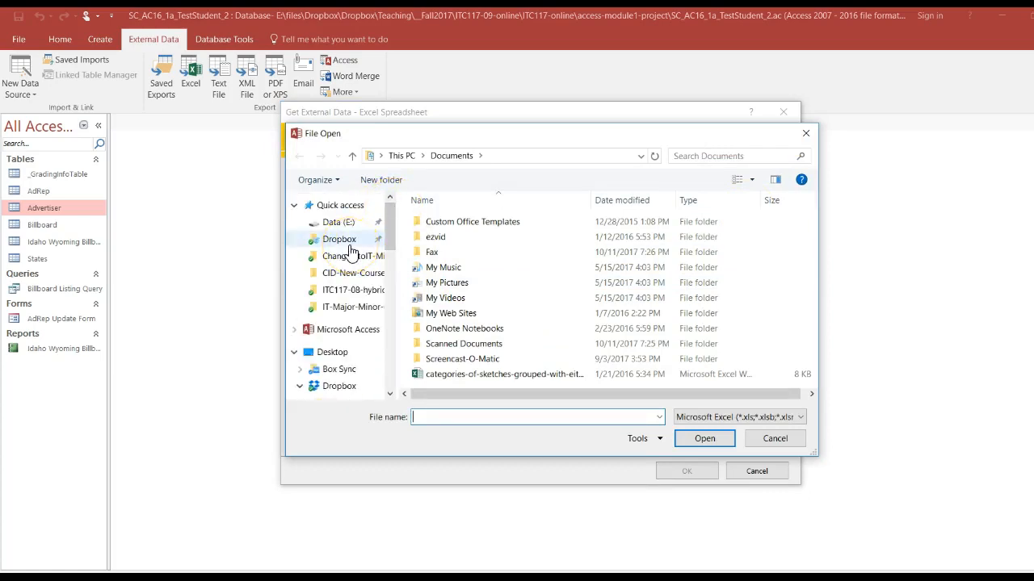
left_click(348, 241)
left_click(461, 291)
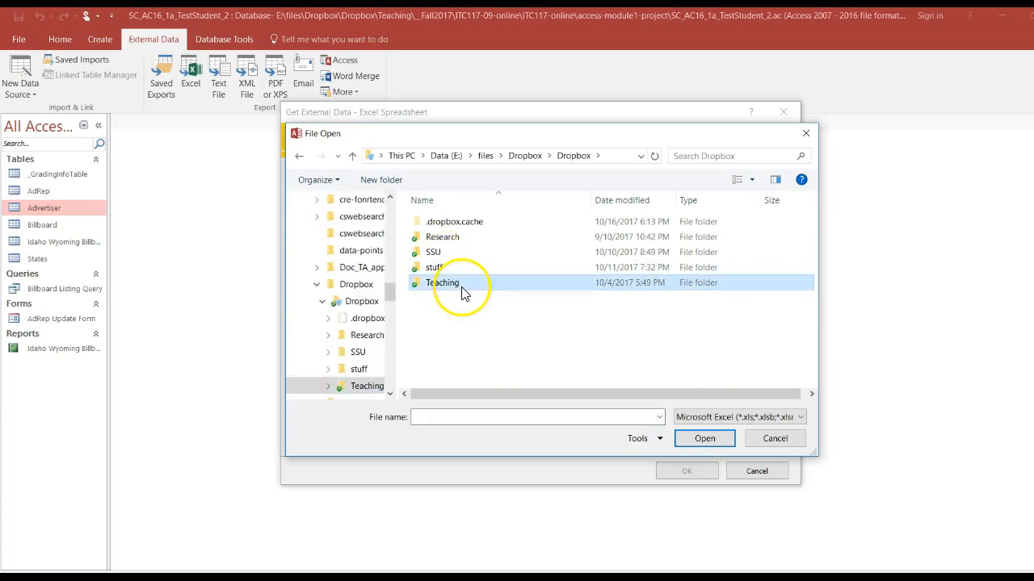
double_click(463, 292)
double_click(476, 220)
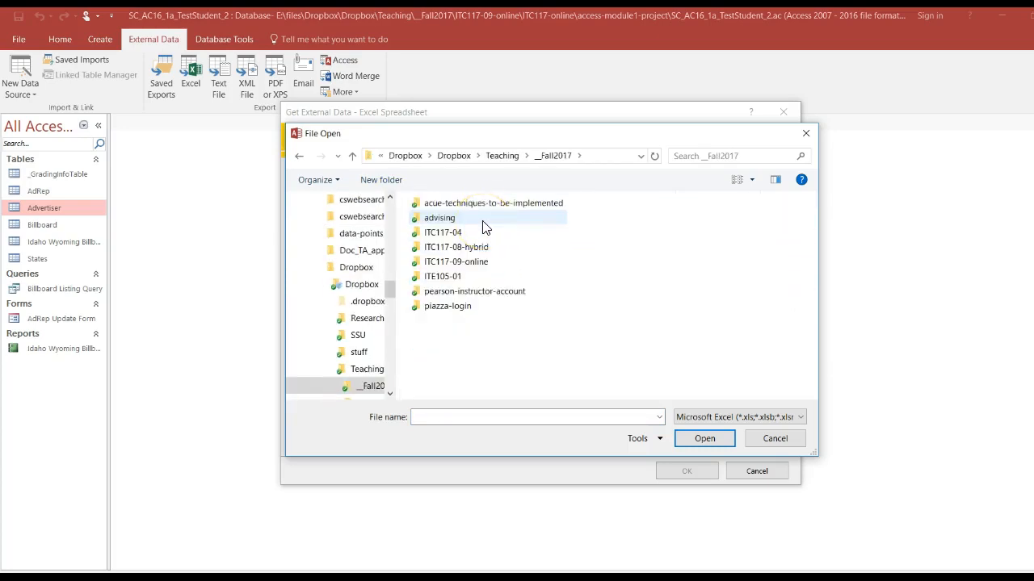
double_click(475, 262)
double_click(487, 234)
double_click(487, 224)
left_click(500, 229)
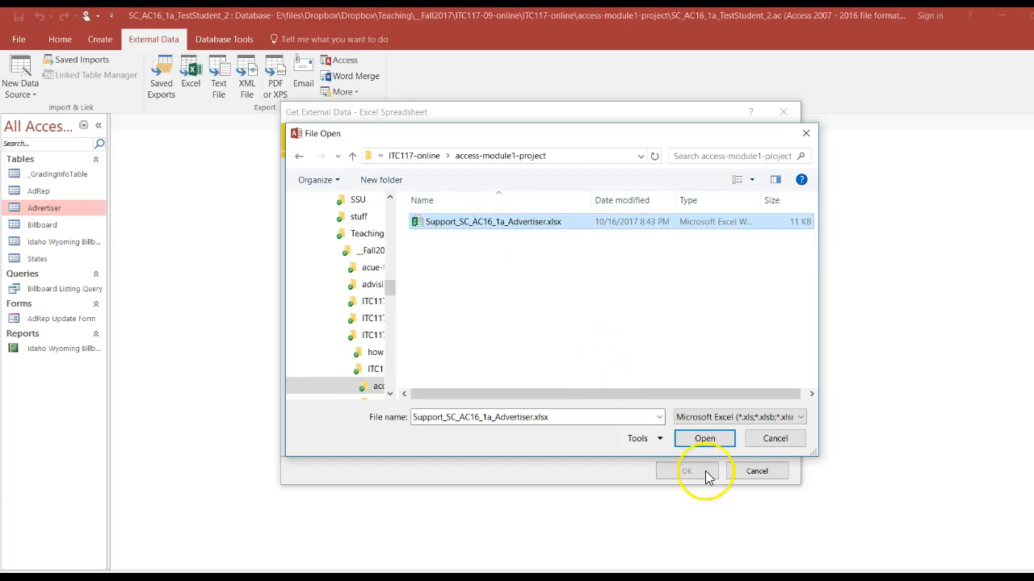
left_click(707, 444)
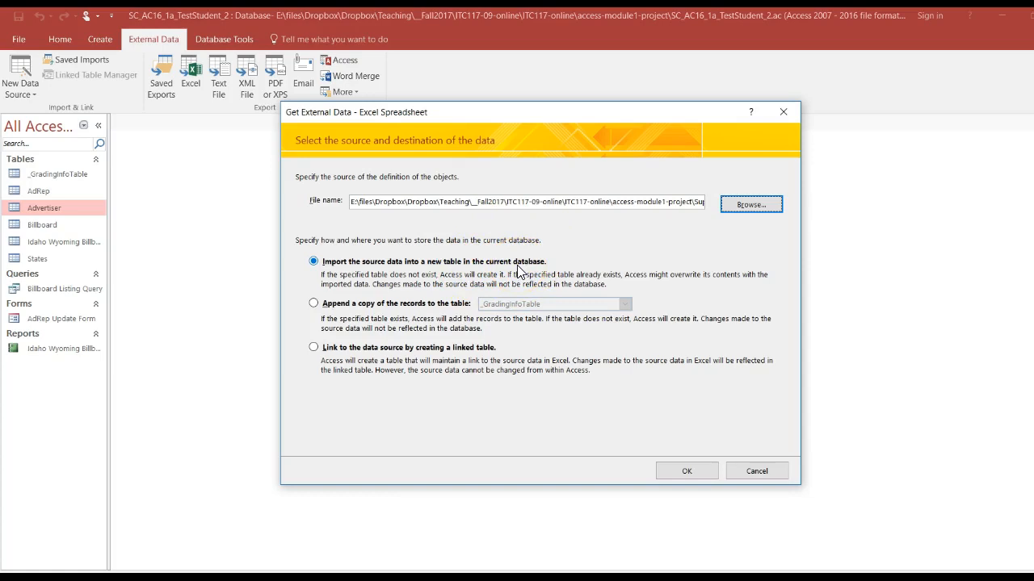
Step: Set the import to append a copy of the records to the Advertiser table and continue to the Import Spreadsheet Wizard
left_click(314, 305)
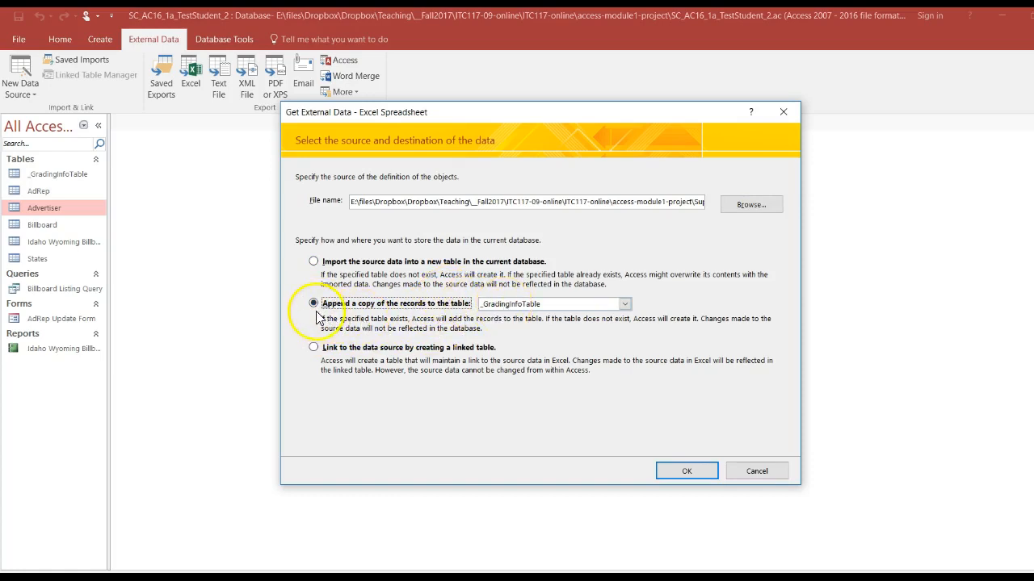
left_click(625, 304)
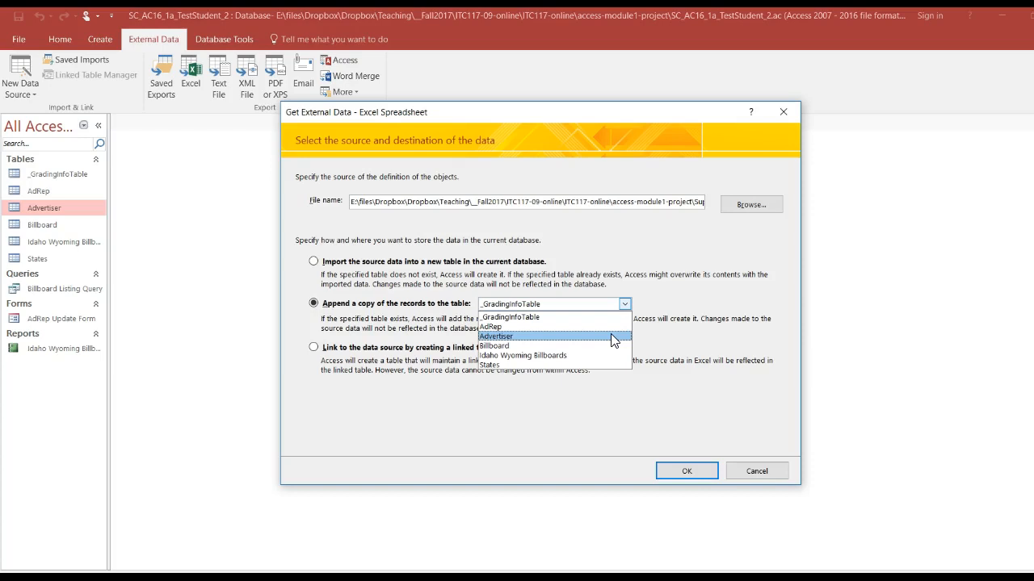
left_click(612, 336)
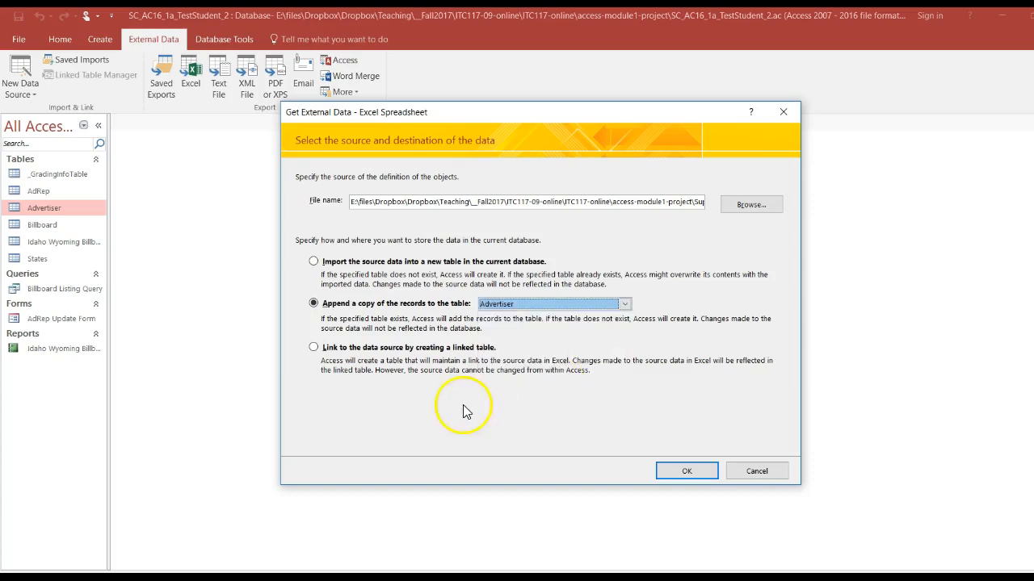
left_click(671, 473)
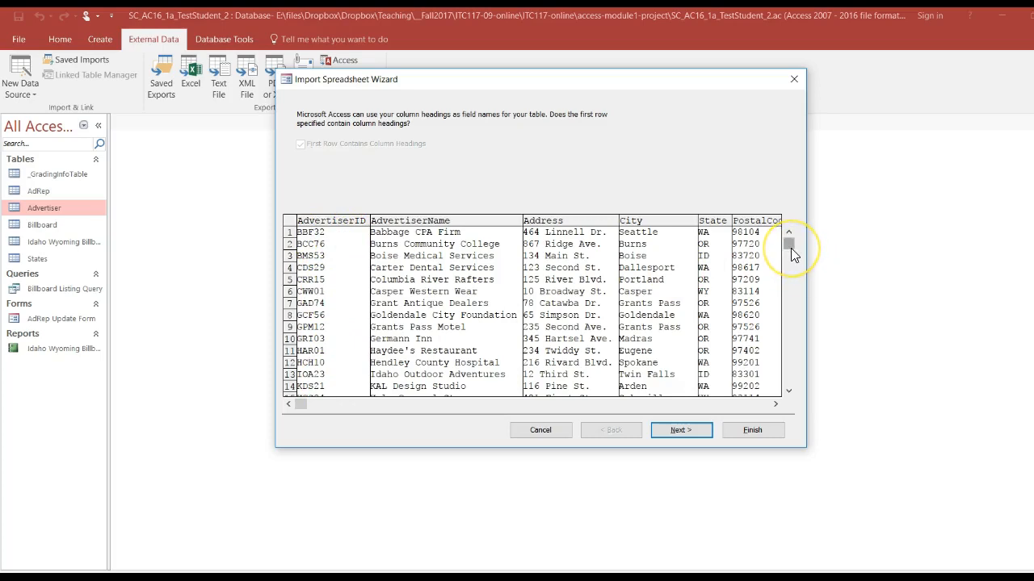
Step: Review the spreadsheet rows and finish importing them into the Advertiser table without saving the import steps
left_click_drag(790, 247, 802, 390)
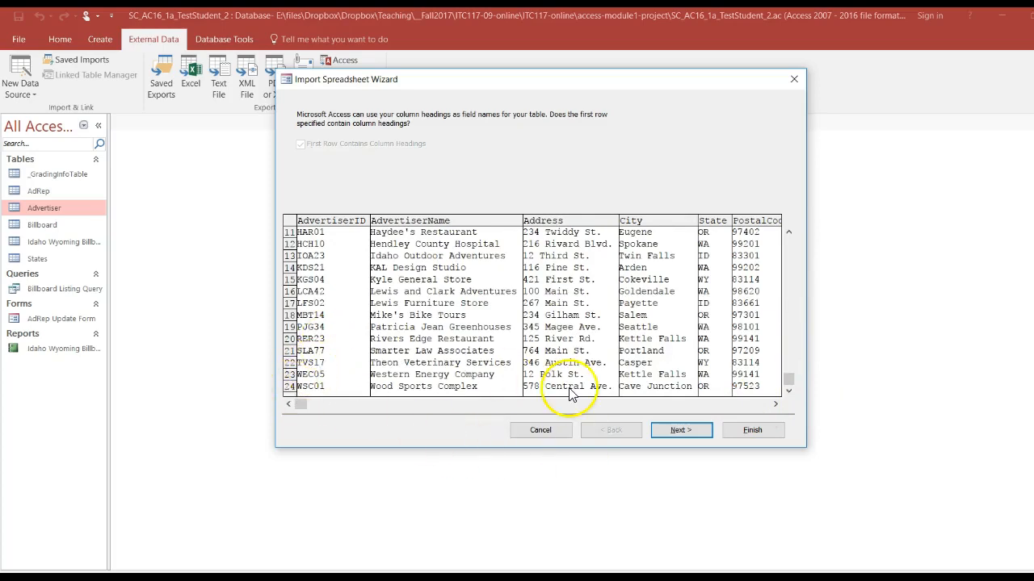
left_click(689, 433)
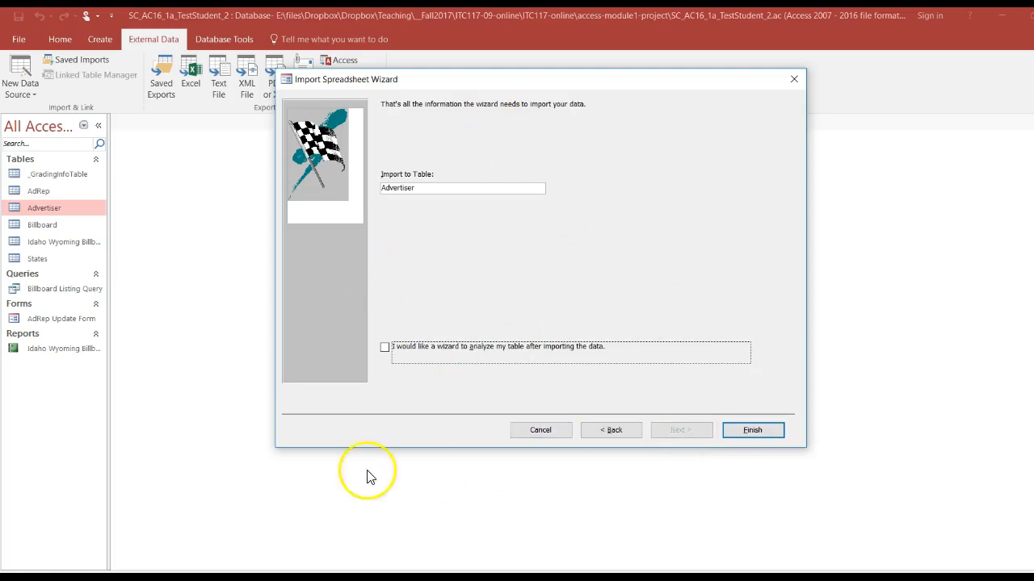
left_click(750, 431)
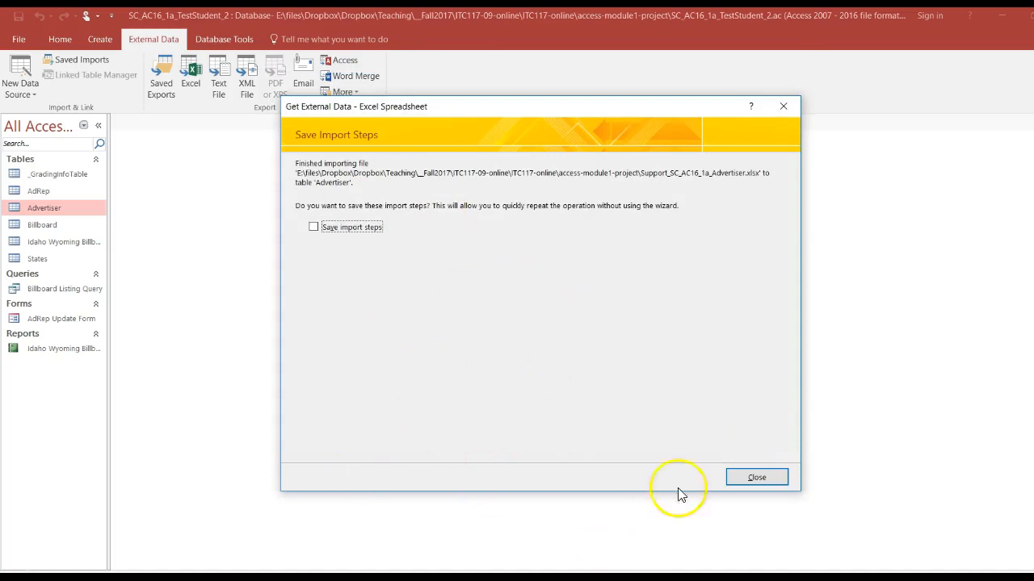
left_click(751, 479)
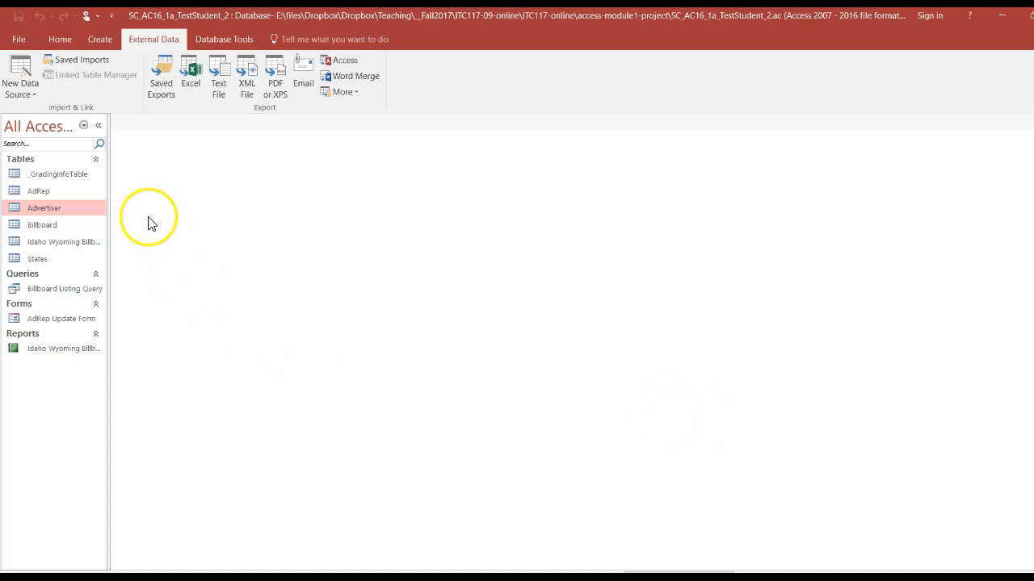
Step: Open the Advertiser table to check the imported records, and close it again
double_click(78, 215)
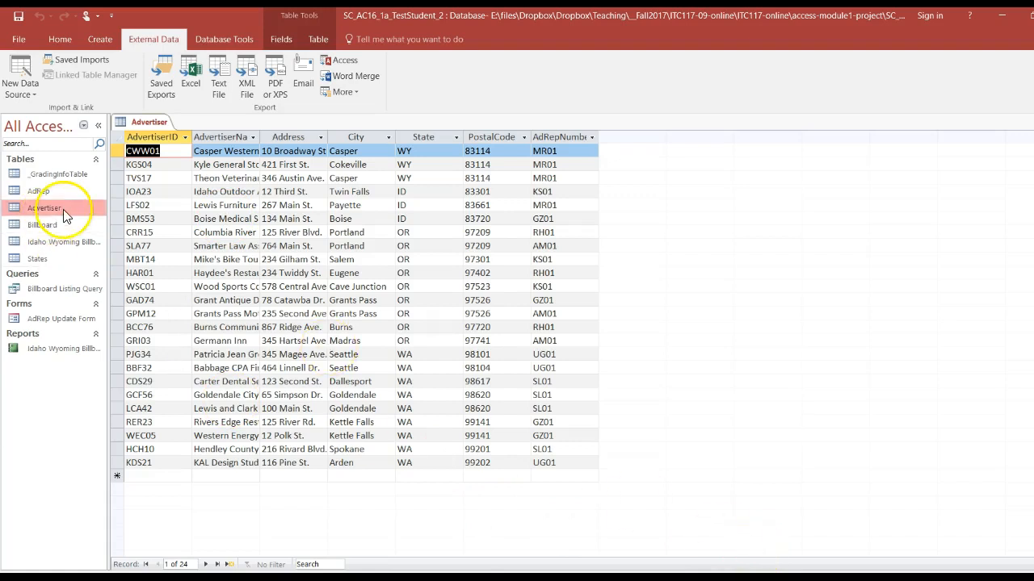
right_click(159, 125)
left_click(194, 148)
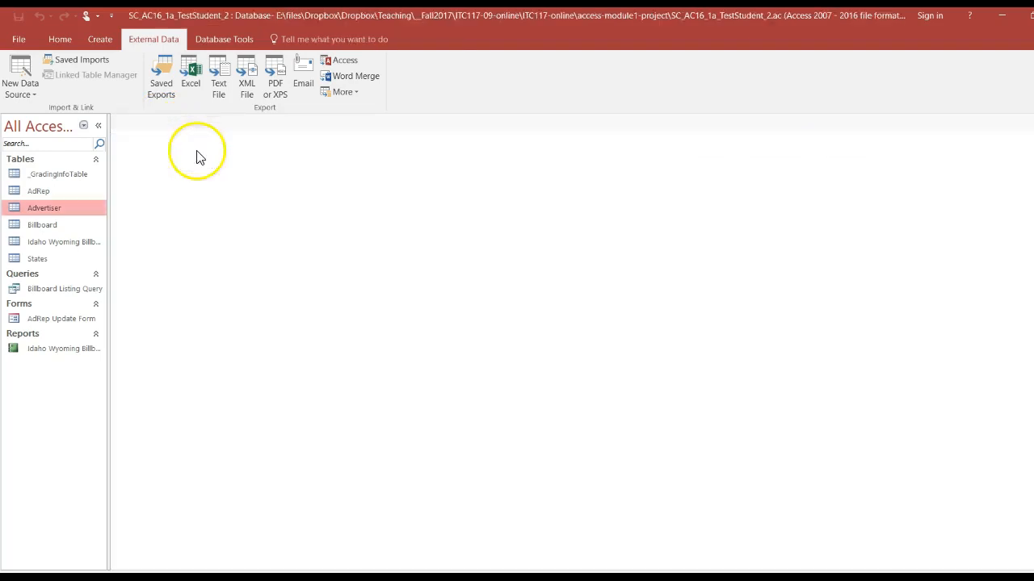
Step: Shrink the database window, switch to the Word instructions beside it and read tasks 8 and 9
left_click(1027, 20)
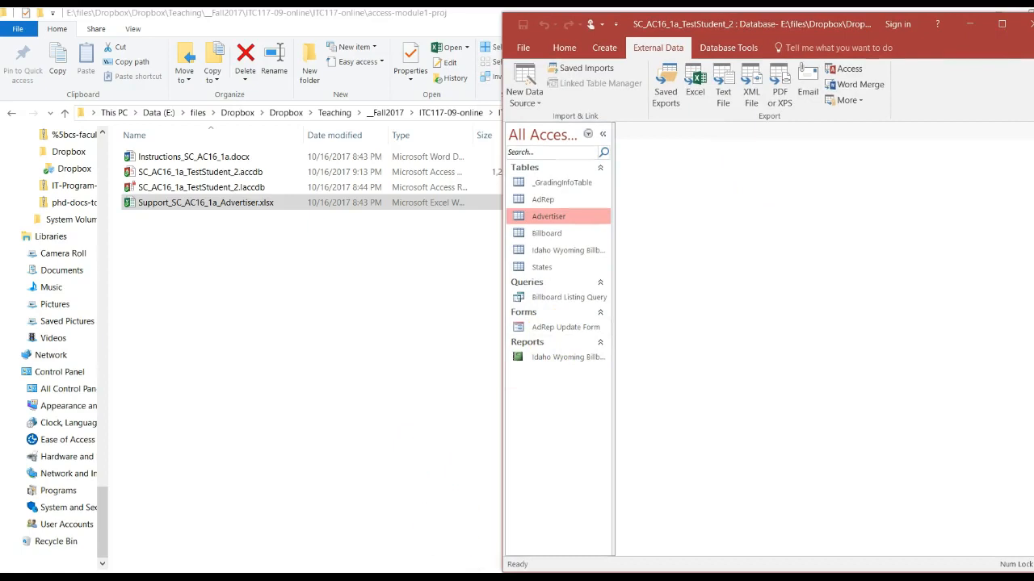
key("alt+Tab")
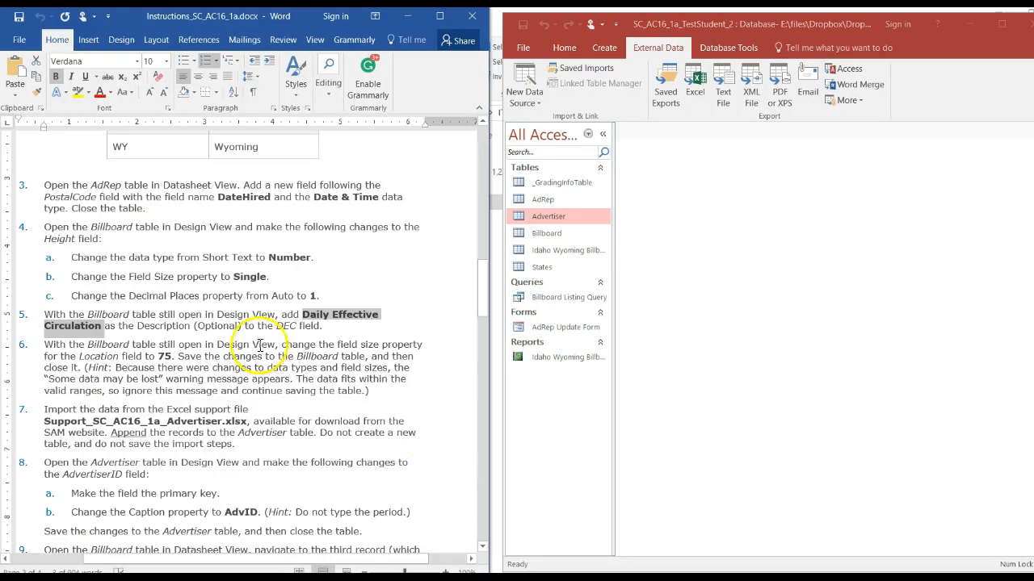
left_click(210, 381)
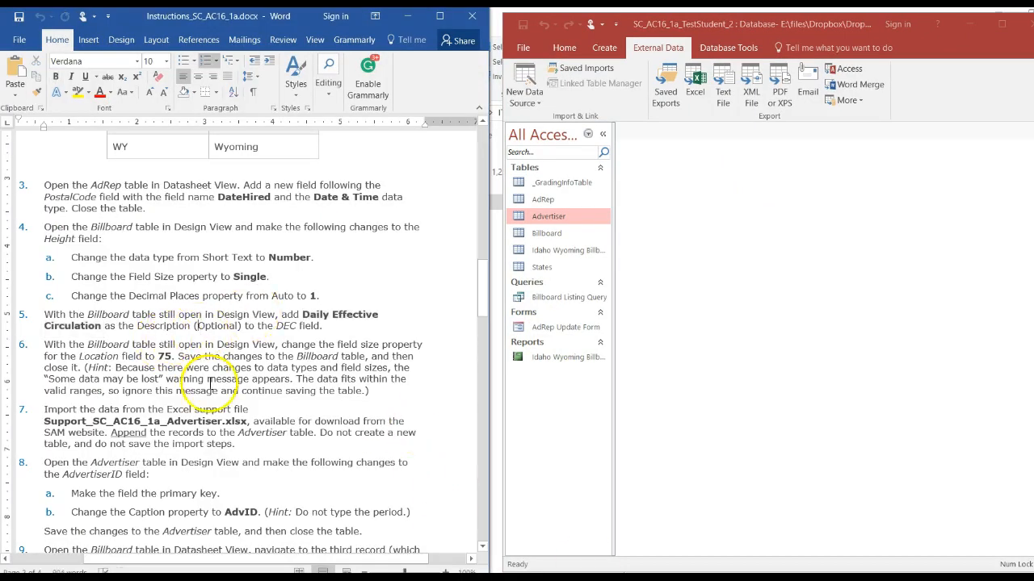
left_click(226, 494)
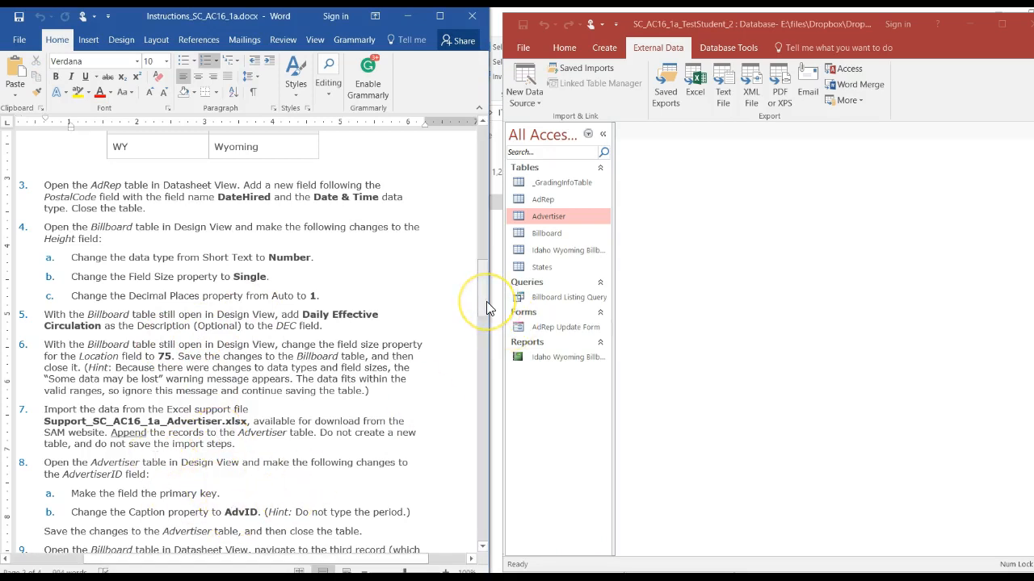
left_click_drag(486, 309, 507, 335)
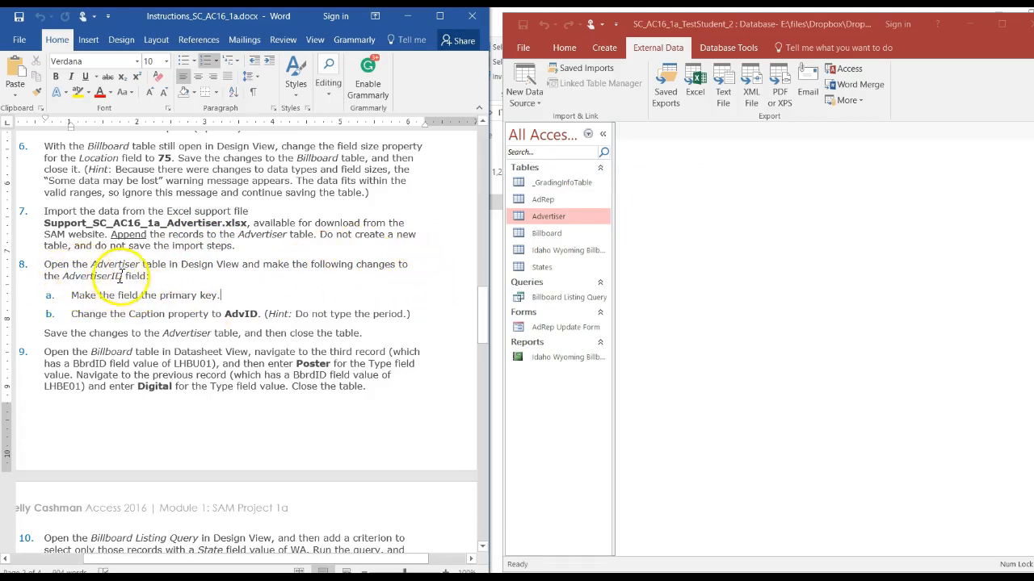
Step: Open the Advertiser table in Design View and make the AdvertiserID field the primary key
right_click(570, 217)
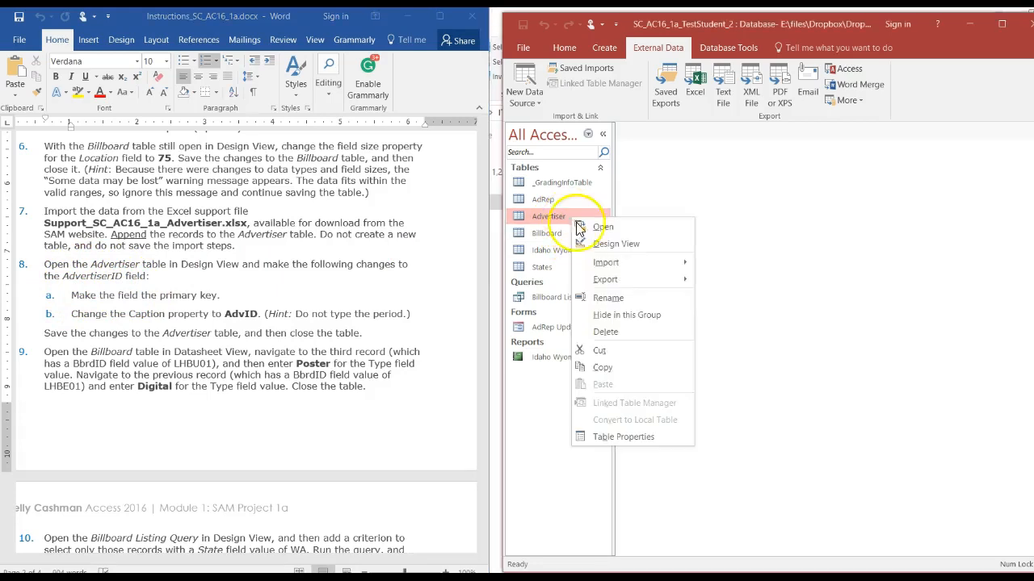
left_click(588, 243)
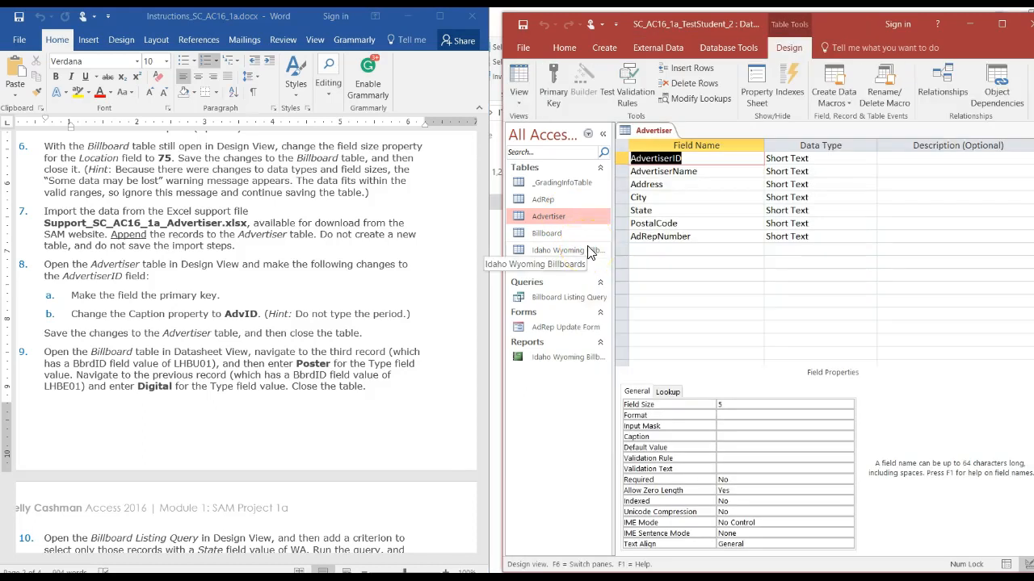
left_click(690, 157)
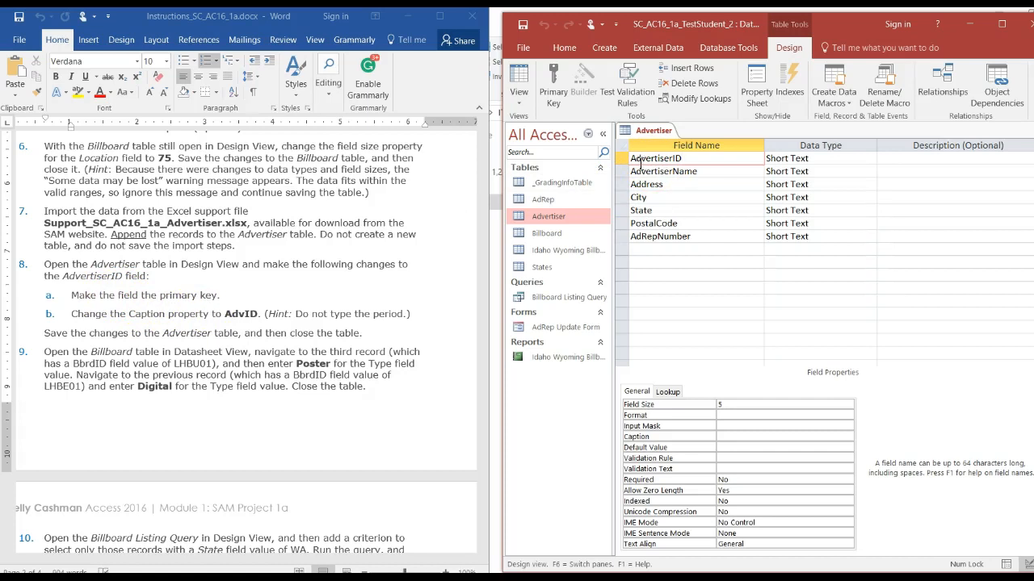
left_click(621, 159)
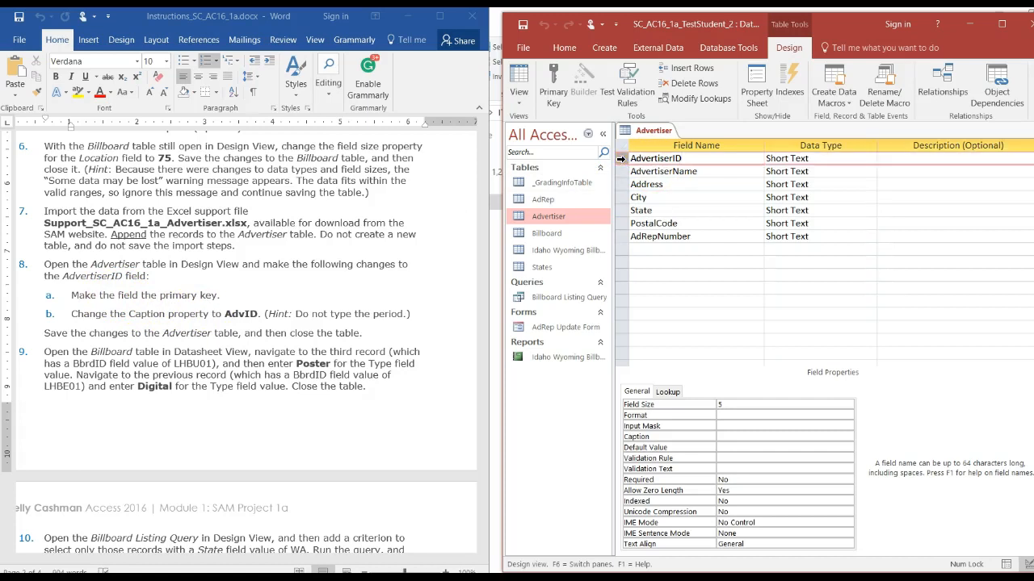
left_click(619, 162)
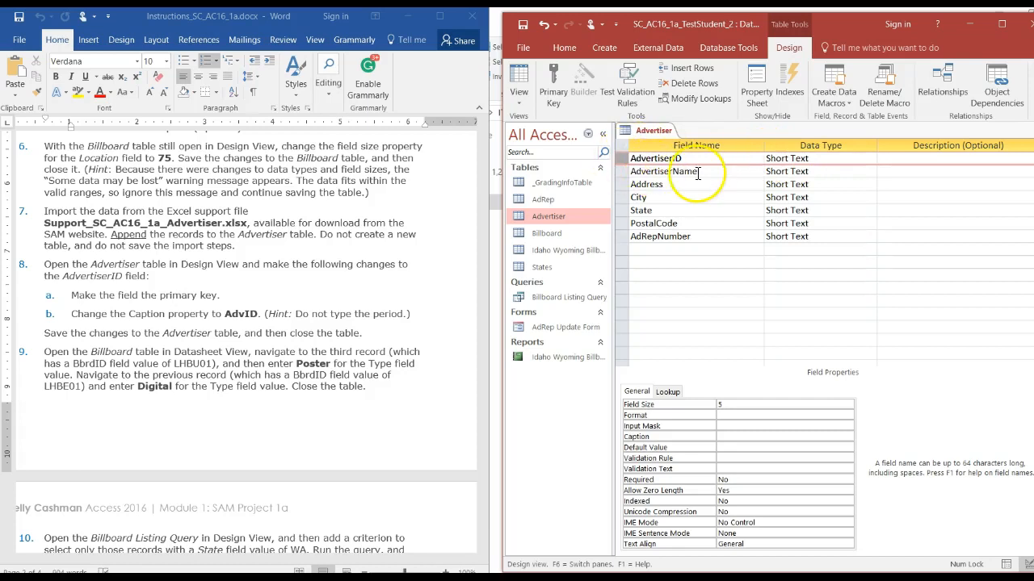
left_click(561, 99)
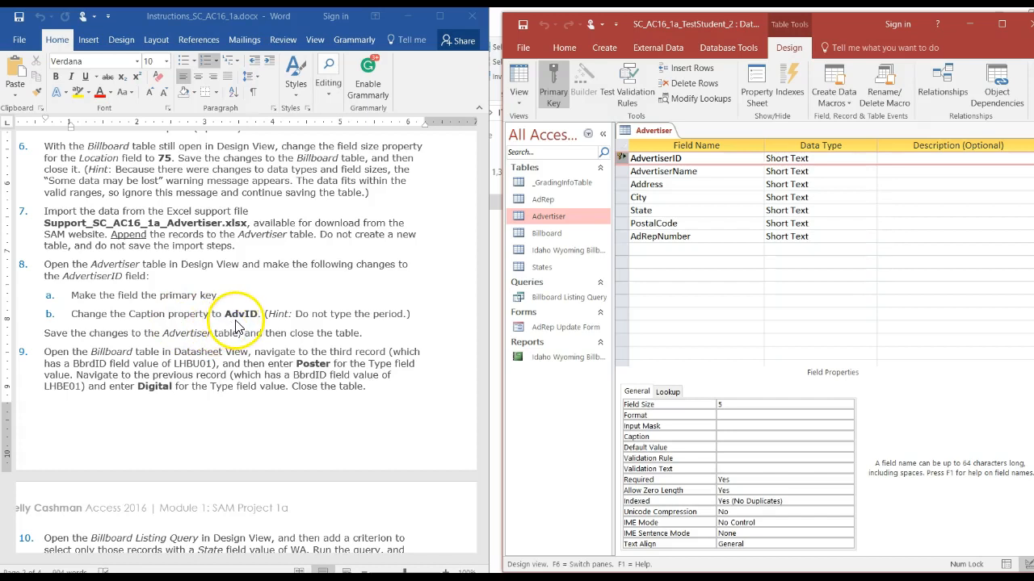
Step: Set the AdvertiserID field's Caption property to AdvID and save the Advertiser table
left_click(705, 158)
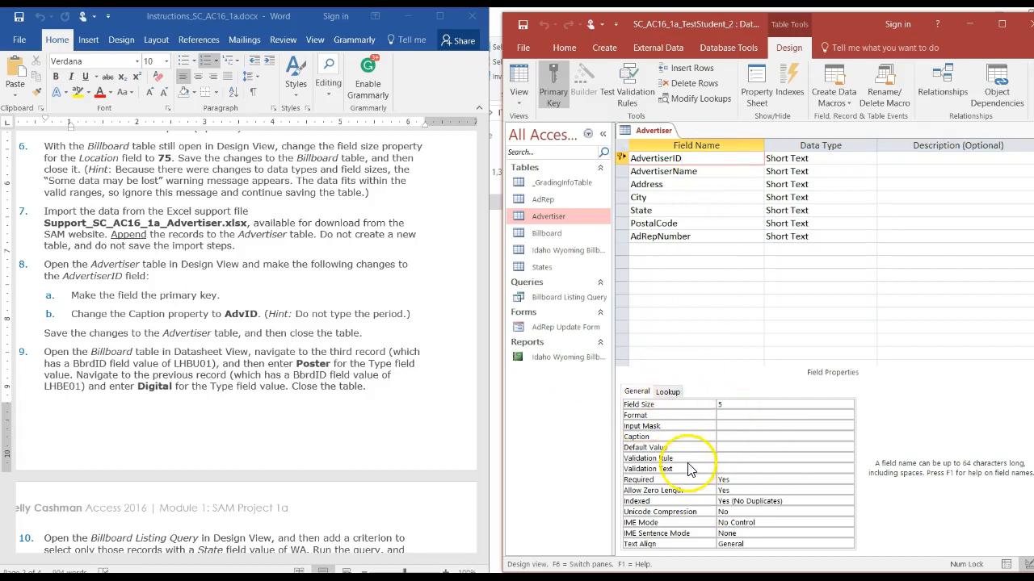
left_click(728, 437)
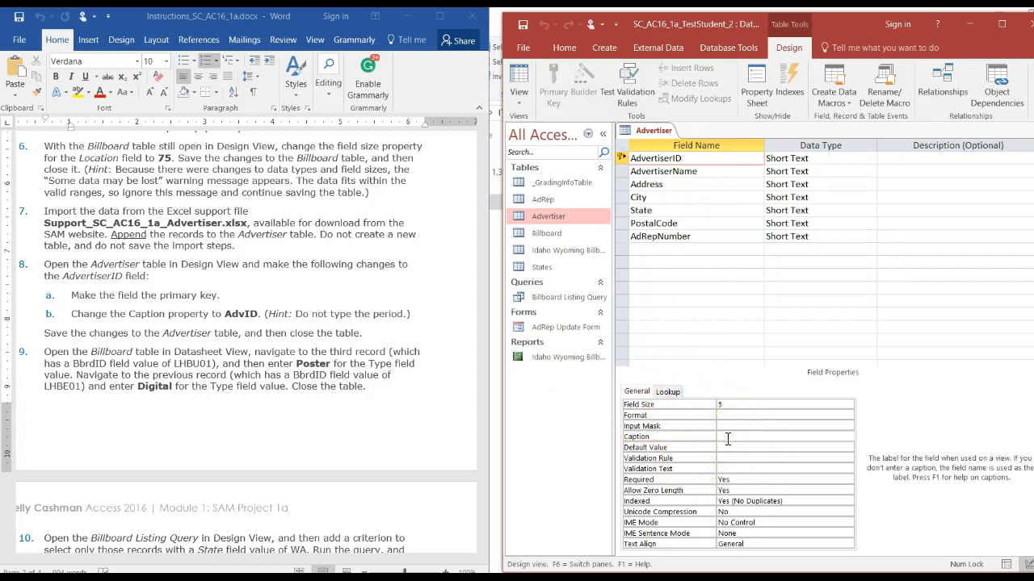
type("AdvID")
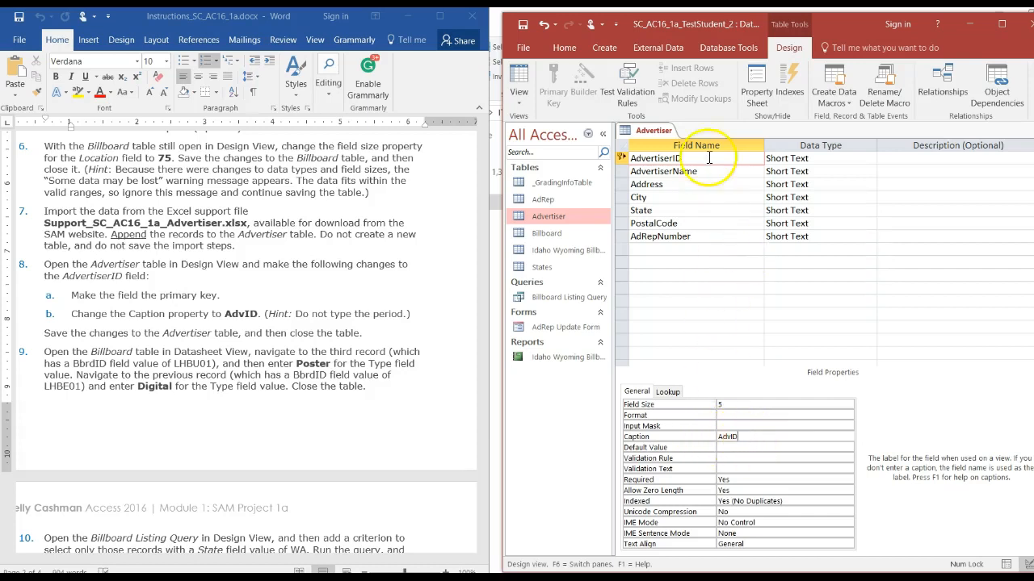
right_click(661, 132)
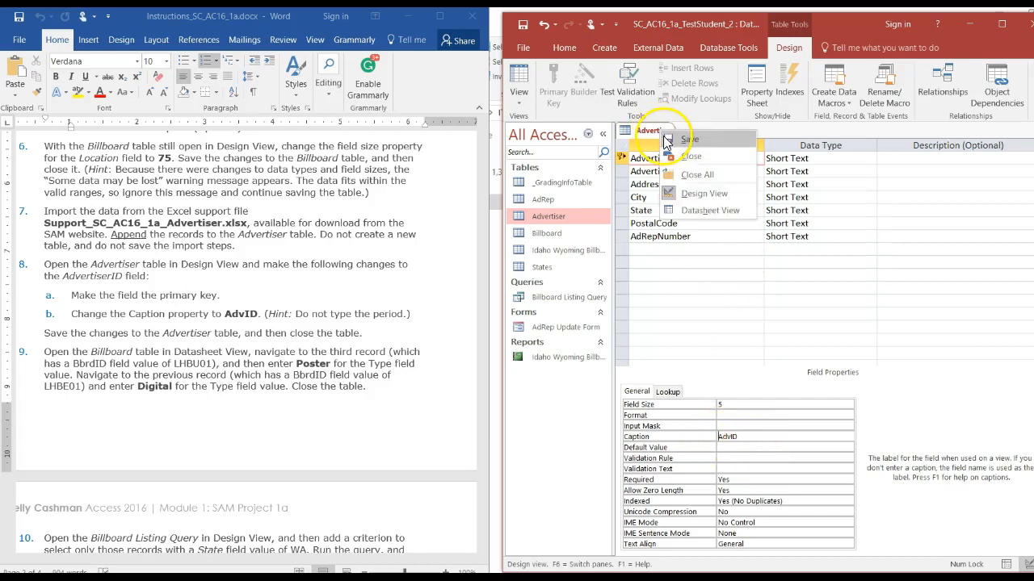
left_click(666, 141)
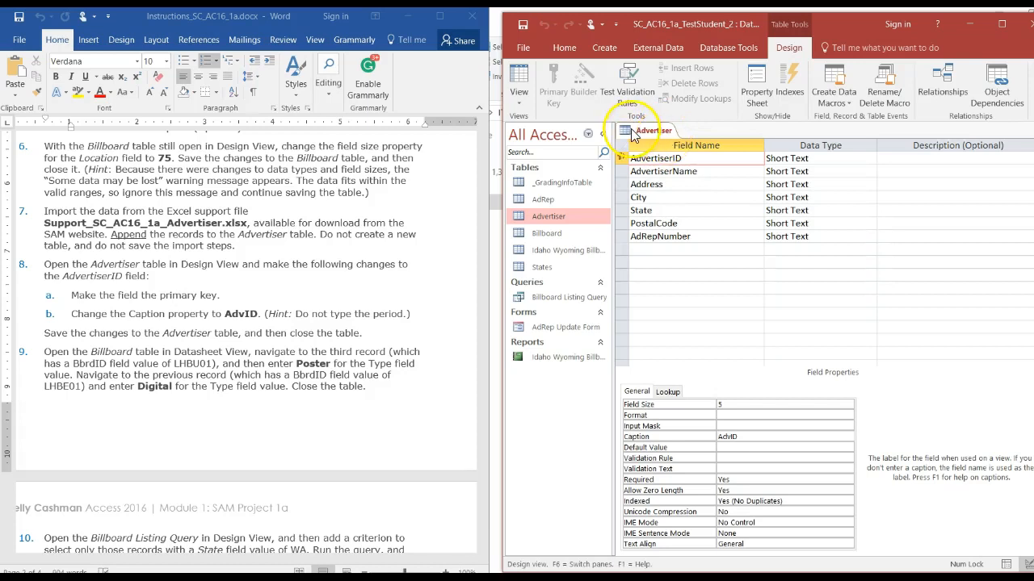
Step: Check the AdvertiserID caption in Datasheet View, then return to Design View and examine the field's properties
right_click(638, 135)
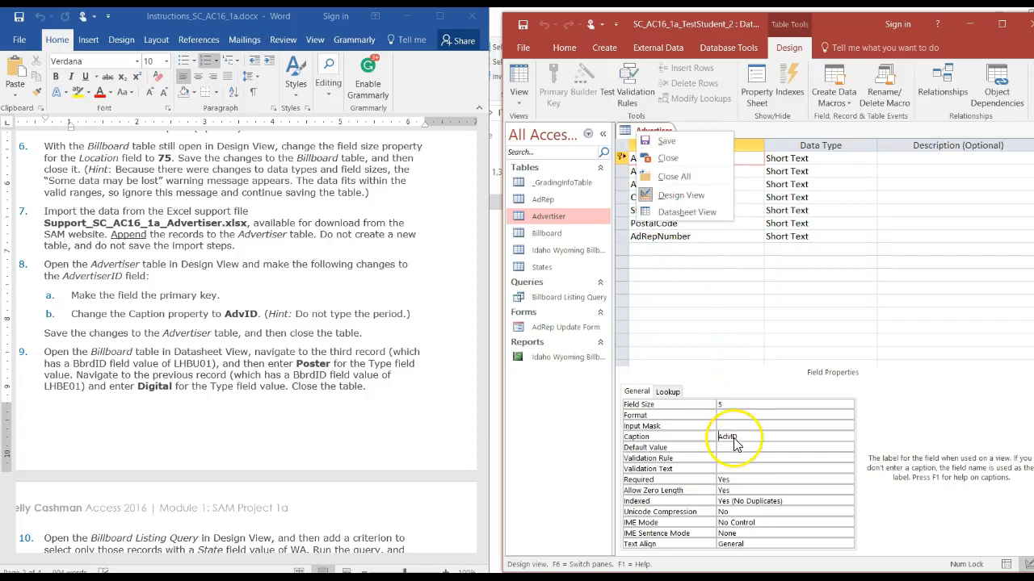
left_click(685, 213)
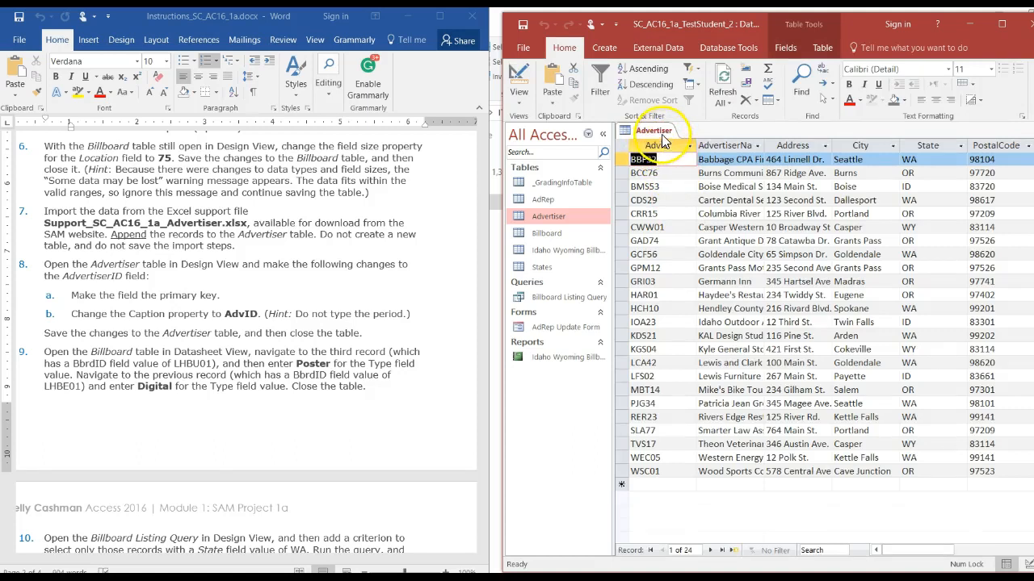
right_click(661, 132)
left_click(686, 194)
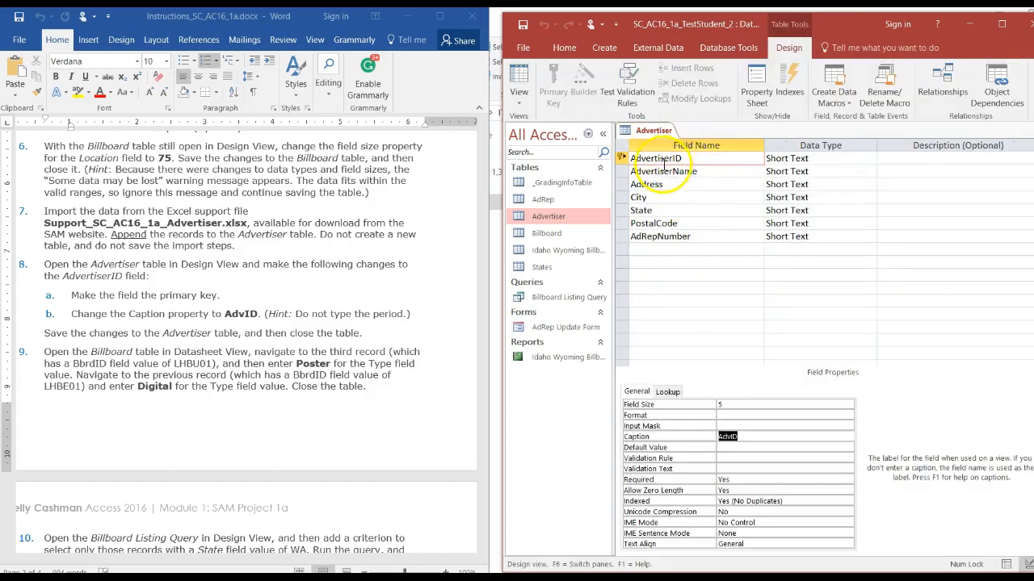
left_click(686, 159)
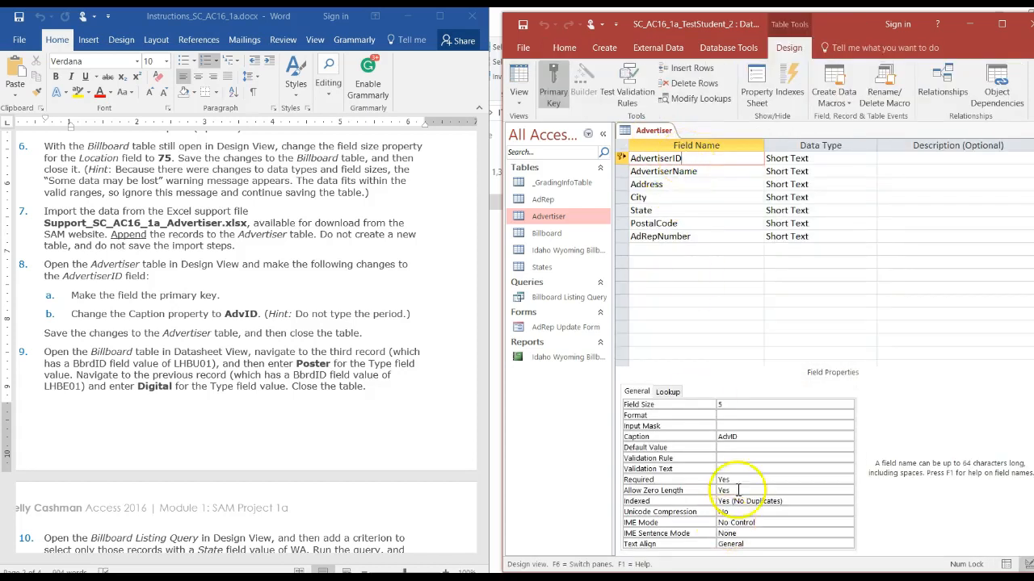
left_click(732, 447)
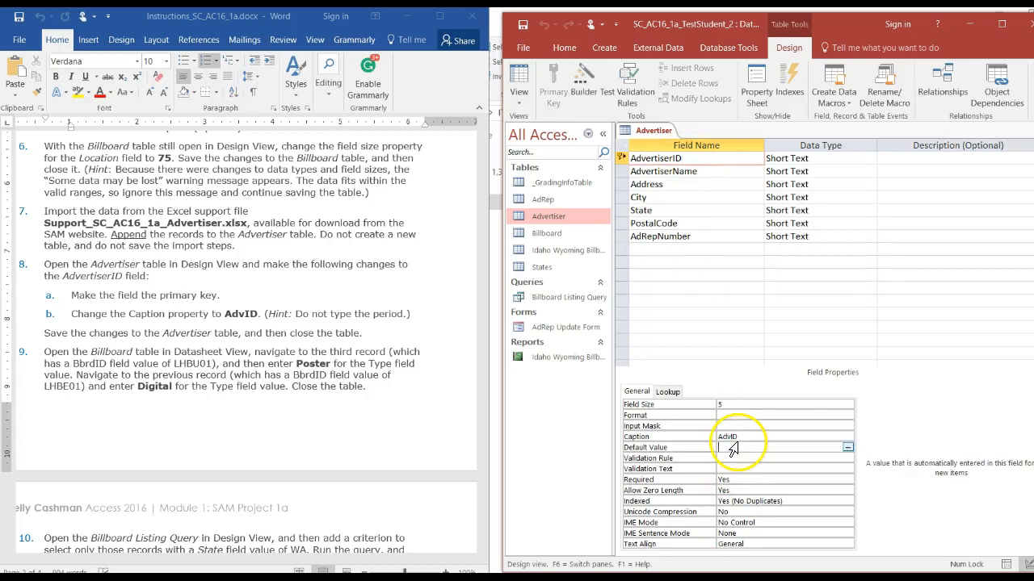
Step: Save the Advertiser table's design and close the table
right_click(661, 130)
left_click(668, 134)
right_click(659, 133)
left_click(674, 163)
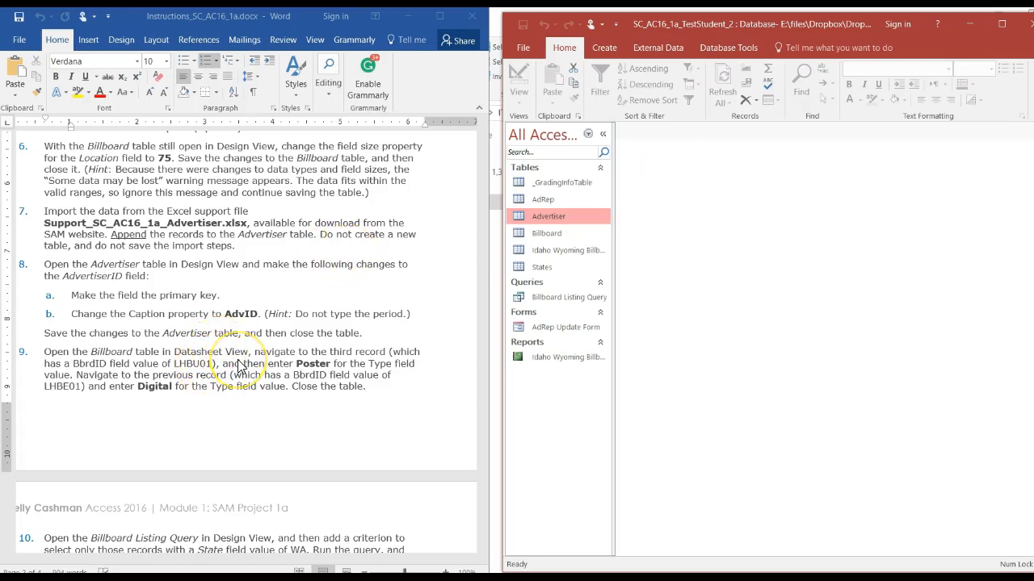
Step: Open the Billboard table in Datasheet View and enter Poster as the Type of the third record, LHBU01
double_click(546, 235)
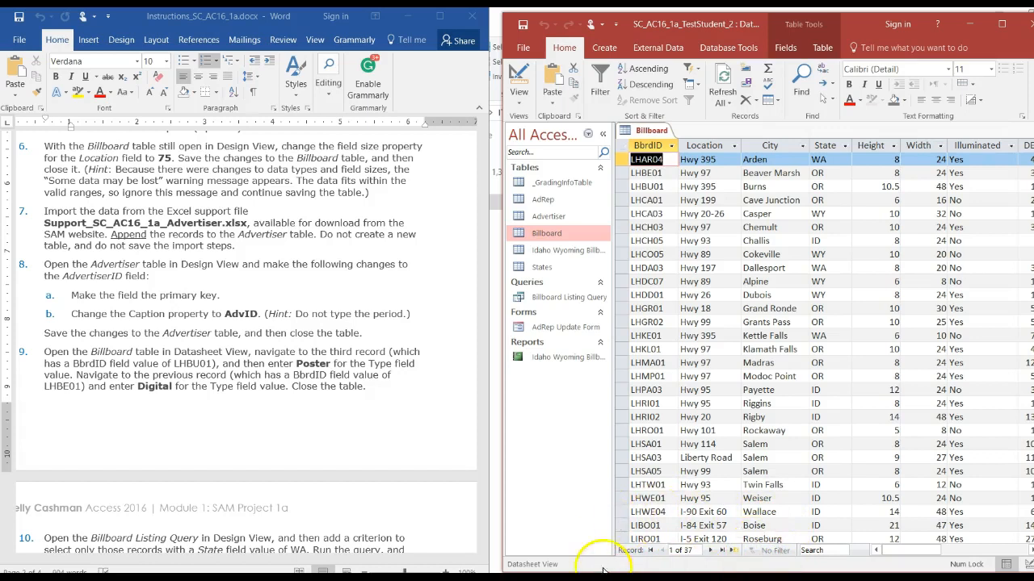
left_click(711, 551)
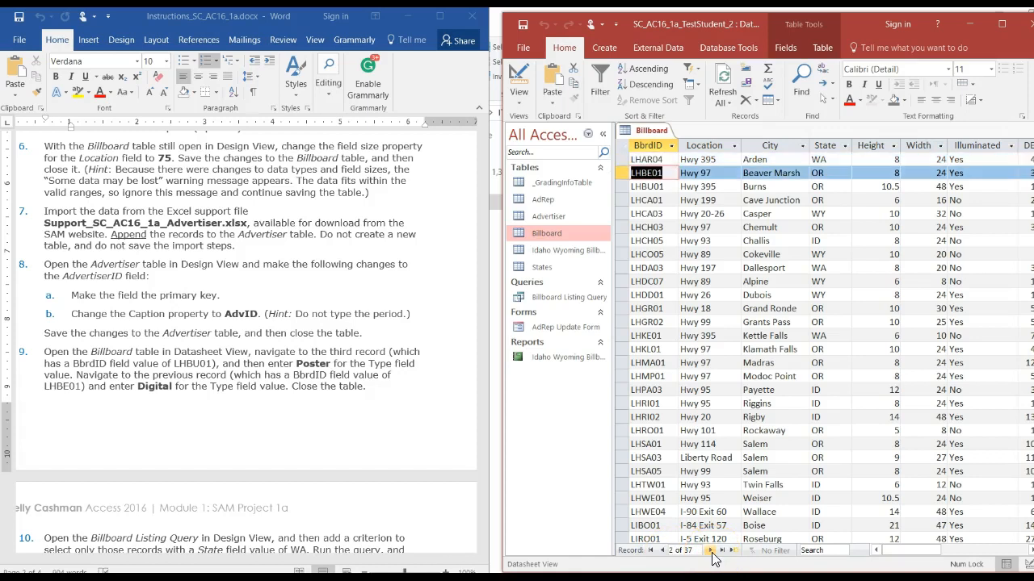
left_click(711, 551)
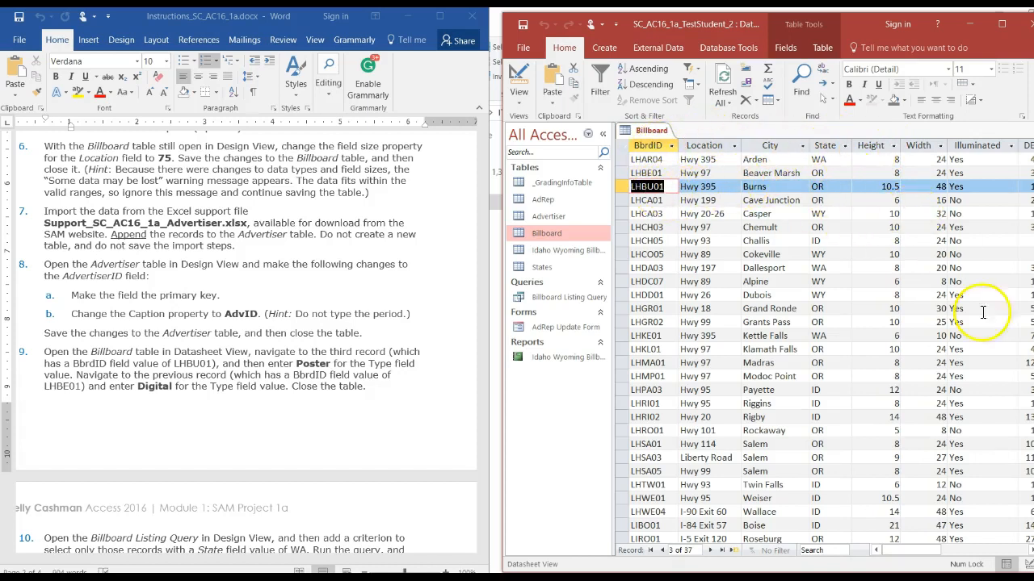
left_click(1029, 551)
left_click(1028, 551)
left_click(1029, 551)
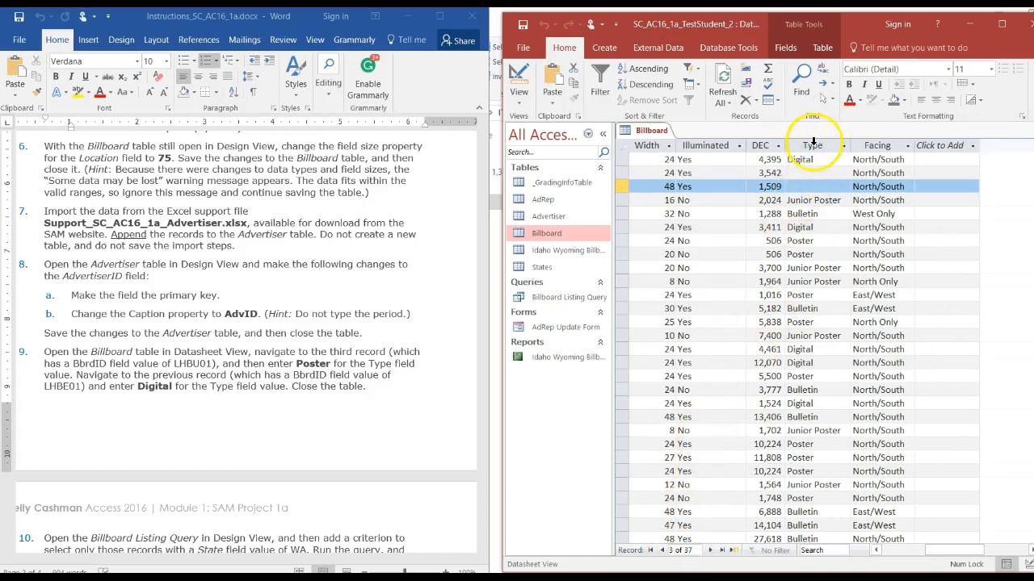
left_click(804, 184)
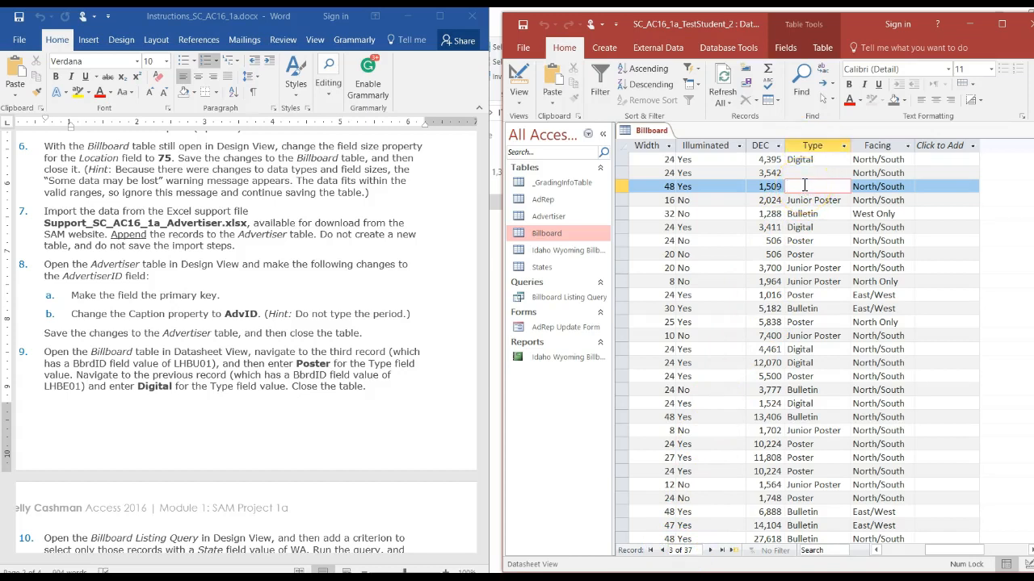
type("Poster")
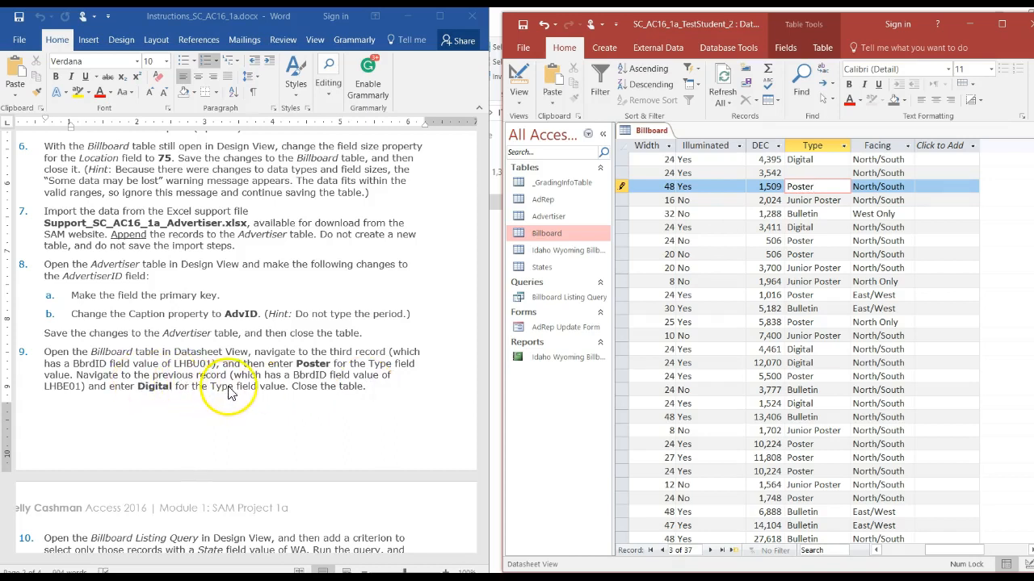
Step: Enter Digital as the Type of the previous record, LHBE01, and save and close the Billboard table
left_click(662, 550)
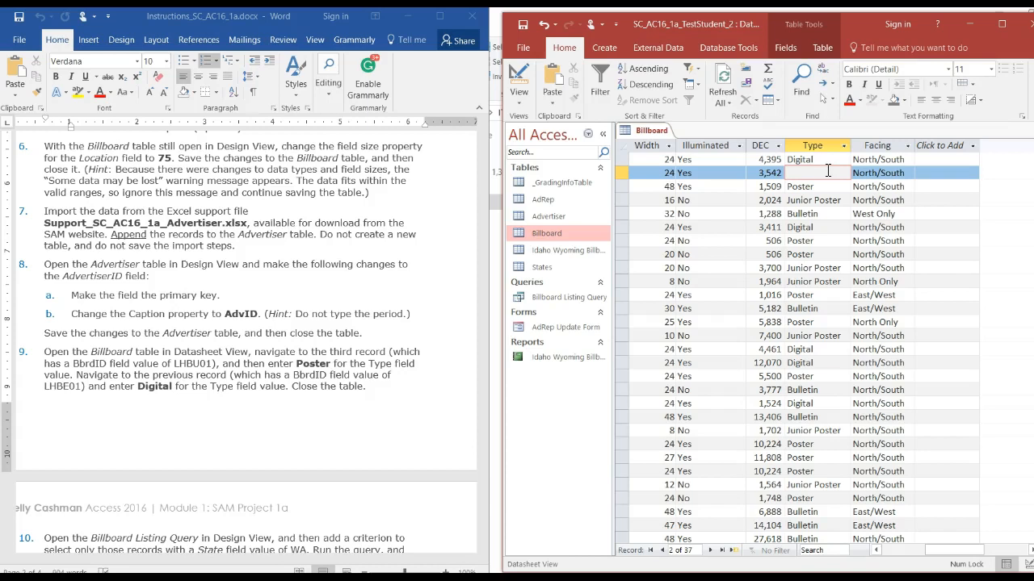
type("Digital")
right_click(651, 131)
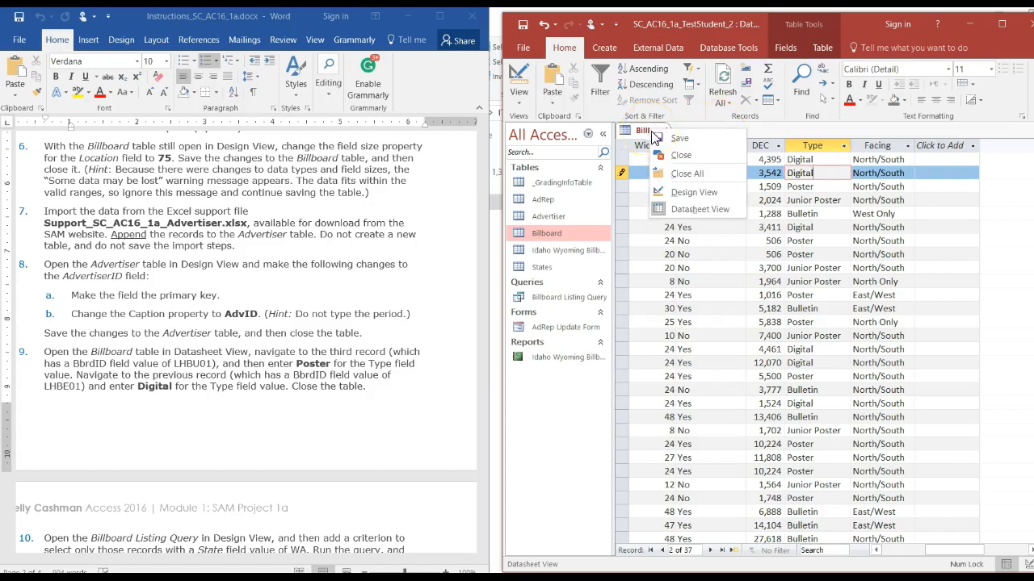
left_click(658, 138)
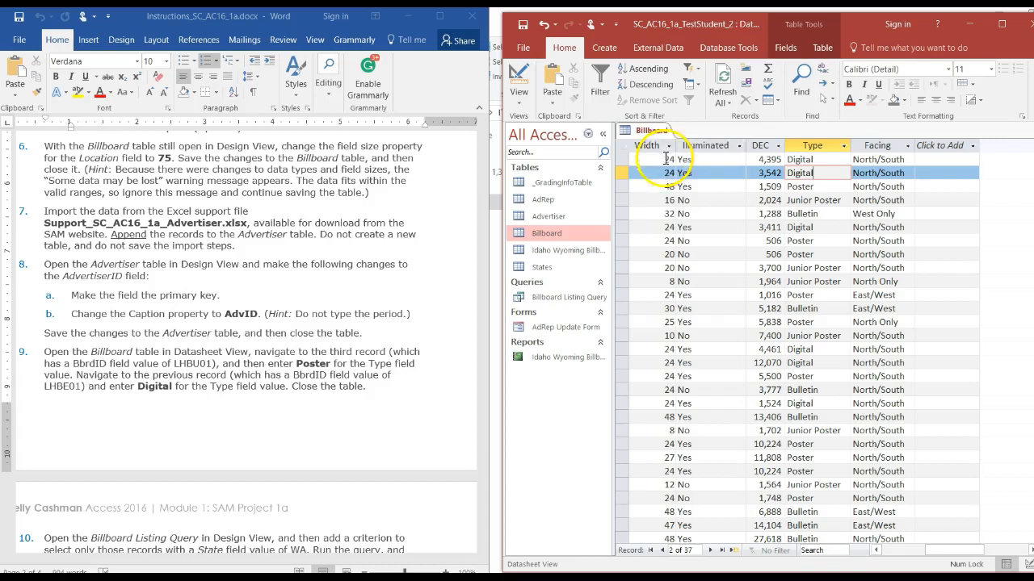
right_click(651, 131)
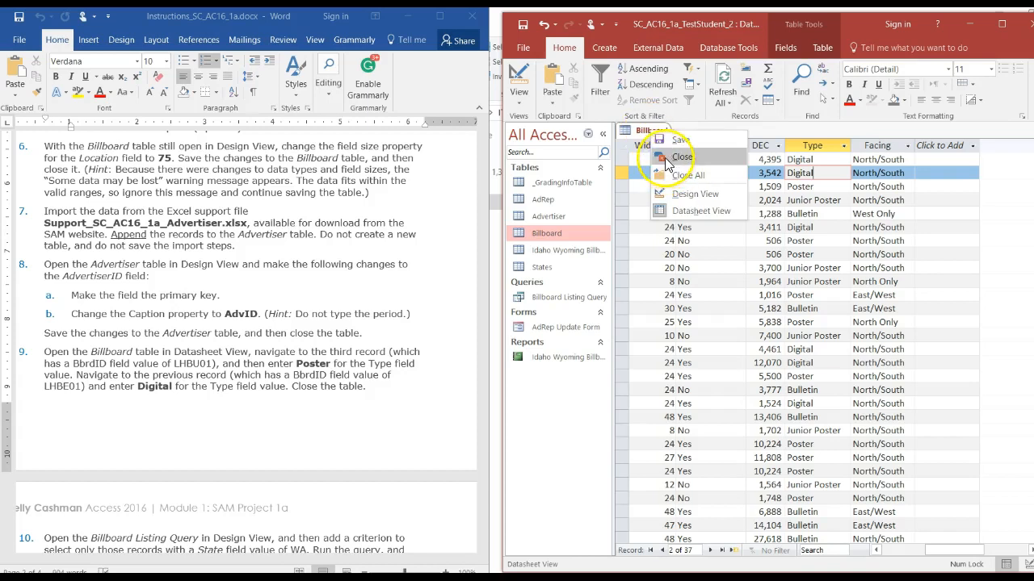
left_click(680, 157)
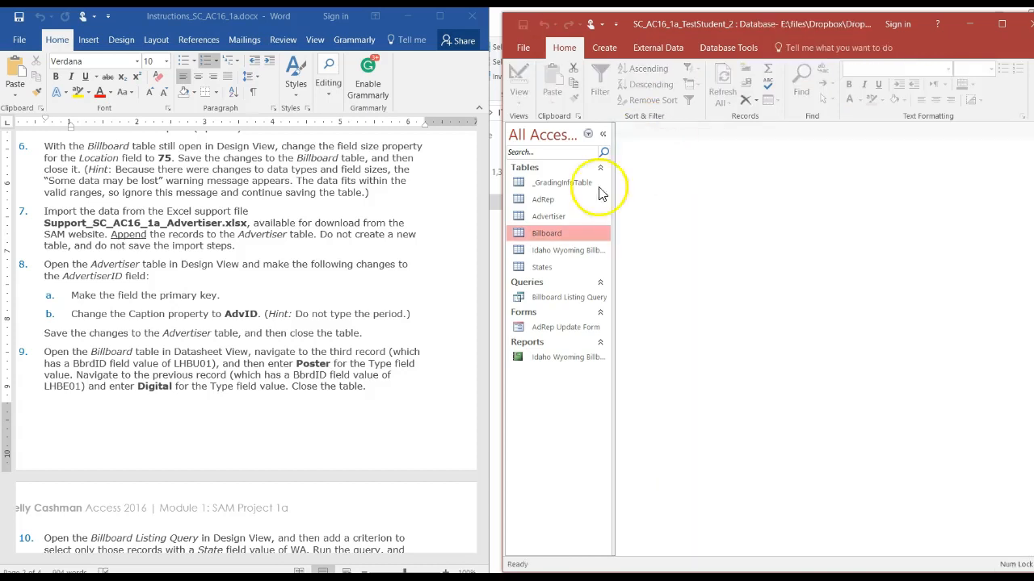
Step: Bring up instruction 10 in the Word document and open the Billboard Listing Query in Design View
left_click(362, 395)
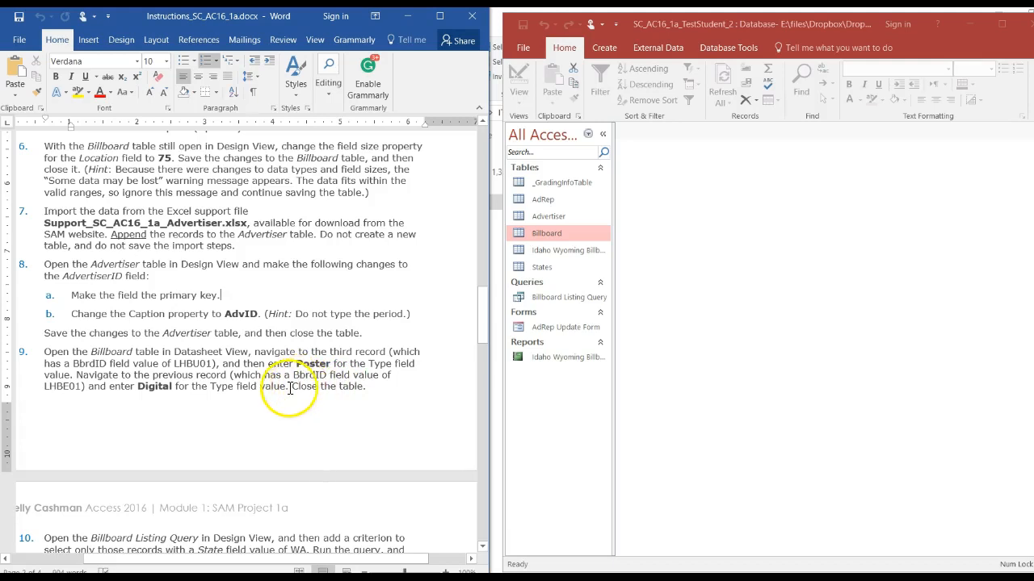
left_click_drag(293, 387, 364, 389)
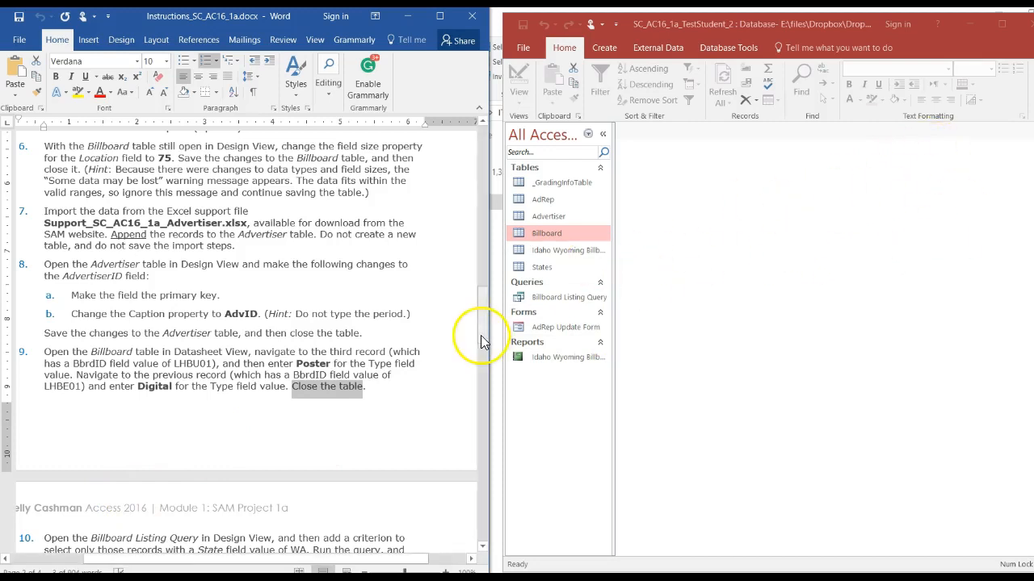
left_click(369, 389)
left_click_drag(484, 328, 488, 377)
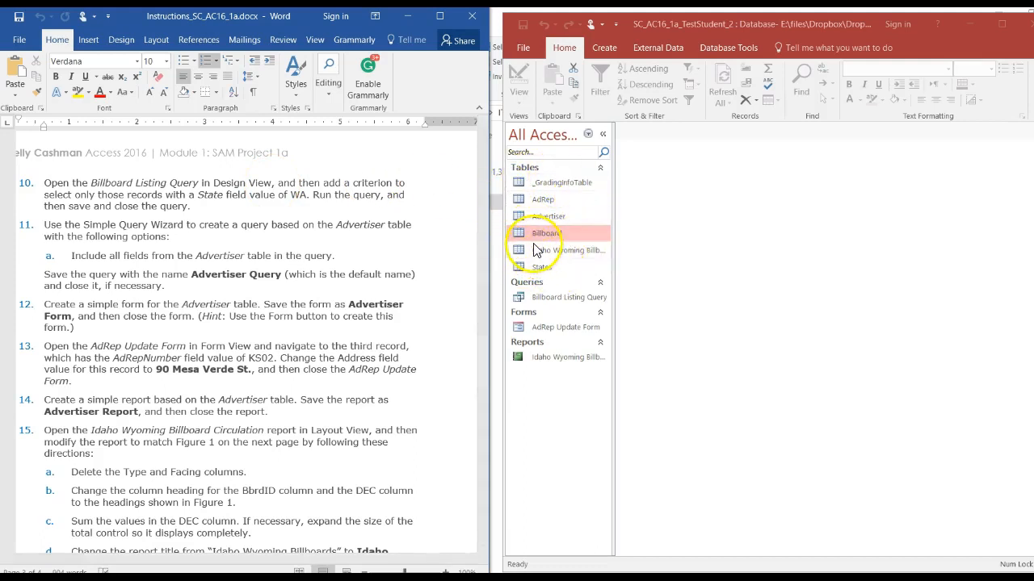
left_click(553, 297)
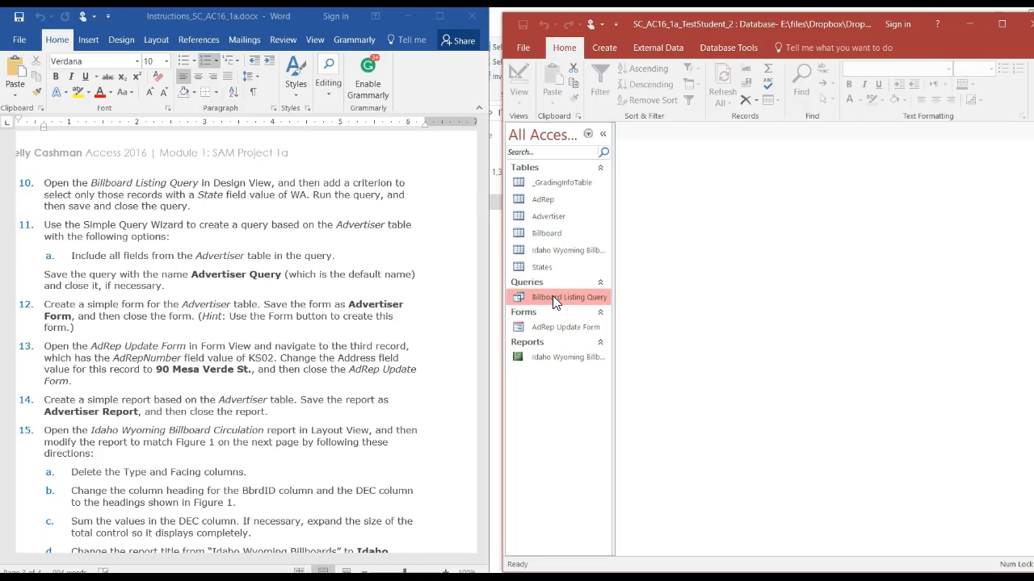
right_click(554, 301)
left_click(569, 323)
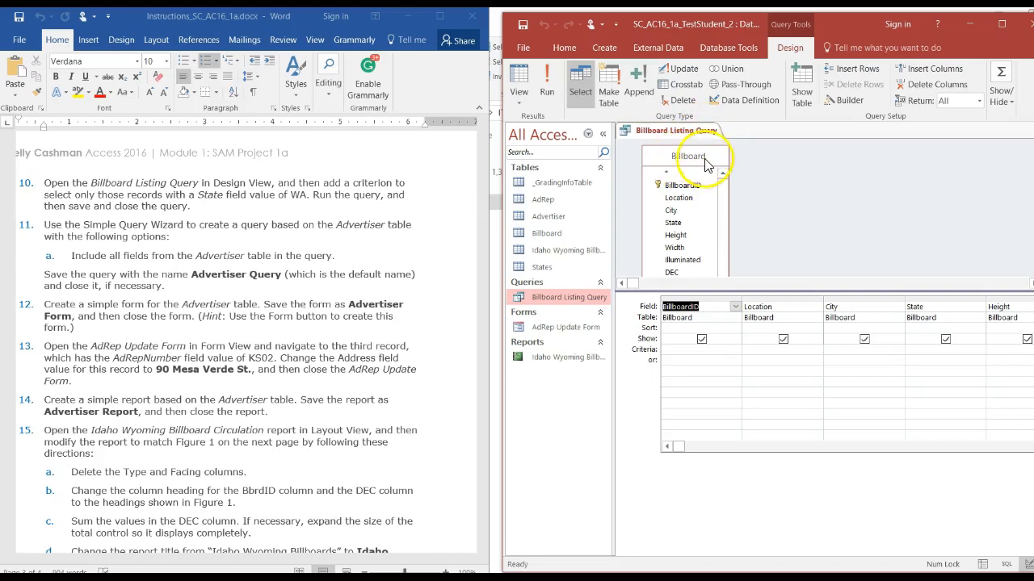
Step: Examine the fields from BillboardID to Facing in the Billboard Listing Query's design grid and compare them with the Billboard field list
left_click(702, 308)
left_click(760, 308)
left_click(859, 308)
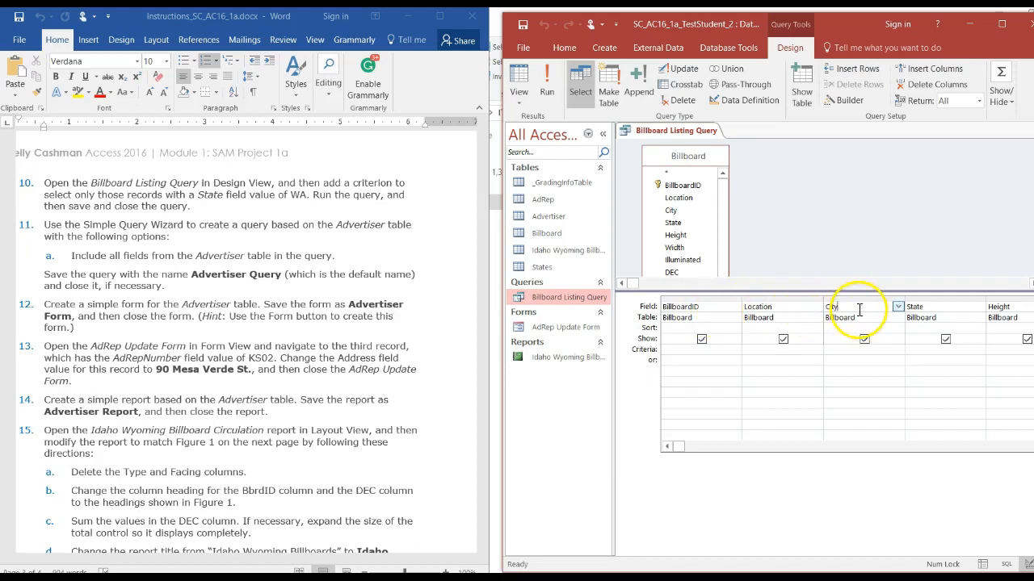
left_click(938, 316)
left_click(1002, 315)
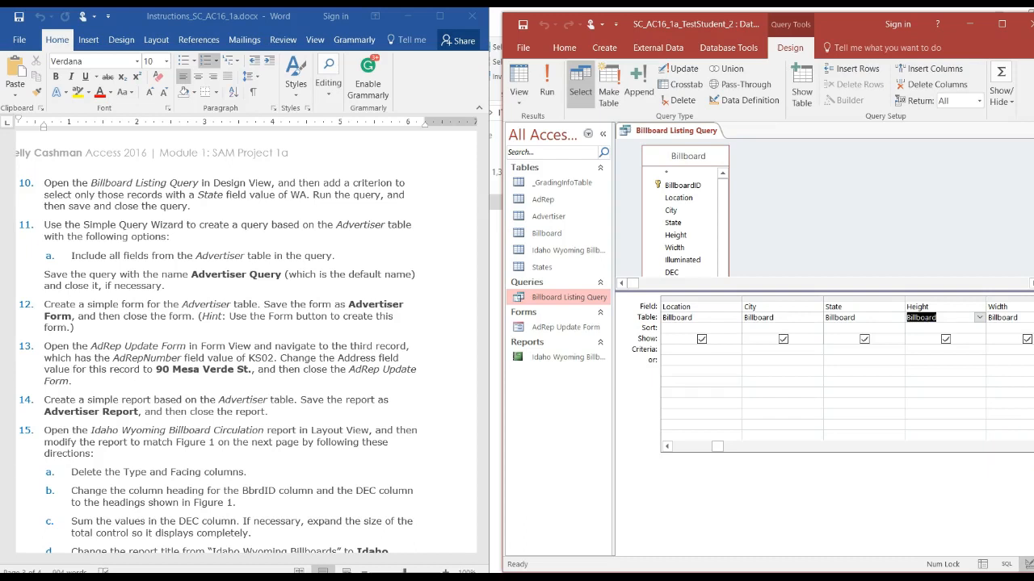
left_click_drag(1032, 573, 1032, 578)
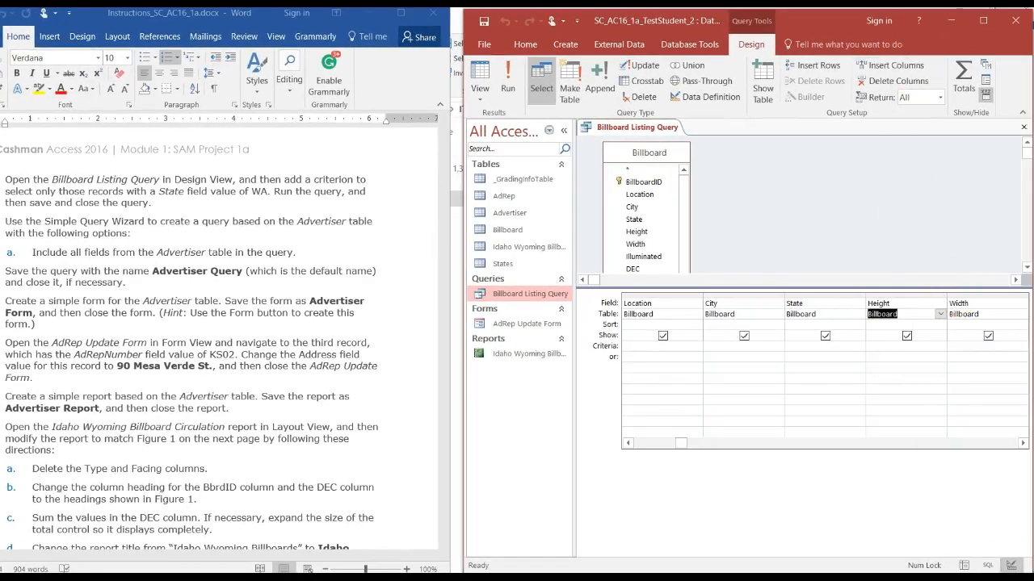
left_click_drag(833, 23, 814, 20)
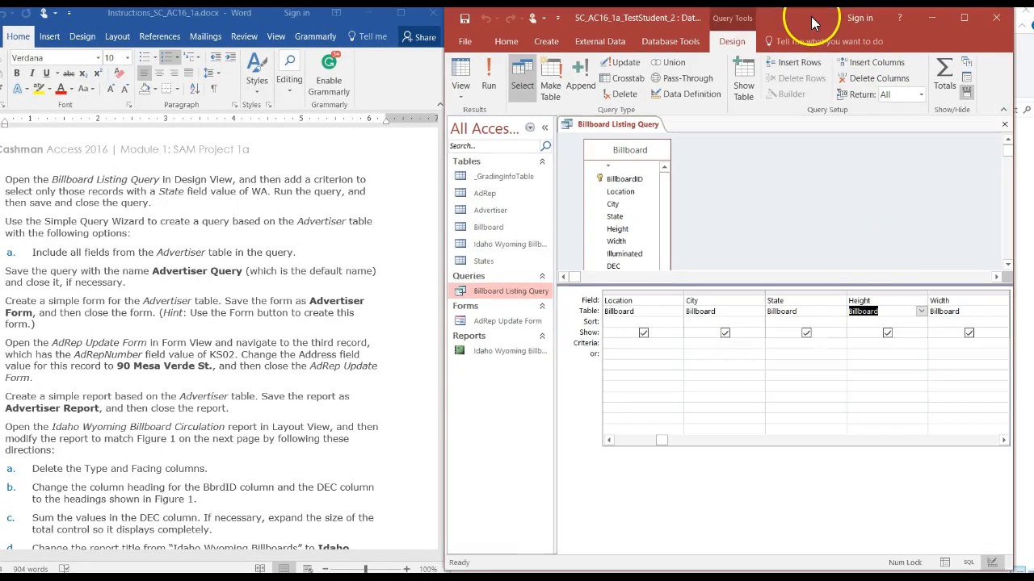
left_click(1003, 442)
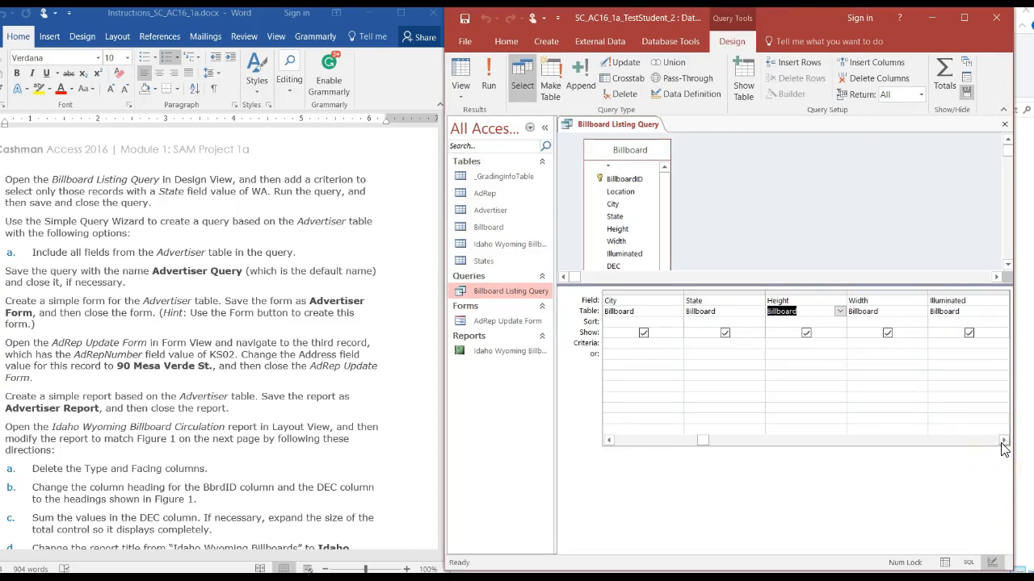
left_click(1003, 442)
left_click(1003, 442)
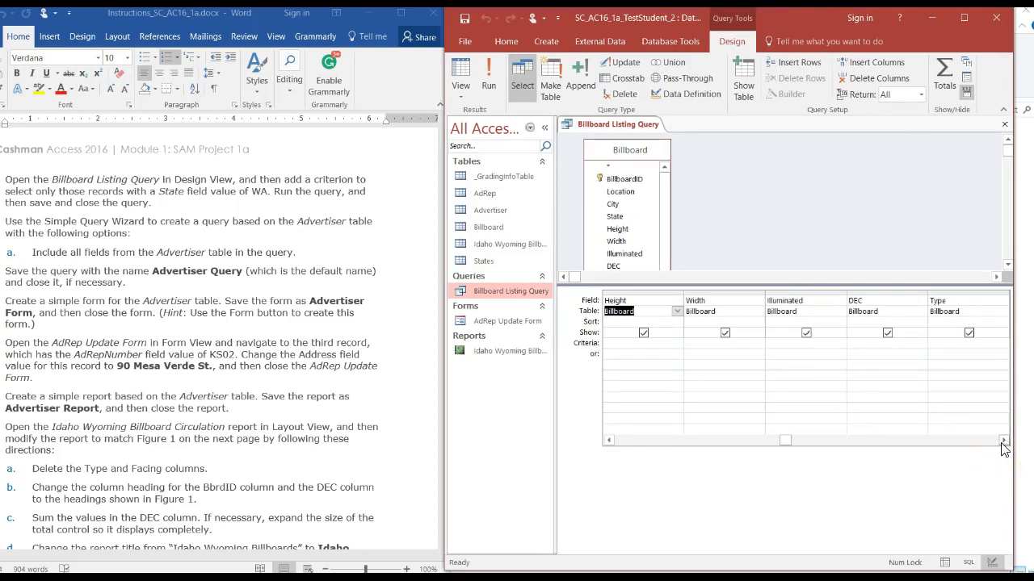
left_click(1002, 443)
left_click(1003, 442)
left_click(1003, 442)
left_click(972, 442)
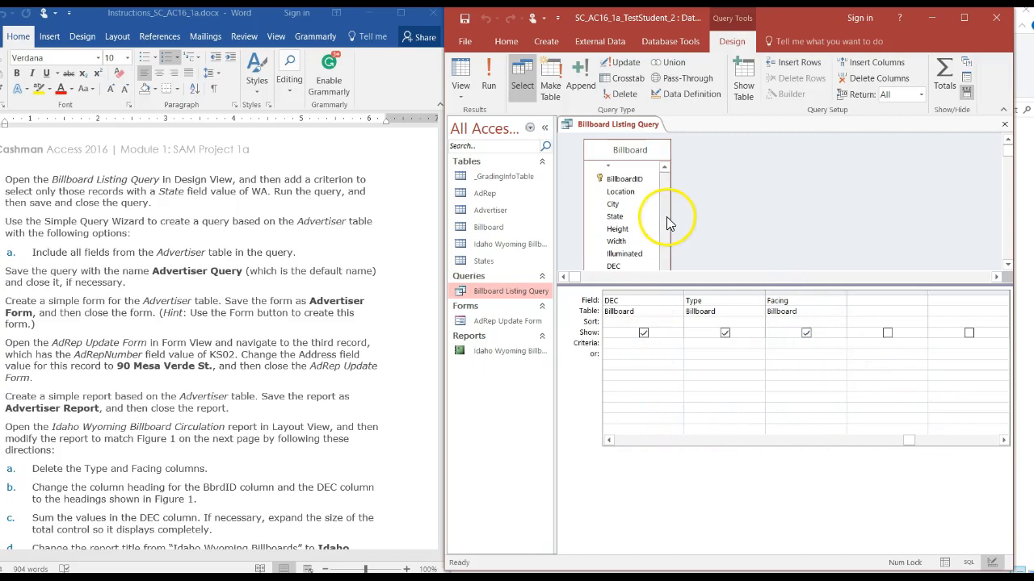
scroll(665, 215, "down", 1)
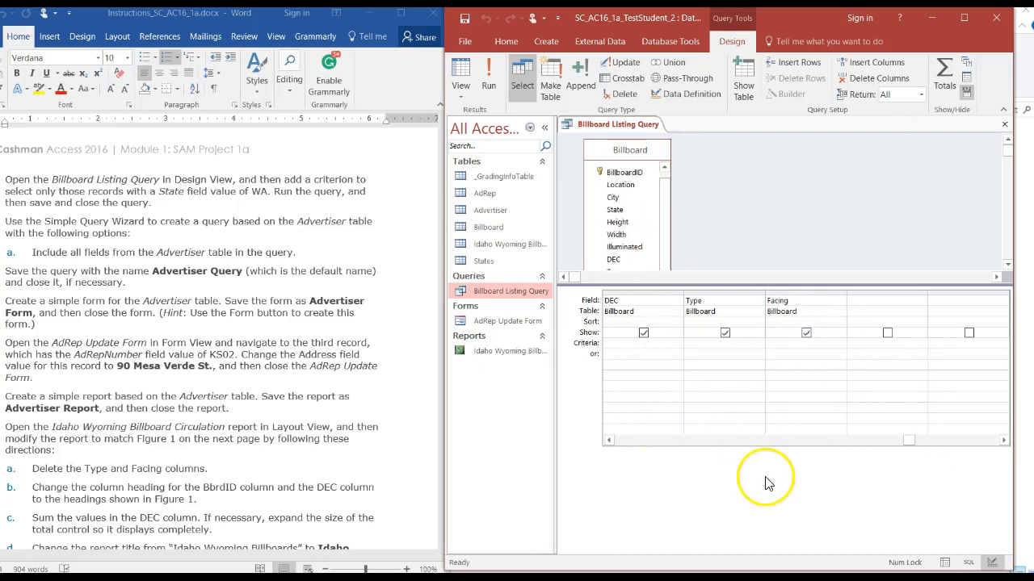
left_click_drag(609, 440, 609, 440)
left_click(609, 440)
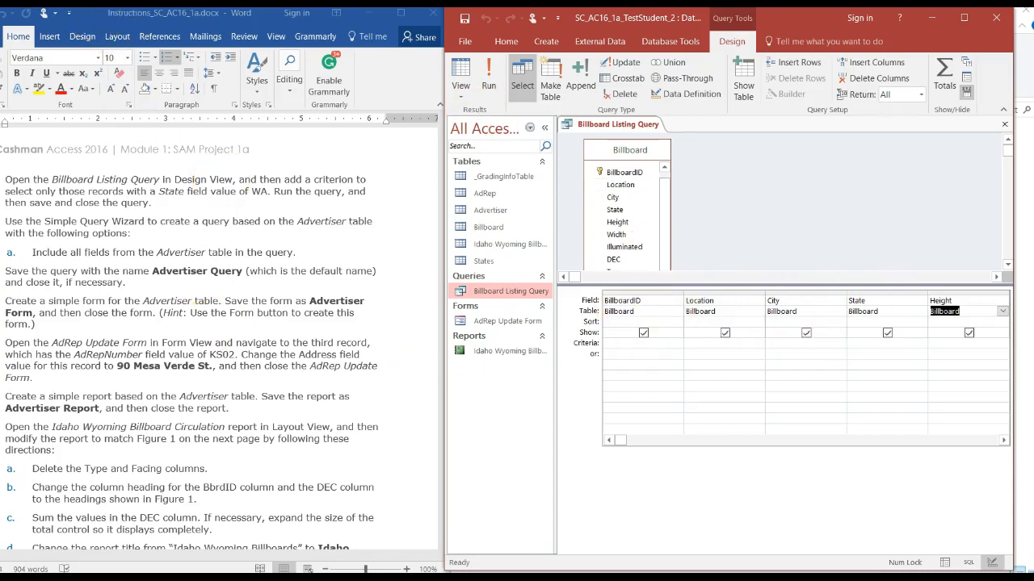
left_click_drag(446, 291, 477, 291)
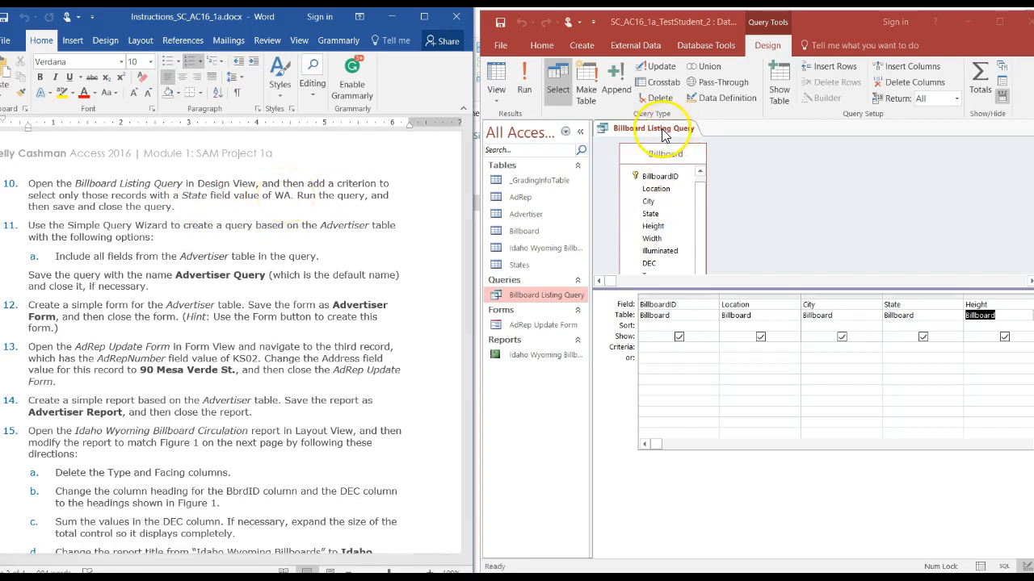
Step: Run the Billboard Listing Query without criteria and examine the State values of its records
left_click(522, 73)
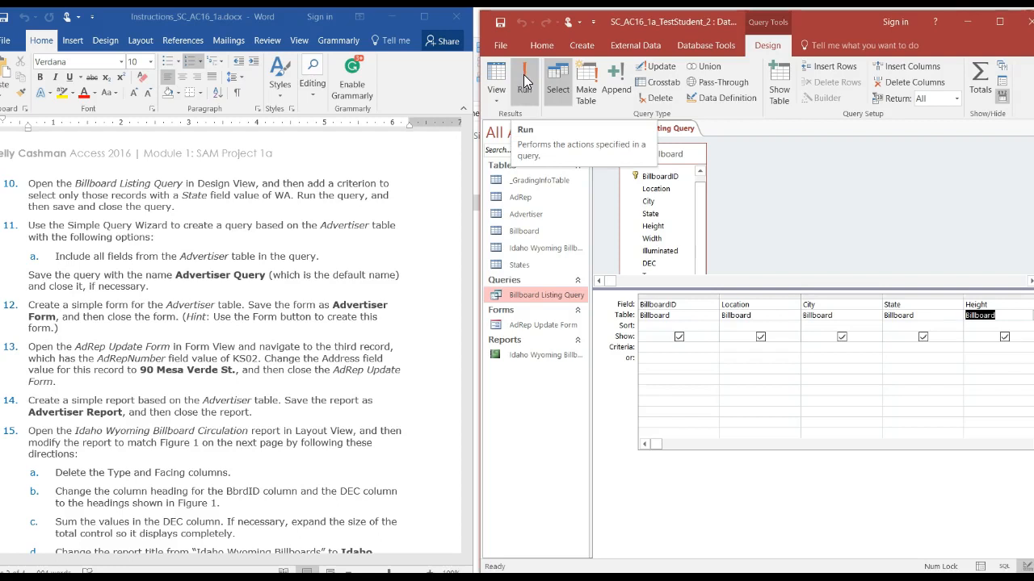
left_click(524, 74)
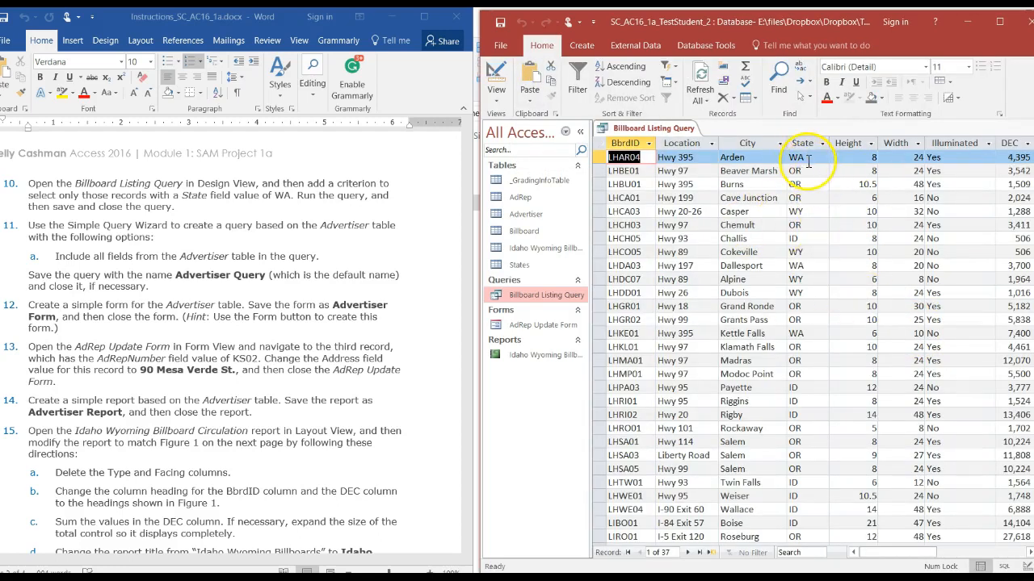
left_click(808, 158)
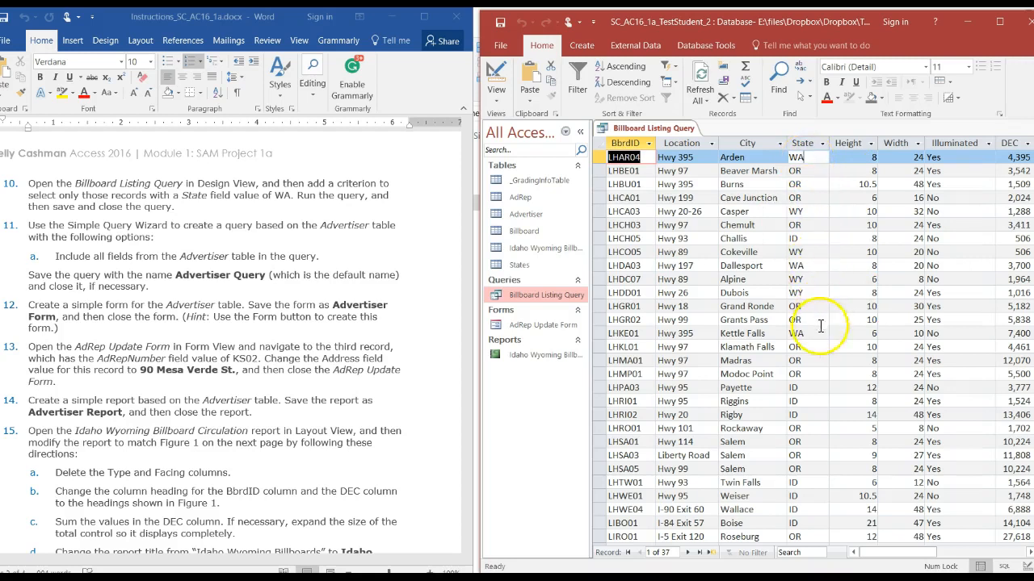
left_click(816, 345)
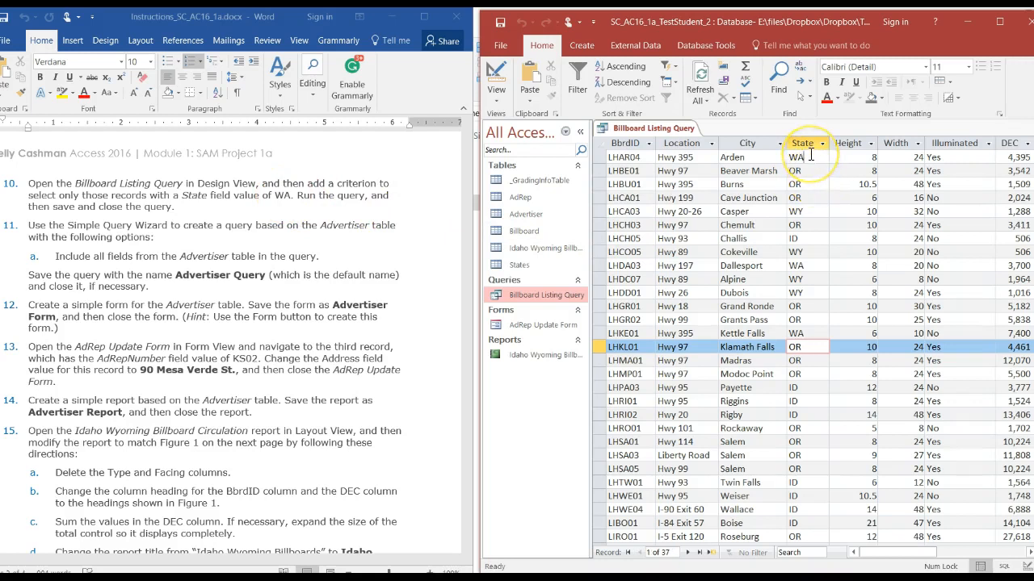
left_click(810, 156)
left_click(803, 333)
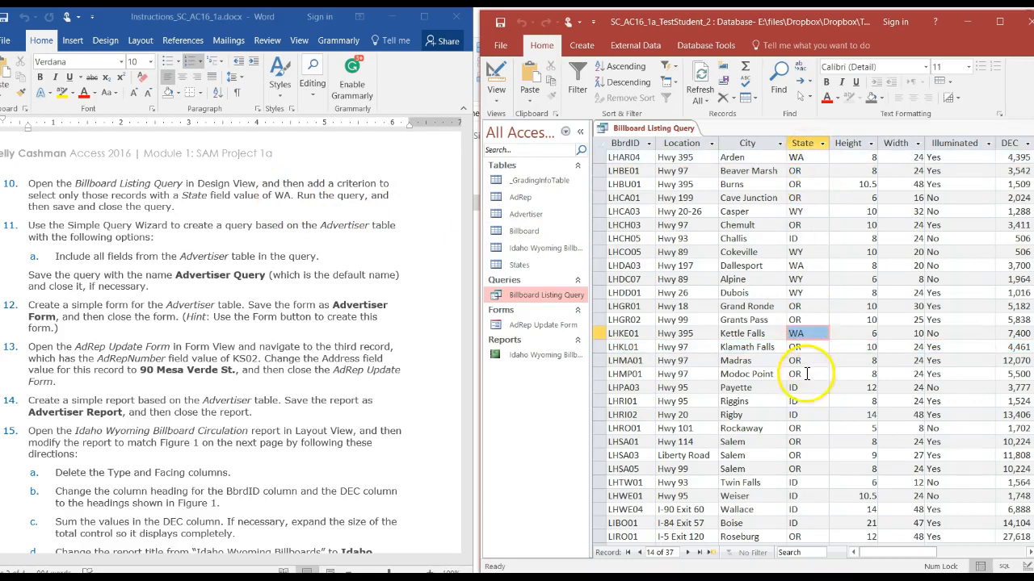
left_click(805, 480)
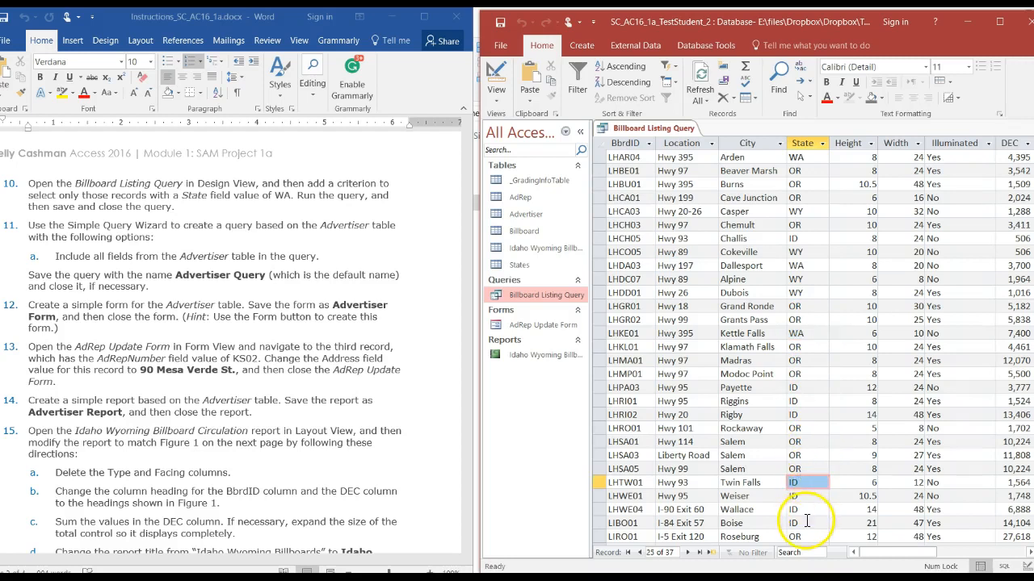
left_click(817, 239)
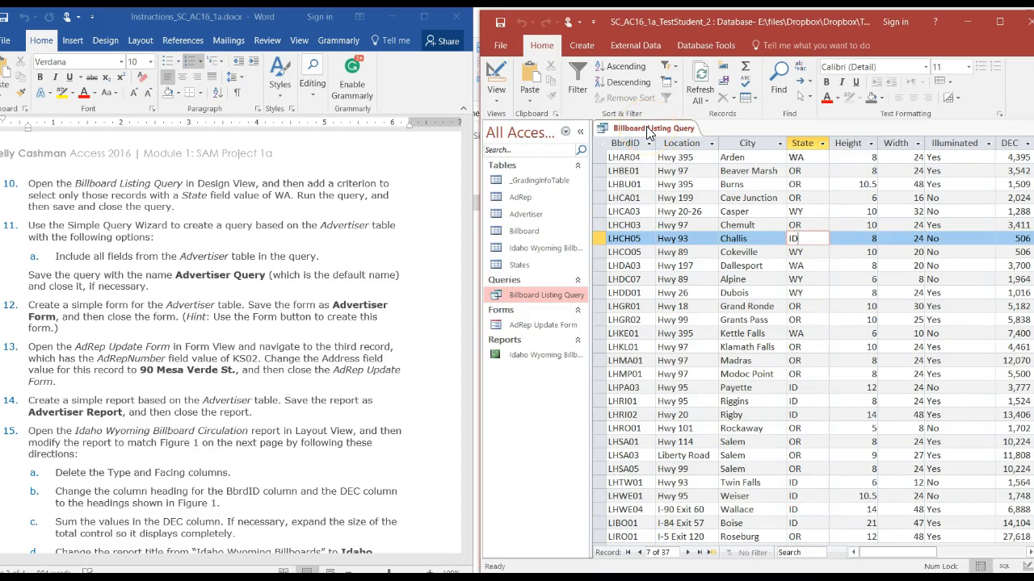
Step: Return the query to Design View and set the State field's criterion to WA
left_click(497, 103)
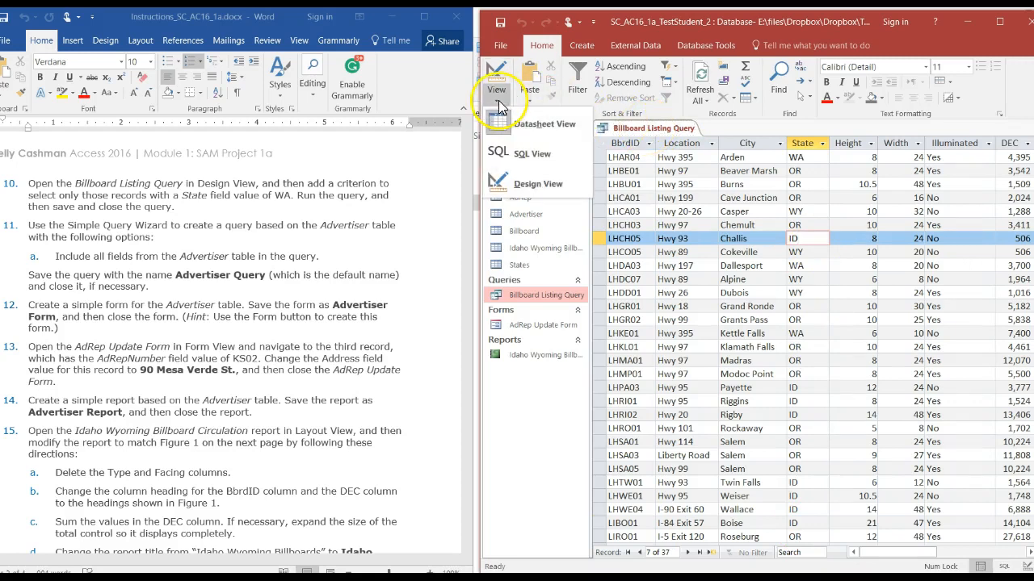
left_click(526, 183)
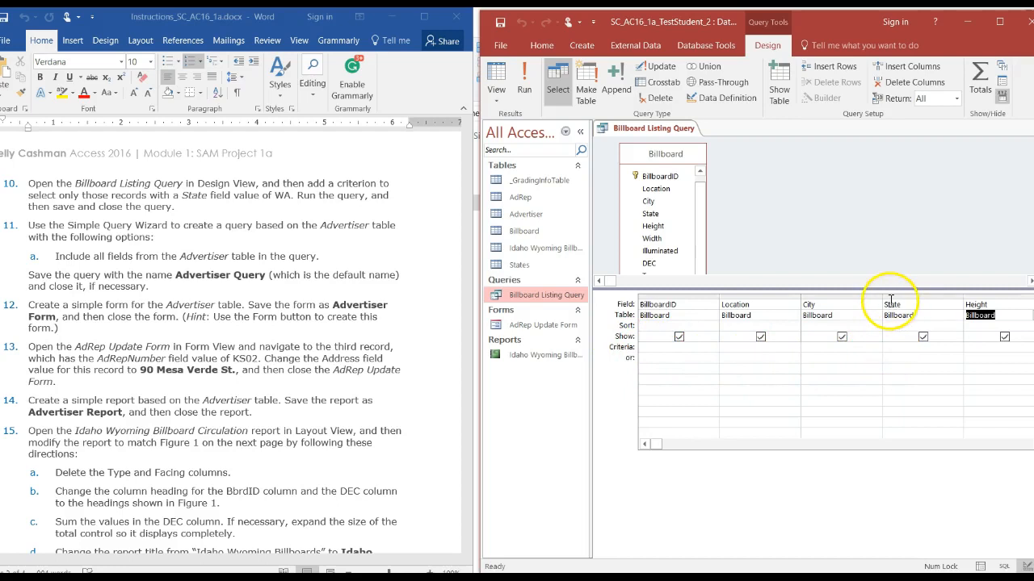
left_click(893, 348)
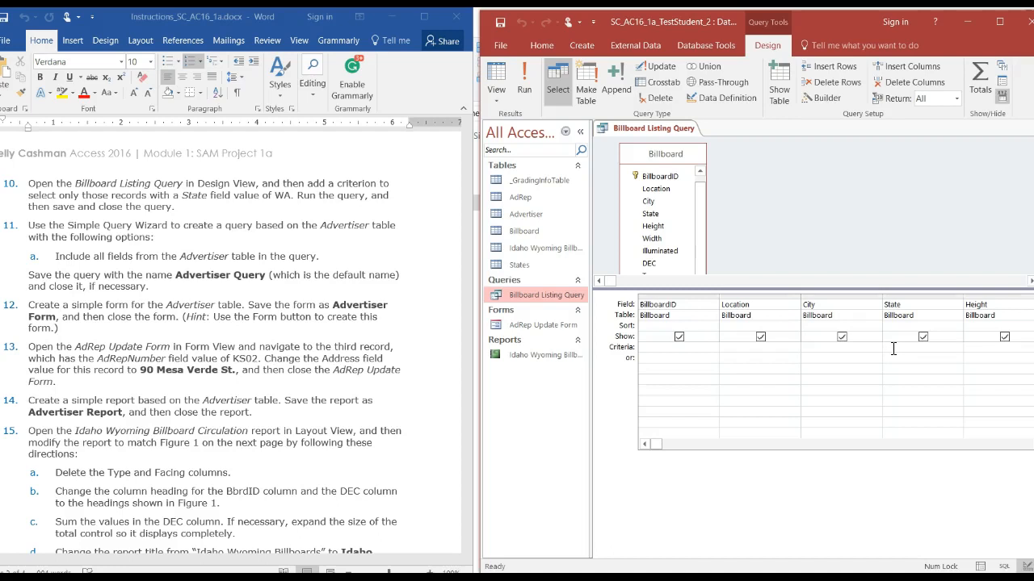
type("WA")
key("BackSpace")
key("BackSpace")
left_click(914, 348)
Step: Save the Billboard Listing Query and run it with the State criterion
right_click(617, 130)
left_click(626, 137)
left_click(535, 96)
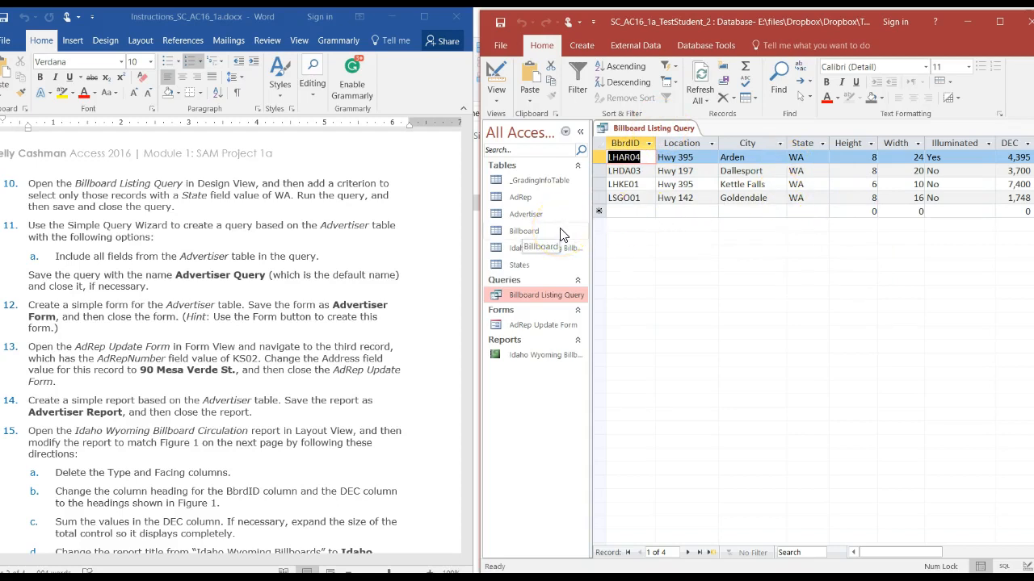
Step: Return the Billboard Listing Query to Design View, save it with its WA criterion and close it
right_click(652, 130)
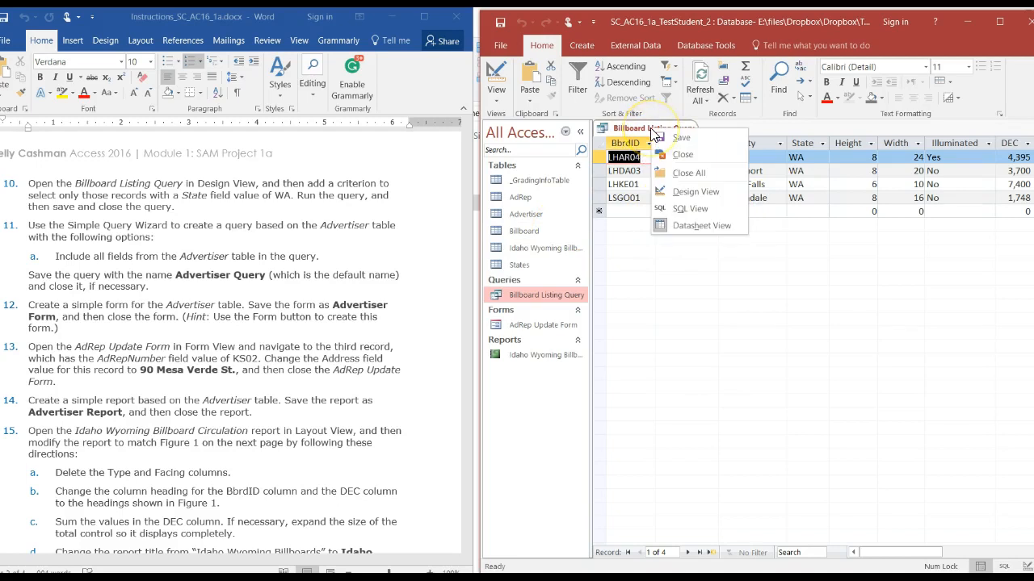
left_click(678, 205)
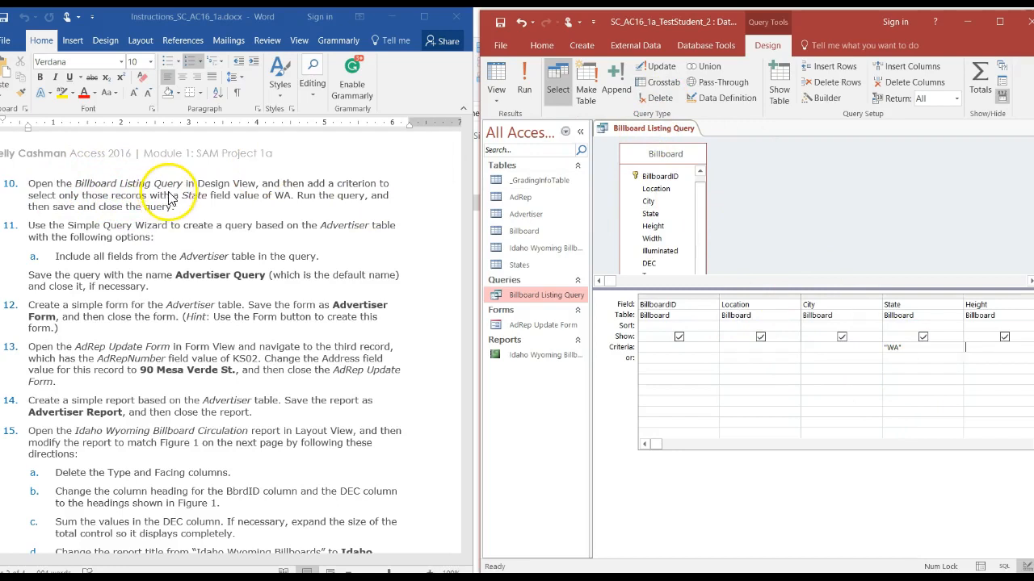
right_click(627, 134)
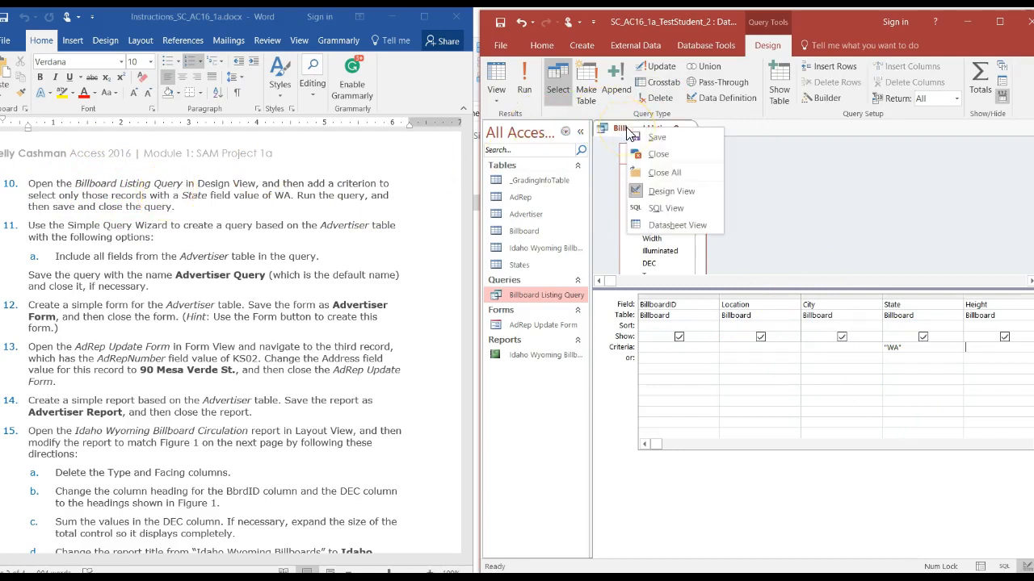
left_click(634, 137)
right_click(634, 138)
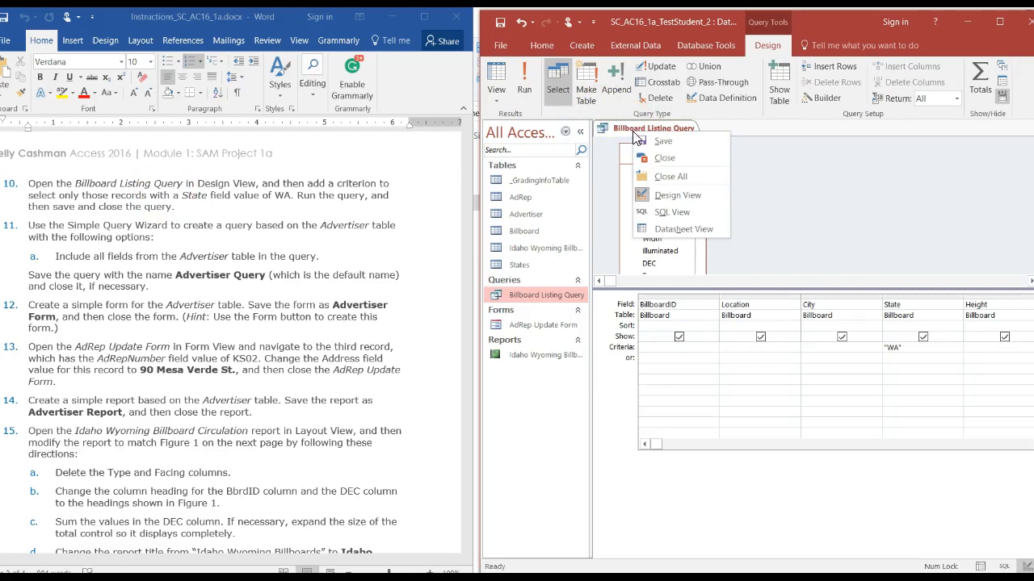
left_click(662, 158)
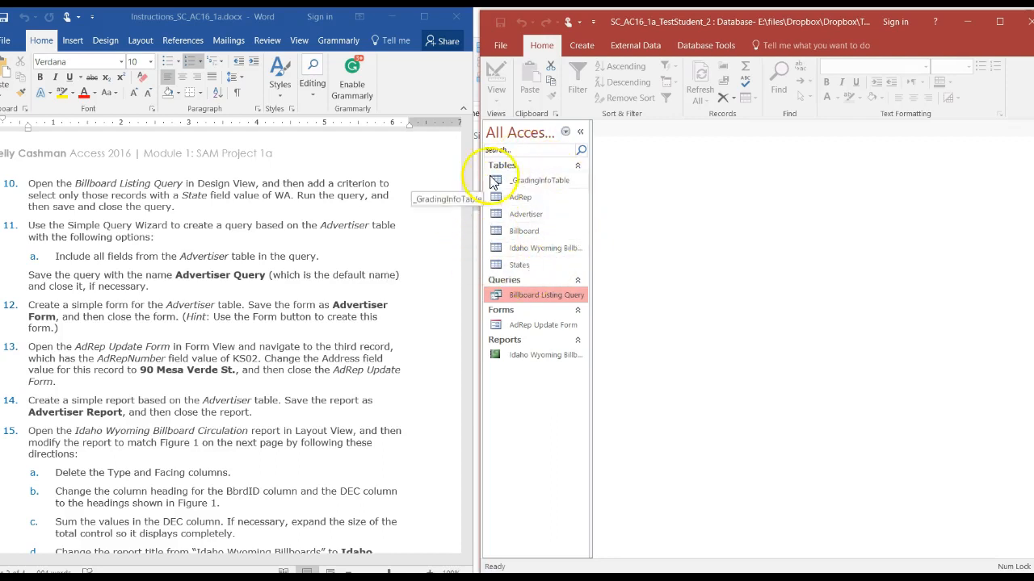
left_click(540, 302)
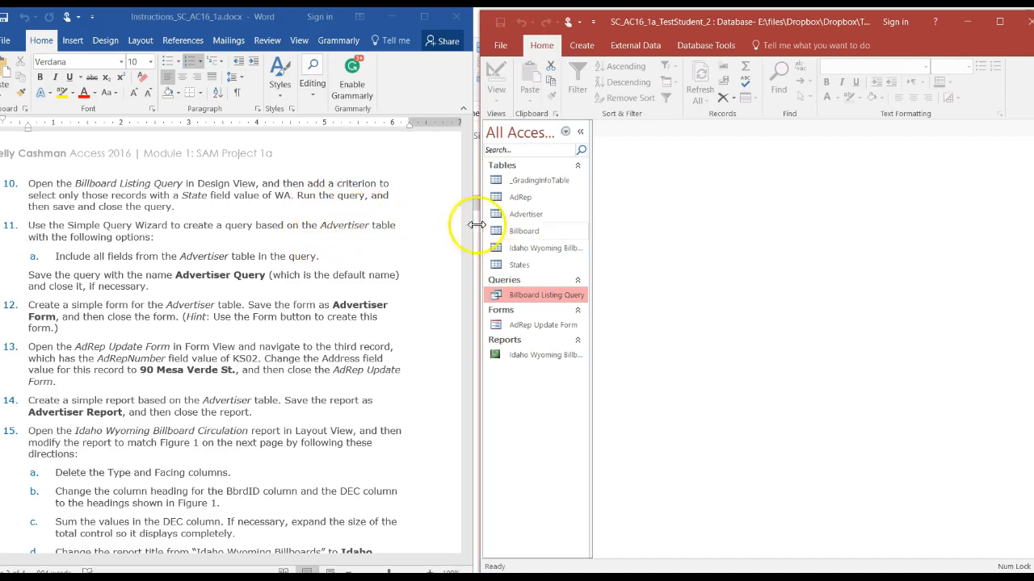
Step: Start the Simple Query Wizard for the Advertiser table and include all of its fields in the query
left_click(534, 214)
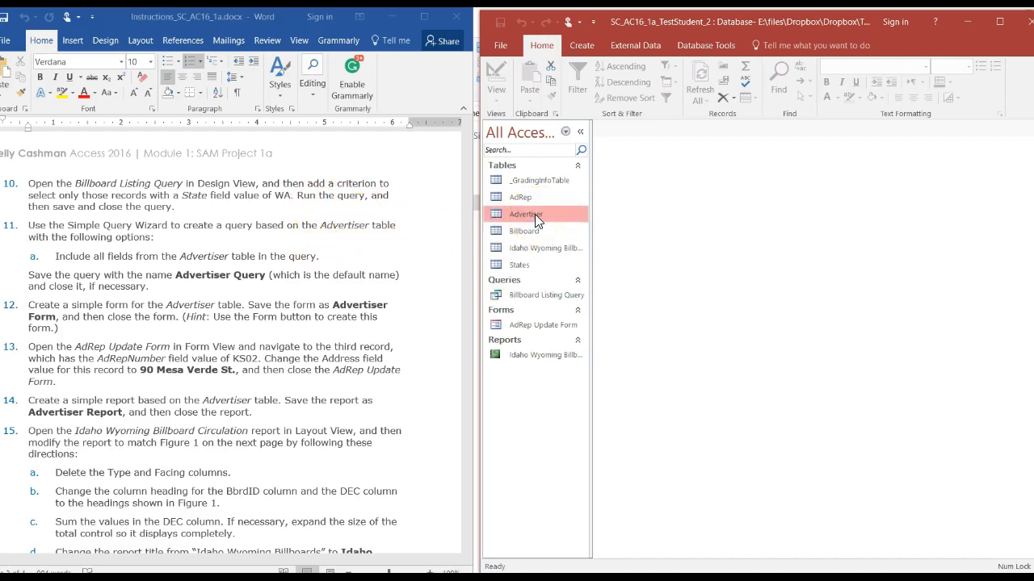
left_click(588, 45)
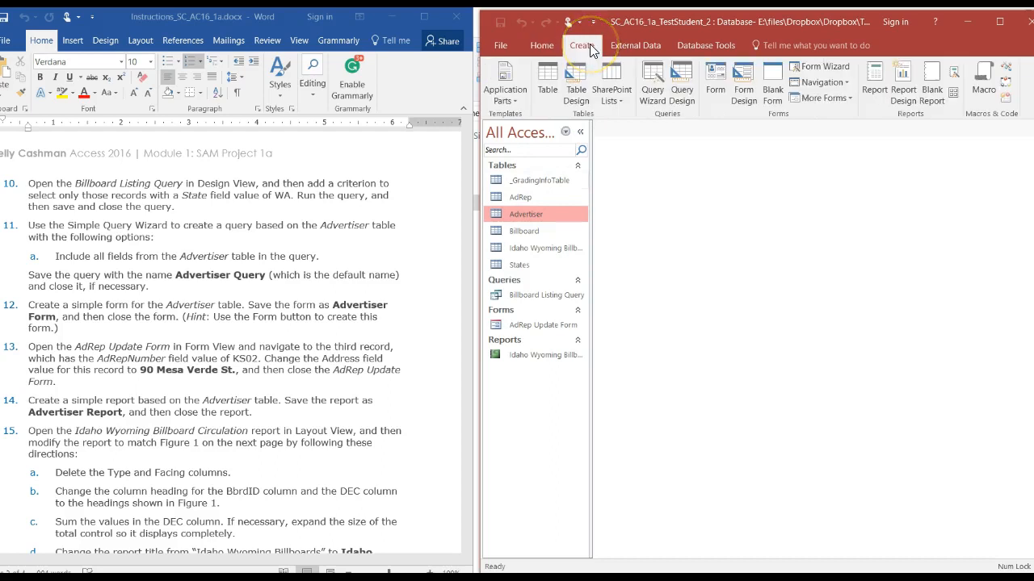
left_click(659, 91)
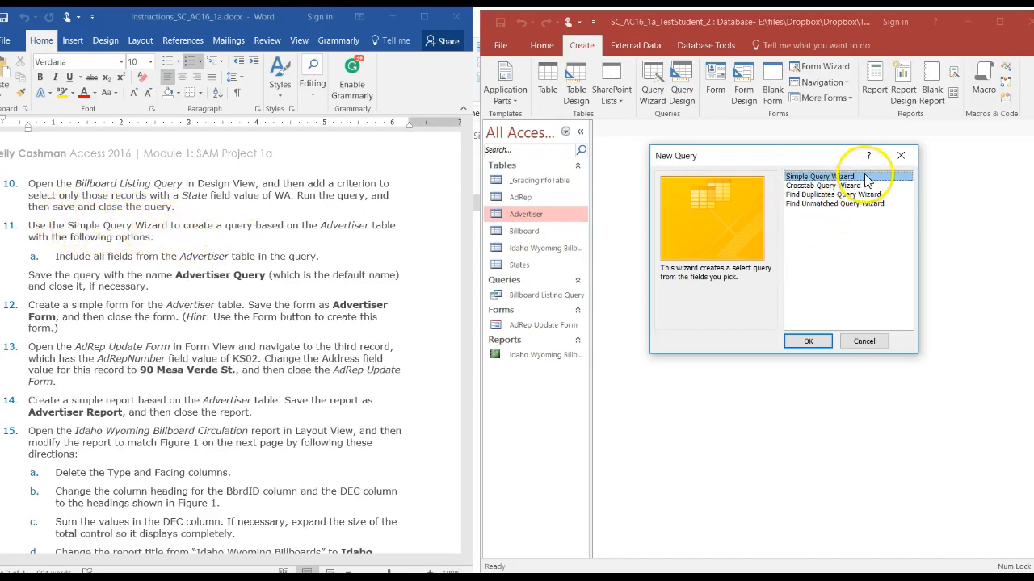
left_click(807, 342)
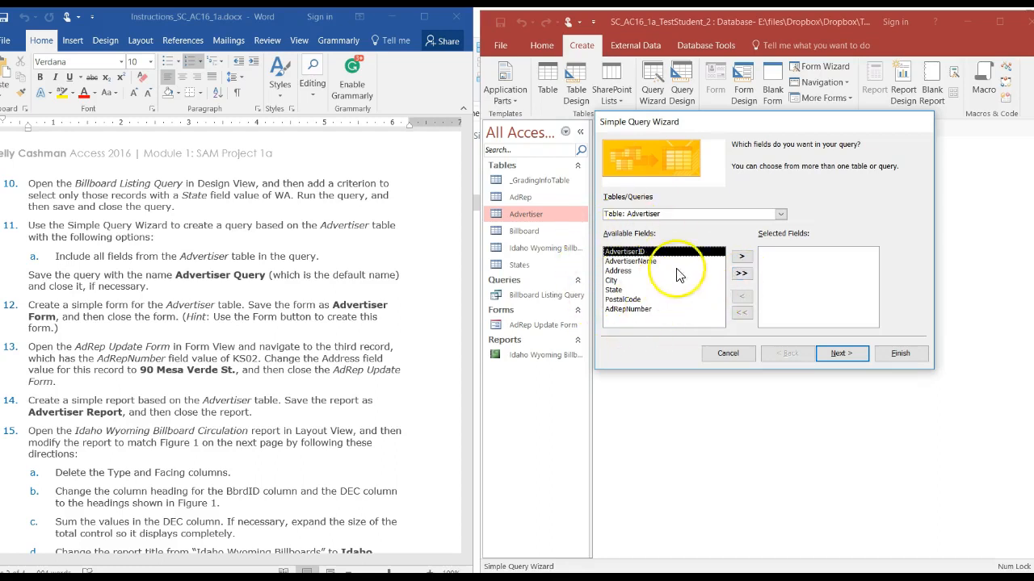
left_click(741, 274)
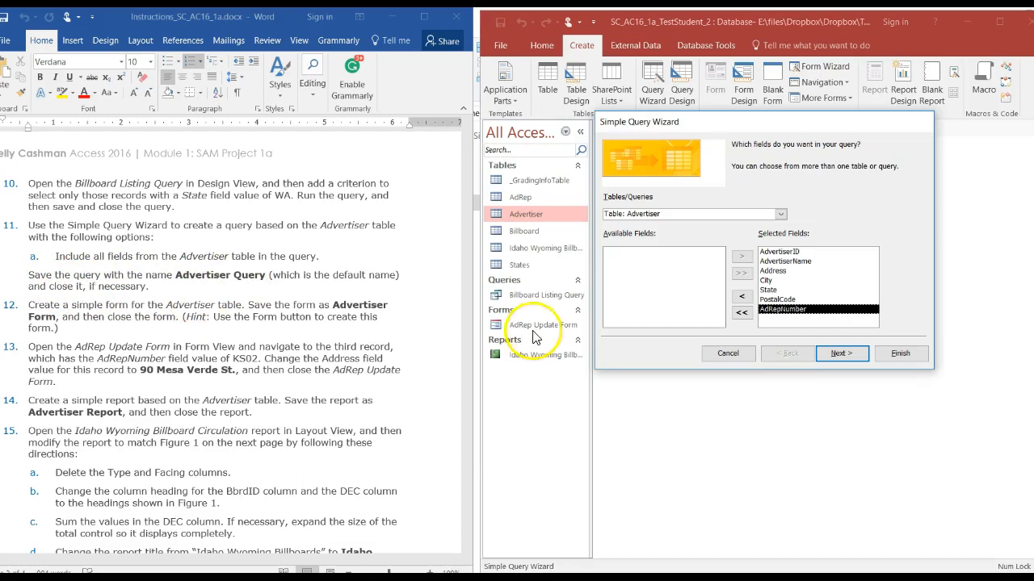
Step: Finish the query under the default title Advertiser Query, open it to view its records, and close it
left_click(839, 354)
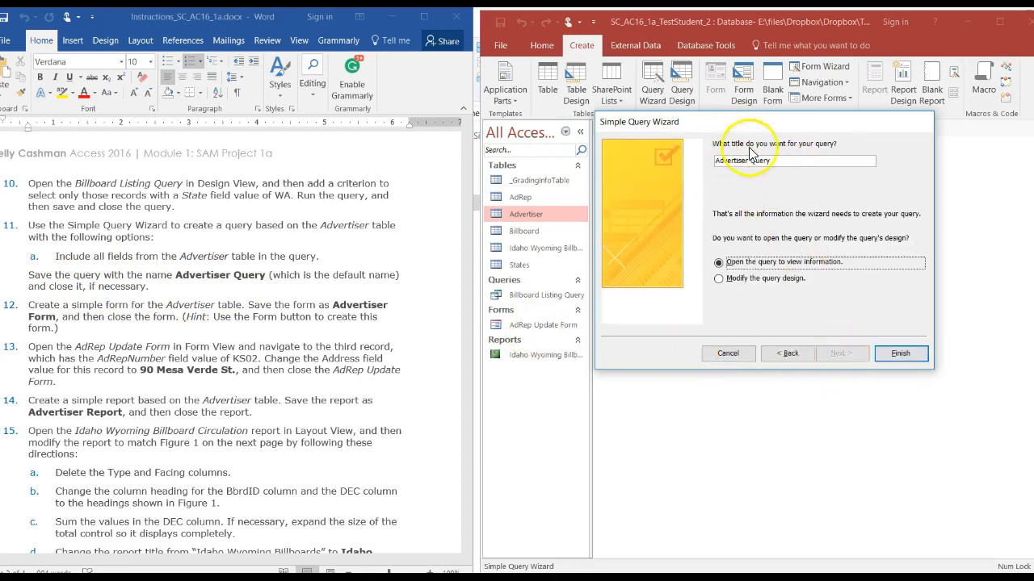
left_click(901, 356)
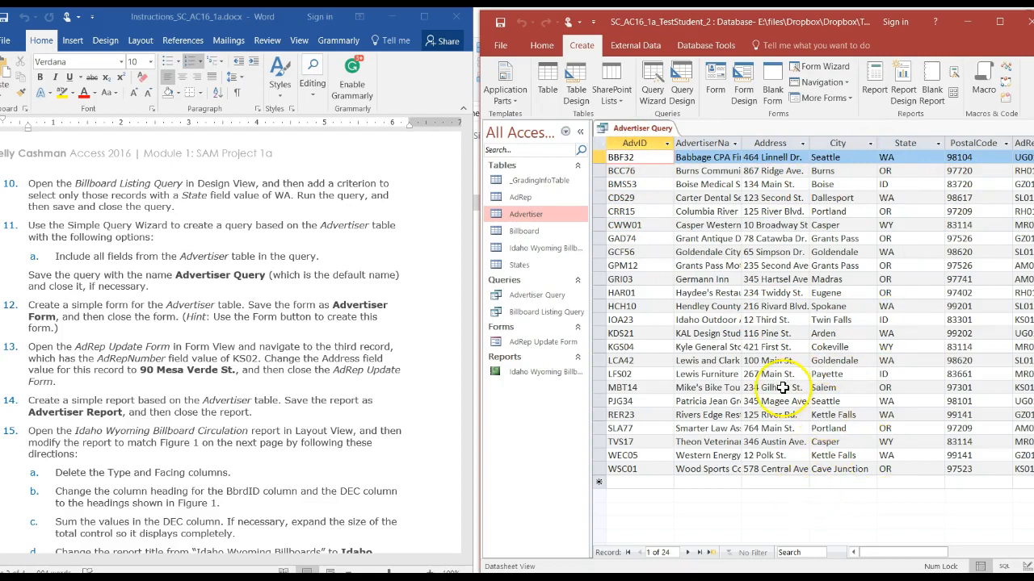
left_click(543, 216)
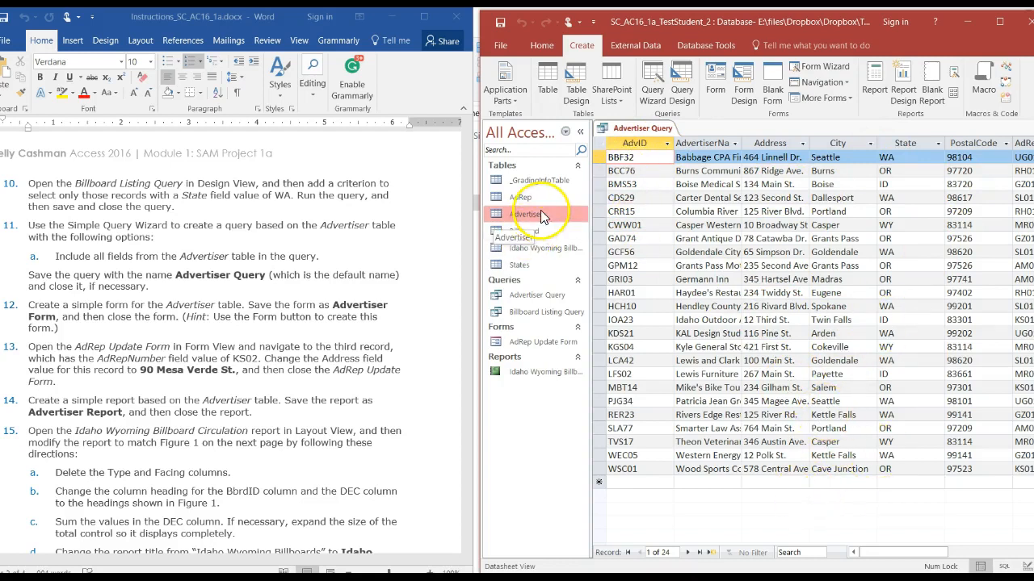
right_click(653, 136)
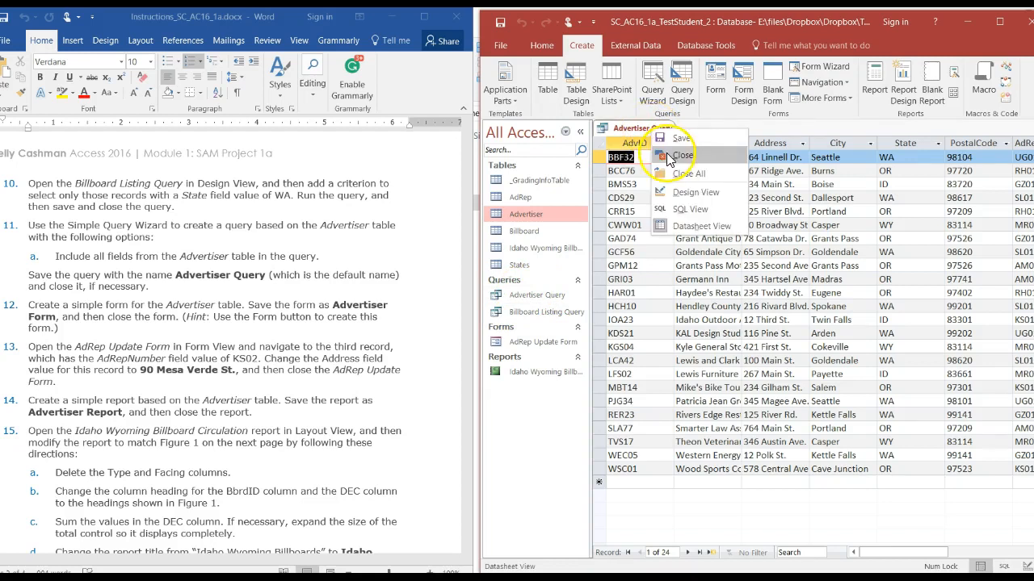
left_click(670, 161)
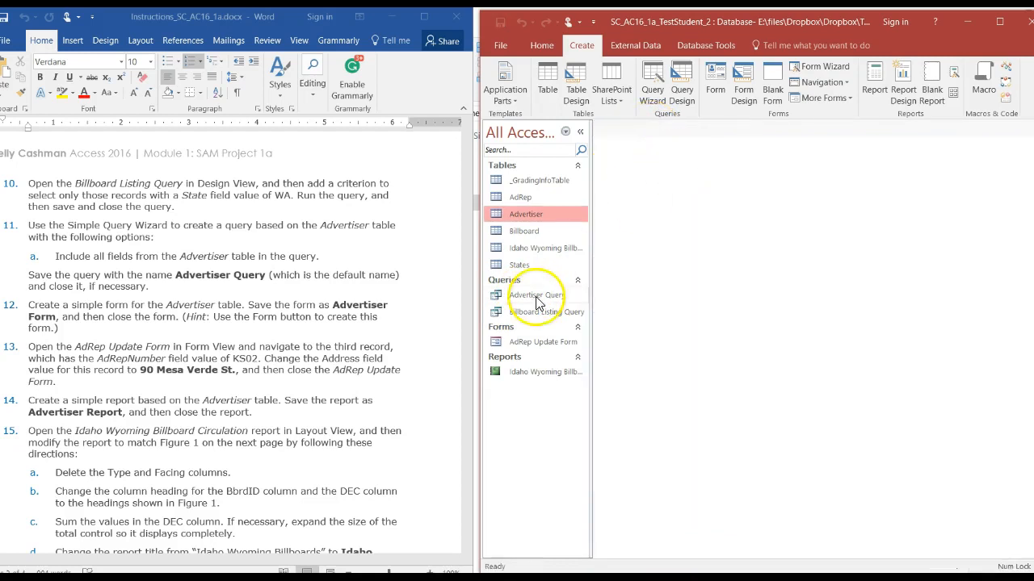
Step: Create a simple form based on the Advertiser table
left_click_drag(545, 215, 538, 219)
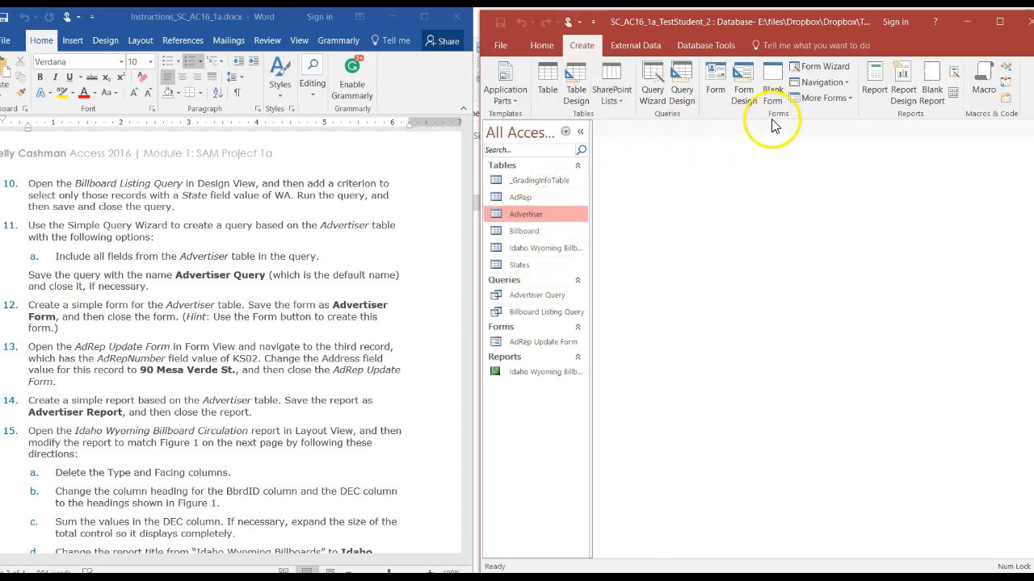
left_click(708, 97)
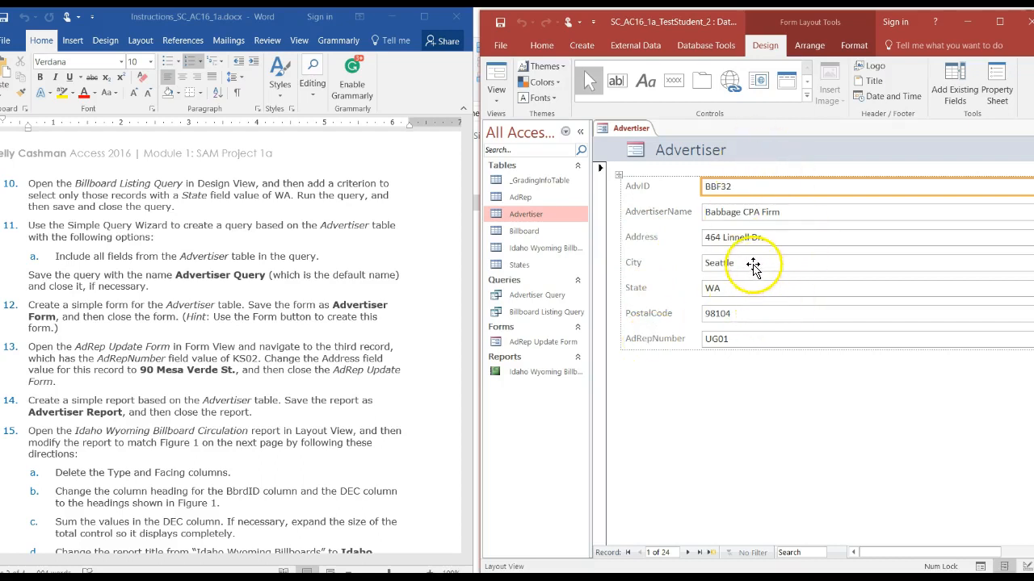
left_click(743, 264)
left_click(770, 240)
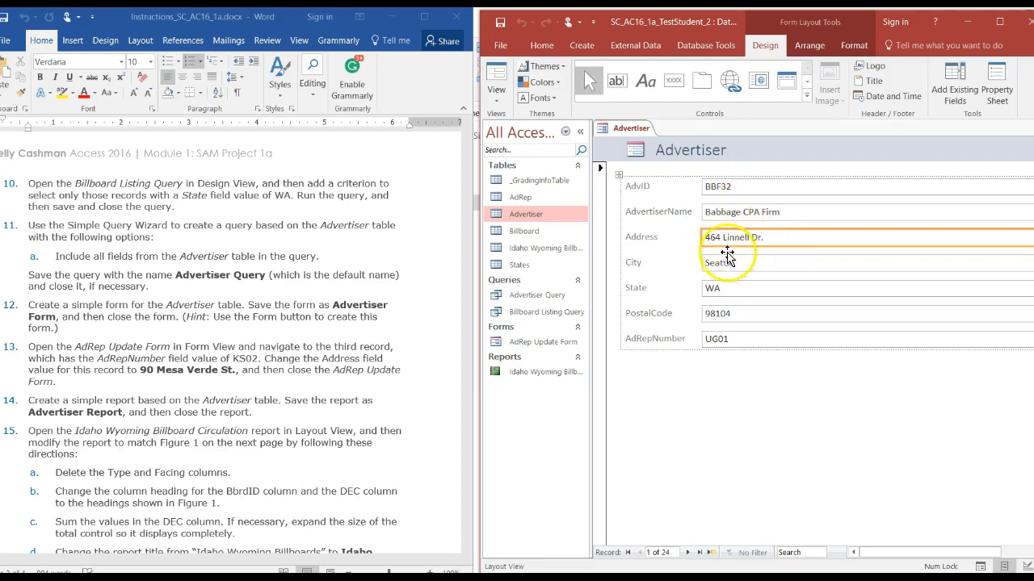
left_click_drag(525, 212, 535, 213)
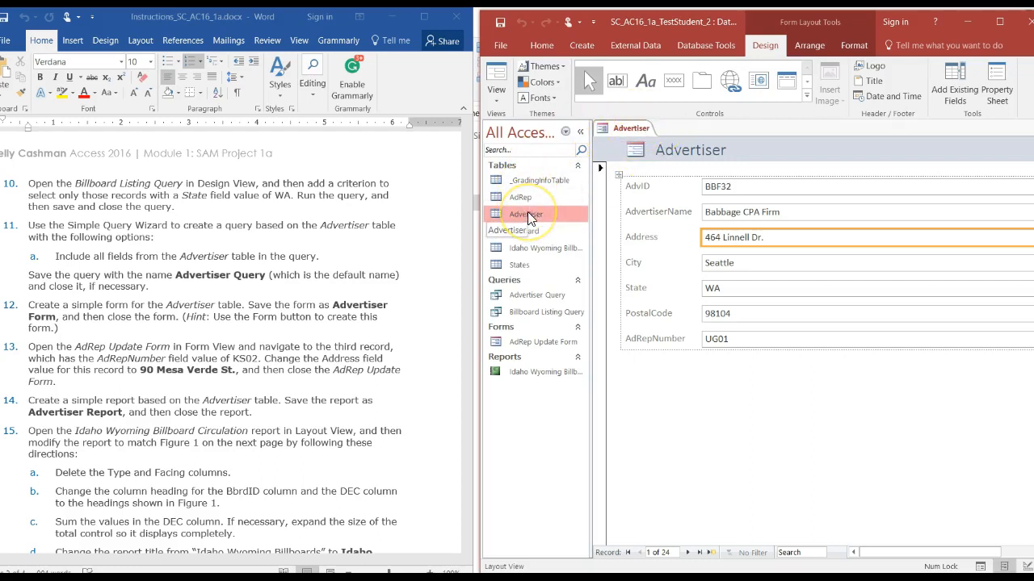
left_click(724, 243)
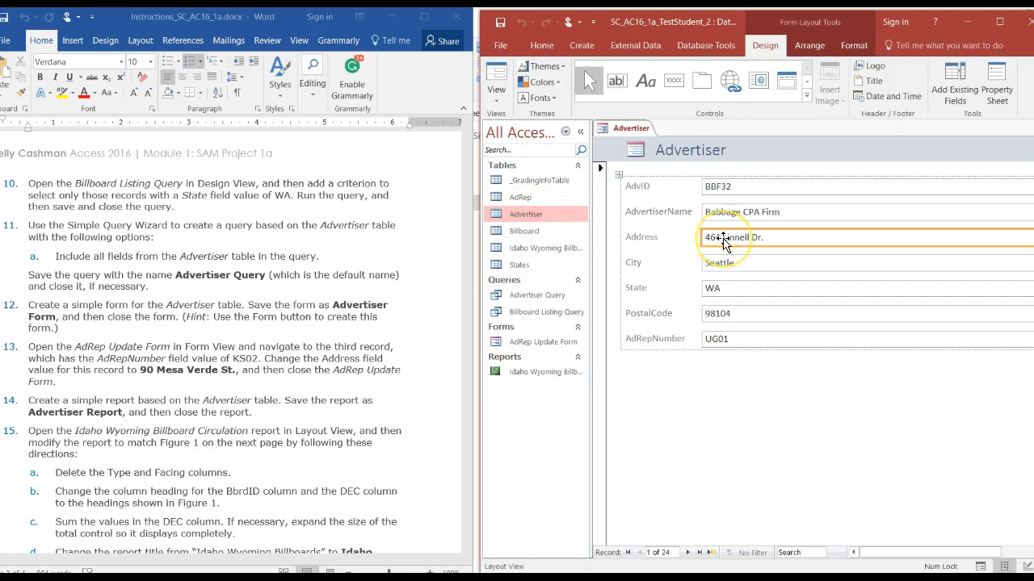
left_click(549, 216)
Step: Page forward through the records of the new Advertiser form up to record 6
left_click(686, 552)
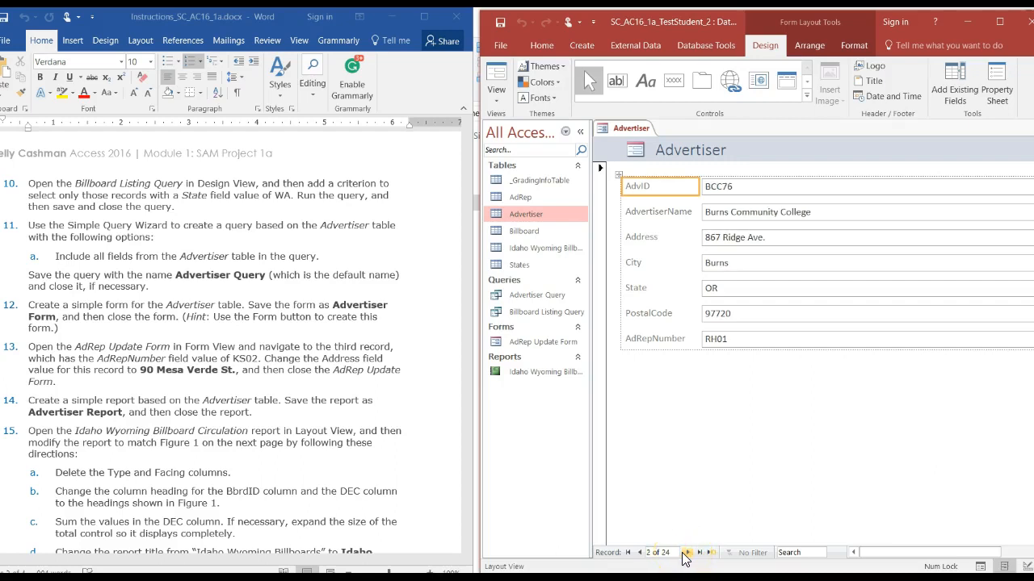
left_click(686, 552)
left_click(686, 552)
left_click(687, 552)
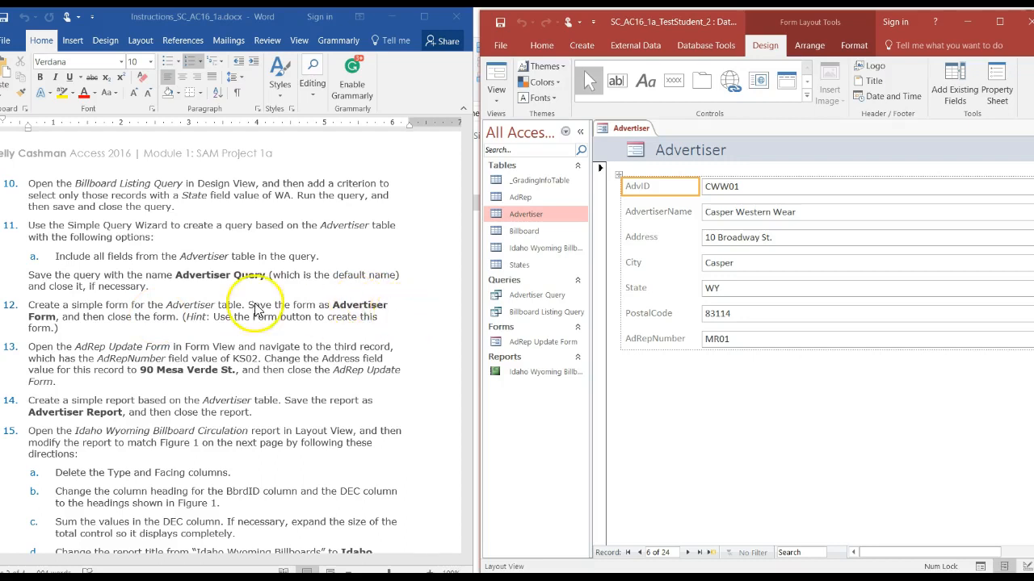
Step: Save the new form under the name Advertiser Form and close it
left_click(273, 289)
left_click(641, 129)
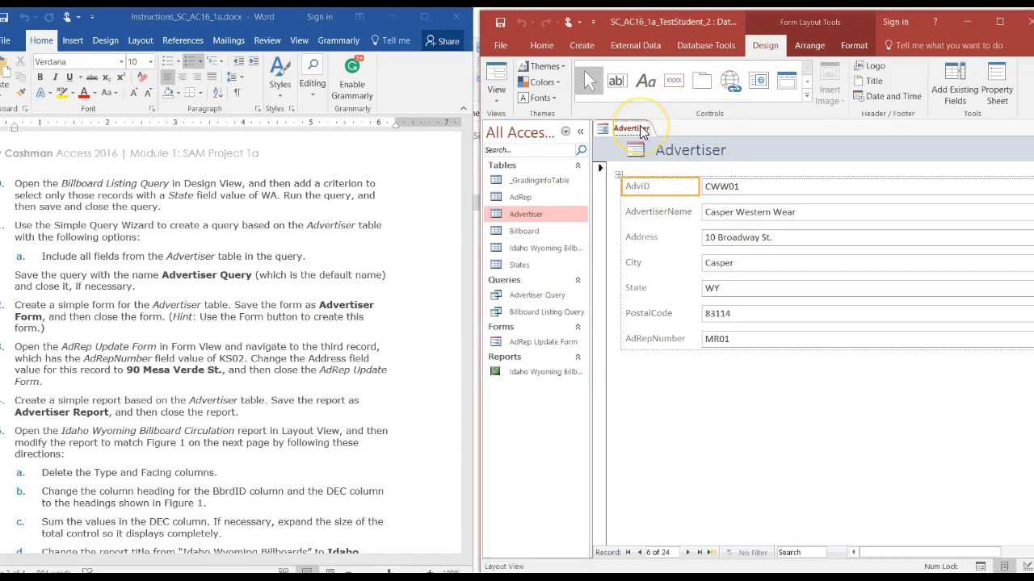
right_click(643, 131)
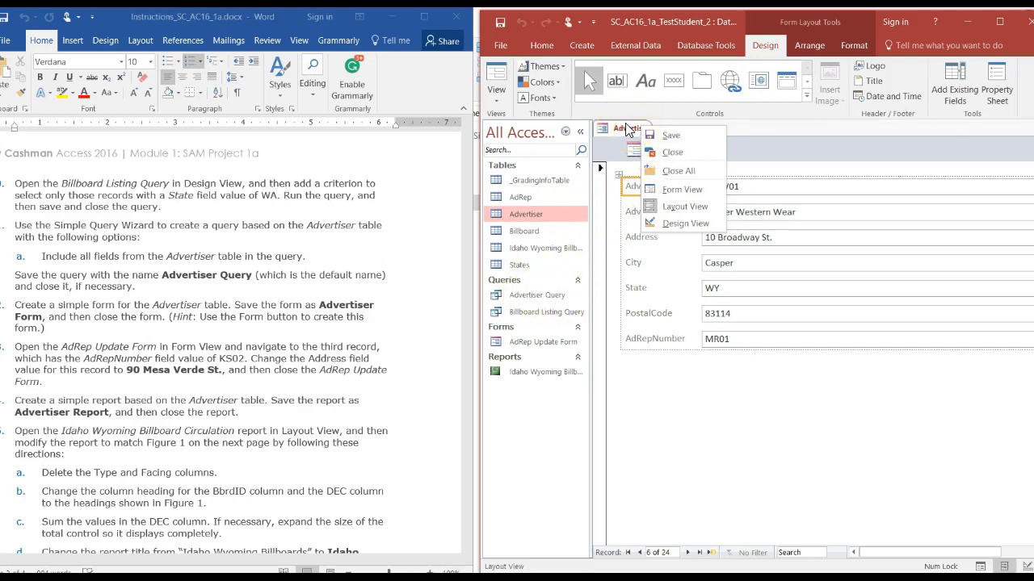
left_click(668, 134)
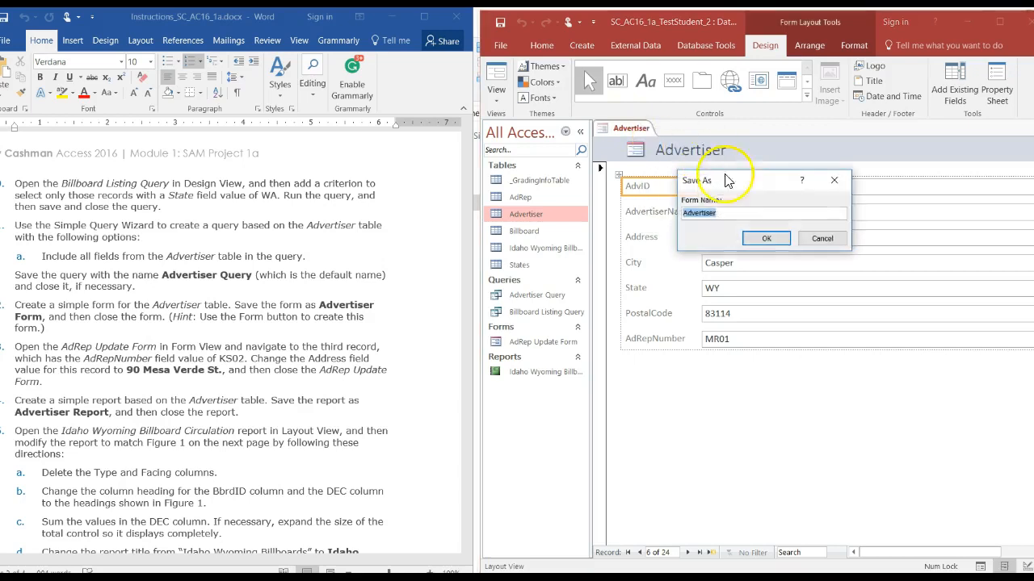
left_click(729, 216)
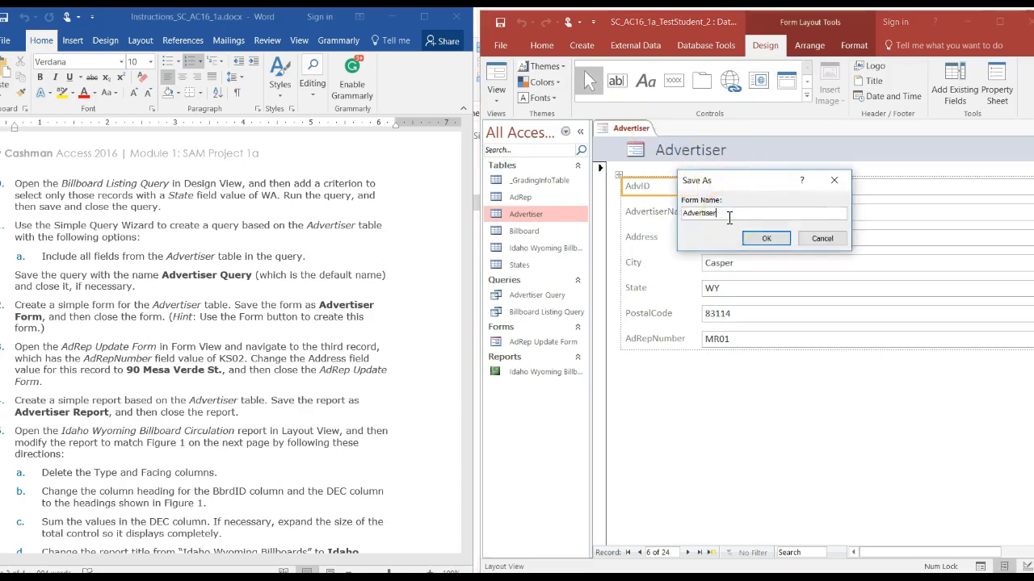
type("f")
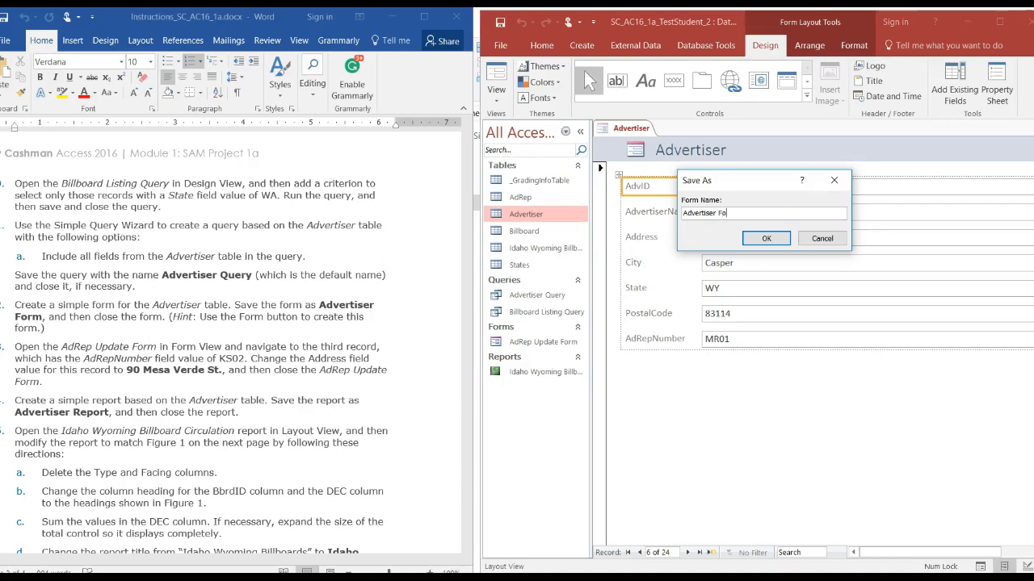
left_click(763, 240)
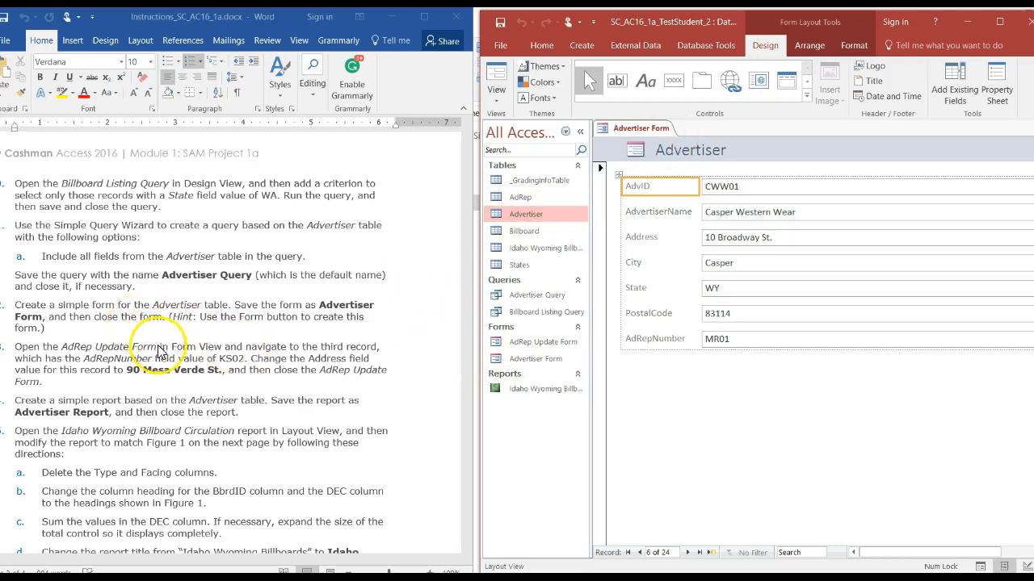
right_click(630, 137)
left_click(640, 153)
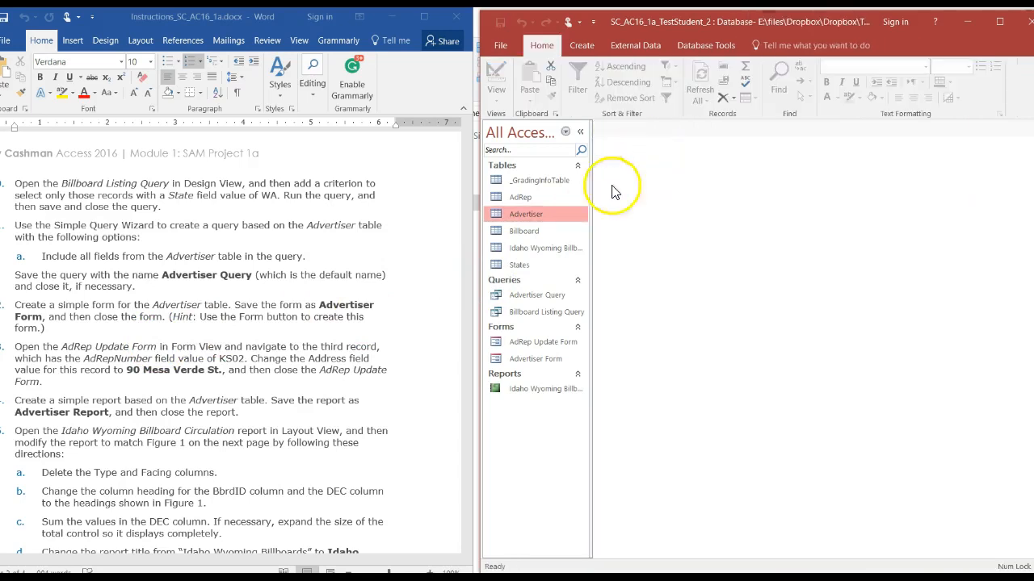
Step: Switch to the Word instructions and read task 13 about the AdRep Update Form
left_click(527, 347)
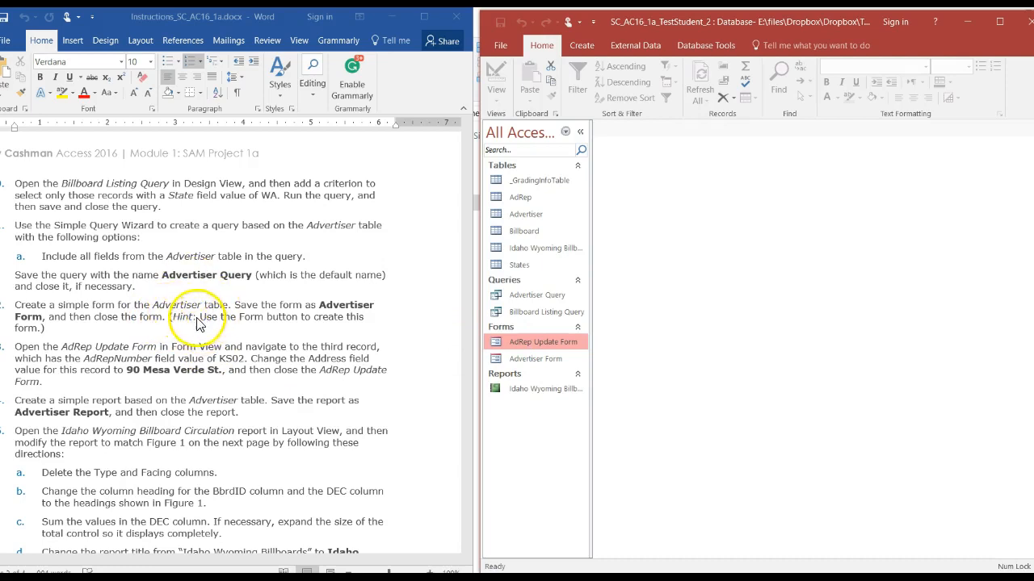
left_click(292, 24)
left_click_drag(292, 24, 306, 27)
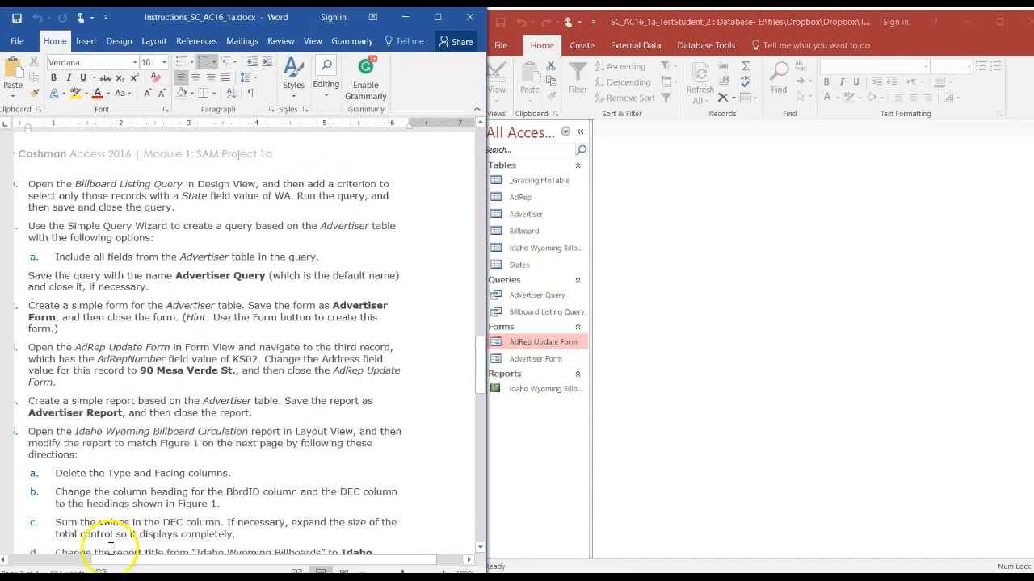
left_click_drag(113, 564, 93, 563)
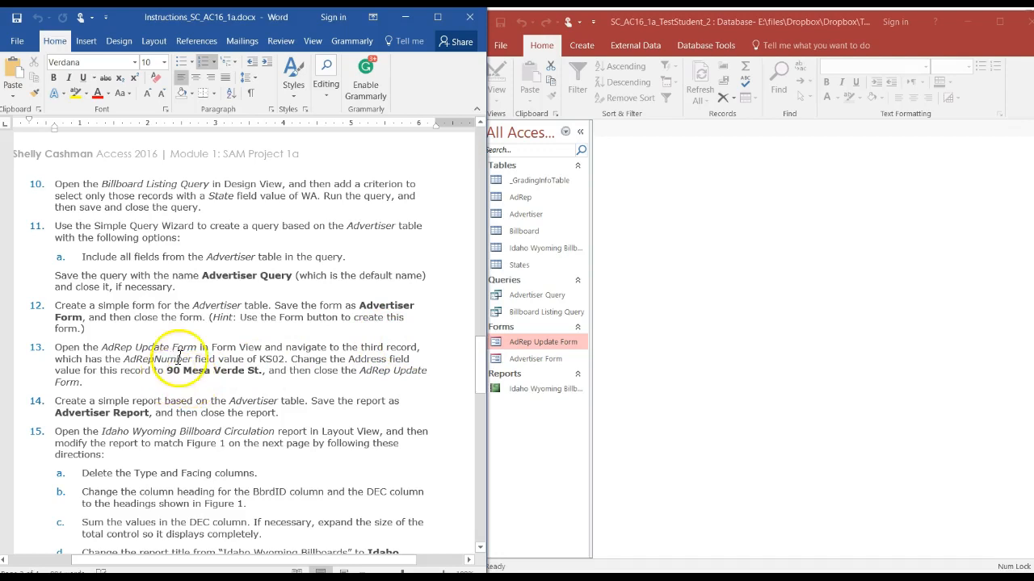
Step: Open the AdRep Update Form in Form View and navigate to the third record
left_click(576, 348)
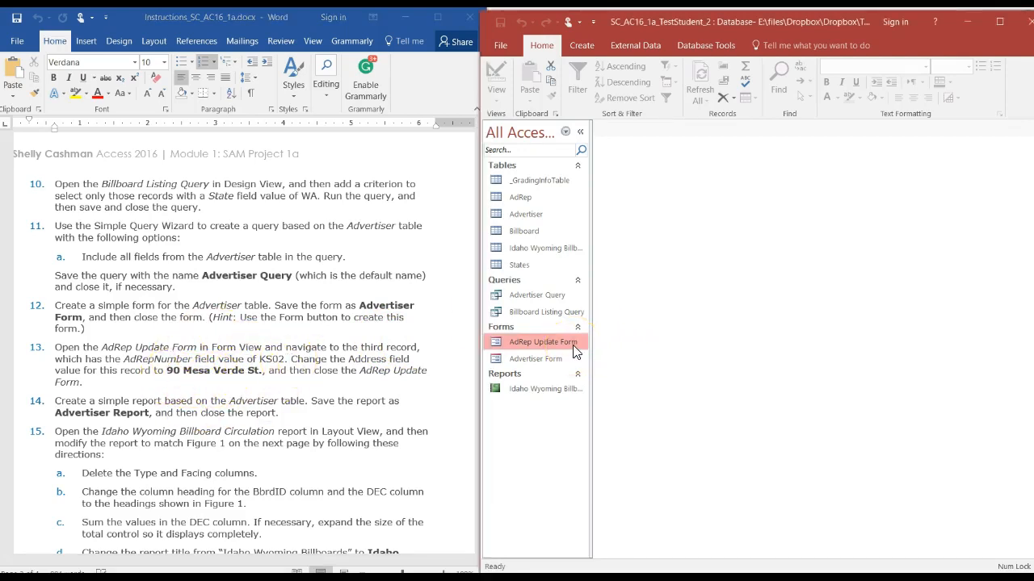
right_click(576, 349)
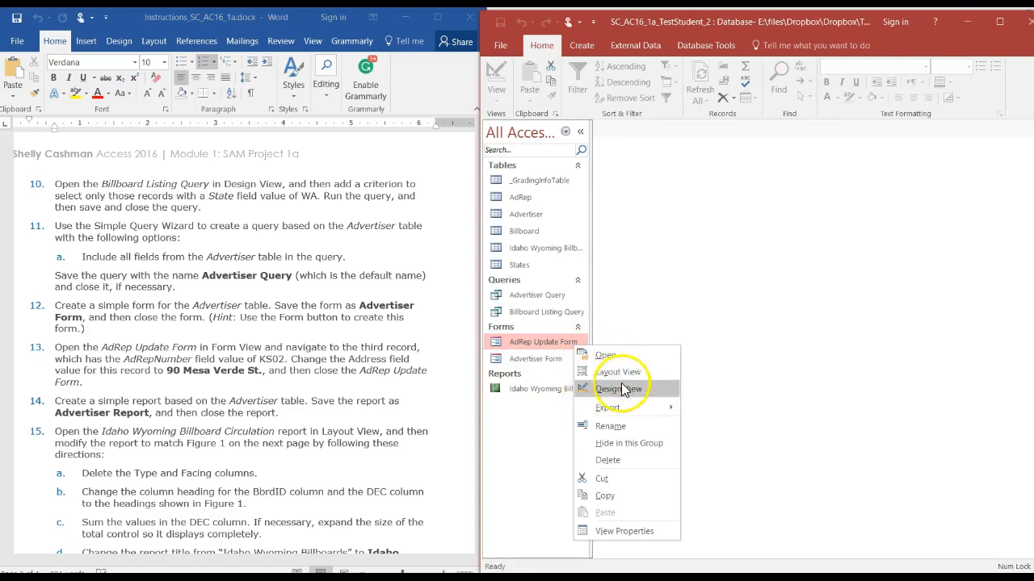
double_click(528, 340)
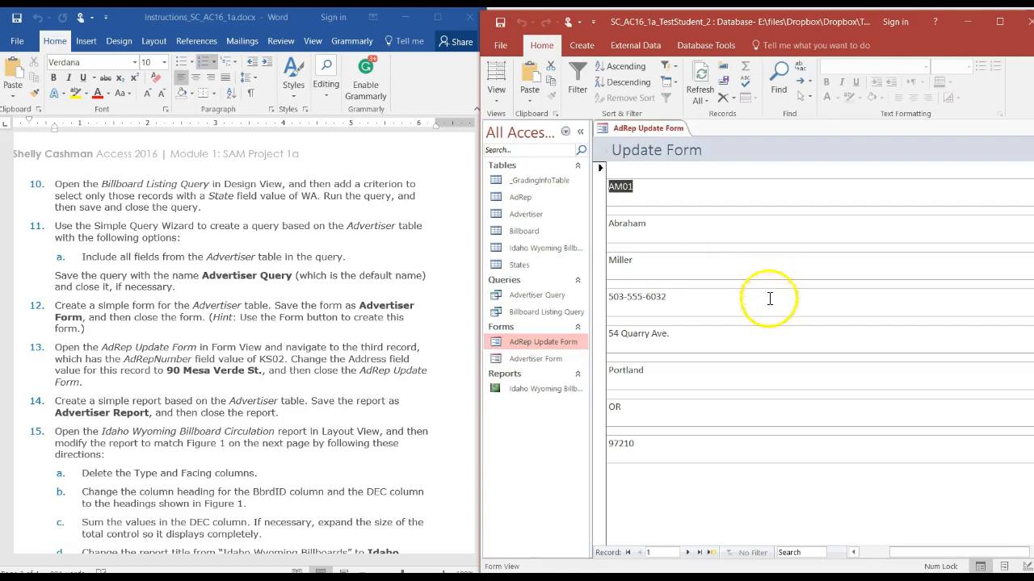
left_click(490, 97)
left_click(519, 128)
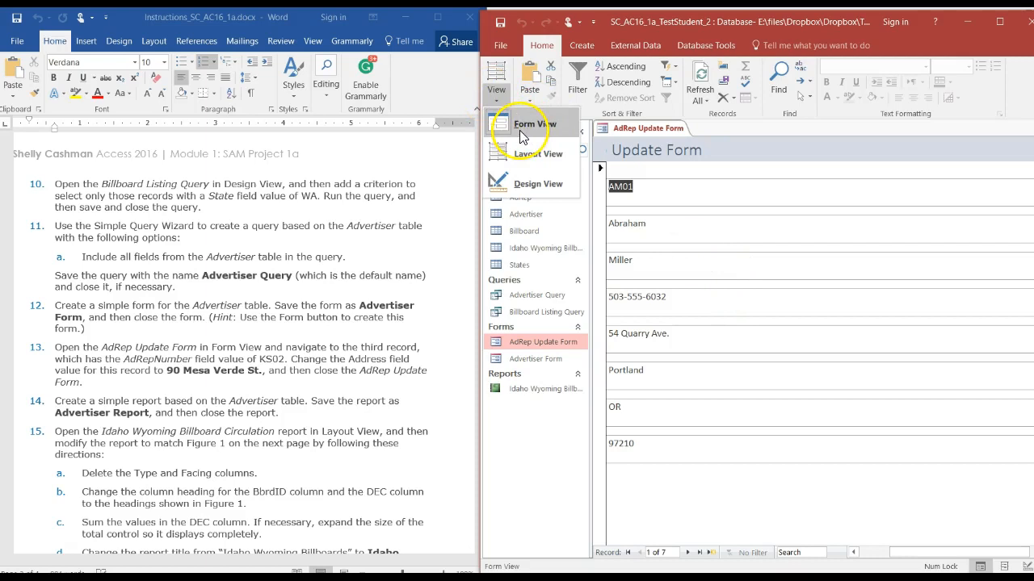
left_click(711, 192)
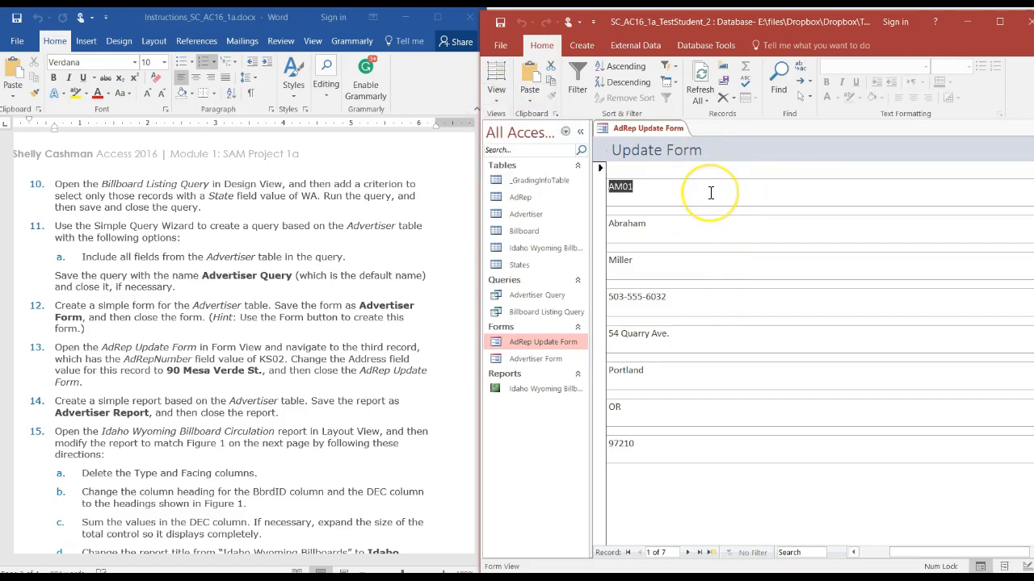
left_click(689, 554)
left_click(687, 553)
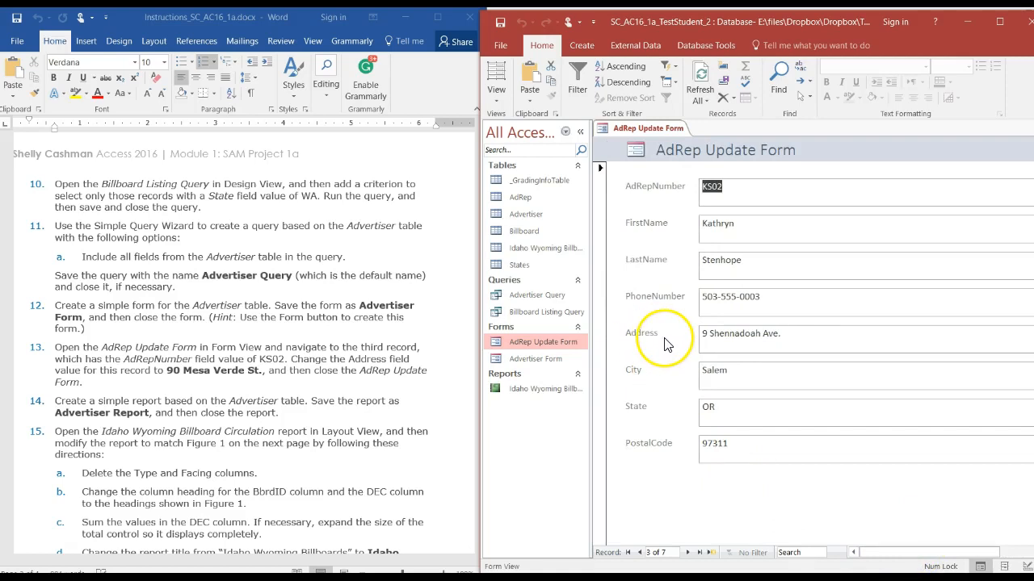
Step: Replace the third record's Address with the new street address given in instruction 13 and save the change
left_click(795, 331)
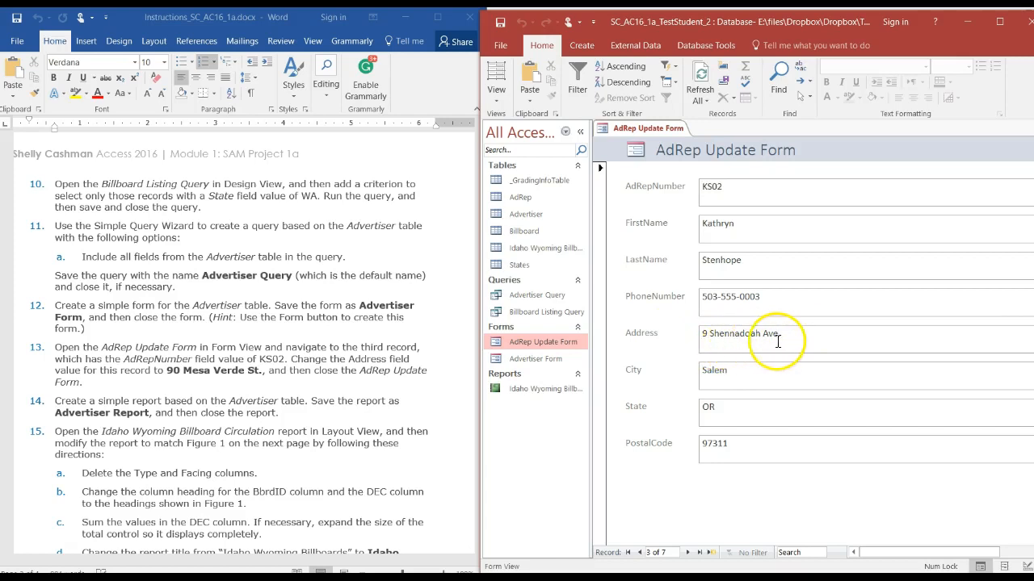
left_click_drag(792, 336, 710, 336)
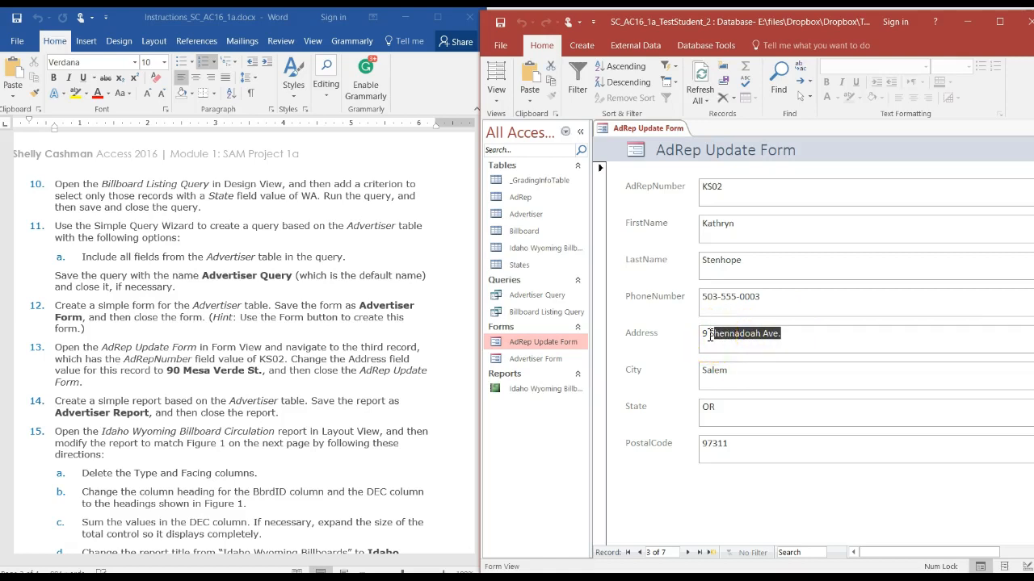
key("BackSpace")
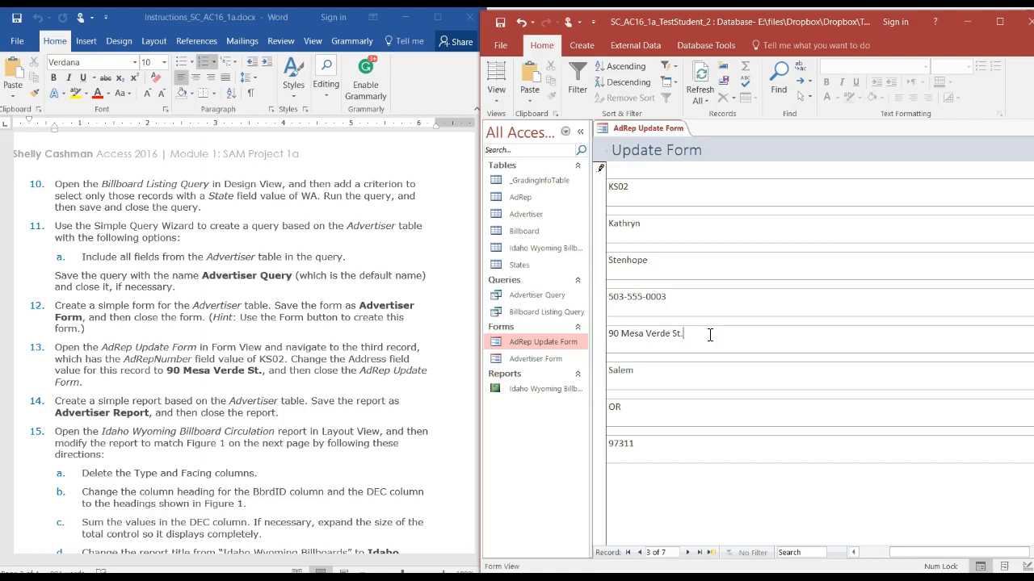
right_click(639, 132)
left_click(644, 136)
left_click(853, 554)
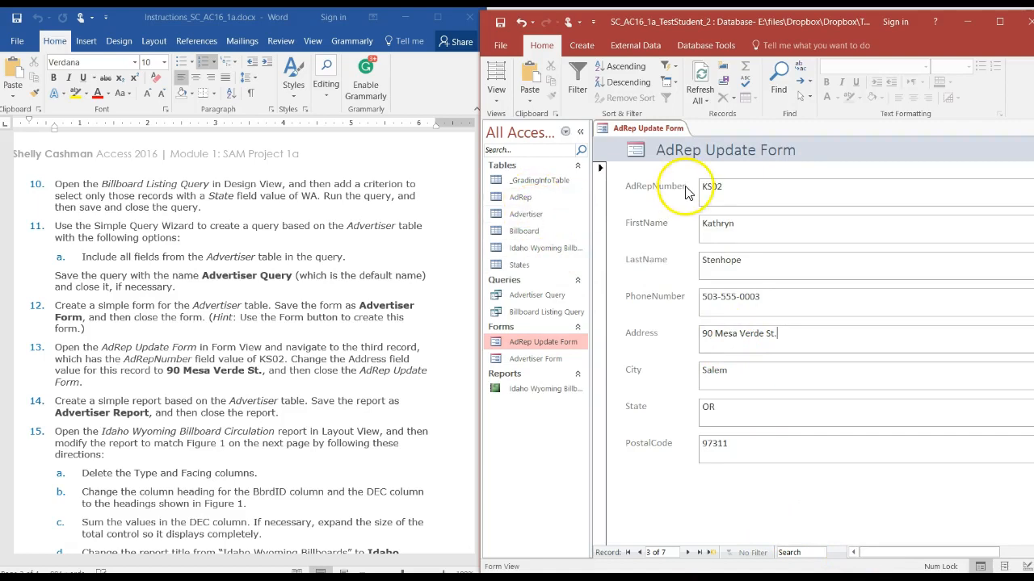
Step: Open the AdRep table to check the Address value in the third record, and close the table
double_click(534, 200)
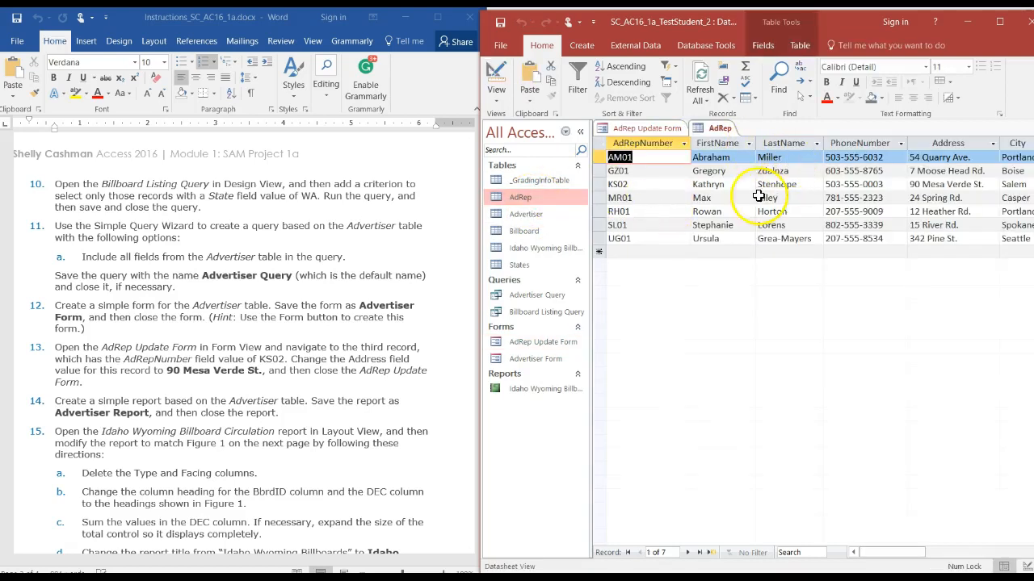
left_click(689, 552)
left_click(689, 552)
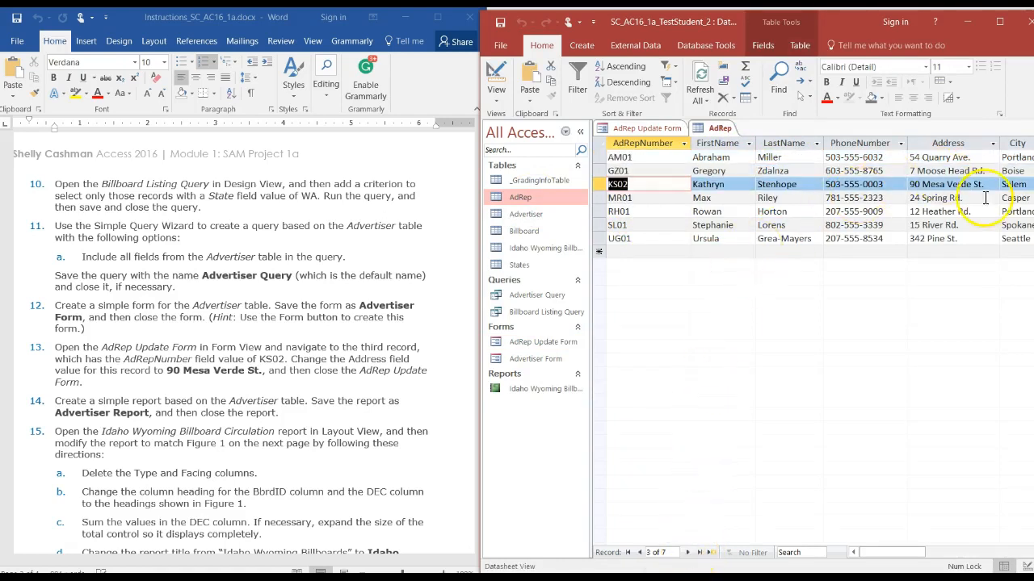
right_click(729, 132)
left_click(741, 159)
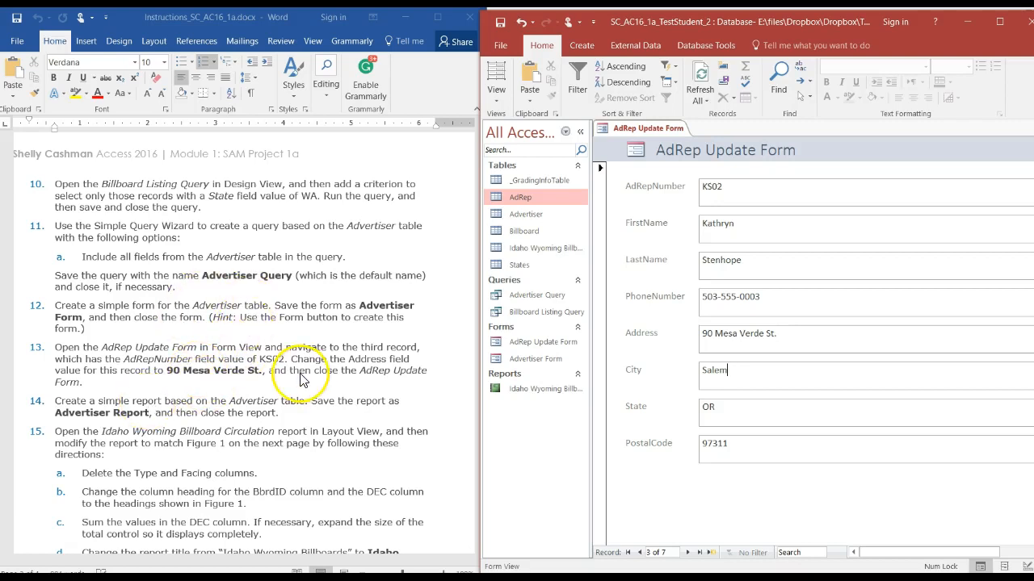
Step: Close the AdRep Update Form
right_click(670, 130)
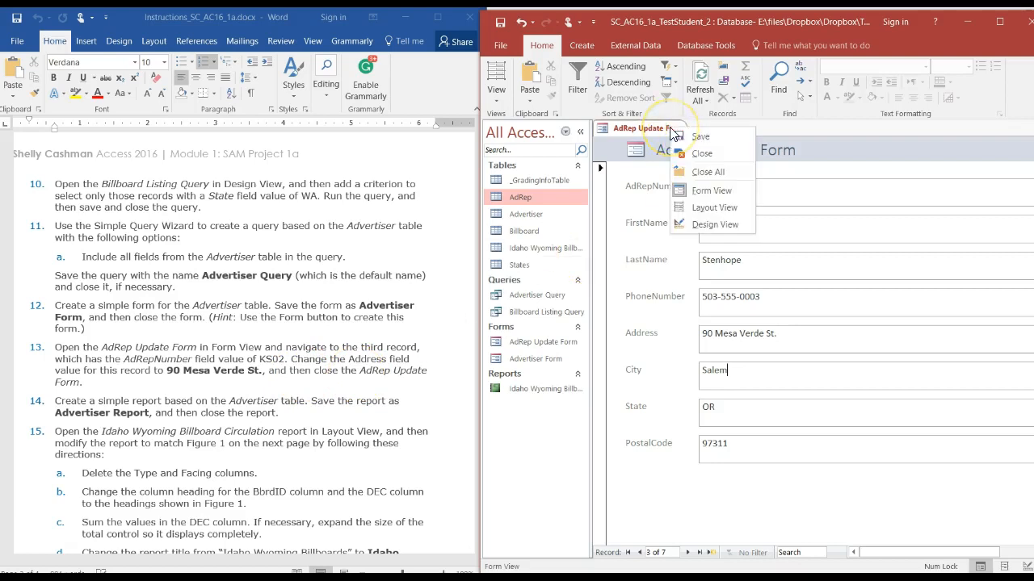
left_click(688, 154)
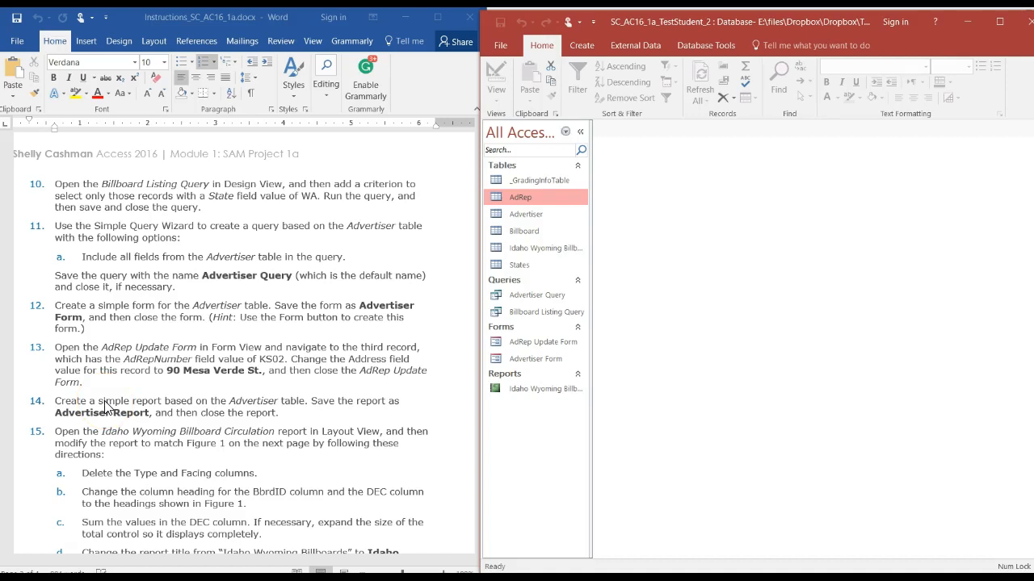
Step: Create a simple report based on the Advertiser table
left_click(524, 268)
left_click(525, 298)
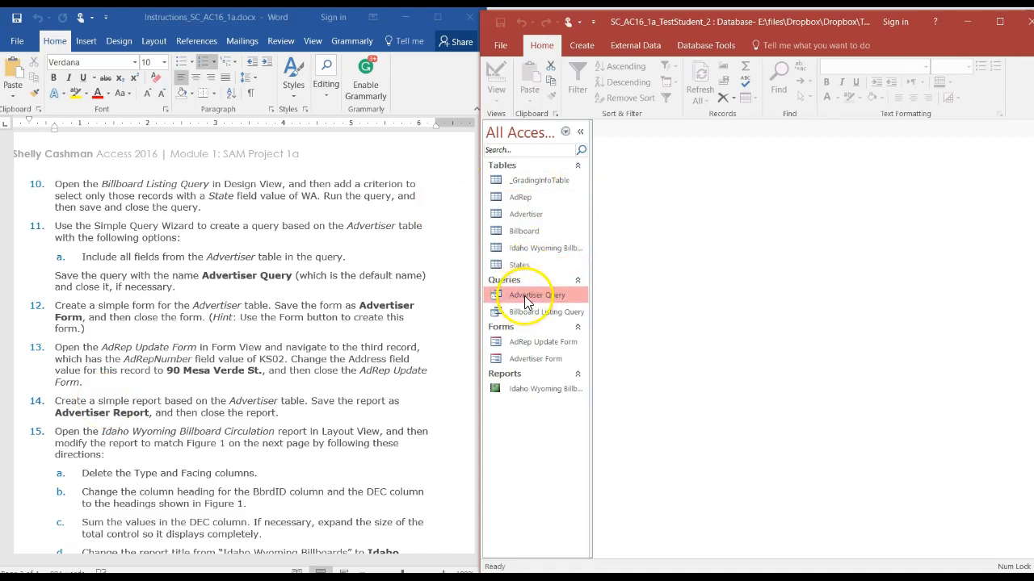
left_click(529, 361)
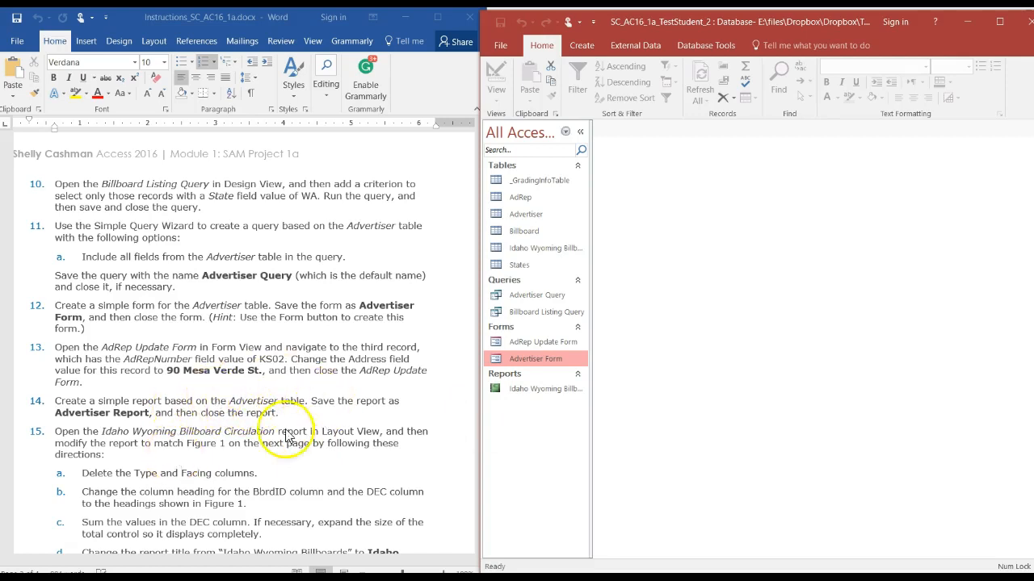
left_click(531, 216)
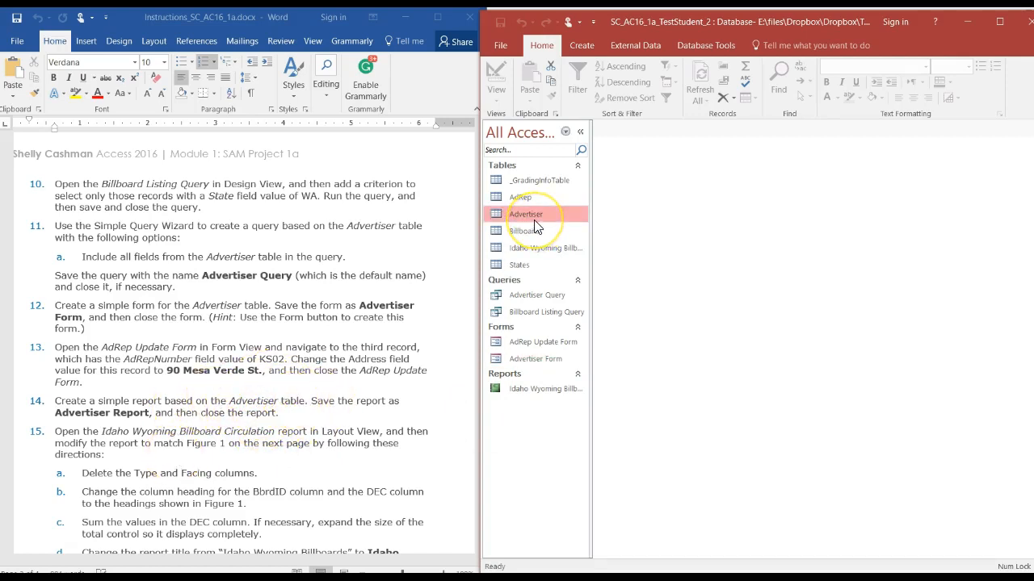
left_click(583, 46)
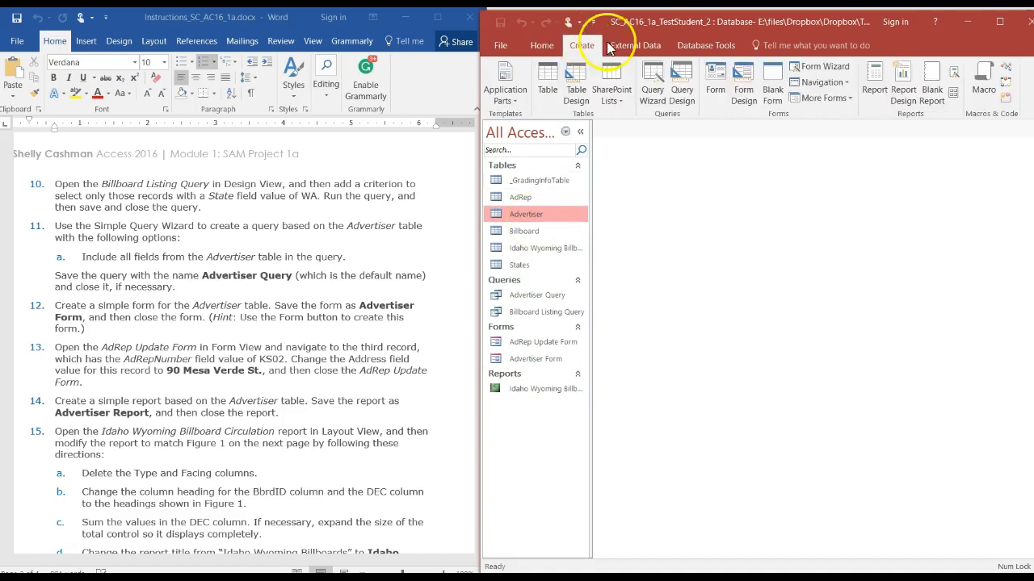
left_click(873, 91)
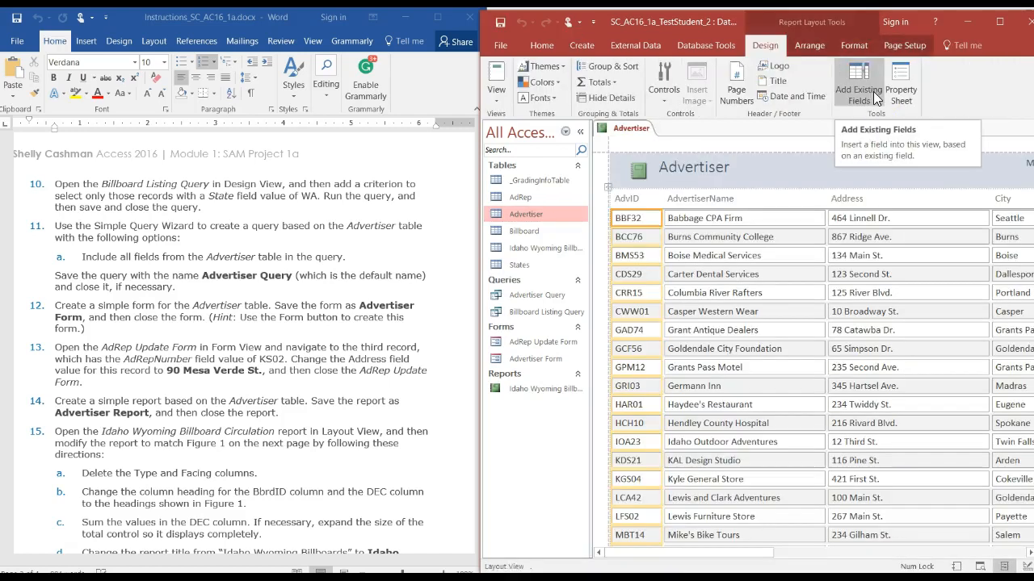
left_click(813, 218)
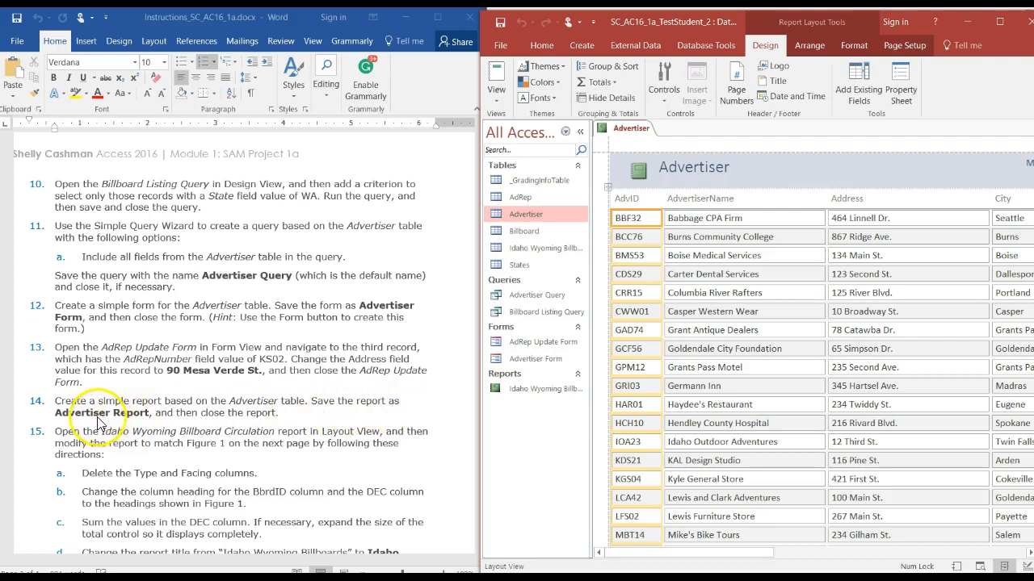
Step: Save the new report under the name Advertiser Report
right_click(626, 137)
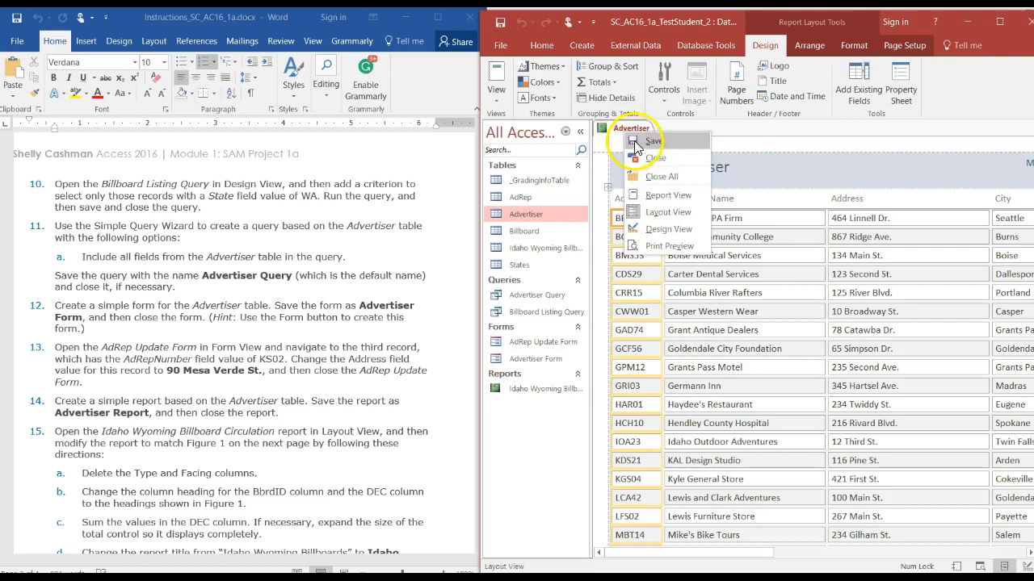
left_click(634, 140)
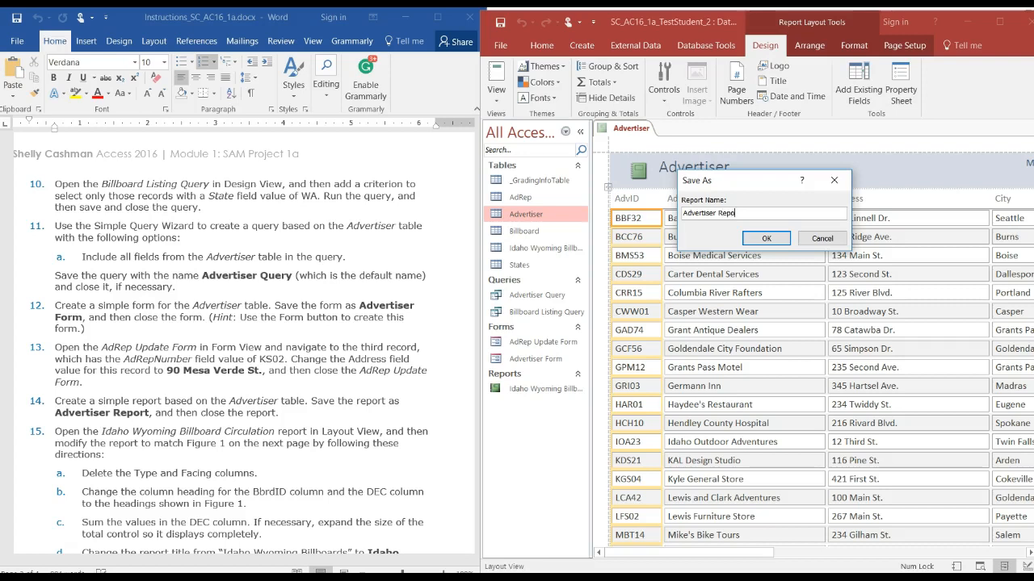
left_click(764, 240)
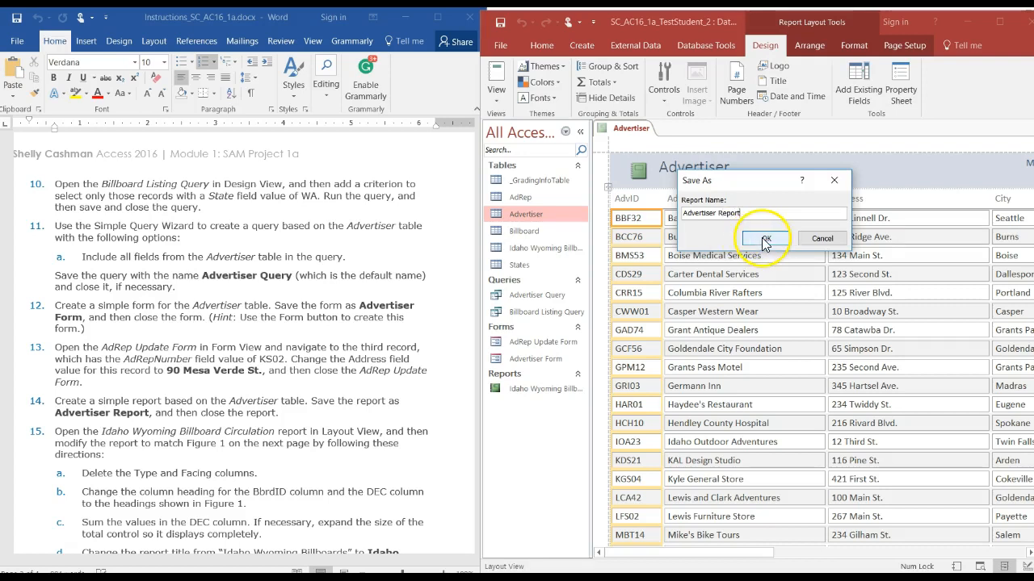
Step: Examine the full-size report's date, time, title, column headings, record count and page number, and restore the side-by-side window layout
left_click(1000, 24)
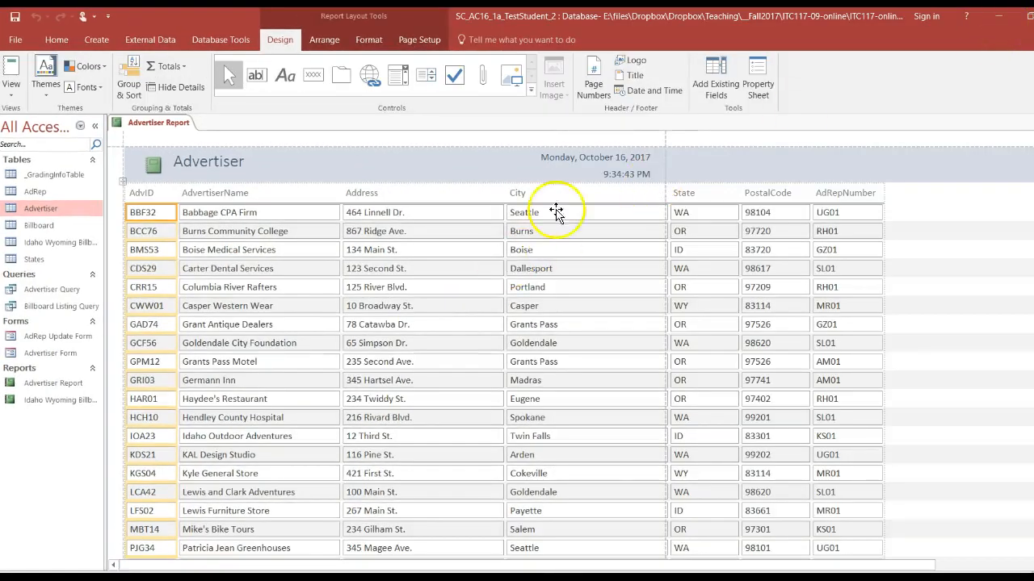
left_click(569, 157)
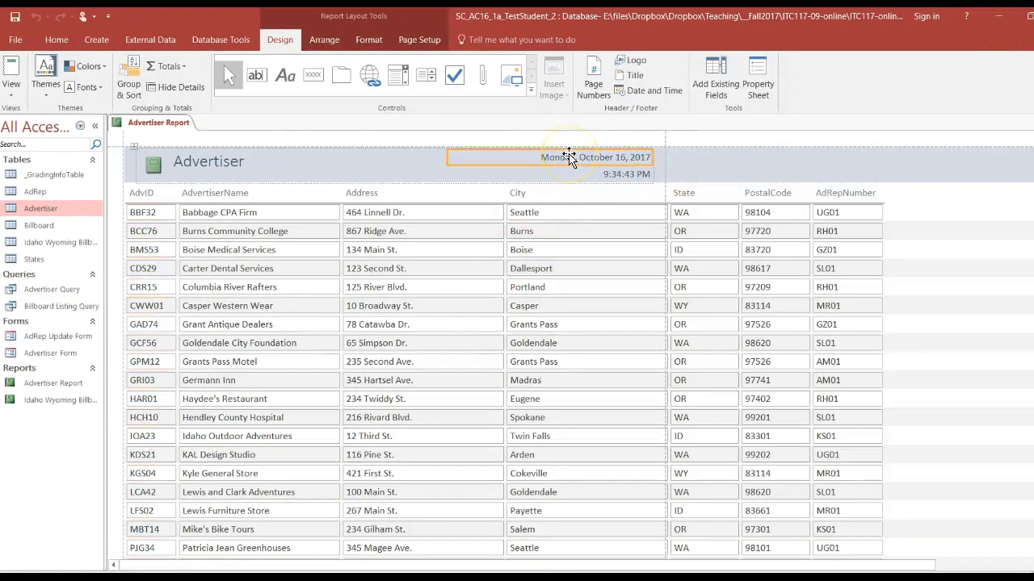
left_click(598, 174)
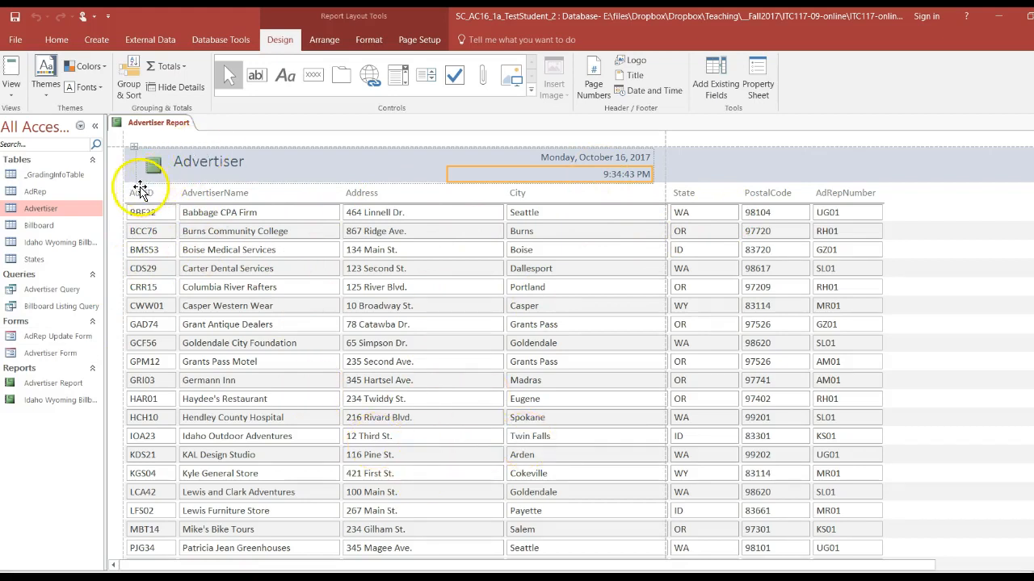
left_click(191, 163)
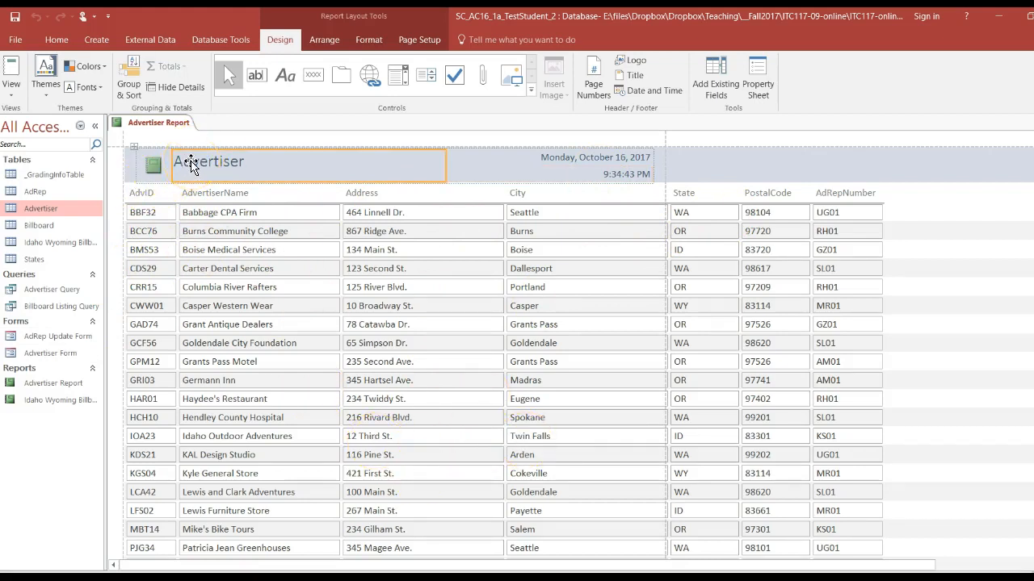
left_click(145, 192)
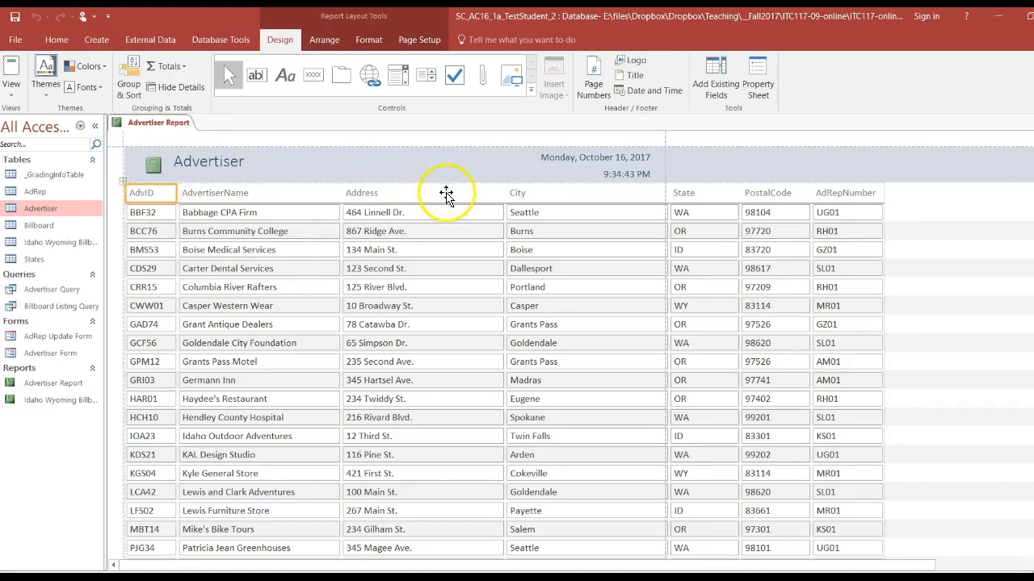
left_click(549, 196)
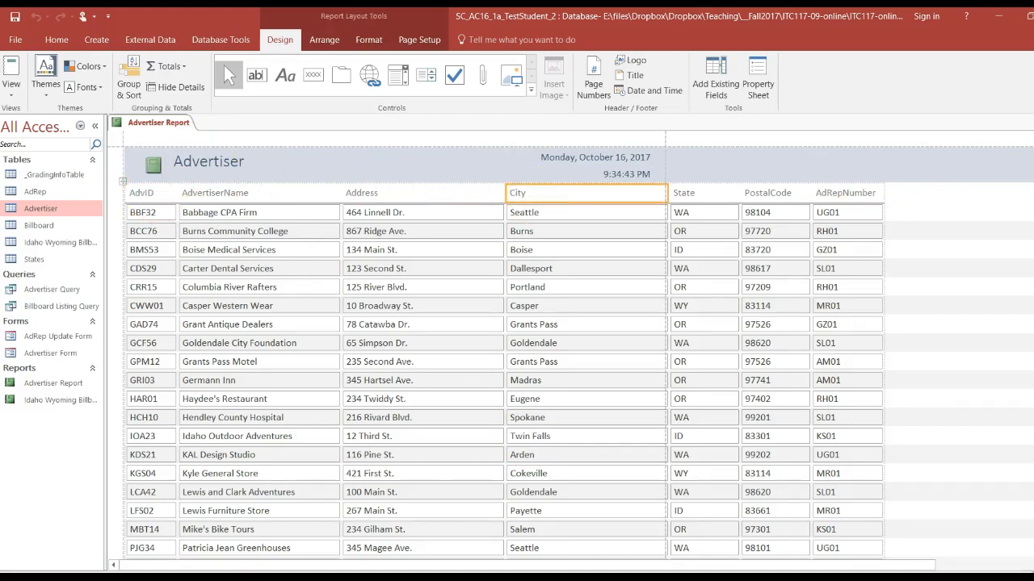
scroll(501, 348, "down", 5)
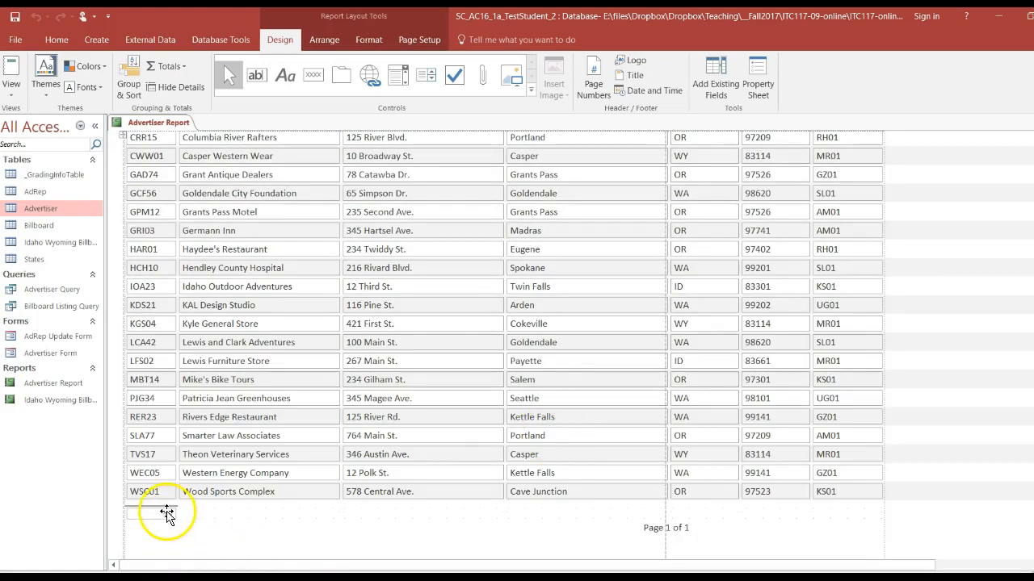
left_click(704, 529)
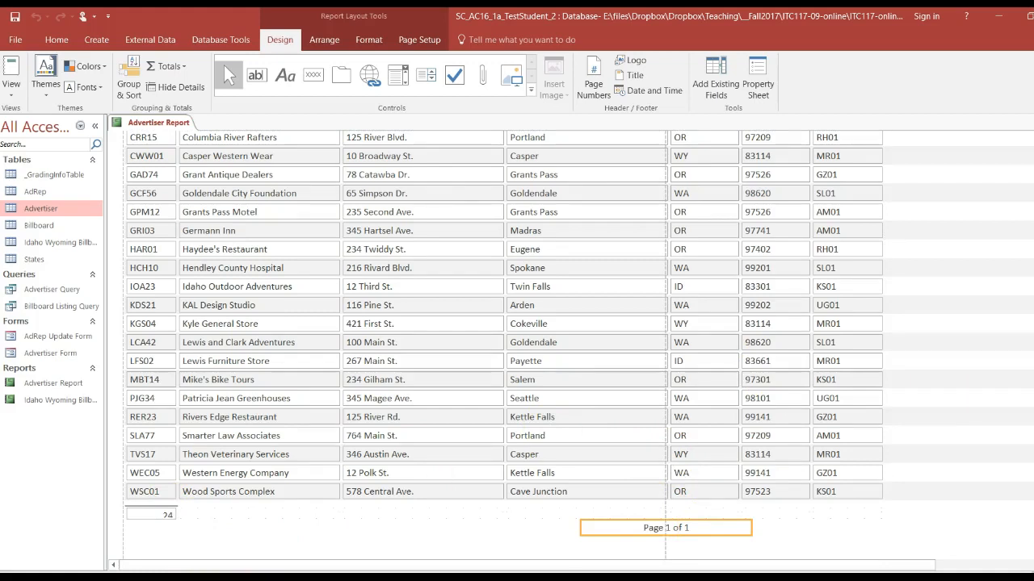
scroll(1029, 231, "up", 4)
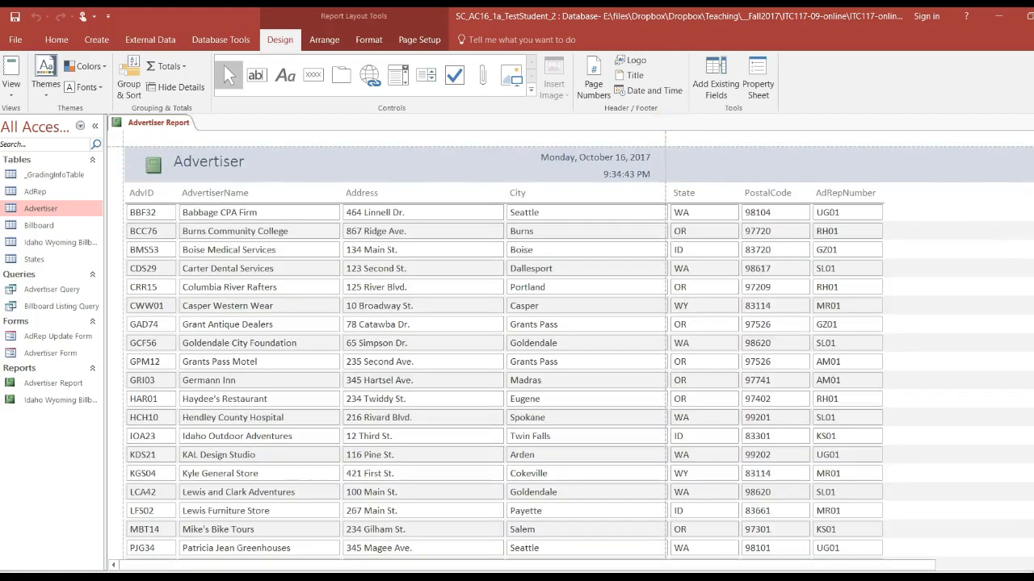
left_click(1030, 23)
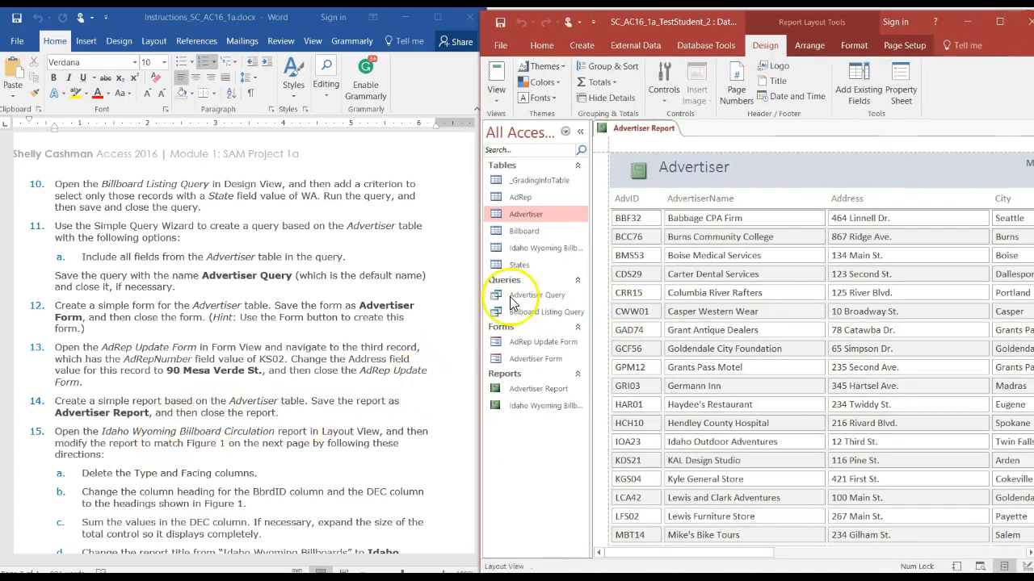
Step: Close the Advertiser Report and open the Idaho Wyoming Billboard Circulation report in Layout View
right_click(635, 131)
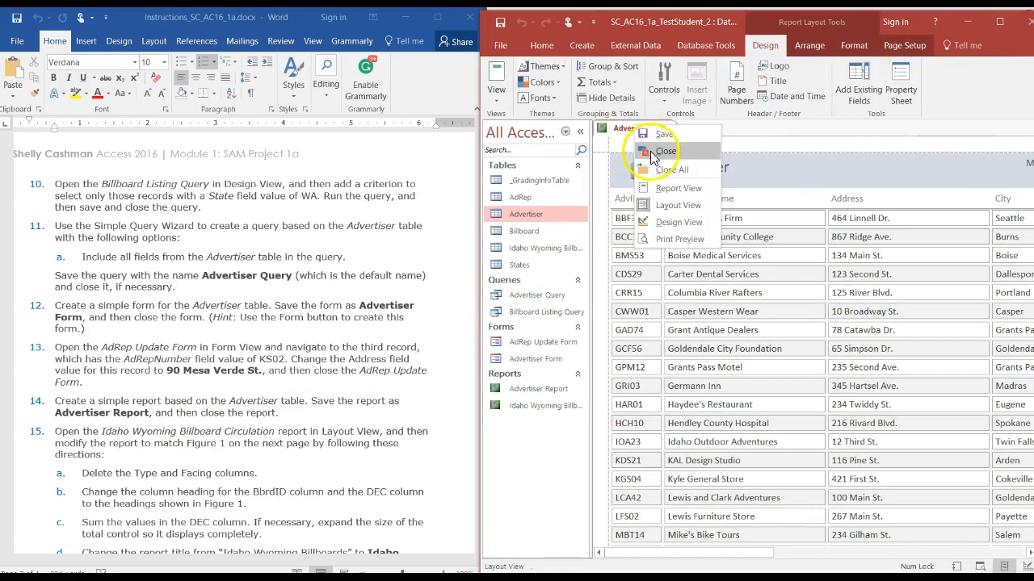
left_click(653, 152)
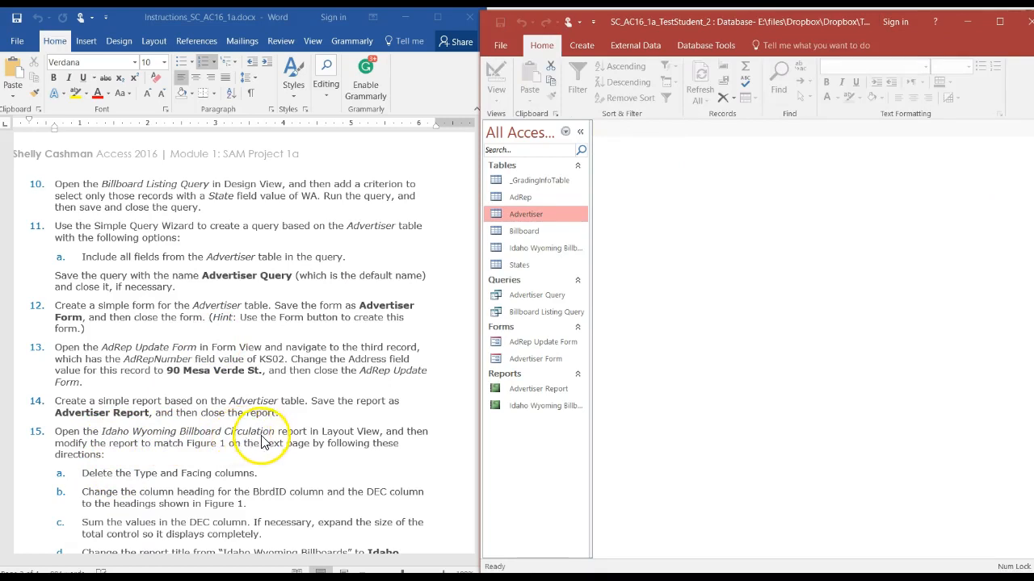
left_click(540, 404)
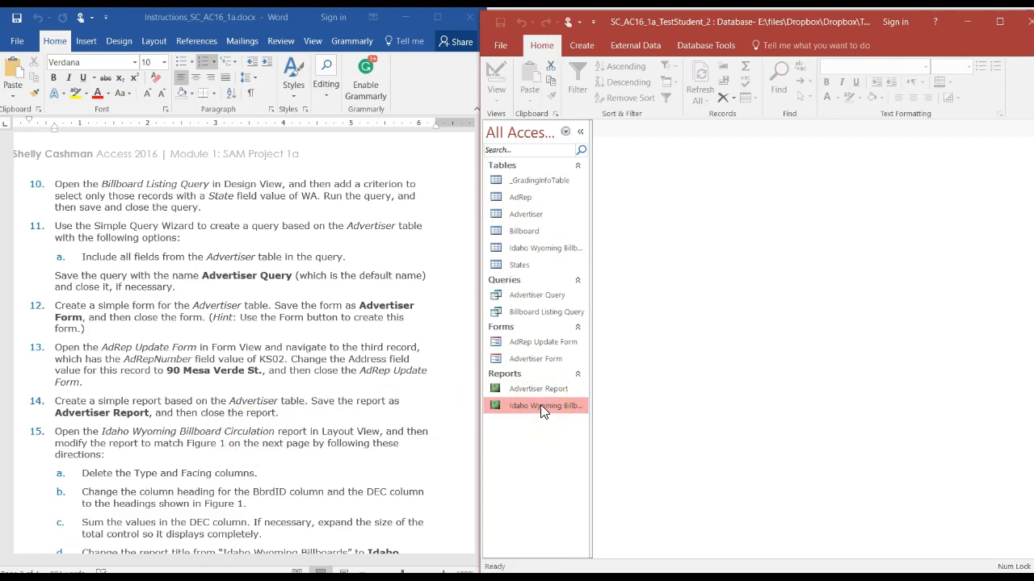
right_click(540, 405)
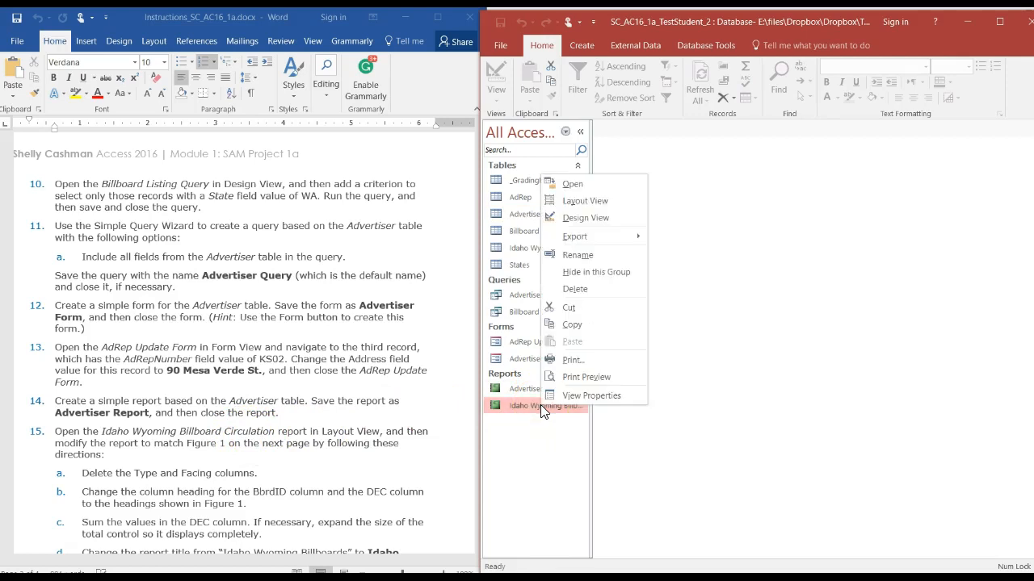
left_click(585, 202)
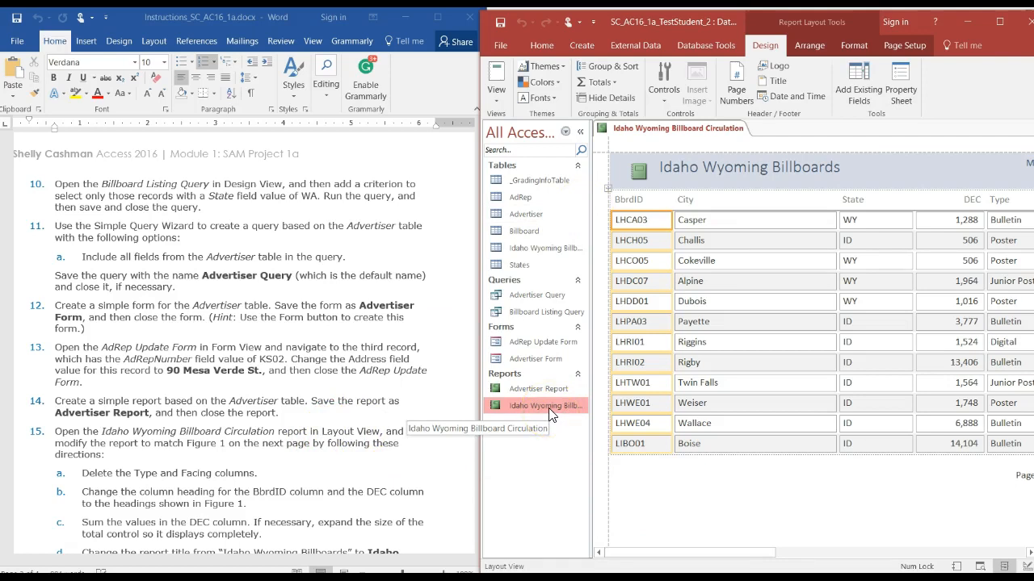
left_click(495, 96)
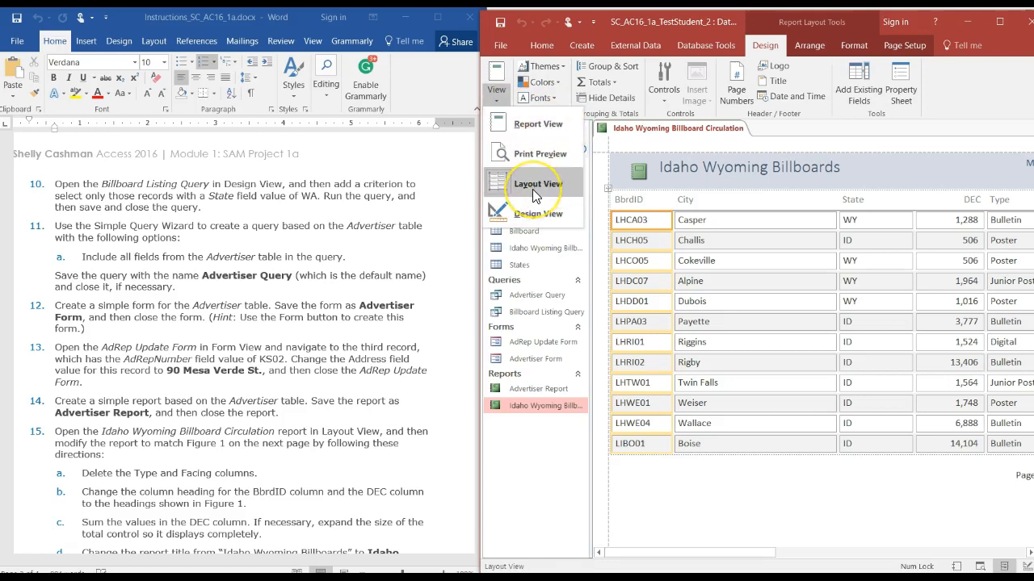
left_click(677, 182)
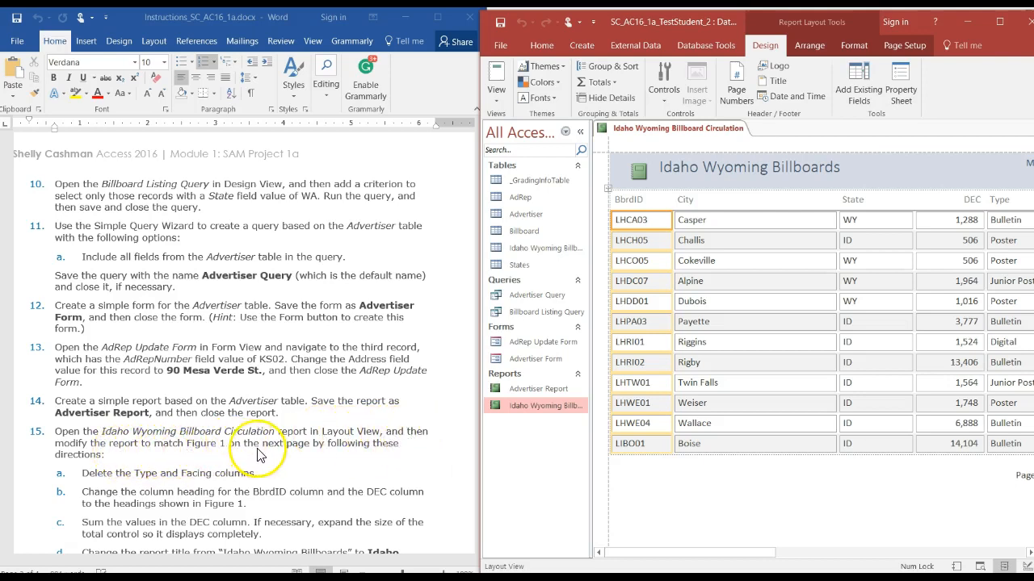
Step: Delete the Type and Facing columns from the Idaho Wyoming Billboard Circulation report
left_click(444, 308)
mouse_move(485, 355)
left_mouse_down()
mouse_move(491, 394)
mouse_move(475, 369)
left_mouse_up()
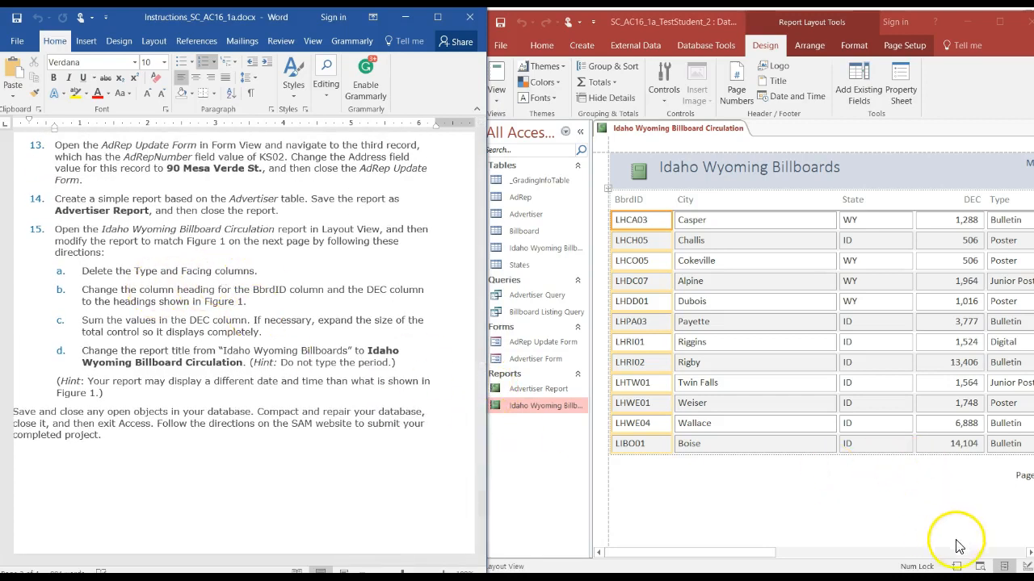
left_click(1029, 556)
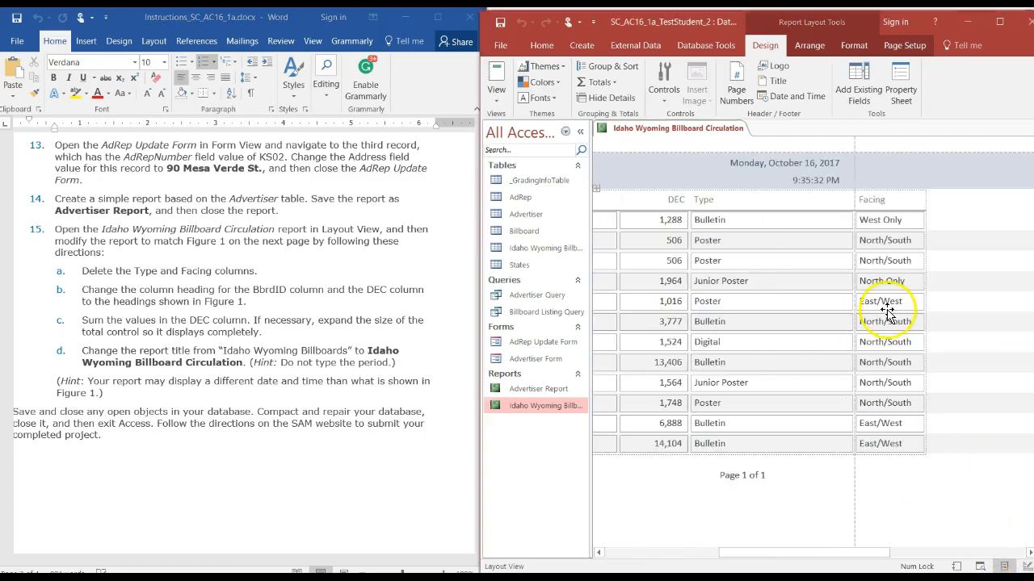
left_click(749, 206)
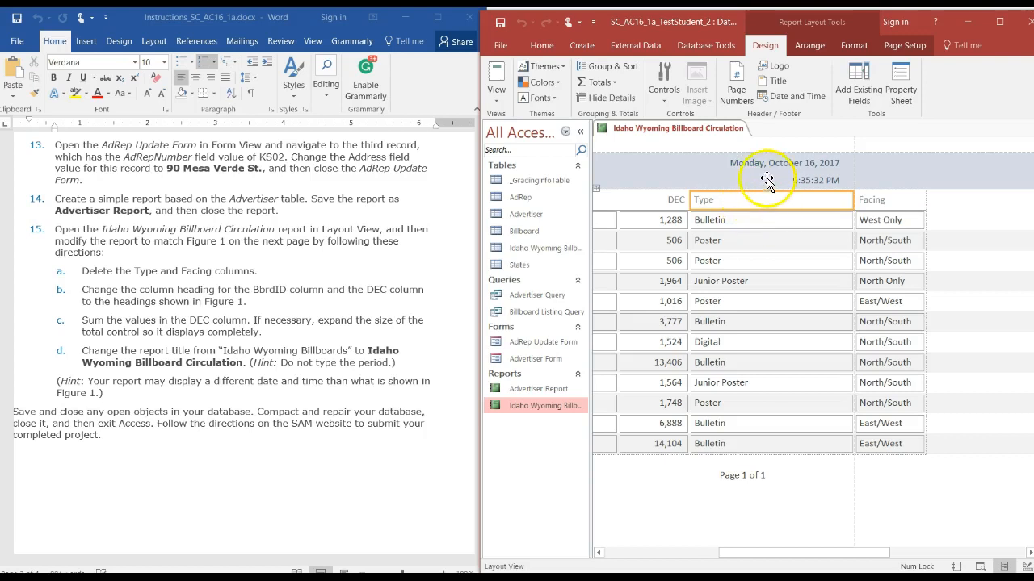
left_click(761, 202)
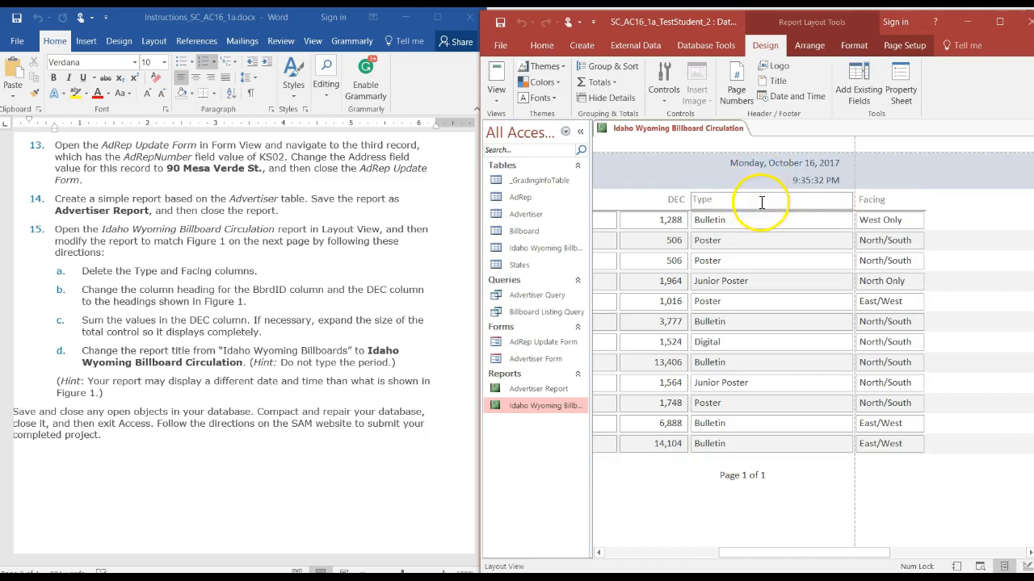
left_click(767, 237)
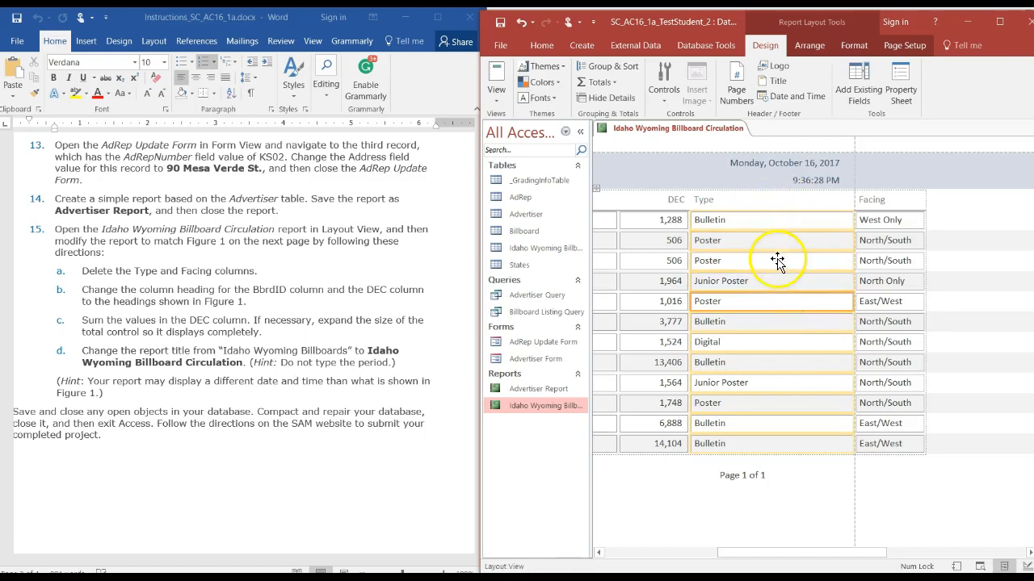
left_click(771, 226)
left_click(777, 344)
left_click(776, 380)
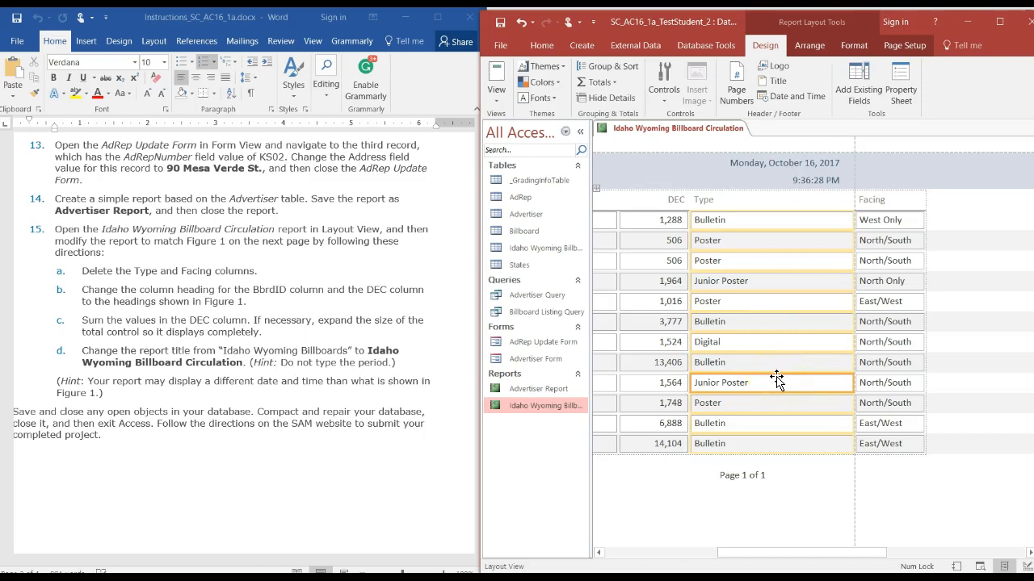
left_click(888, 290, "ctrl")
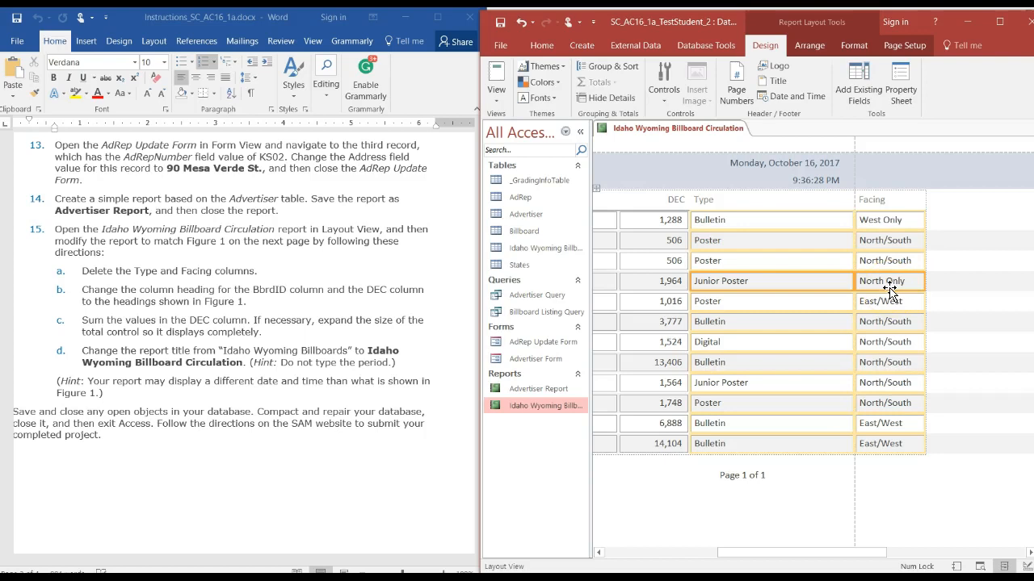
right_click(803, 241)
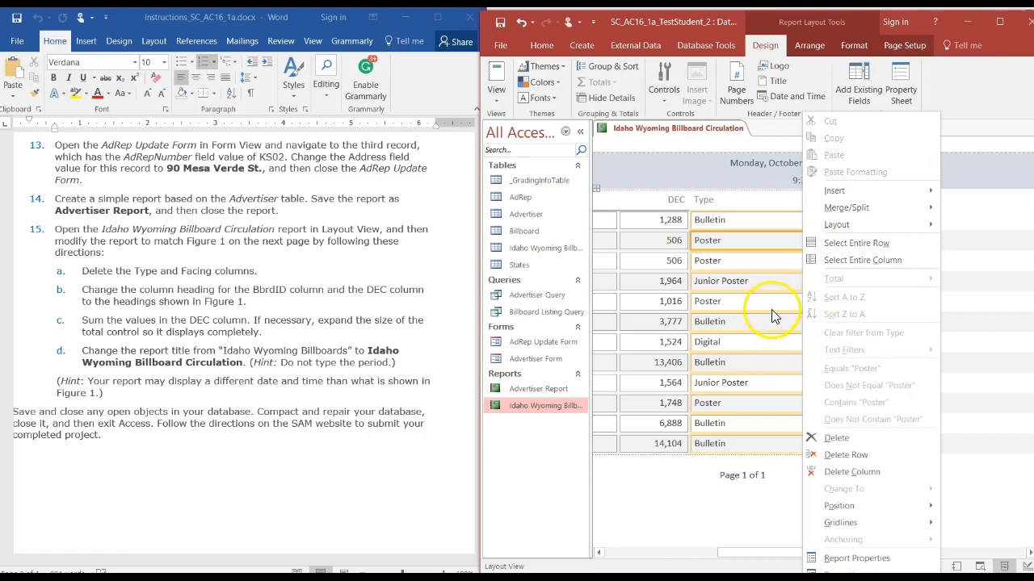
left_click(862, 471)
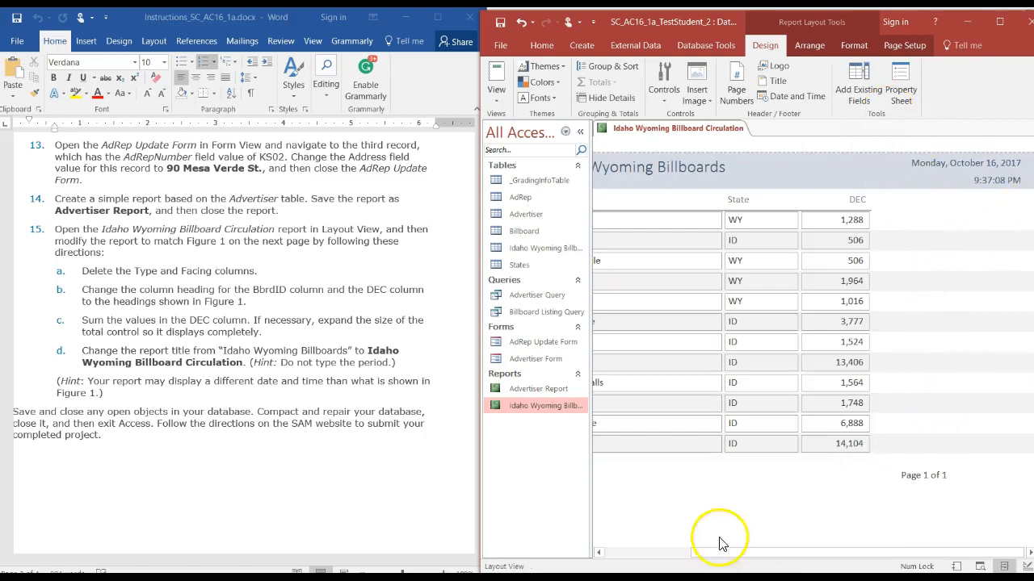
Step: Consult Figure 1 in the instructions, change the BbrdID column heading to BillboardID, and save the report
left_click(598, 553)
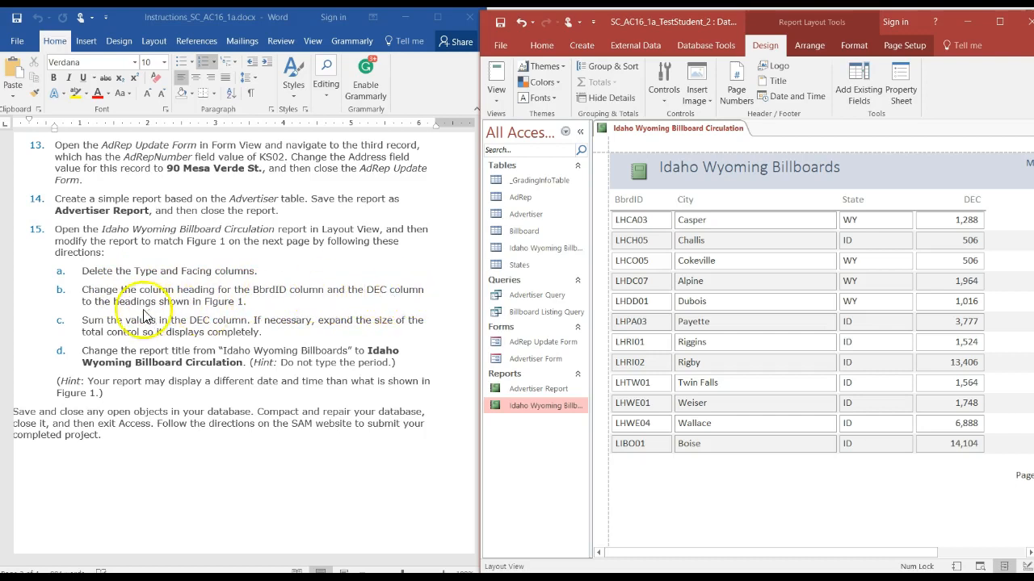
left_click(408, 291)
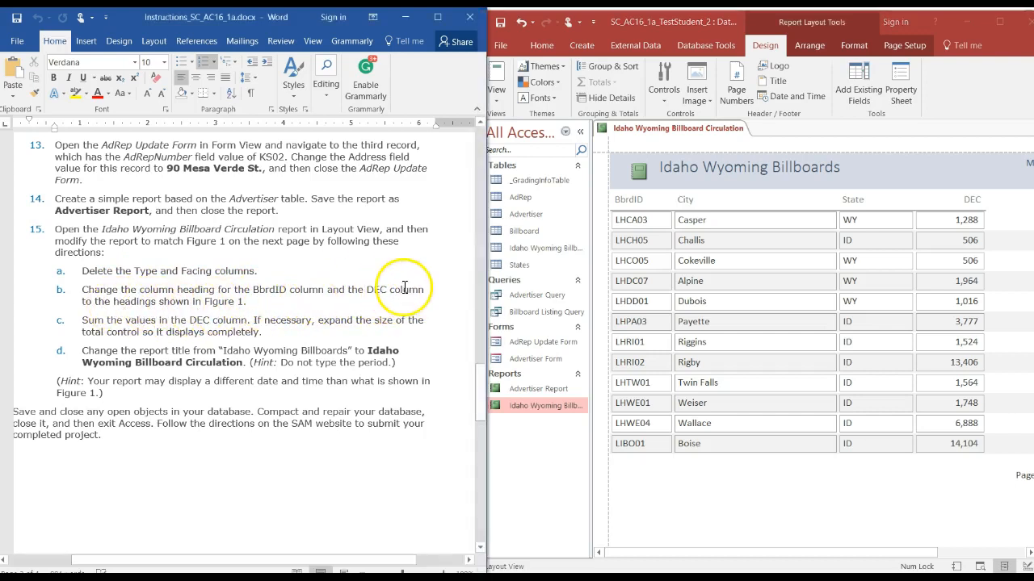
left_click_drag(484, 374, 482, 436)
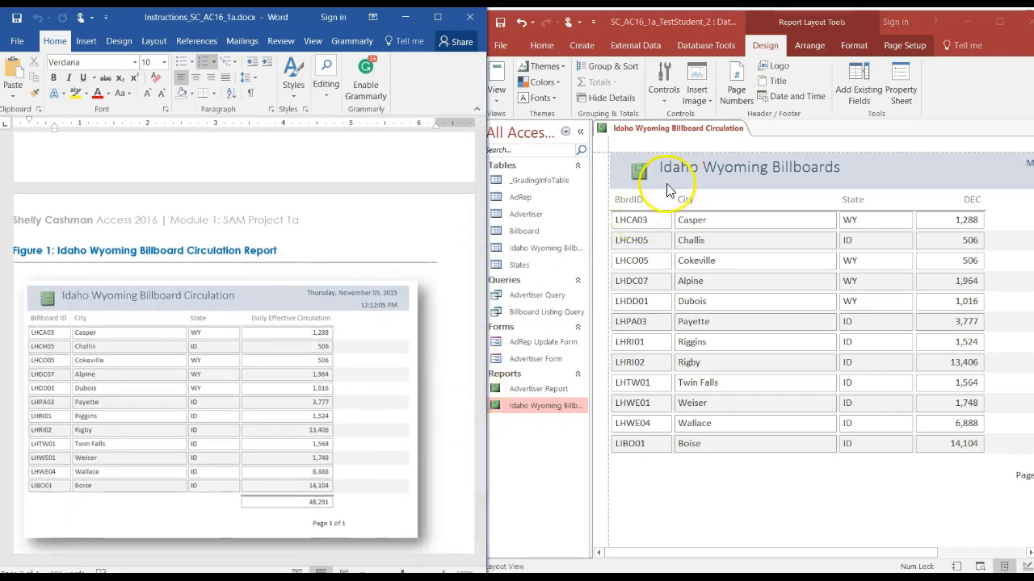
left_click(642, 201)
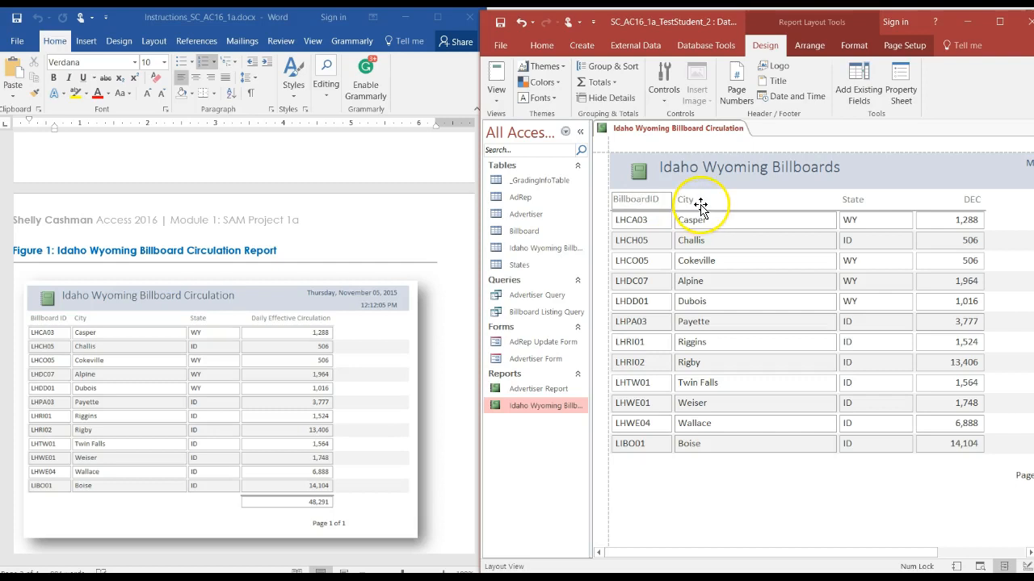
left_click(500, 25)
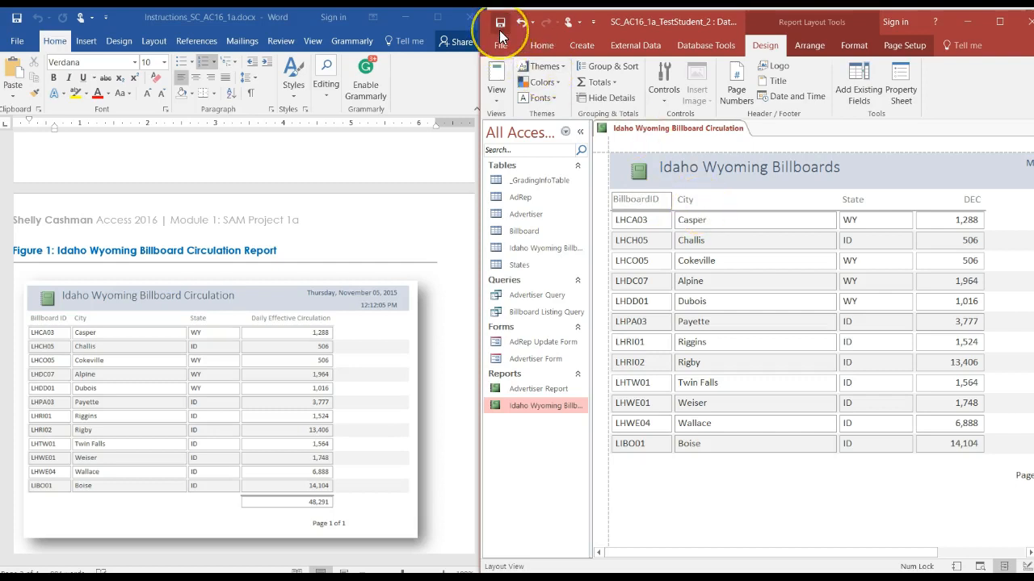
left_click(679, 196)
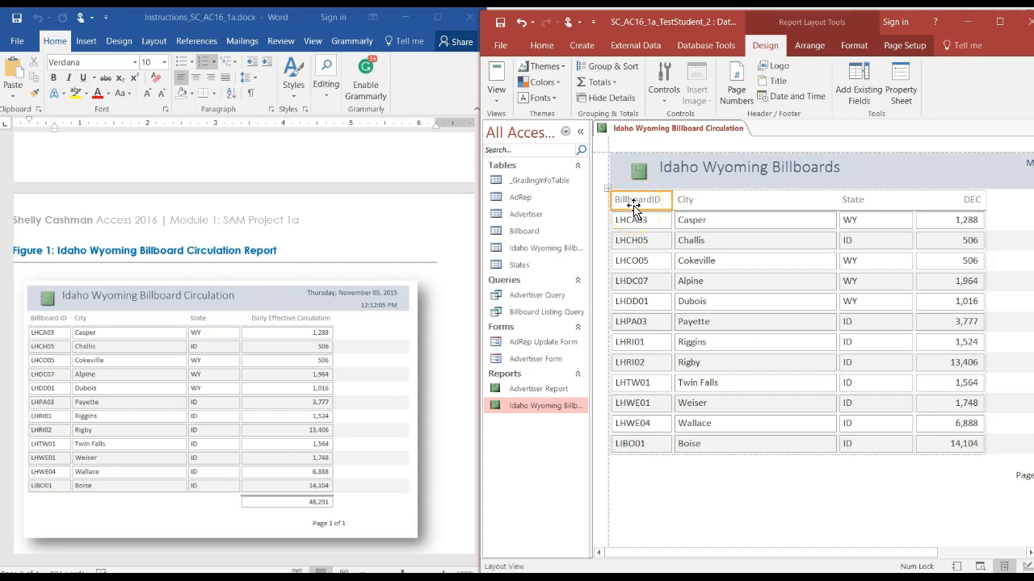
Step: Change the DEC column heading to Daily Effective Circulation and widen the column slightly on both sides of the heading text
left_click(970, 206)
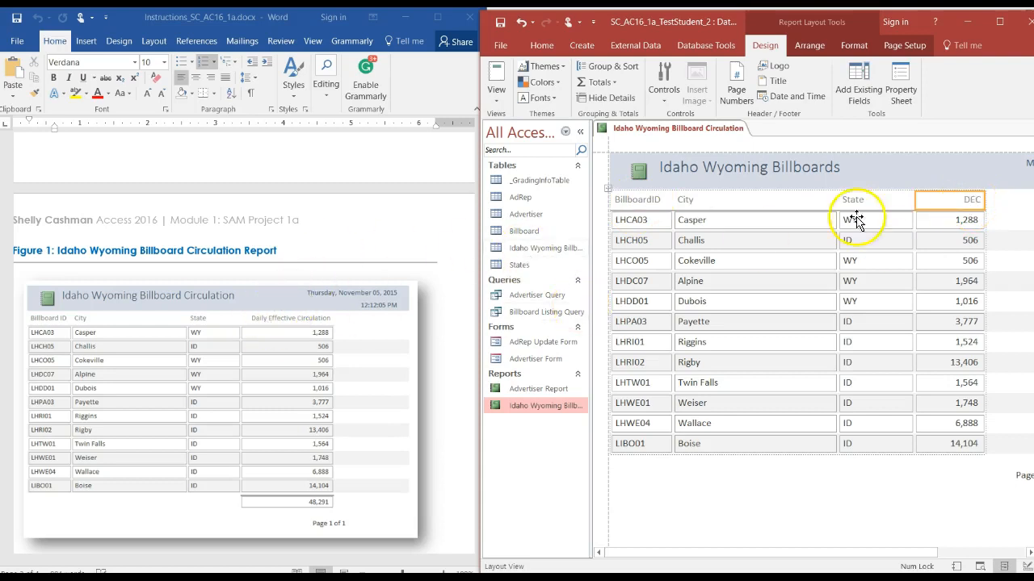
left_click(958, 207)
type("Daily Effective")
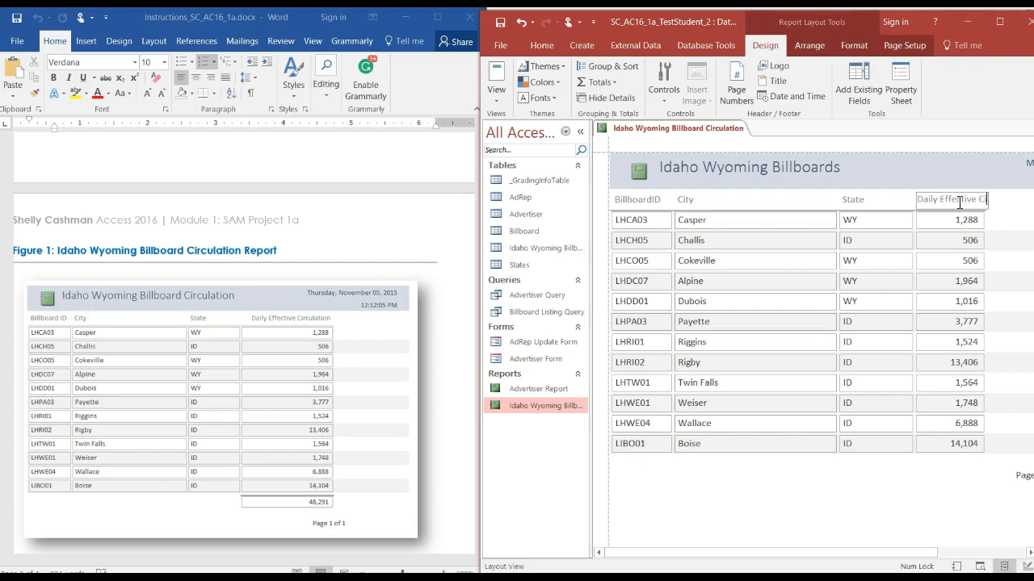
type("ulation")
left_click(881, 182)
left_click(928, 204)
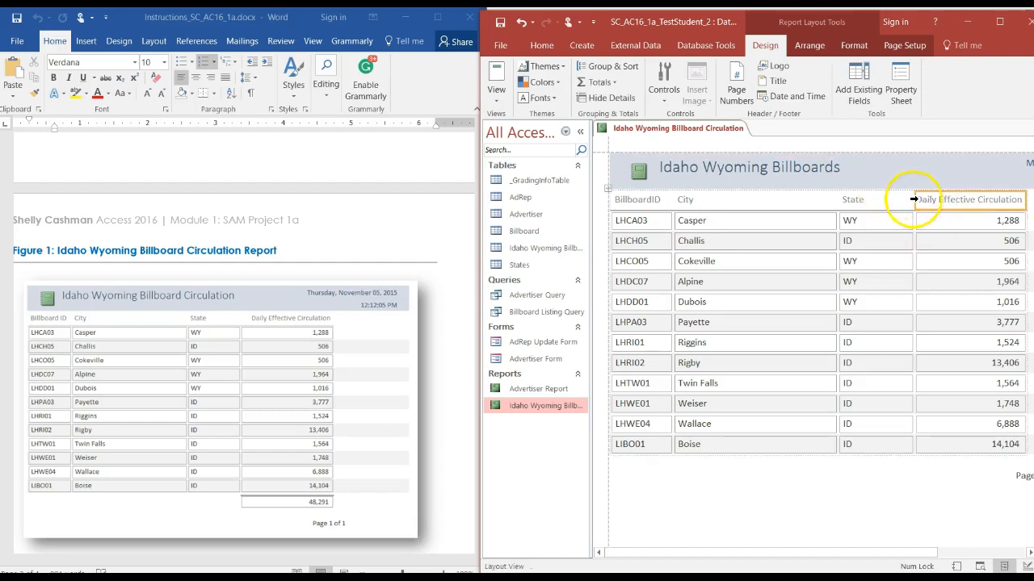
left_click_drag(914, 199, 914, 199)
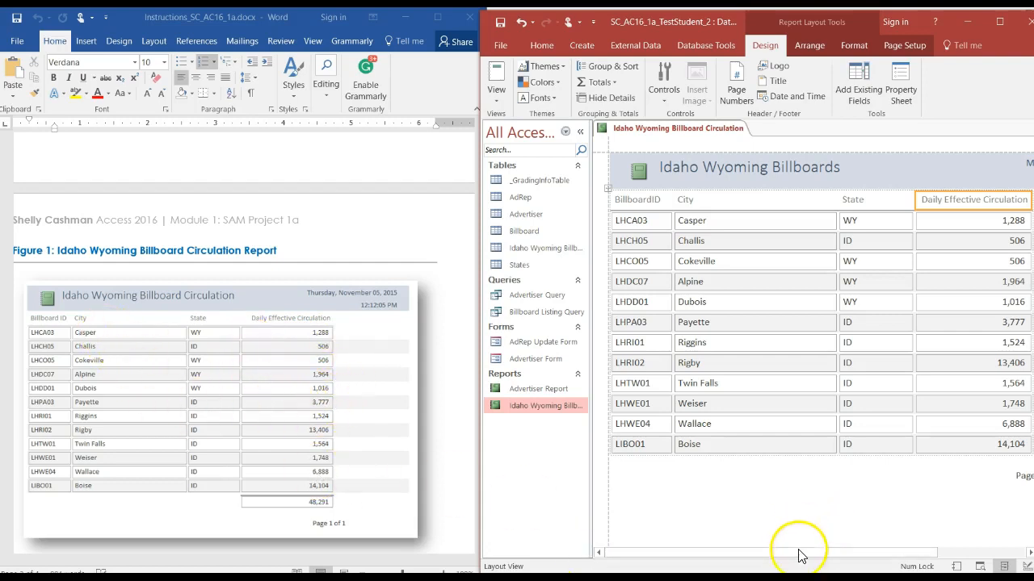
Step: Check the instructions for the total, and add a Sum of the values in the Daily Effective Circulation column
left_click_drag(796, 554, 856, 555)
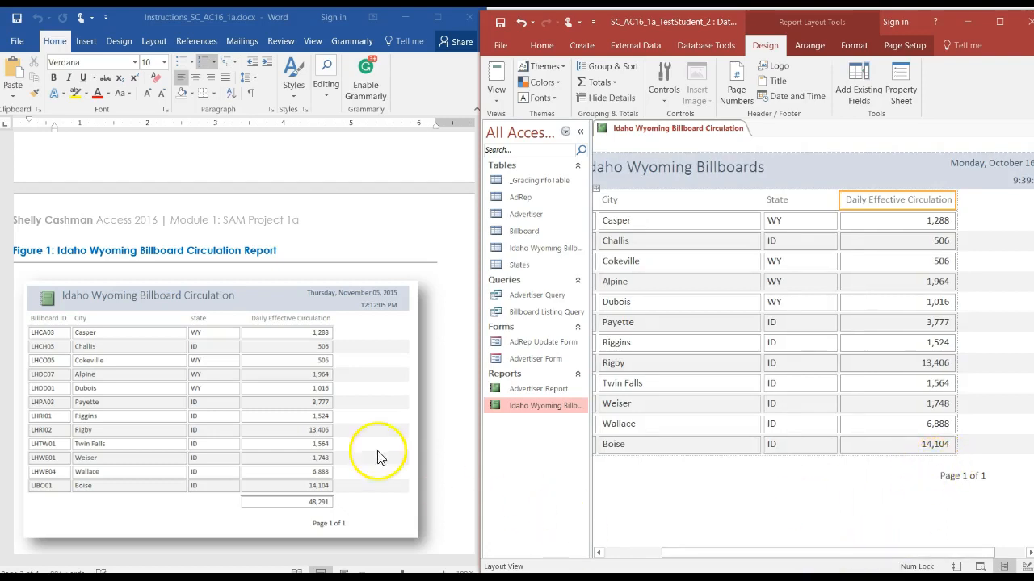
left_click(428, 447)
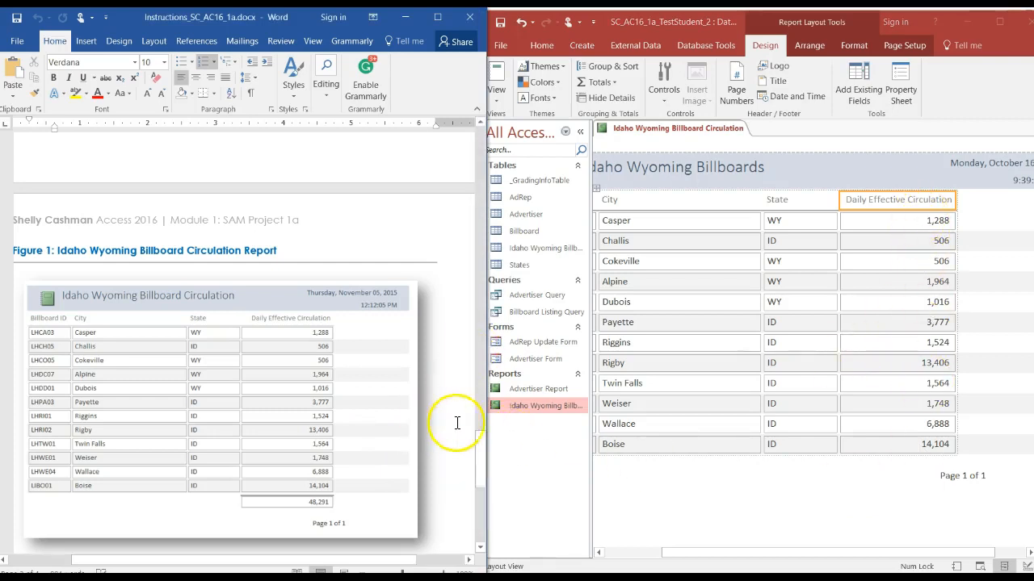
left_click_drag(482, 457, 469, 391)
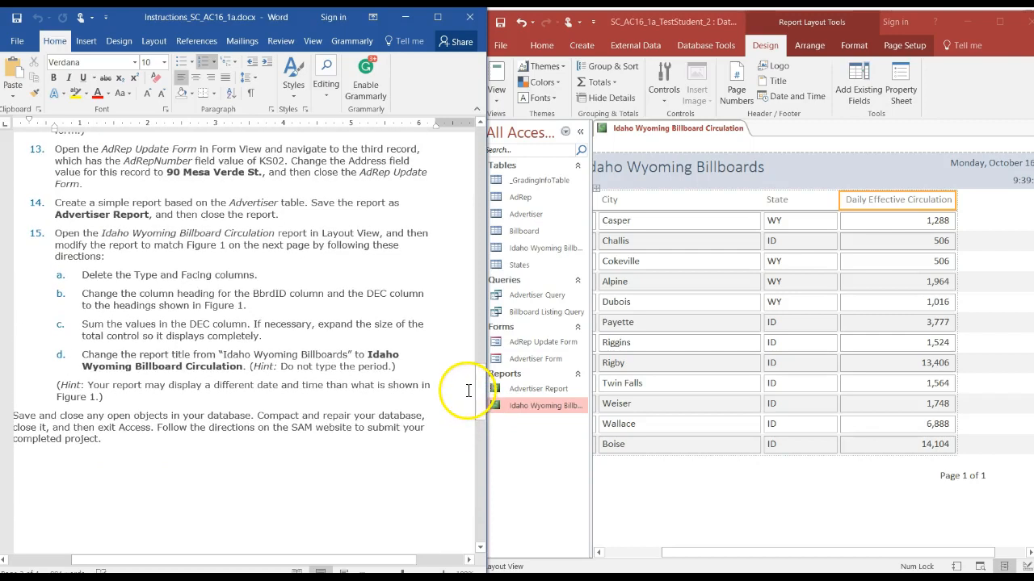
left_click(250, 307)
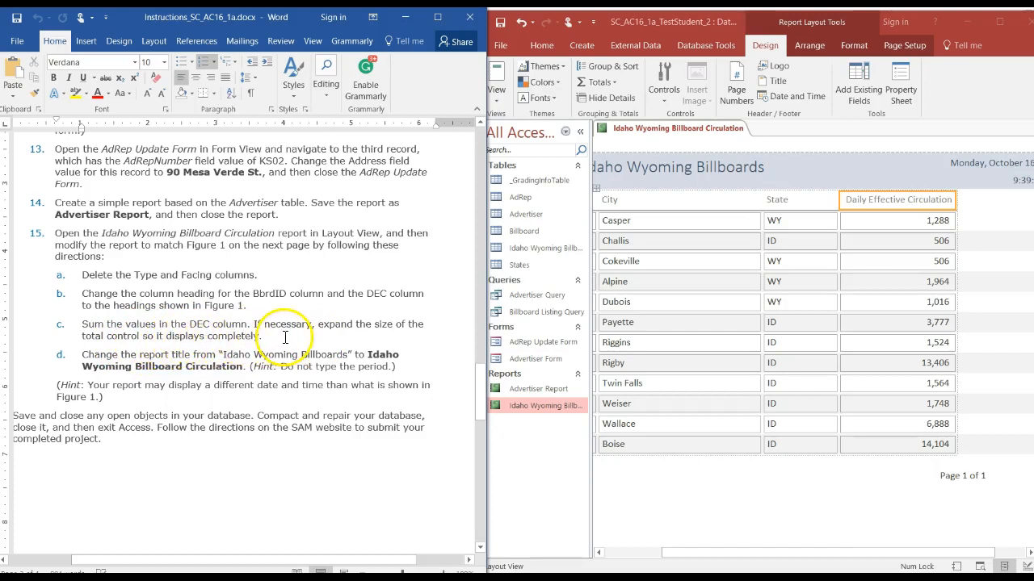
left_click(887, 202)
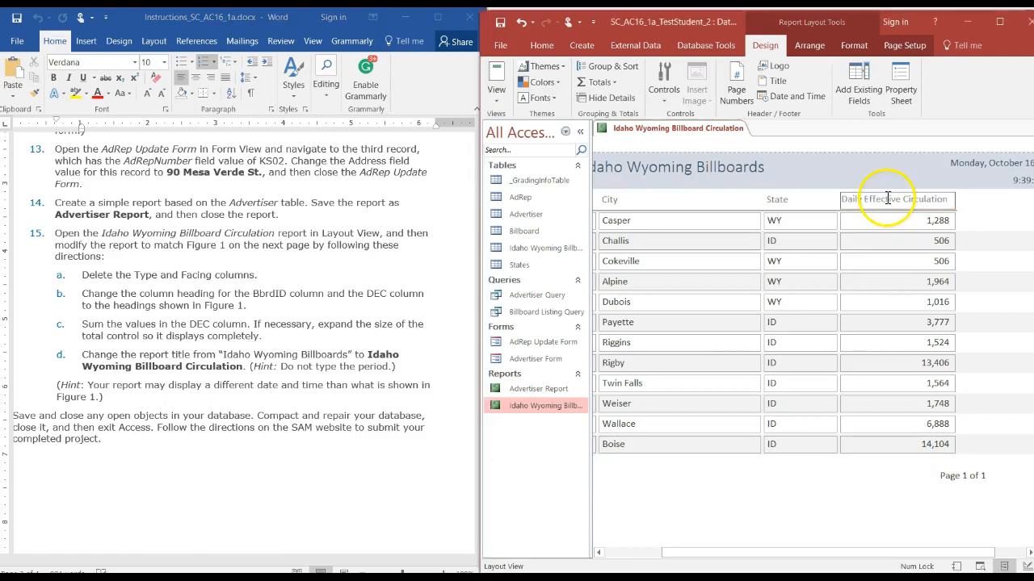
left_click(900, 219)
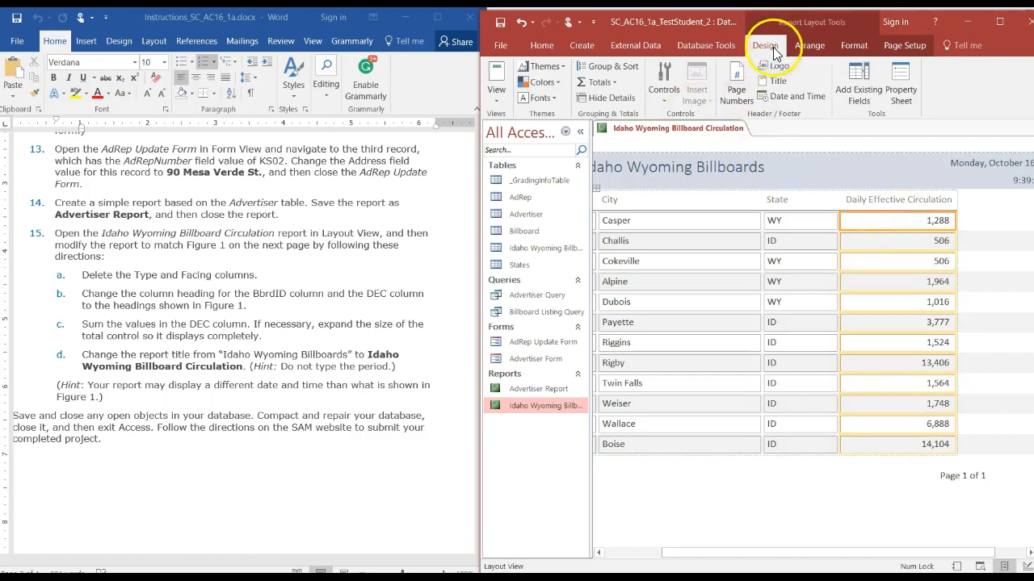
left_click(615, 84)
left_click(614, 102)
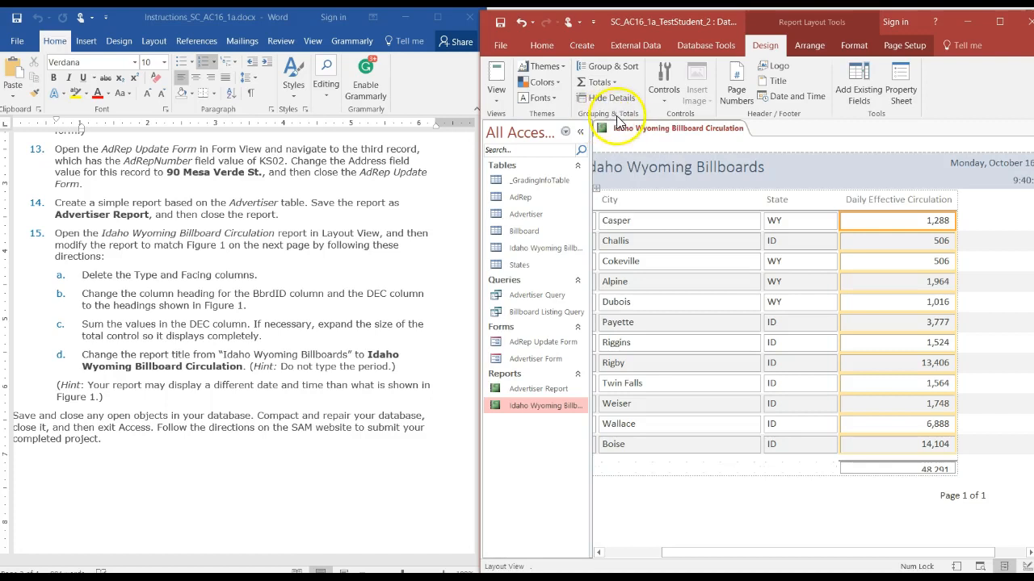
Step: Increase the height of the total control below the Daily Effective Circulation column so its value displays completely, and save the report
left_click(930, 474)
left_click_drag(930, 473, 931, 479)
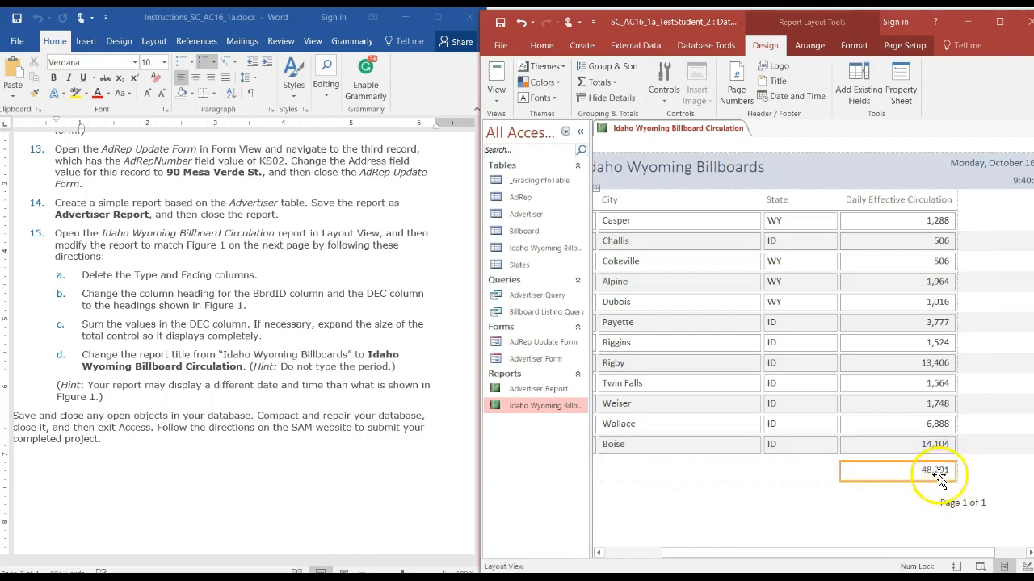
left_click(498, 27)
left_click(906, 369)
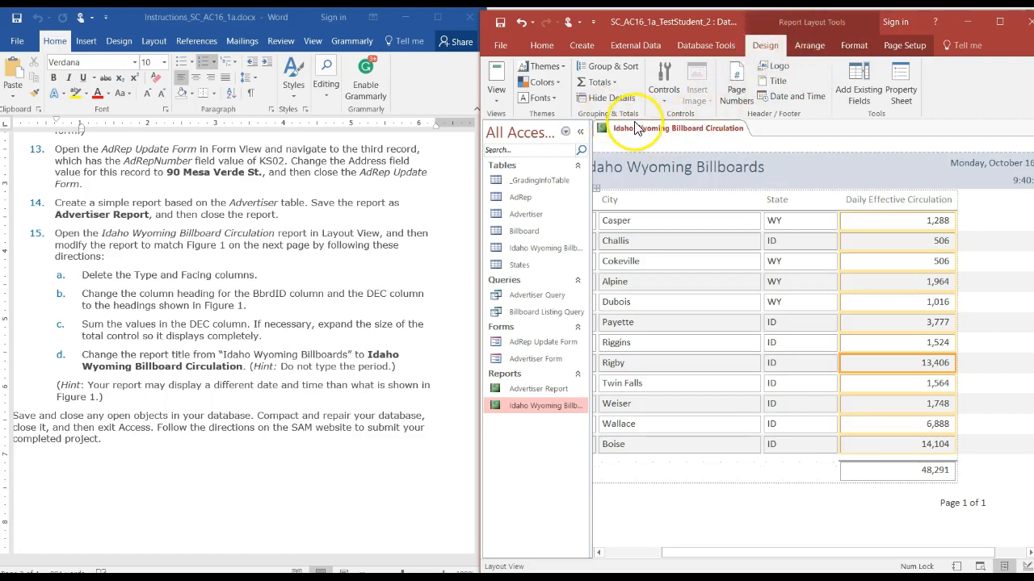
left_click(597, 82)
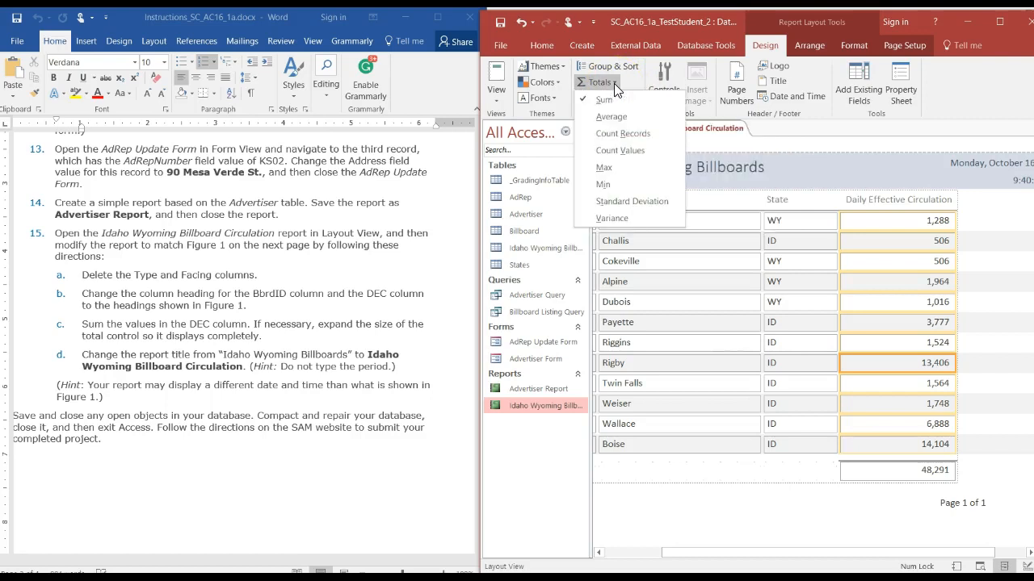
left_click(614, 99)
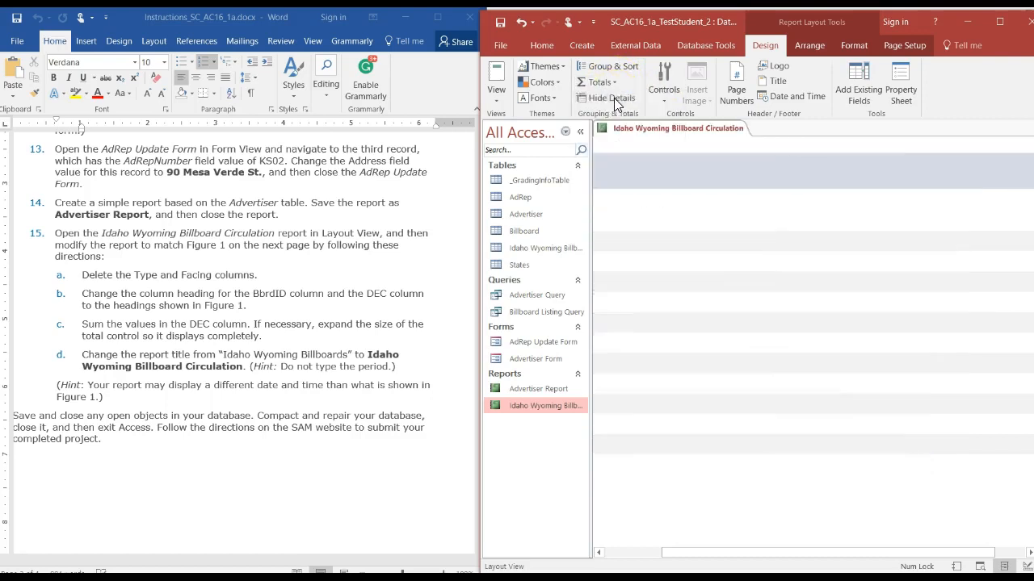
left_click(928, 473)
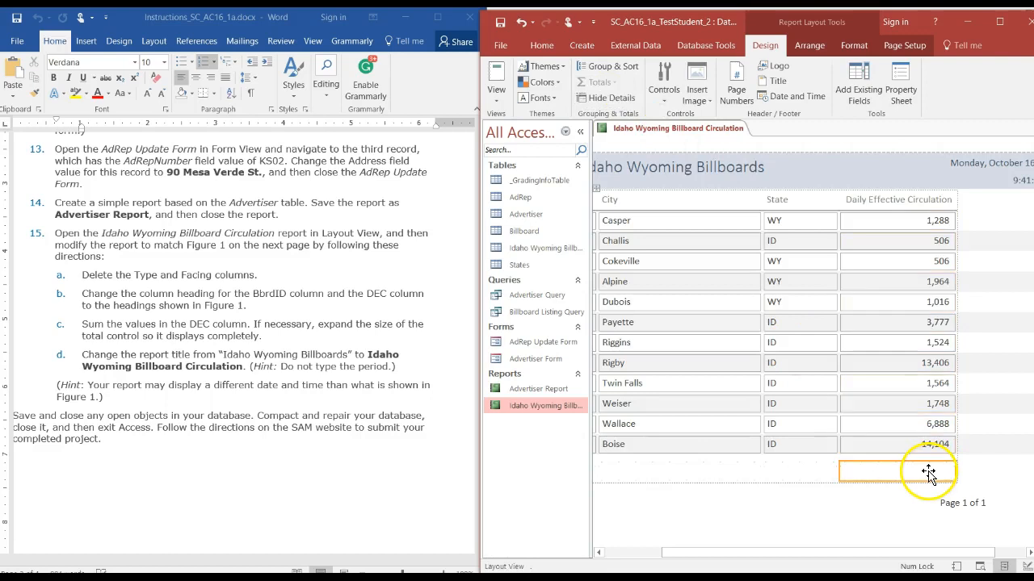
left_click(522, 23)
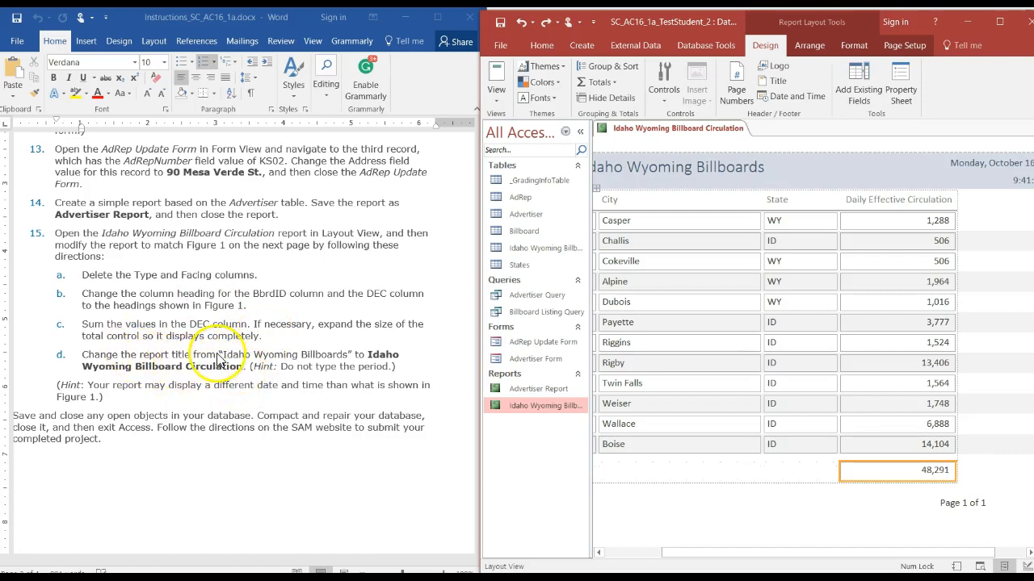
Step: Change the report title to Idaho Wyoming Billboard Circulation
left_click(723, 174)
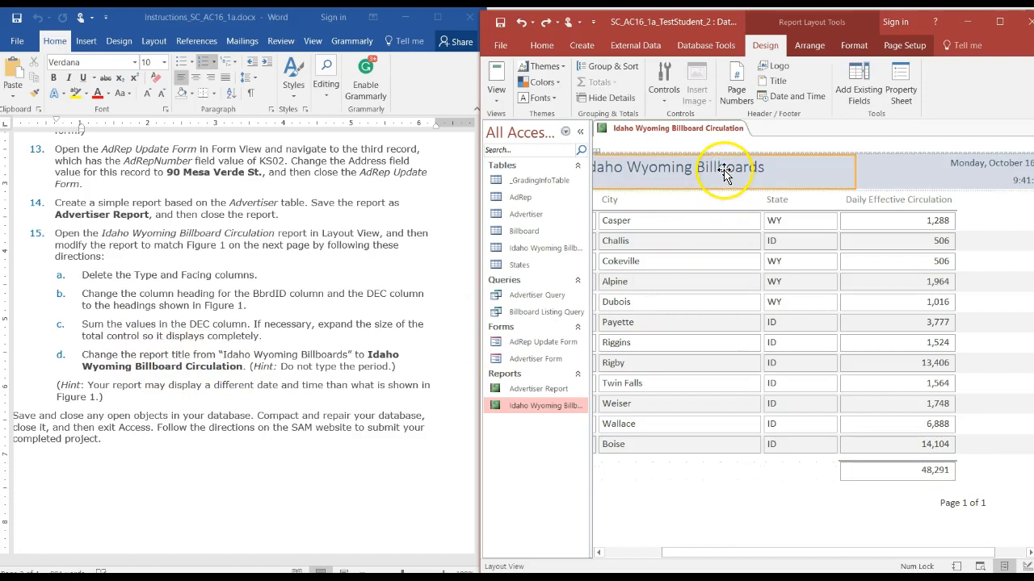
left_click_drag(802, 548, 755, 550)
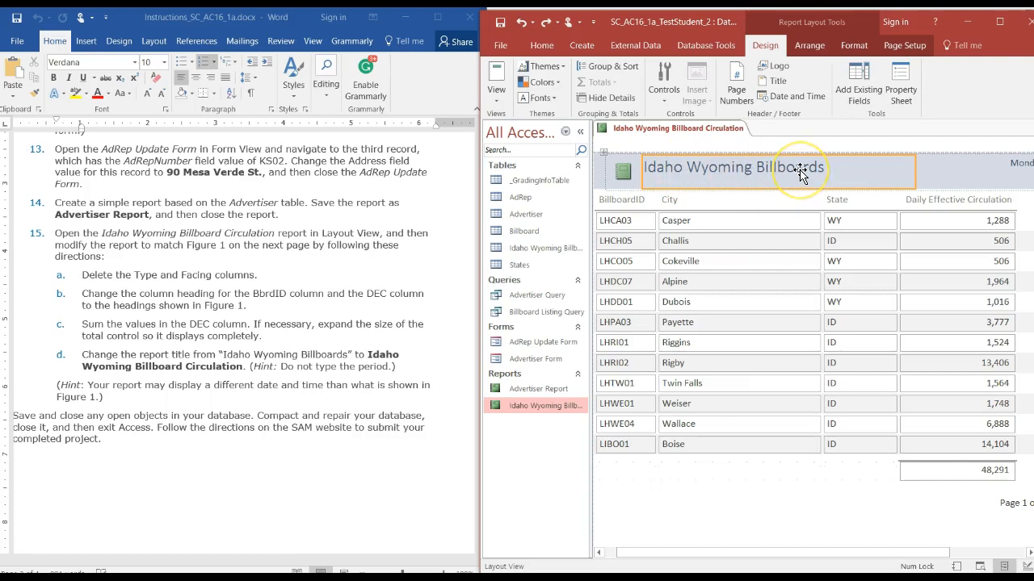
left_click(824, 171)
double_click(824, 168)
left_click(826, 169)
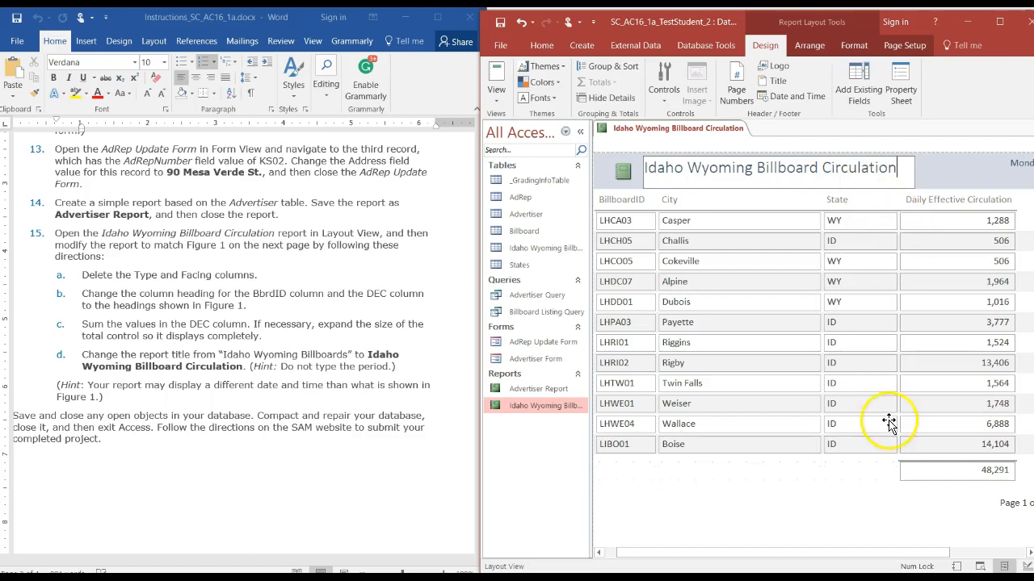
left_click(866, 492)
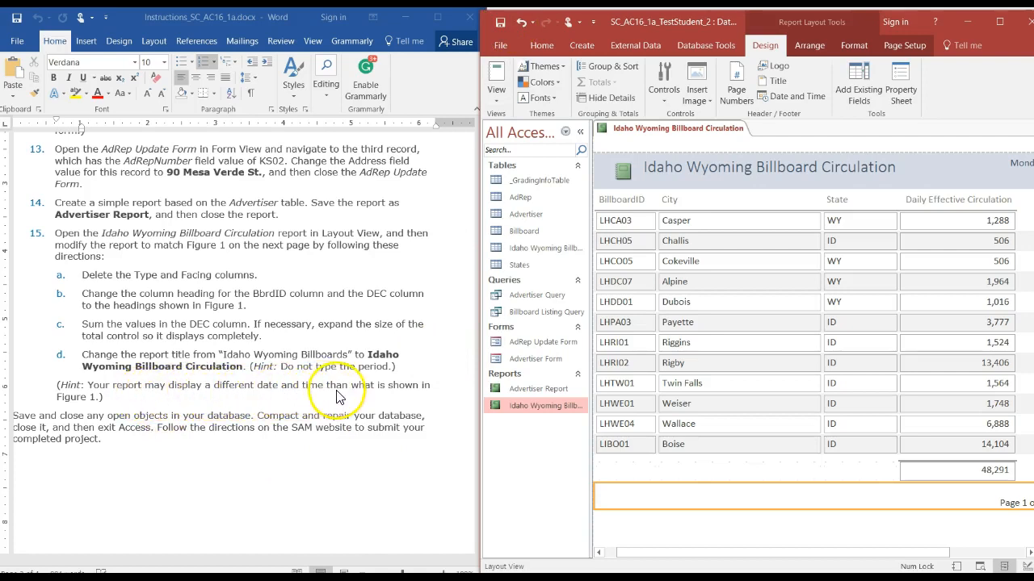
Step: Check the date and time in the report header against the instructions' hint, and save the report
left_click(238, 450)
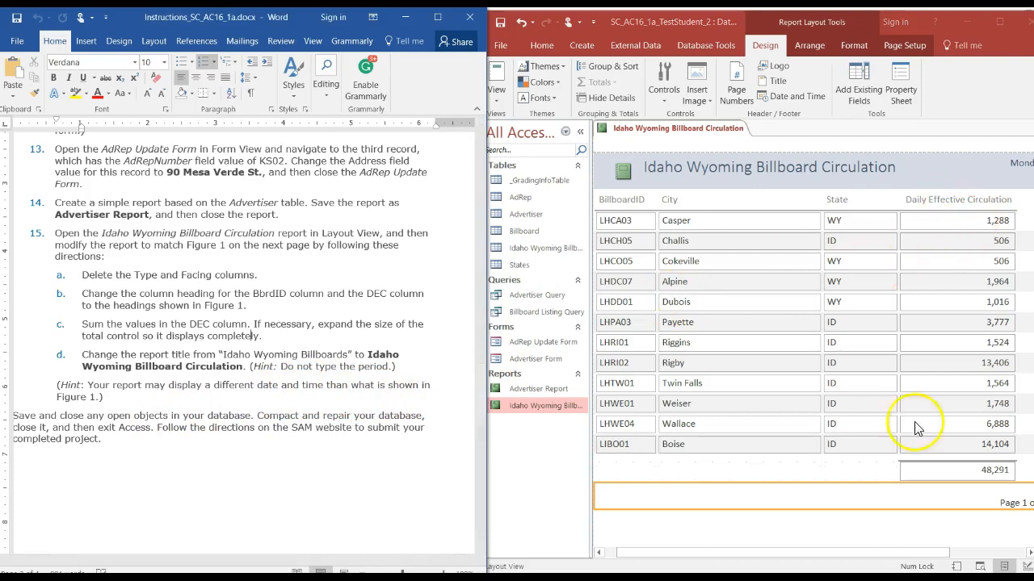
left_click(1028, 557)
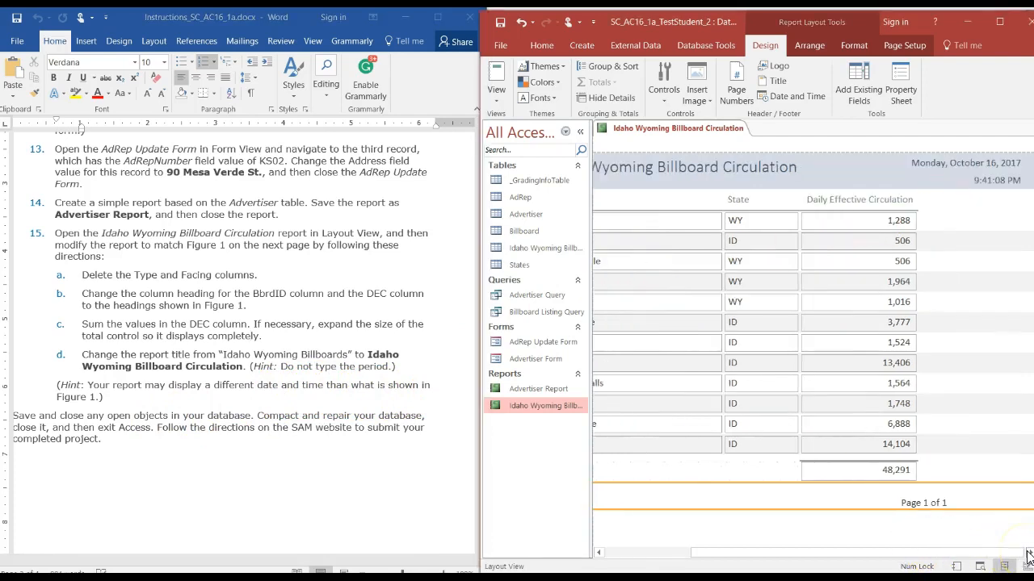
left_click(977, 168)
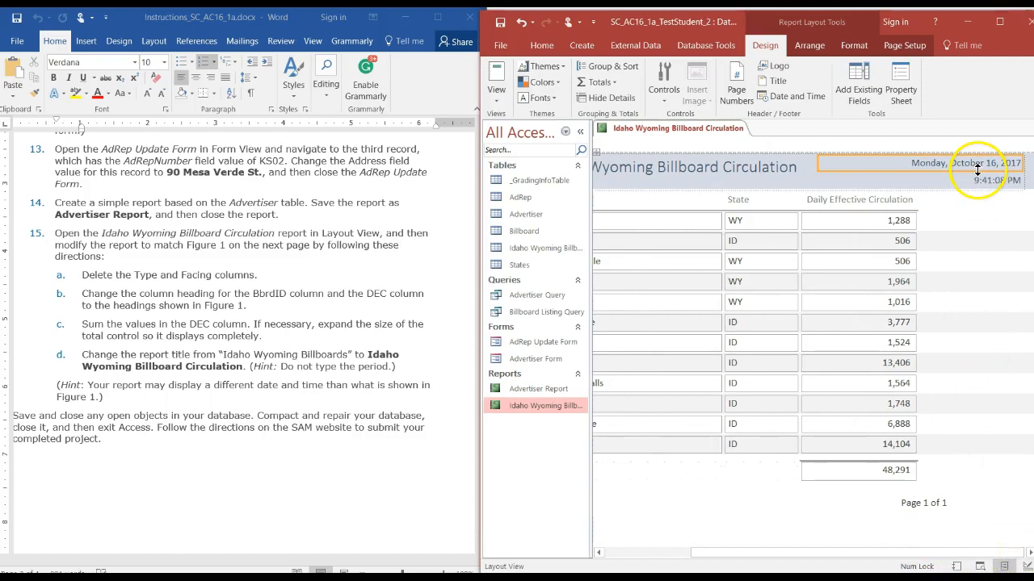
left_click(978, 194)
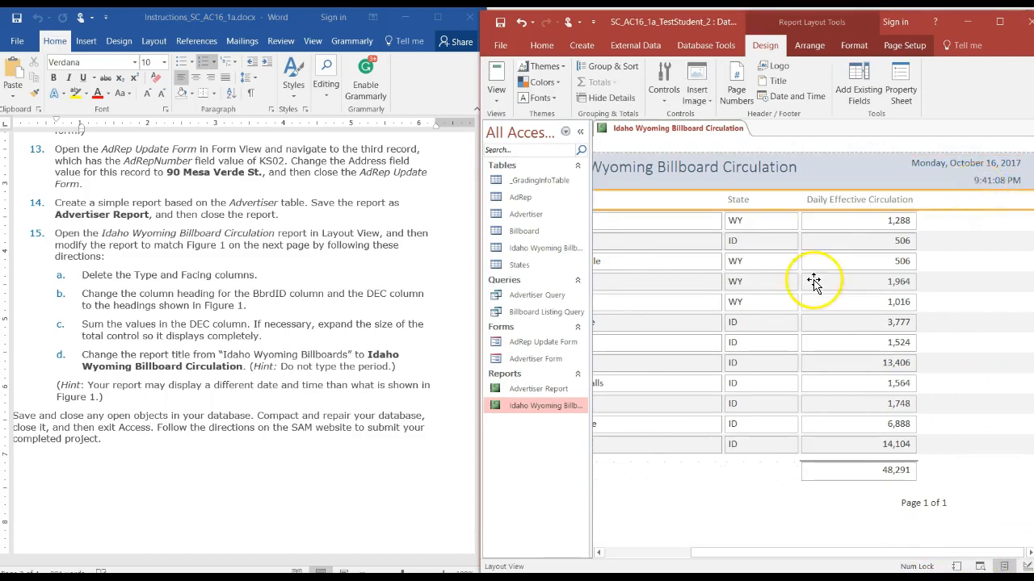
left_click(501, 30)
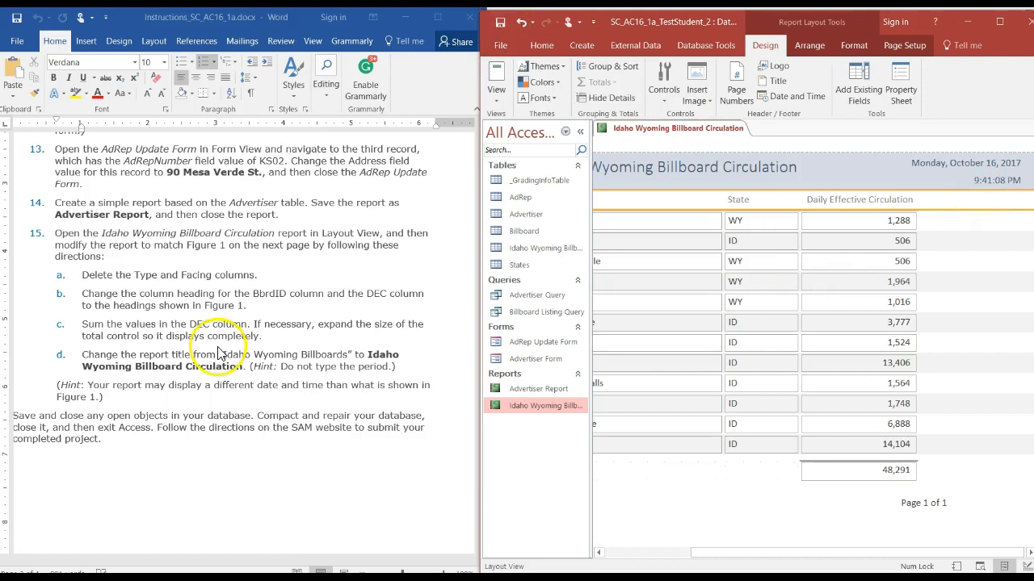
Step: Return to the beginning of the instructions, close the document and Word, and close the Access database
left_click(182, 455)
left_click_drag(479, 408, 479, 127)
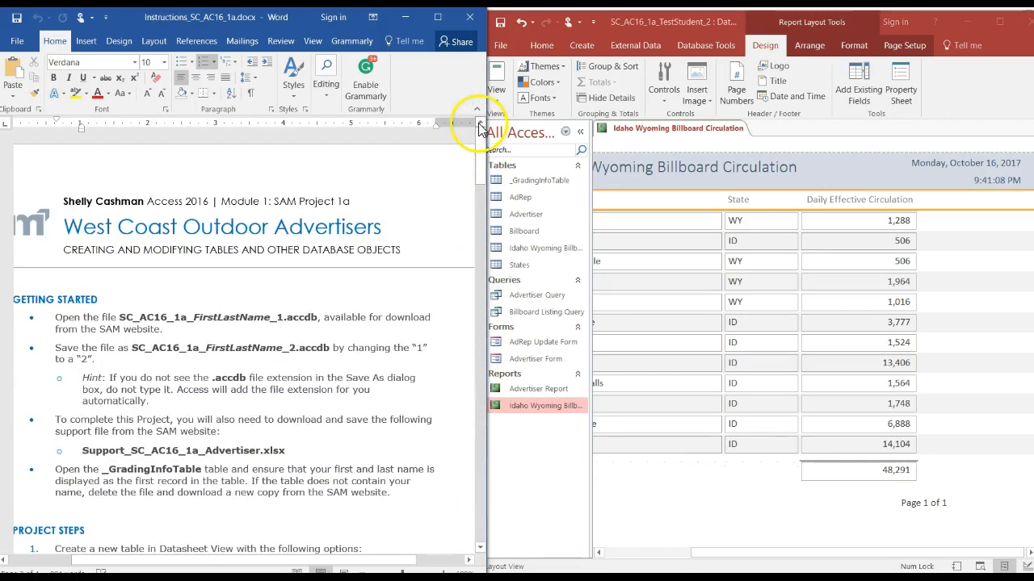
left_click(469, 19)
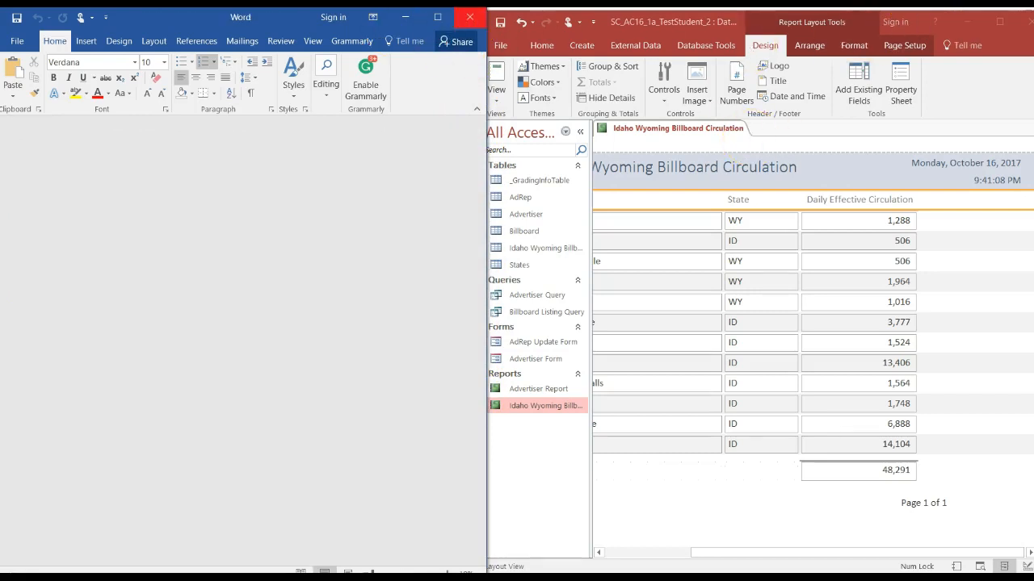
left_click(466, 18)
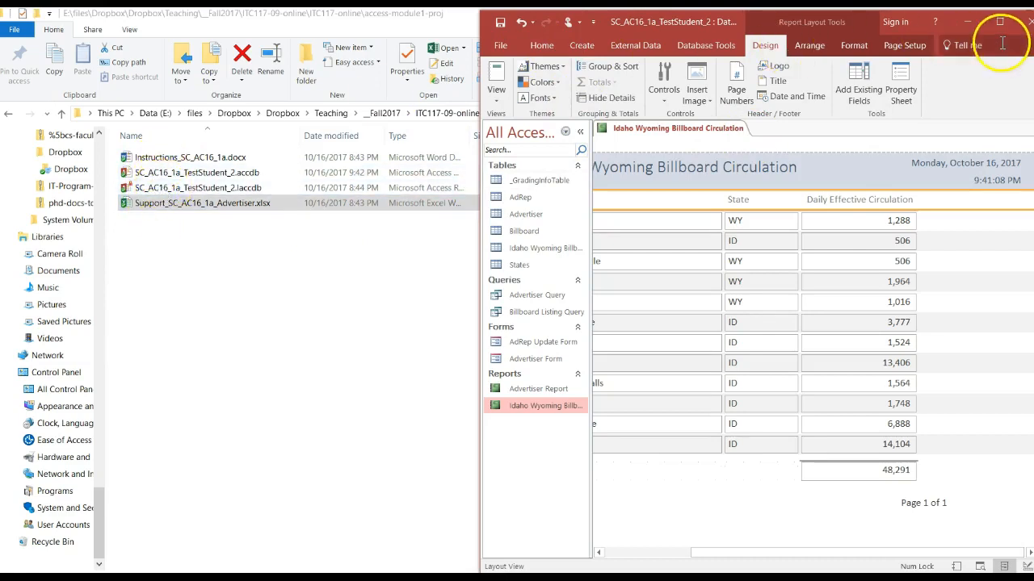
left_click(1023, 31)
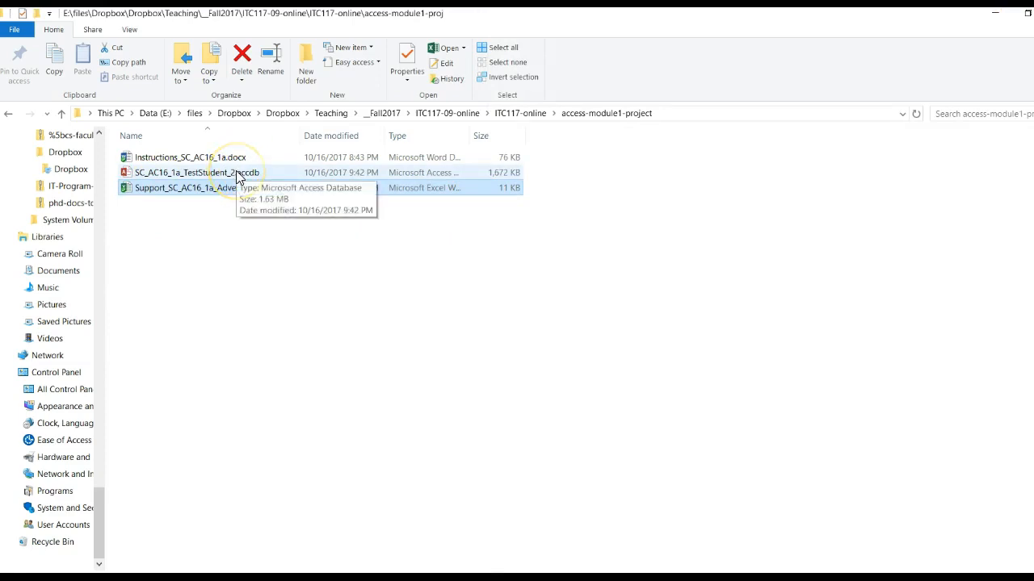
Step: Check the completed database file in the project folder, and switch to the assignment submission section of the MindTap project page in Firefox
left_click(295, 270)
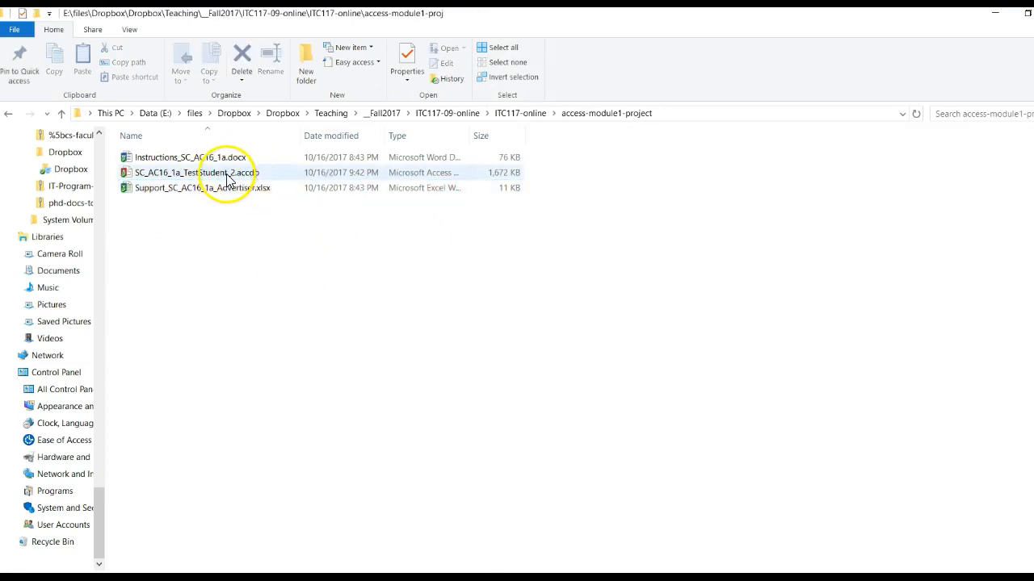
left_click(228, 180)
left_click(472, 297)
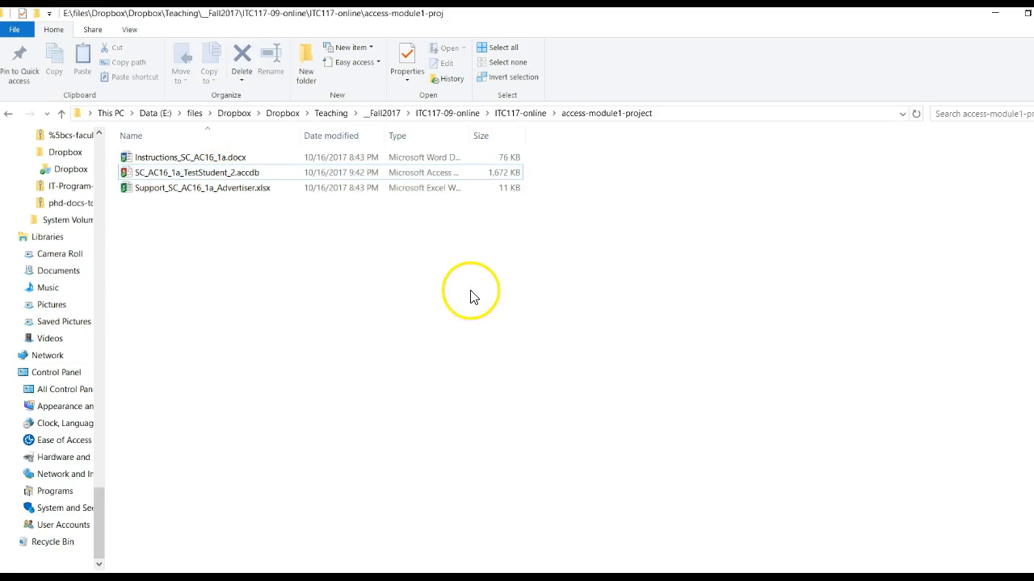
mouse_move(357, 494)
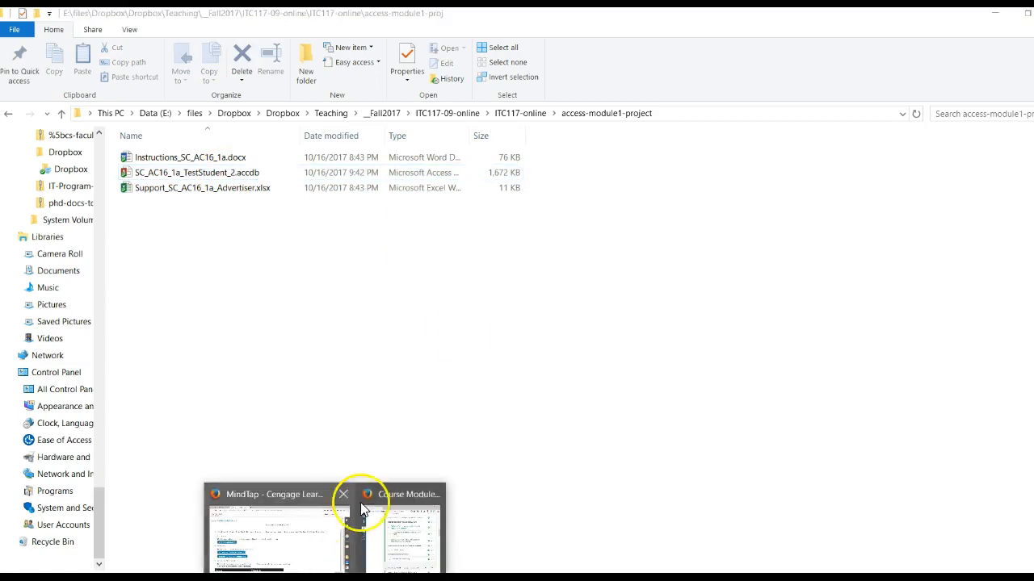
left_click(297, 502)
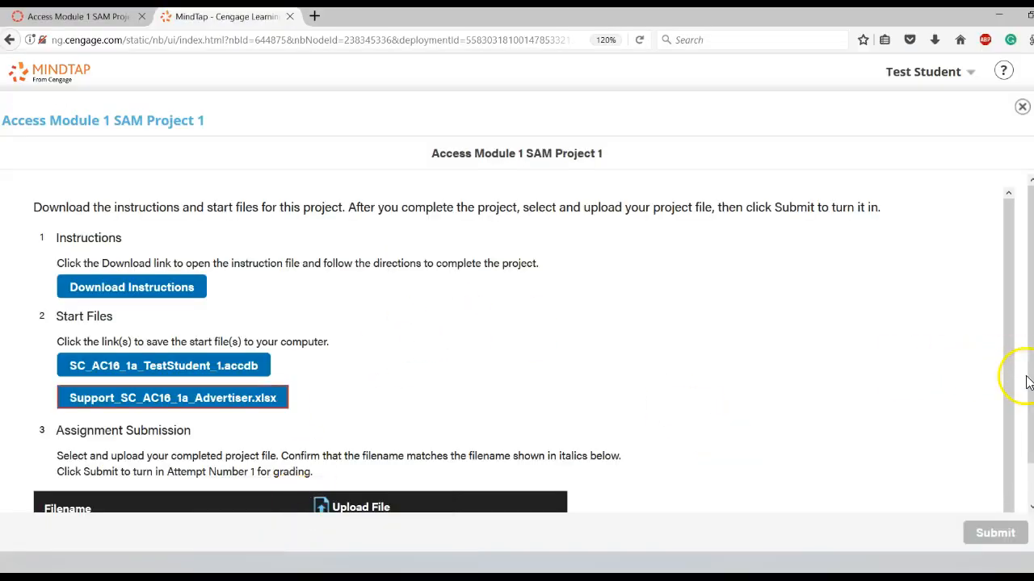
scroll(1028, 393, "down", 2)
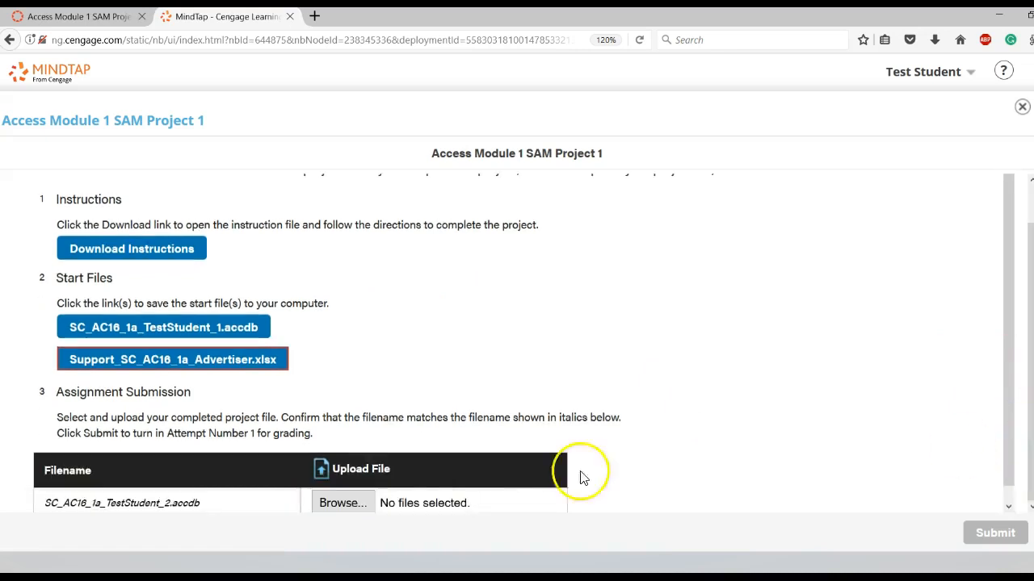
Step: Choose SC_AC16_1a_TestStudent_2.accdb from the access-module1-project folder as the file to upload
left_click(336, 507)
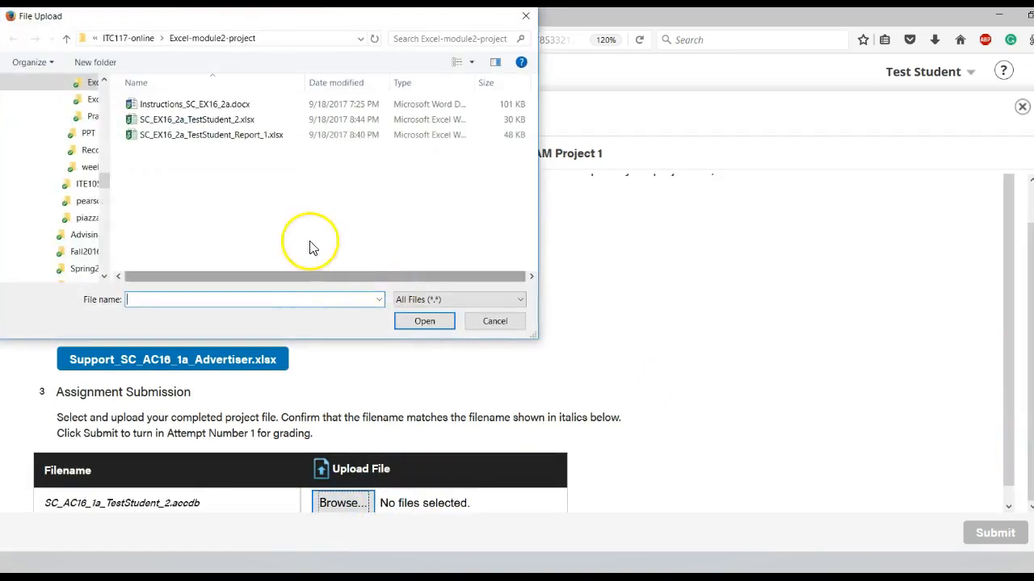
left_click(130, 42)
double_click(189, 104)
left_click(196, 121)
left_click(422, 326)
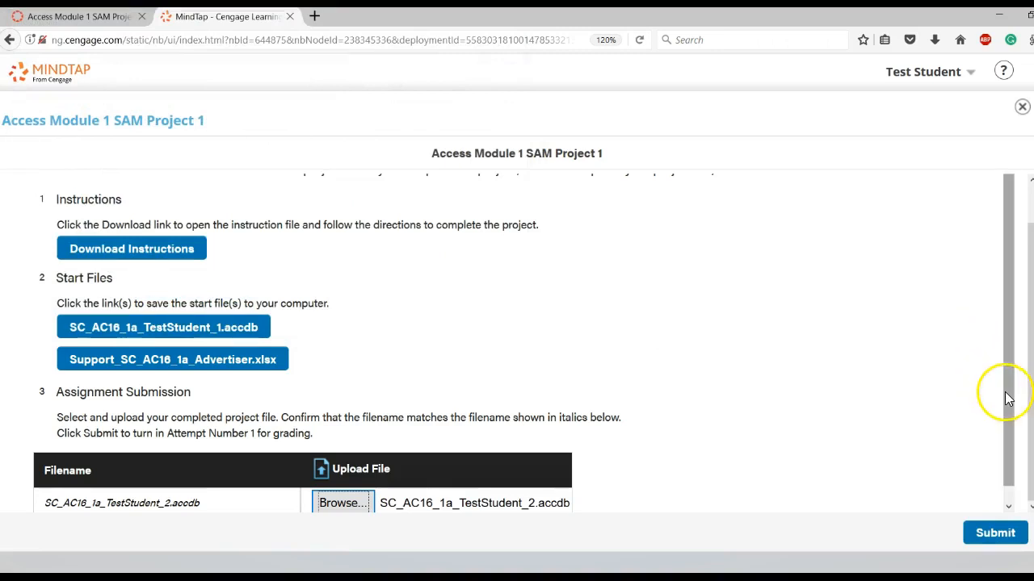
Step: Submit Access Module 1 SAM Project 1 for grading, acknowledge the submission, and close the project page
scroll(1006, 398, "down", 1)
left_click(995, 541)
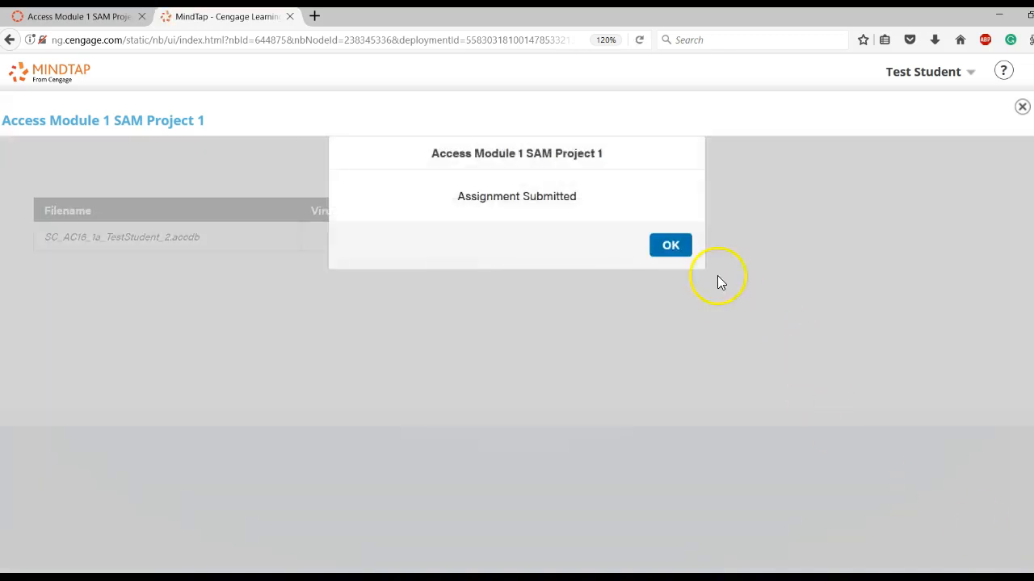
left_click(670, 252)
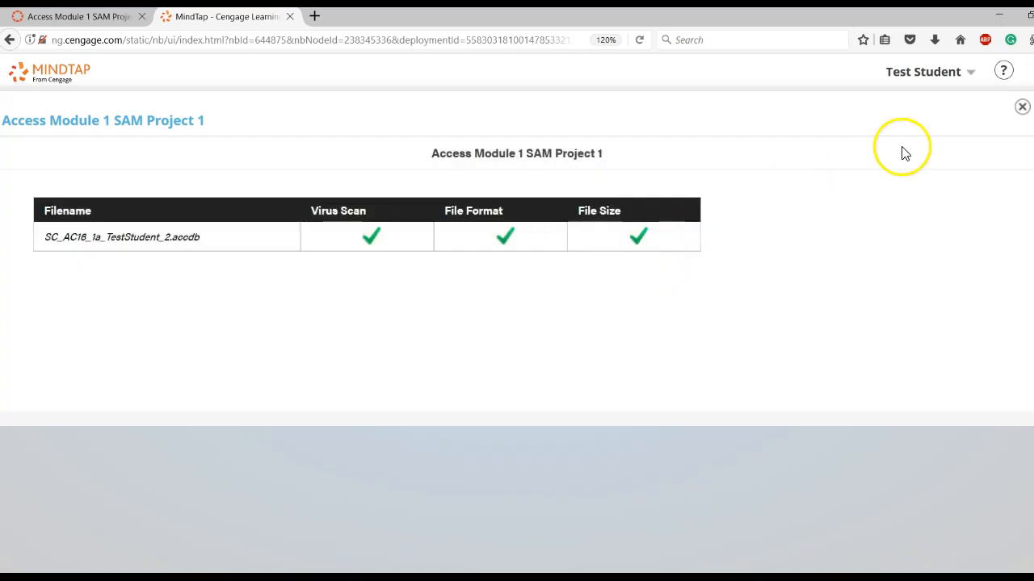
left_click(1021, 108)
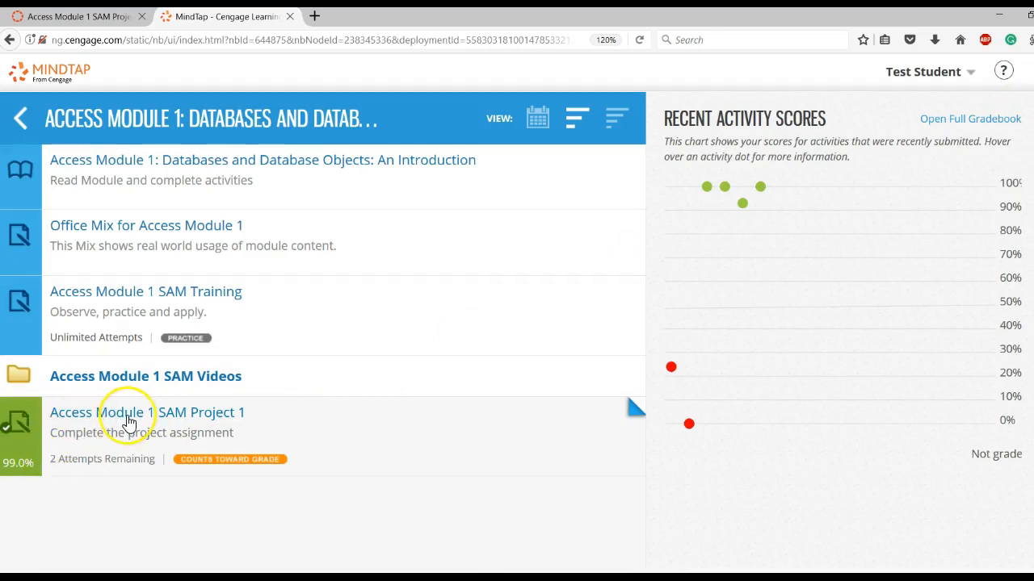
Step: Review Attempt 1 of Access Module 1 SAM Project 1, and open its generated report in Access with content enabled
left_click(128, 418)
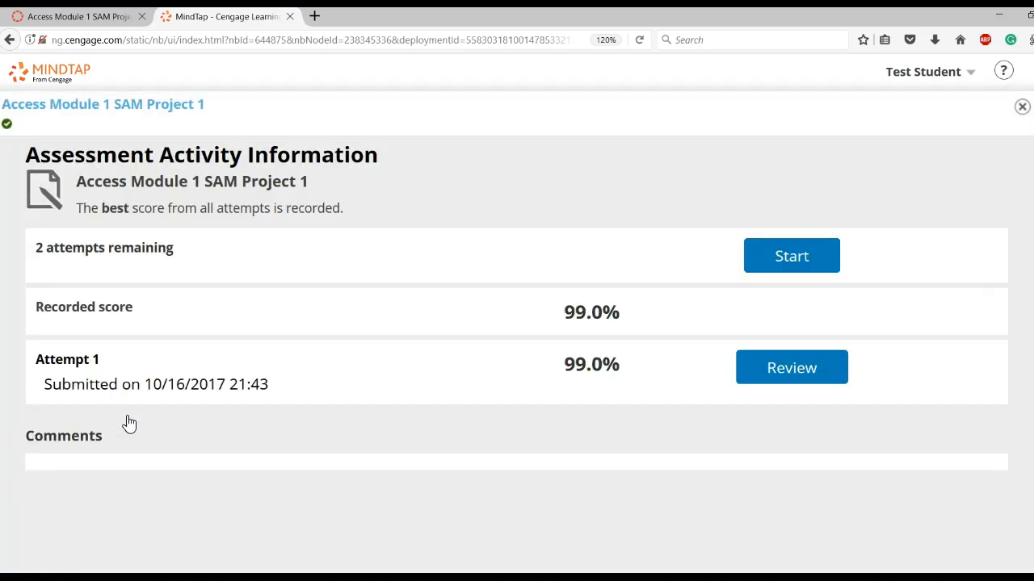
left_click(761, 366)
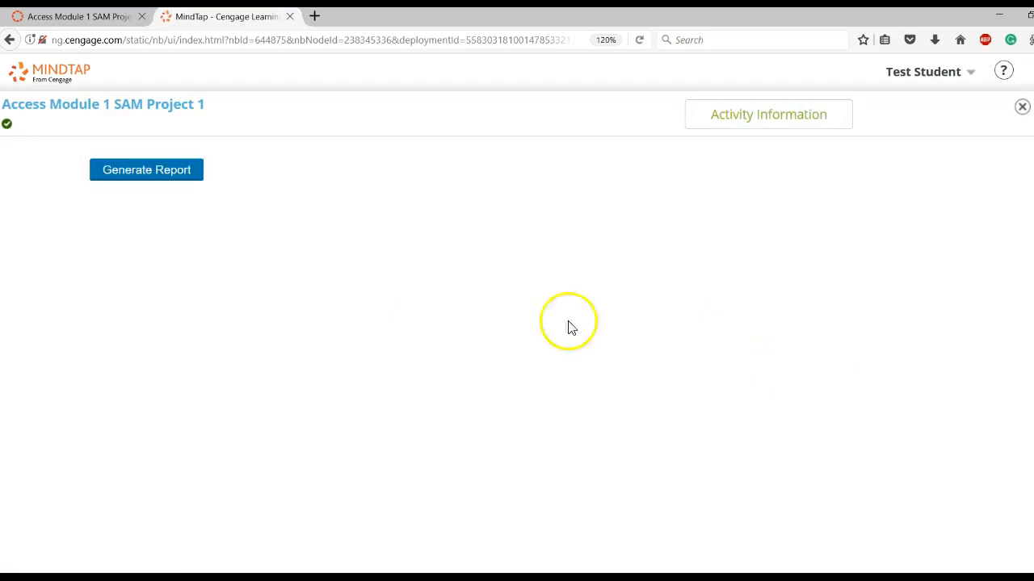
left_click(180, 174)
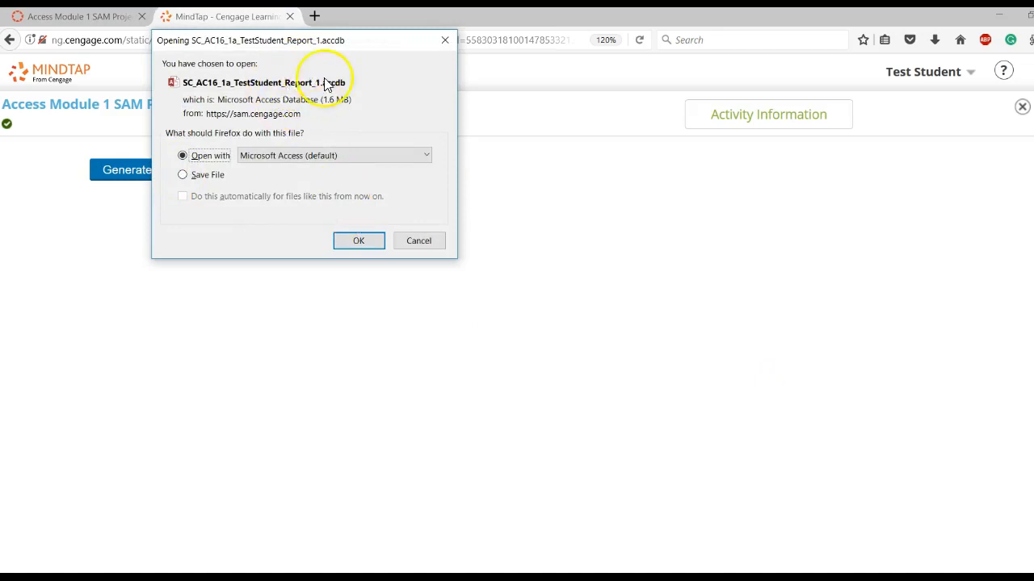
left_click(359, 243)
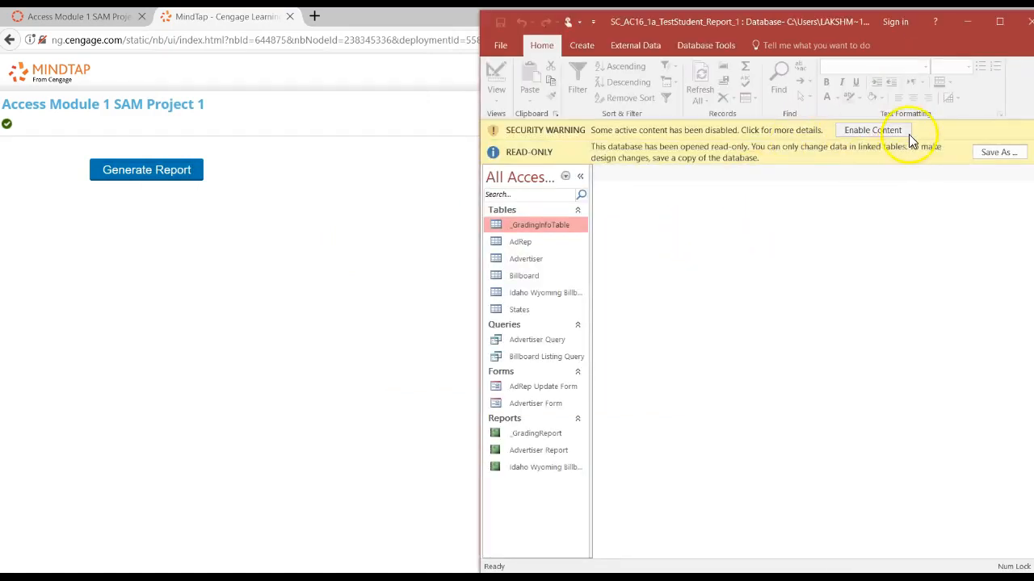
left_click(892, 132)
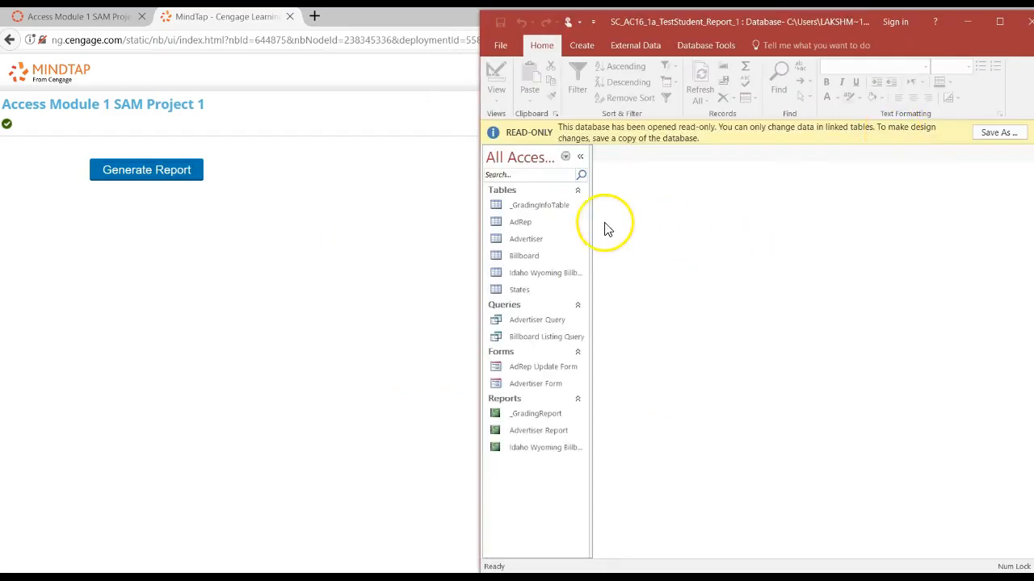
Step: View the _GradingInfoTable table in the report database and close it
double_click(540, 204)
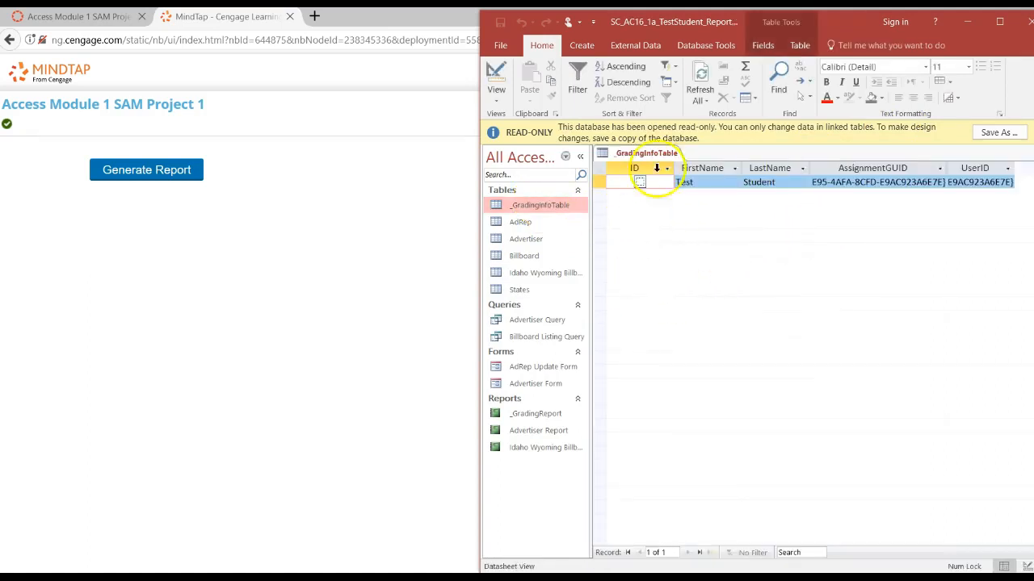
right_click(673, 156)
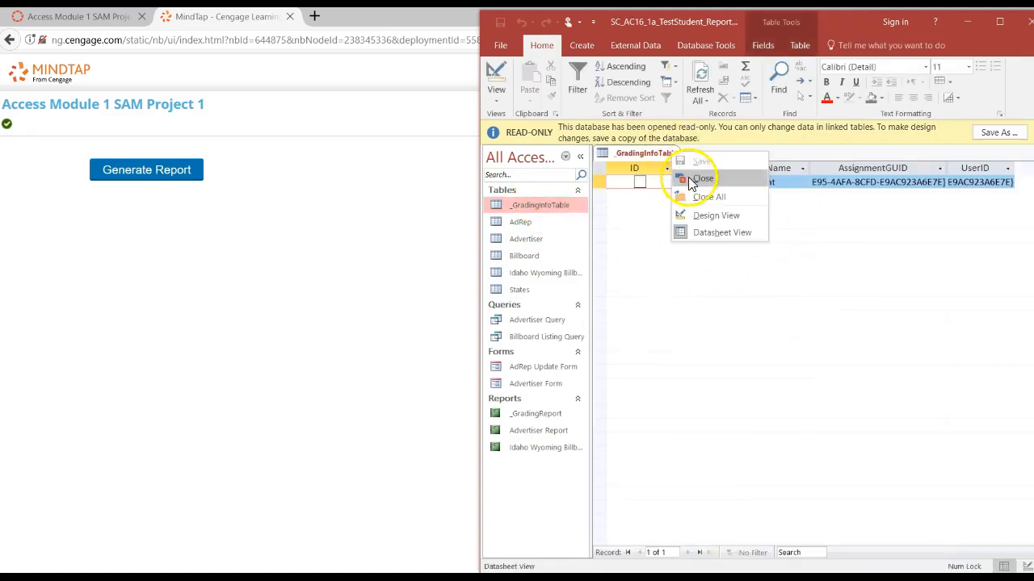
left_click(692, 180)
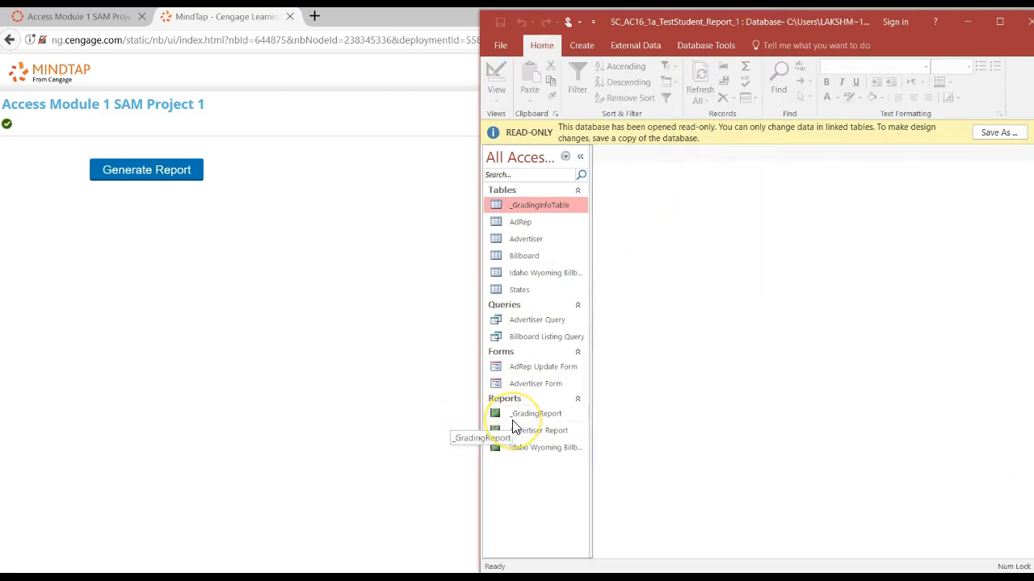
Step: Open the _GradingReport report in a maximized window and review the feedback for every project step through step 15
left_click(512, 419)
double_click(512, 420)
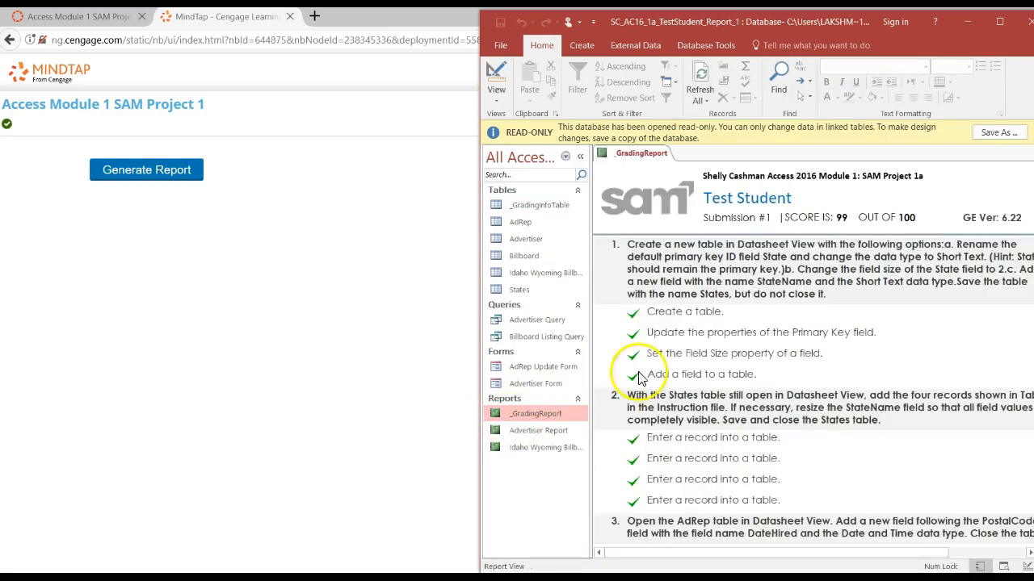
left_click(1000, 24)
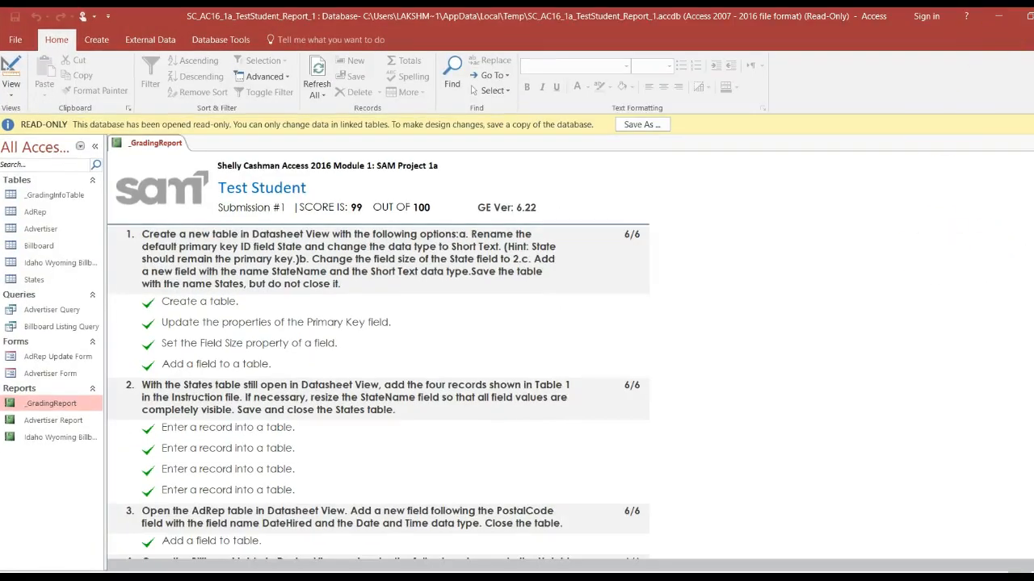
scroll(378, 355, "down", 10)
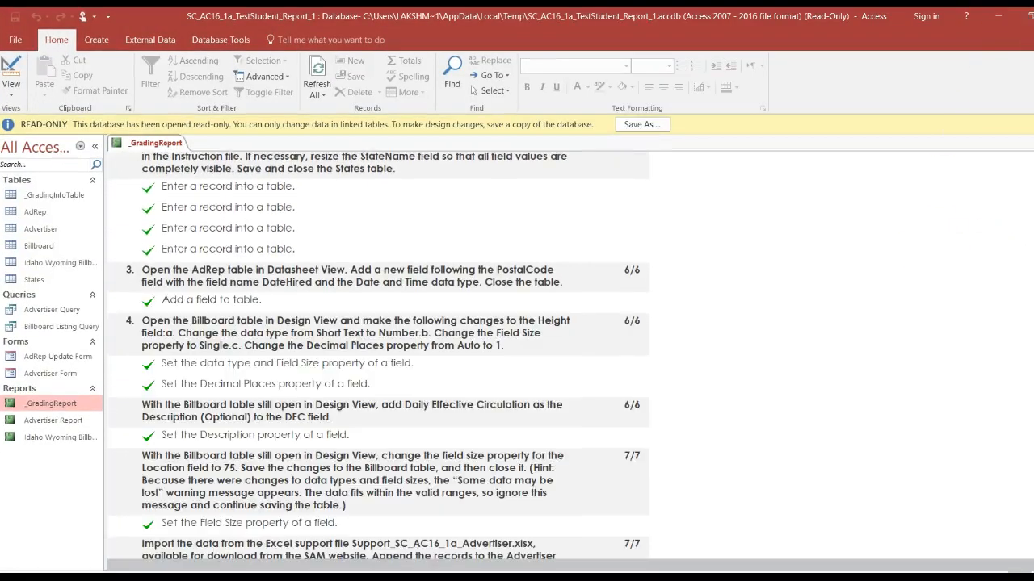
scroll(378, 355, "down", 20)
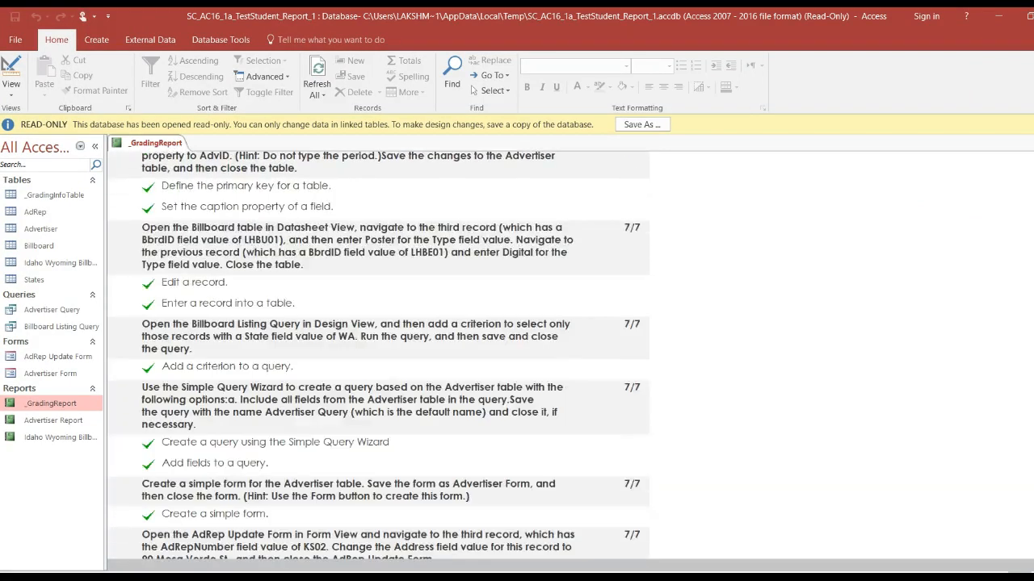
scroll(378, 355, "down", 5)
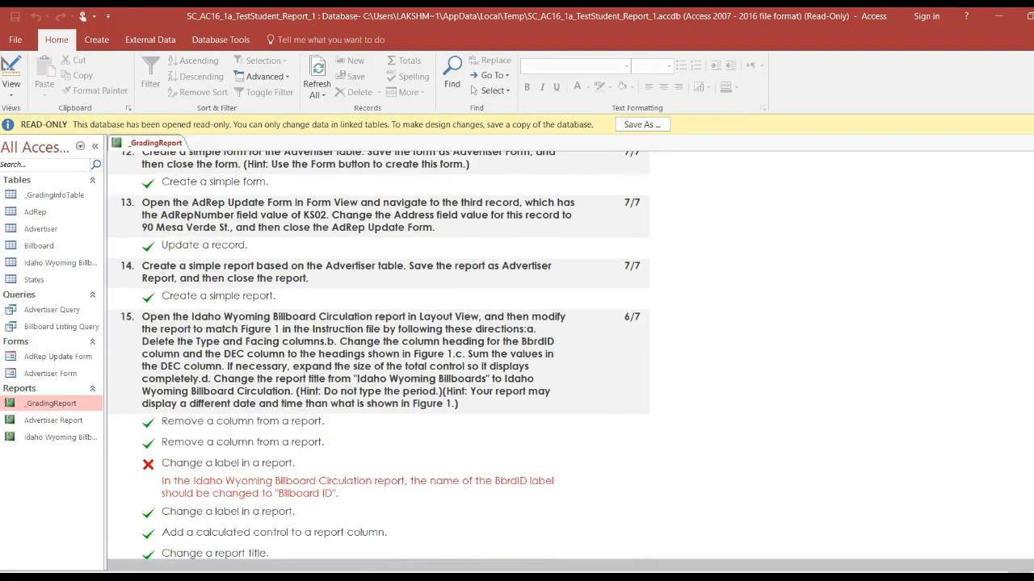
Step: Open SC_AC16_1a_TestStudent_2.accdb from the project folder and open its Idaho Wyoming Billboard Circulation report
mouse_move(325, 577)
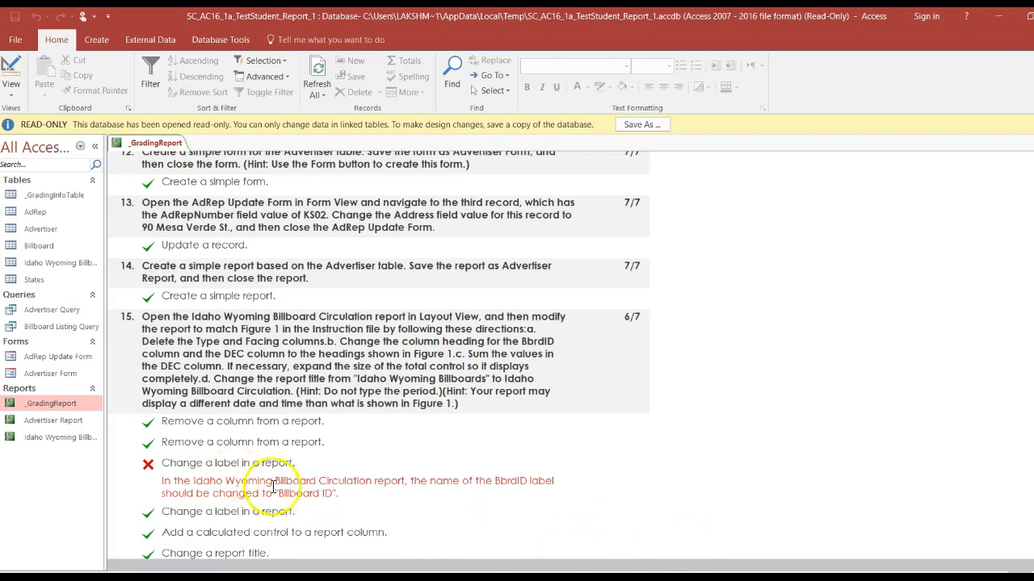
mouse_move(709, 579)
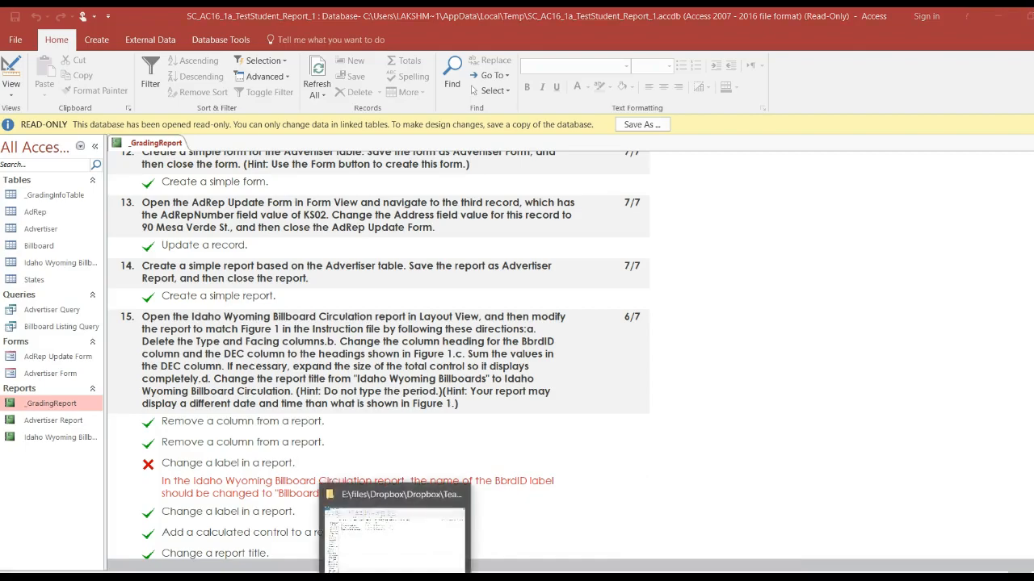
left_click(385, 528)
double_click(282, 176)
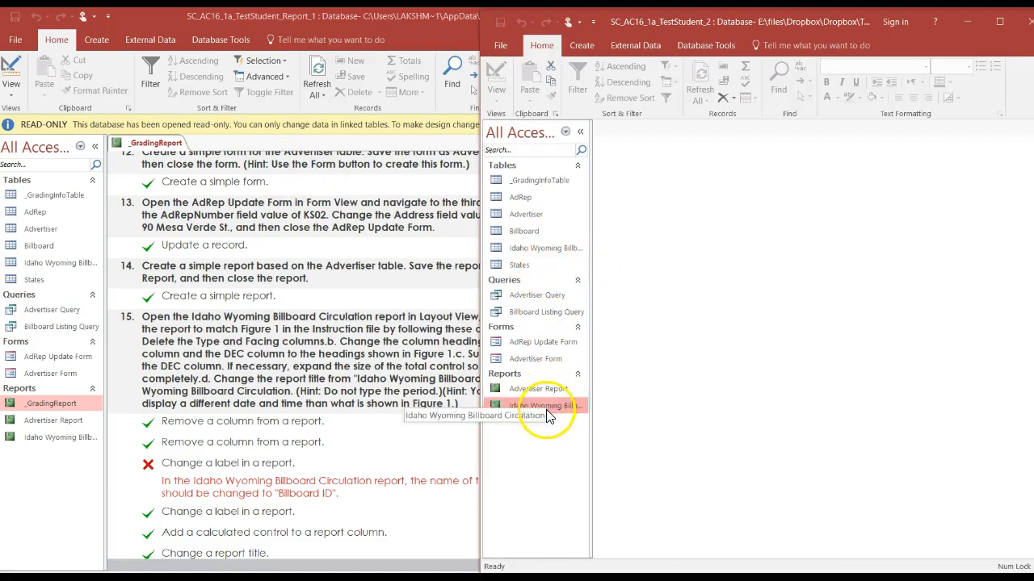
double_click(547, 413)
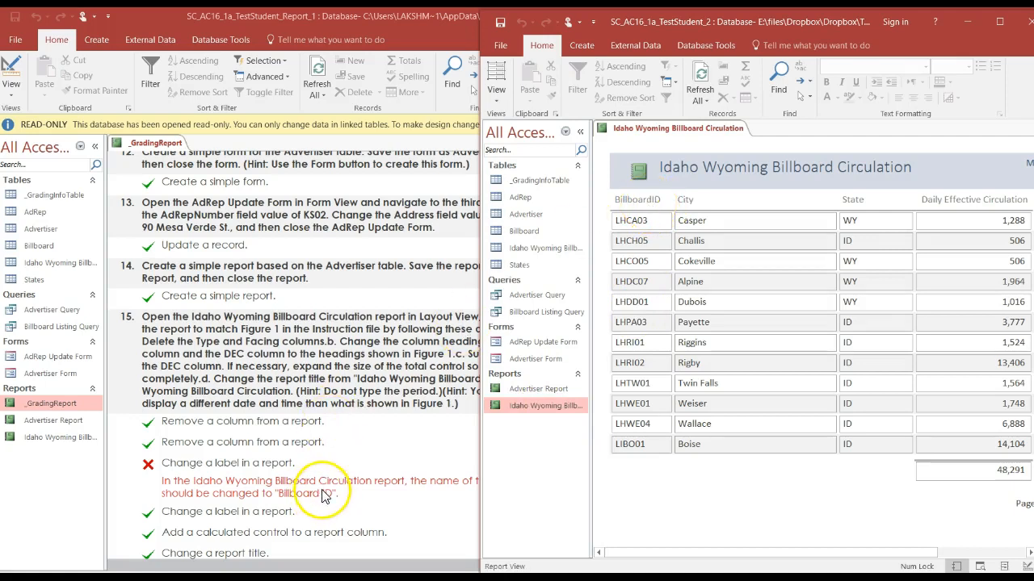
Step: In Layout View, change the report's first column heading to "Billboard ID" and save the report
left_click(654, 211)
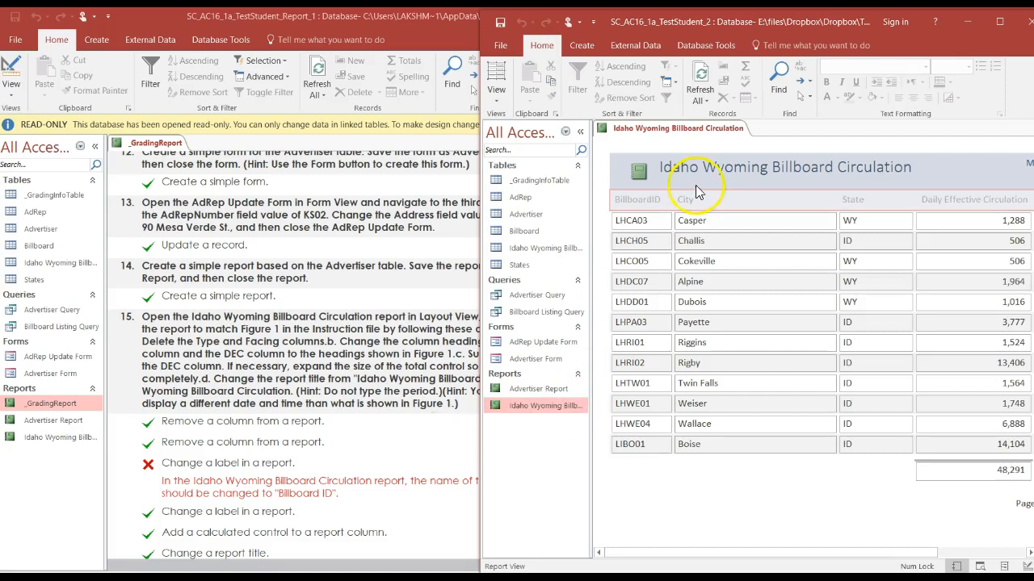
left_click(497, 96)
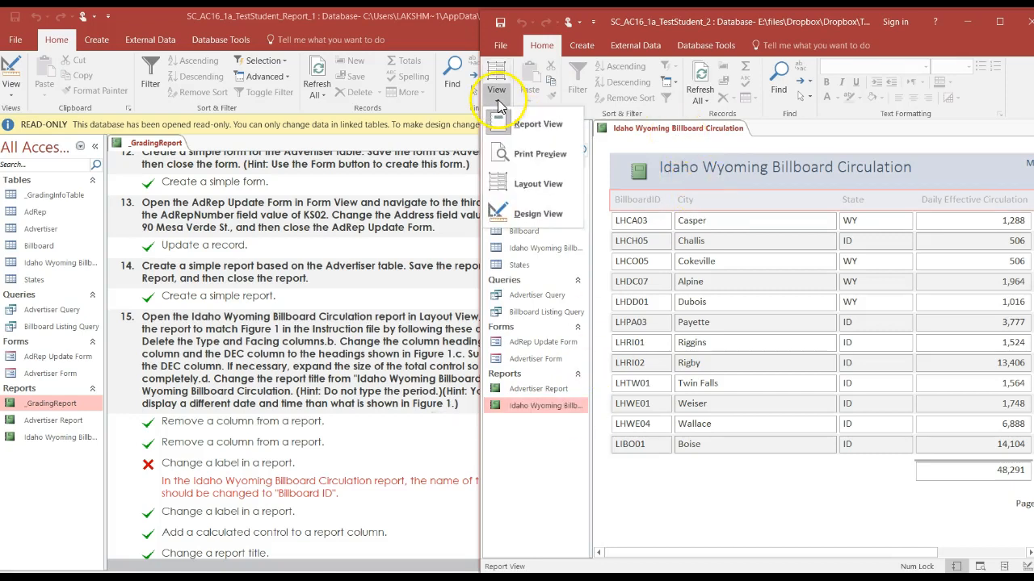
left_click(520, 183)
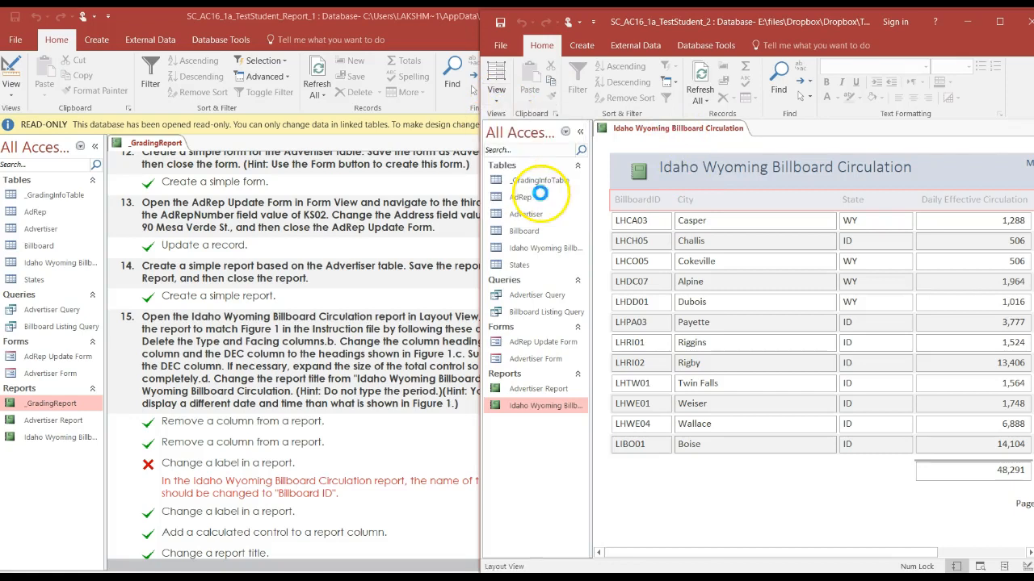
left_click(652, 202)
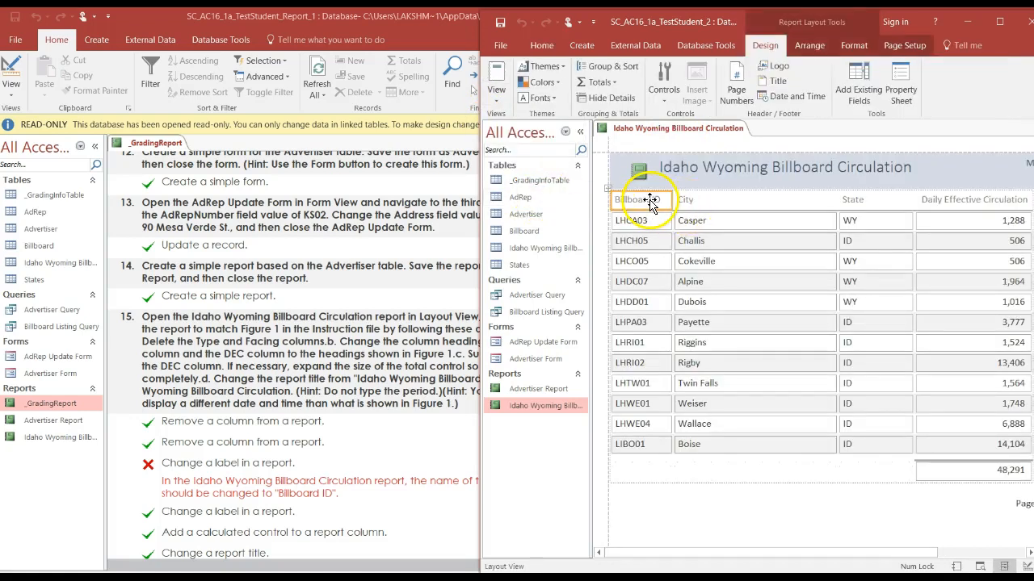
double_click(651, 201)
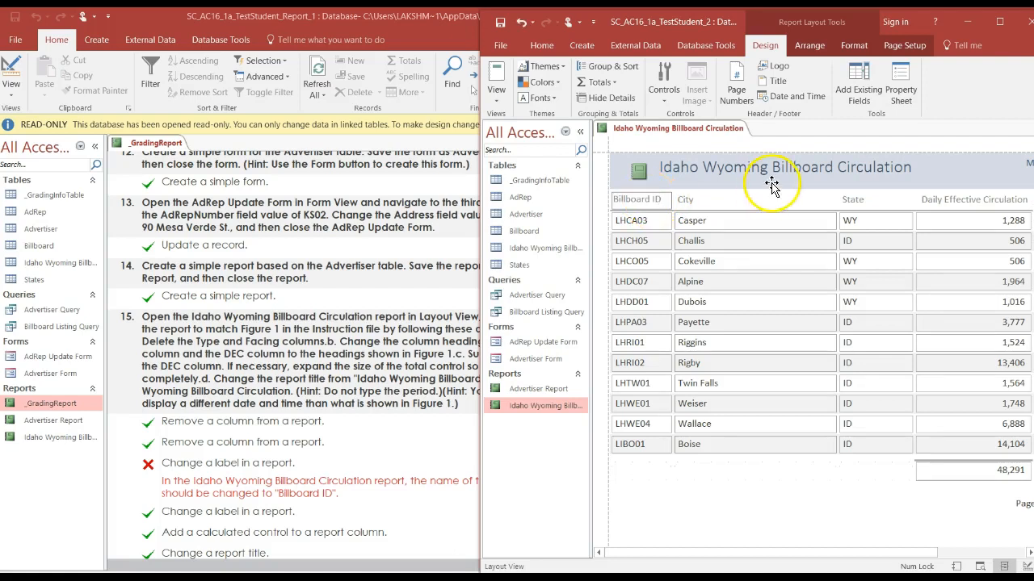
left_click(502, 25)
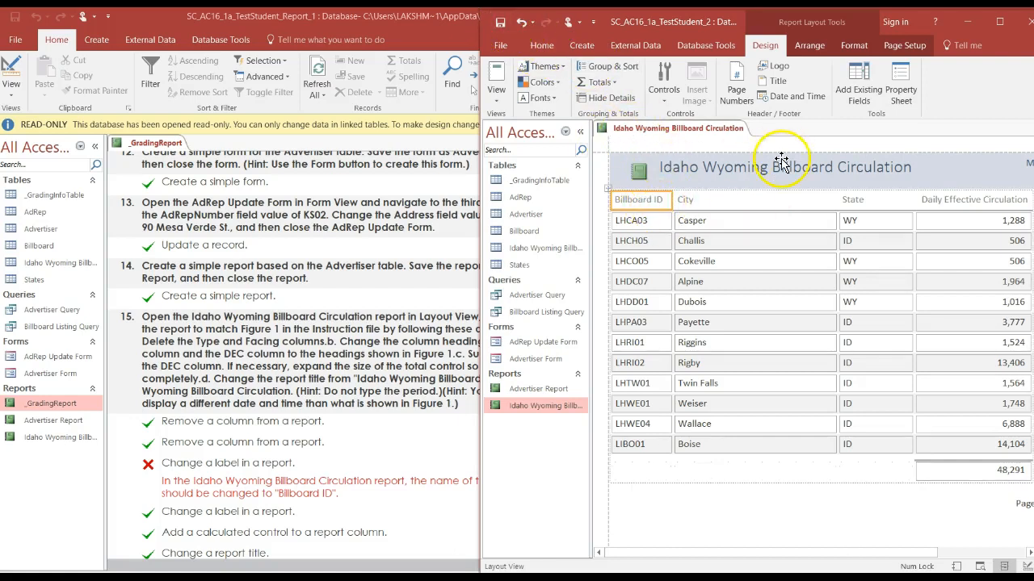
Step: Close the billboard report and both Access databases, and switch back to MindTap in the browser
right_click(721, 129)
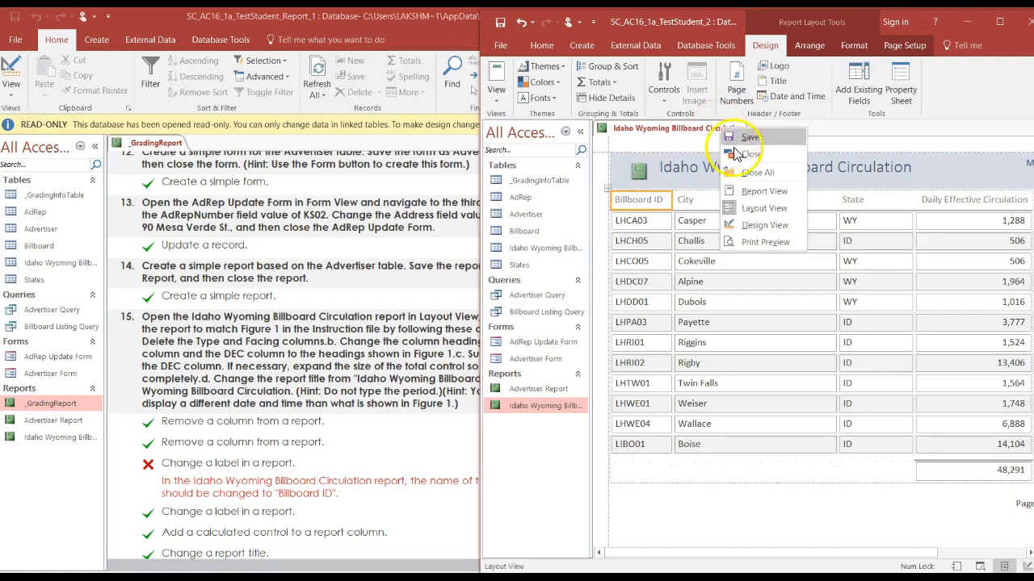
left_click(749, 154)
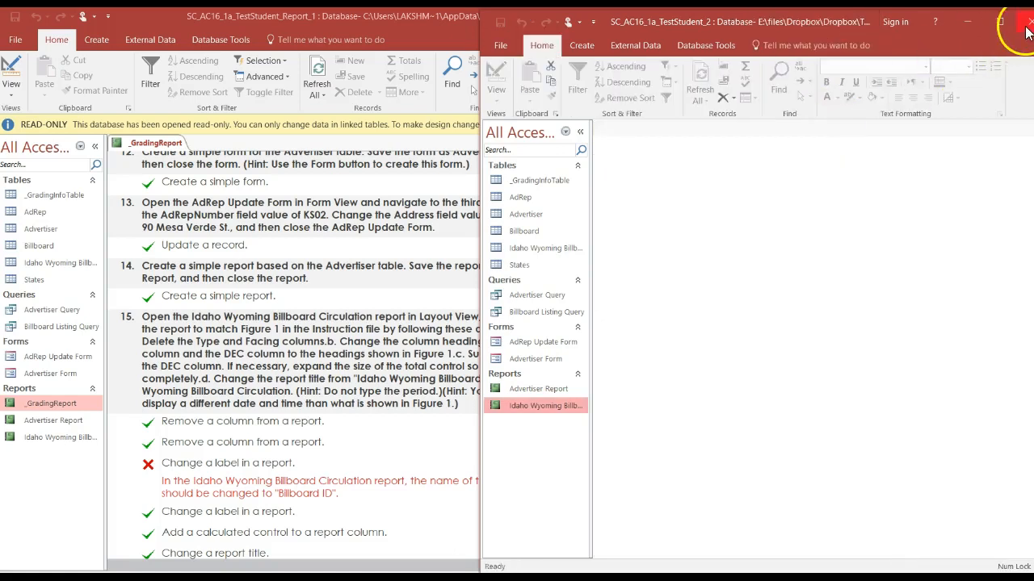
left_click(1027, 31)
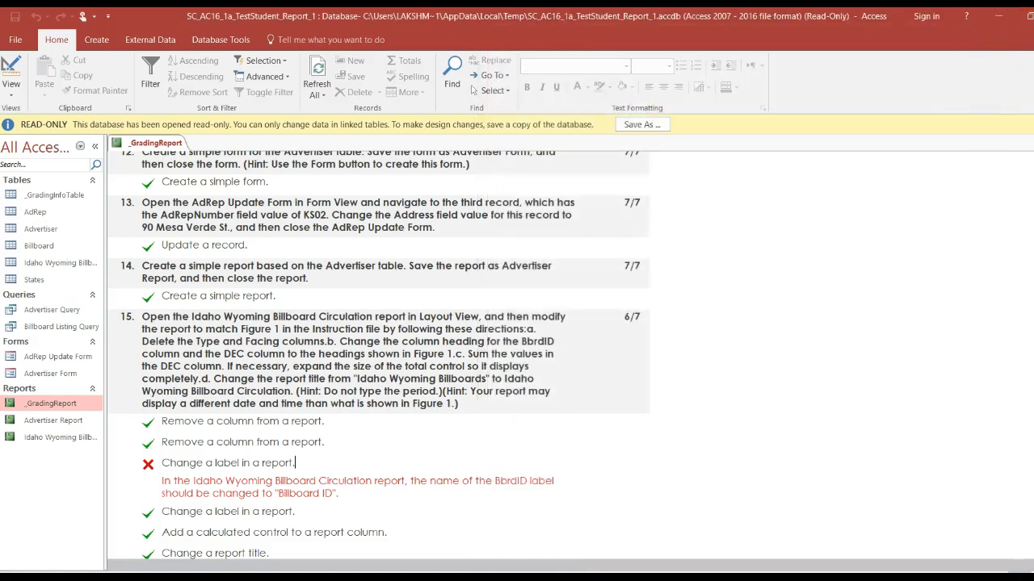
left_click(1033, 16)
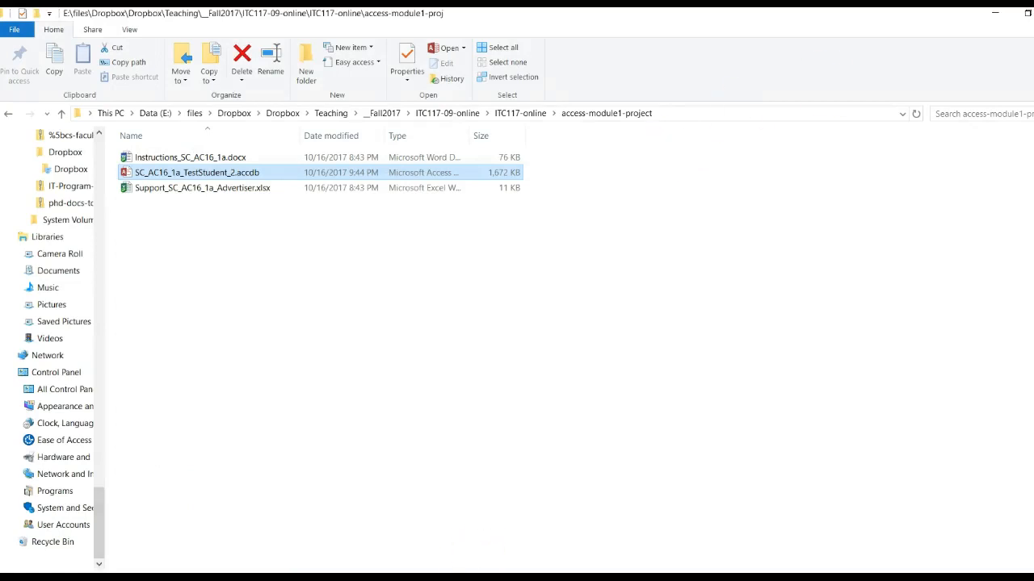
left_click(288, 542)
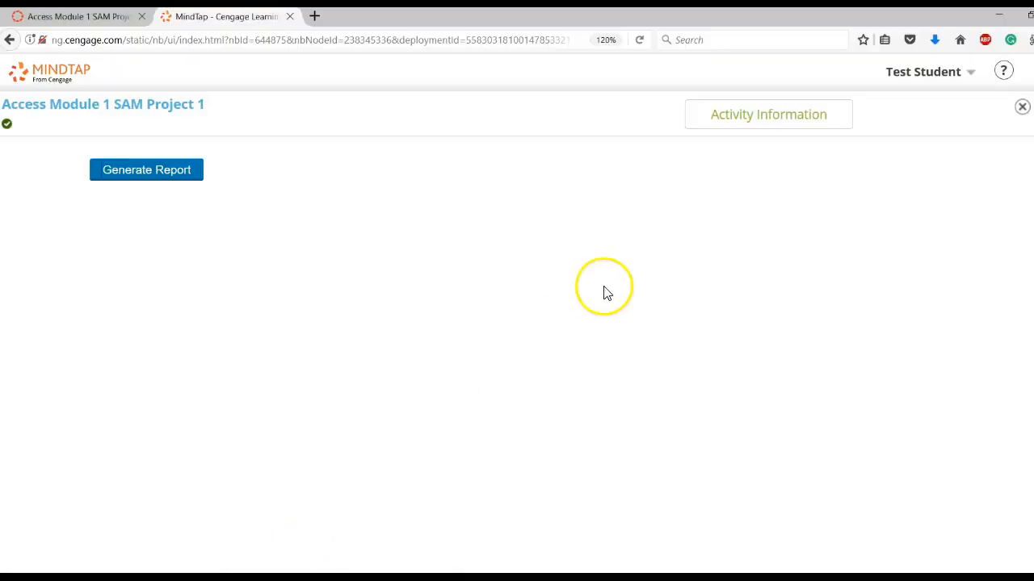
Step: Leave the report generation page and start a new attempt of Access Module 1 SAM Project 1
left_click(1022, 110)
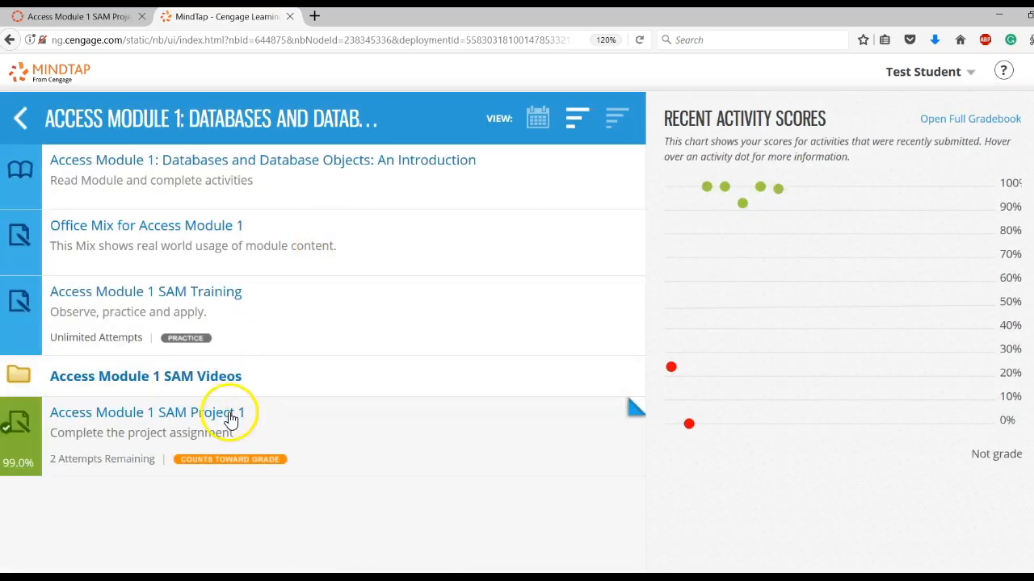
left_click(231, 418)
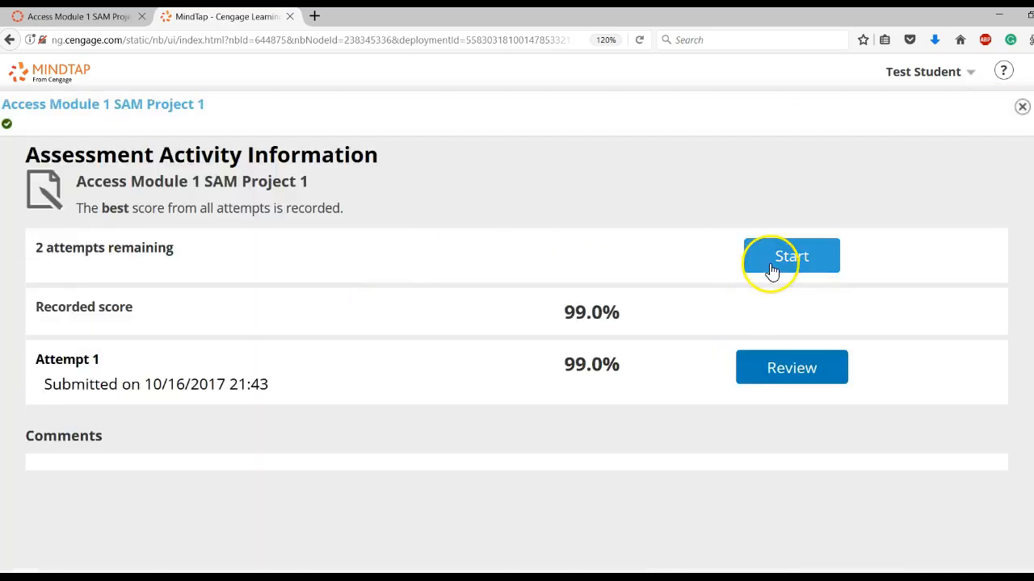
left_click(769, 267)
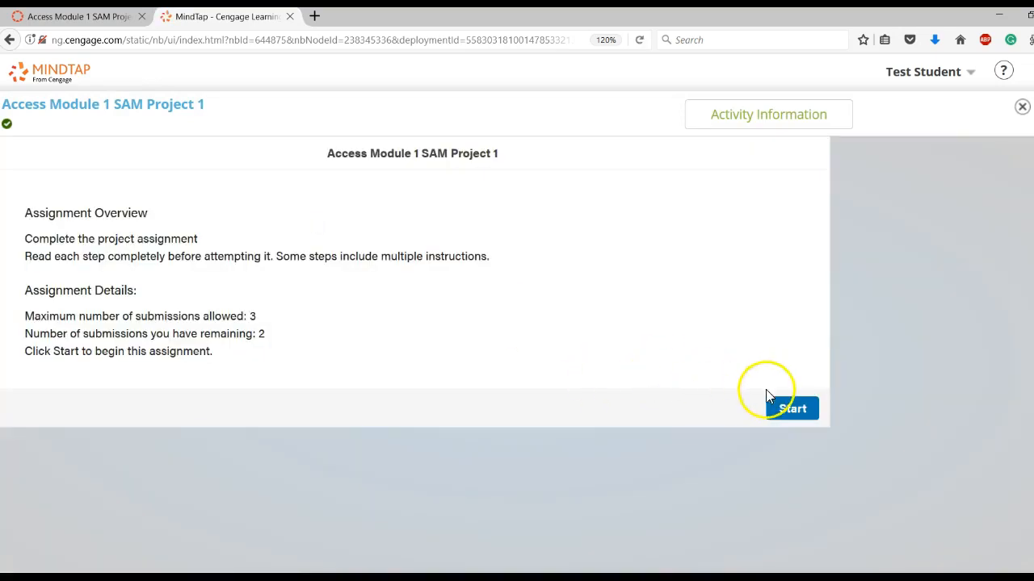
left_click(781, 410)
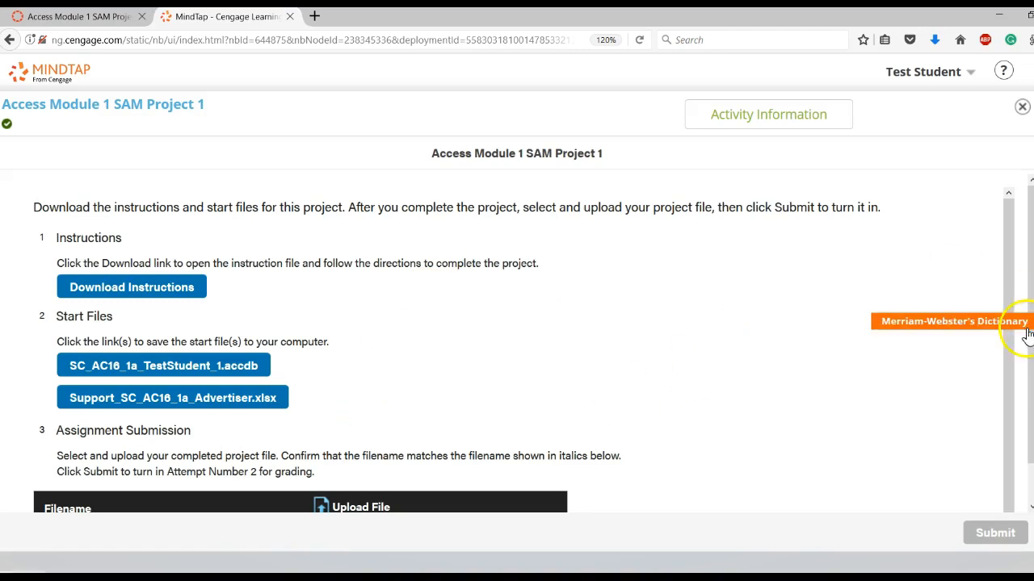
Step: Select the corrected SC_AC16_1a_TestStudent_2.accdb as the upload file for Attempt Number 2
left_click_drag(1027, 358, 1029, 505)
left_click(358, 499)
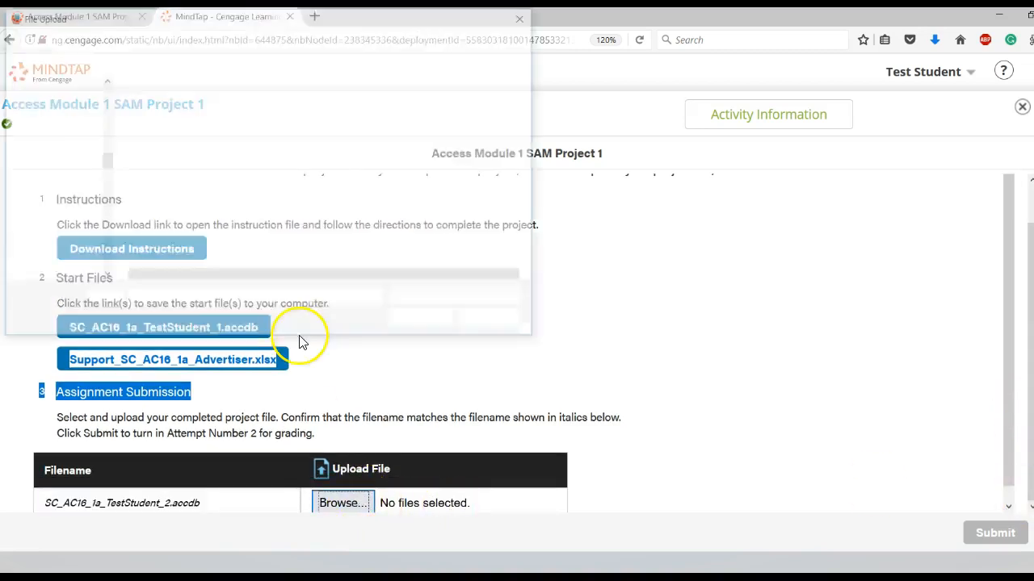
left_click(236, 122)
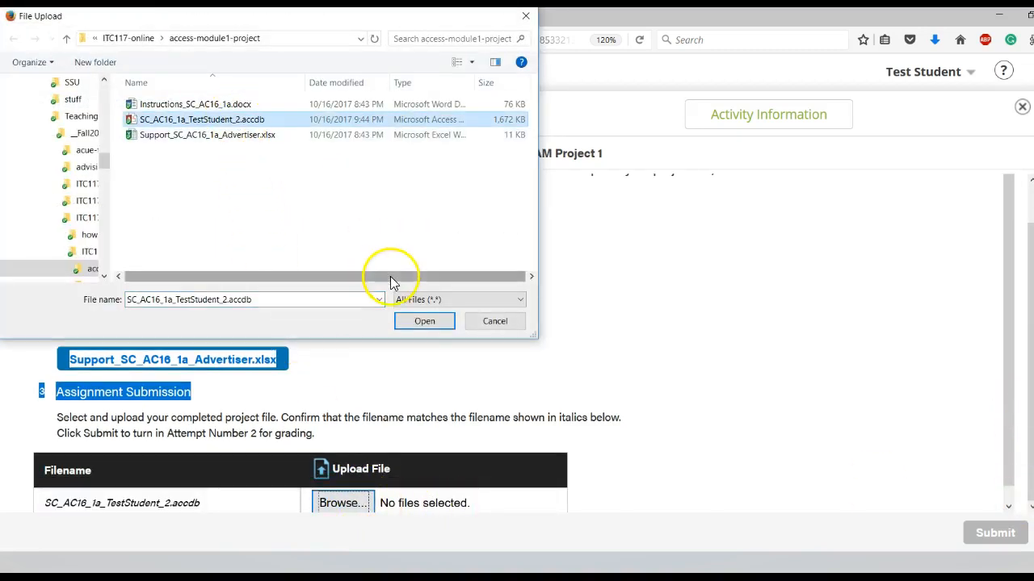
left_click(418, 322)
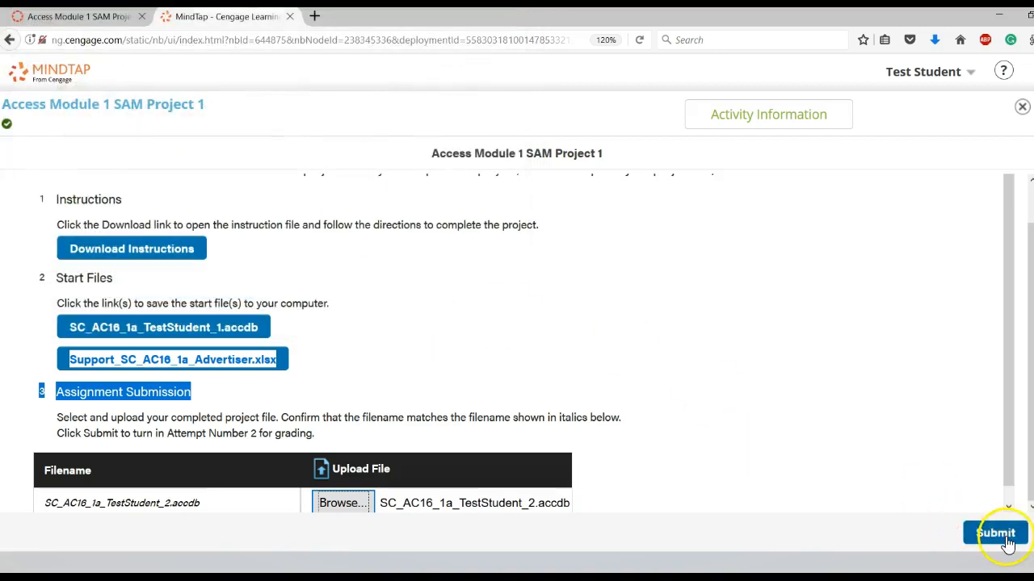
Step: Submit the second attempt for grading, acknowledge the submission, and return to the Access Module 1 activity list
left_click(995, 534)
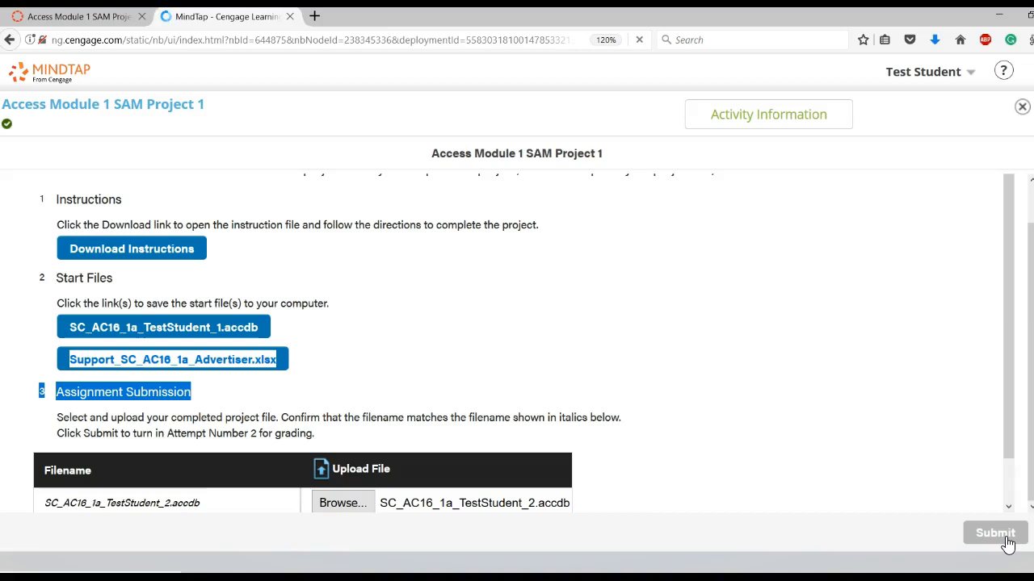
left_click(1008, 545)
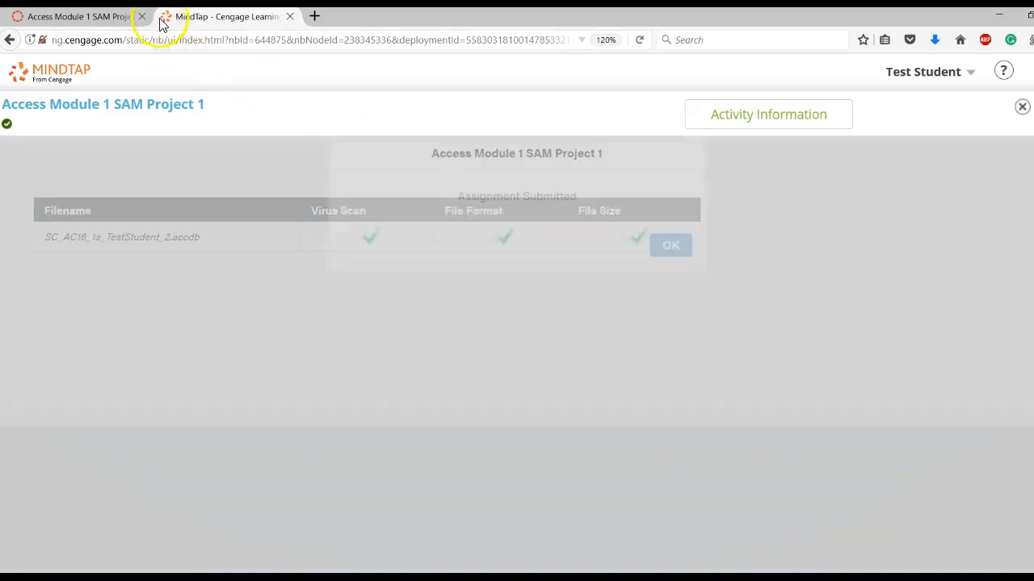
left_click(671, 250)
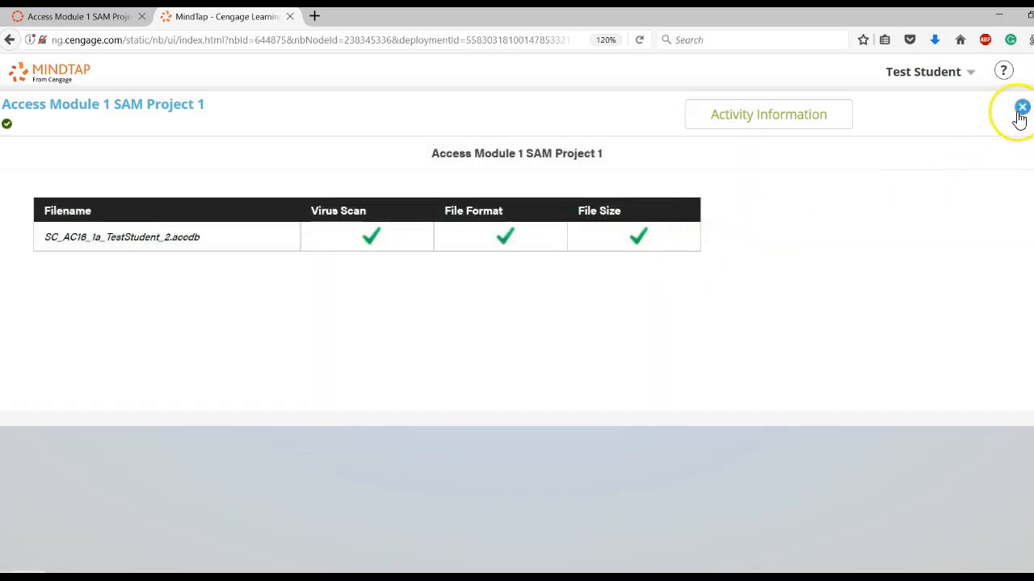
left_click(1021, 109)
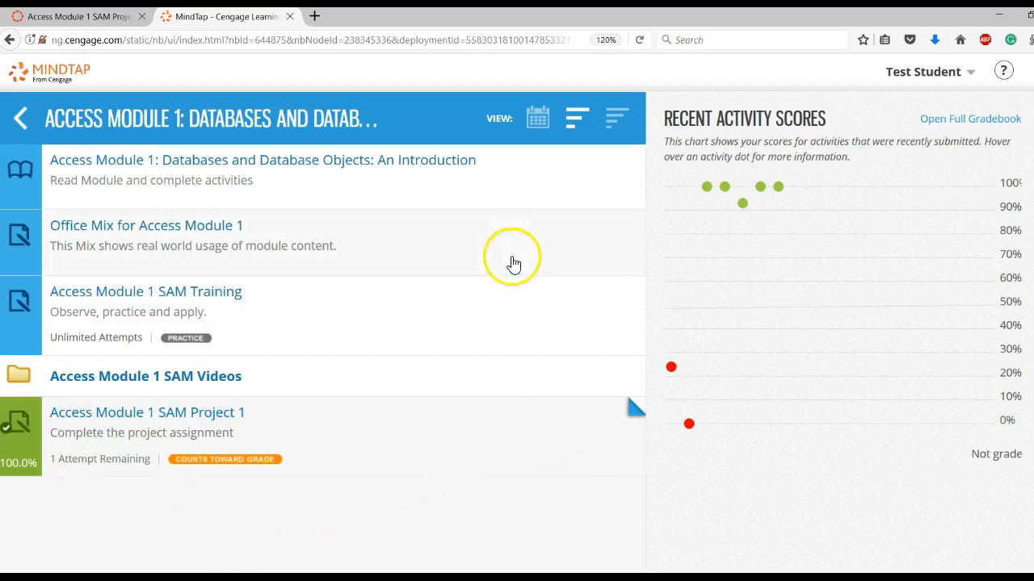
Step: Close the MindTap page and open the Modules page of the ITC 117 course
left_click(291, 17)
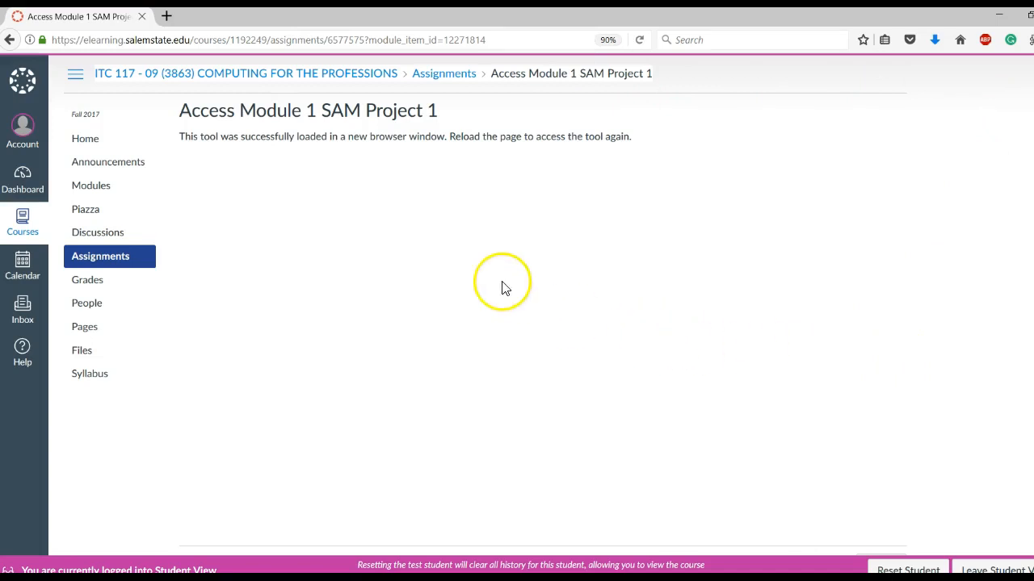
left_click(110, 194)
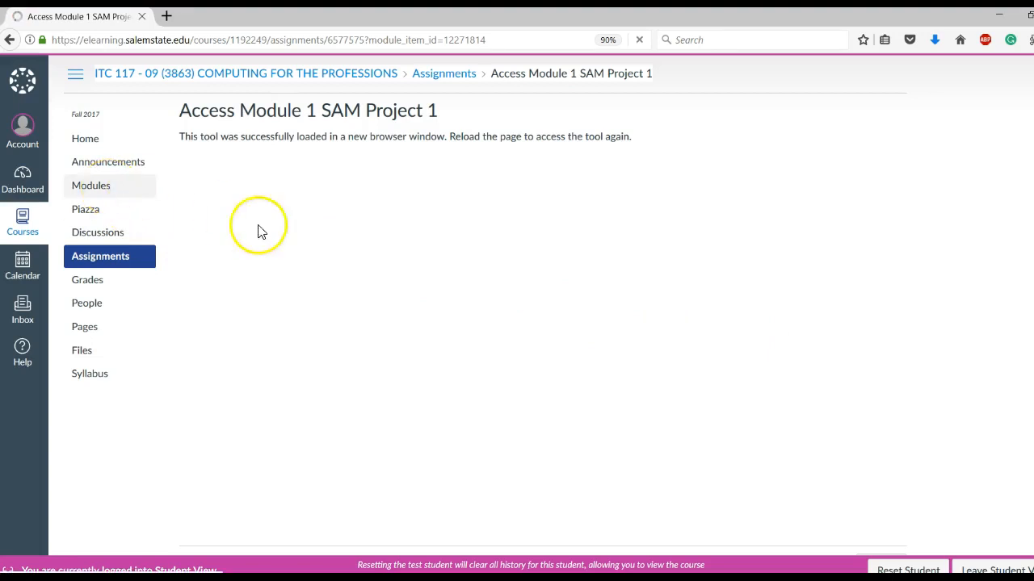